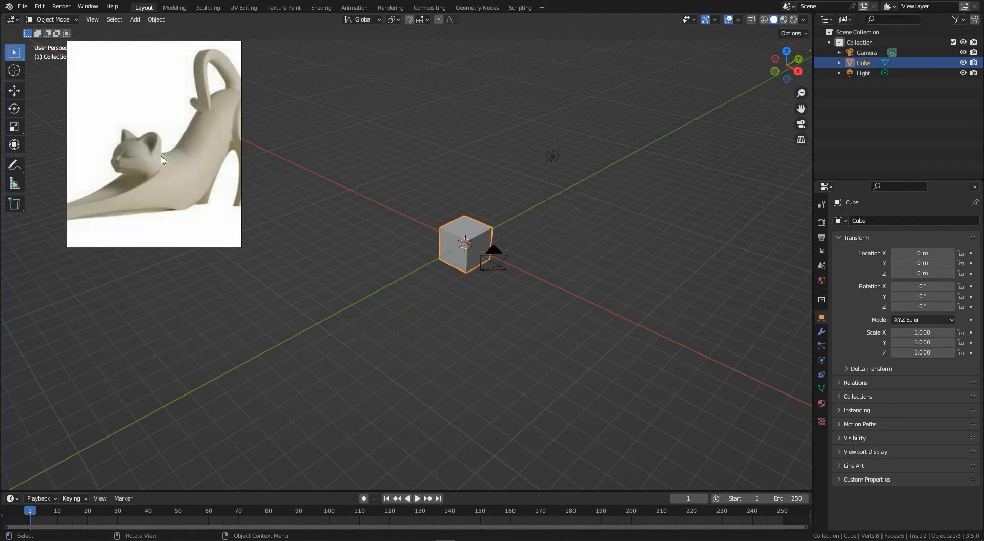
{"action": "scroll", "coordinate": [126, 157], "scroll_direction": "down", "scroll_amount": 2}
{"action": "mouse_move", "coordinate": [162, 157]}
{"action": "middle_mouse_down"}
{"action": "mouse_move", "coordinate": [170, 163]}
{"action": "mouse_move", "coordinate": [158, 162]}
{"action": "middle_mouse_up"}
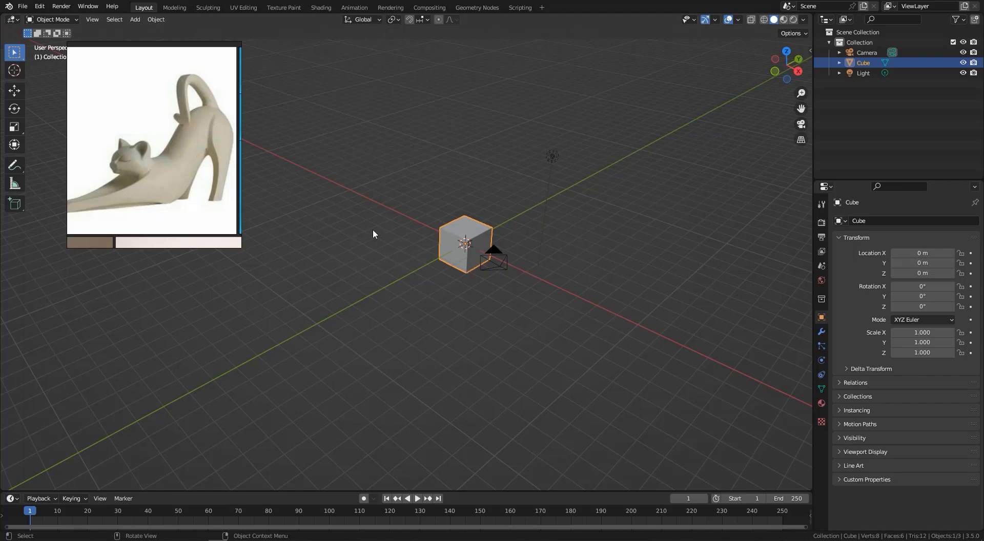
- Select all the default objects (cube, camera and light) and delete them
{"action": "middle_click_drag", "start_coordinate": [454, 245], "coordinate": [423, 241]}
{"action": "left_click_drag", "start_coordinate": [347, 310], "coordinate": [537, 156]}
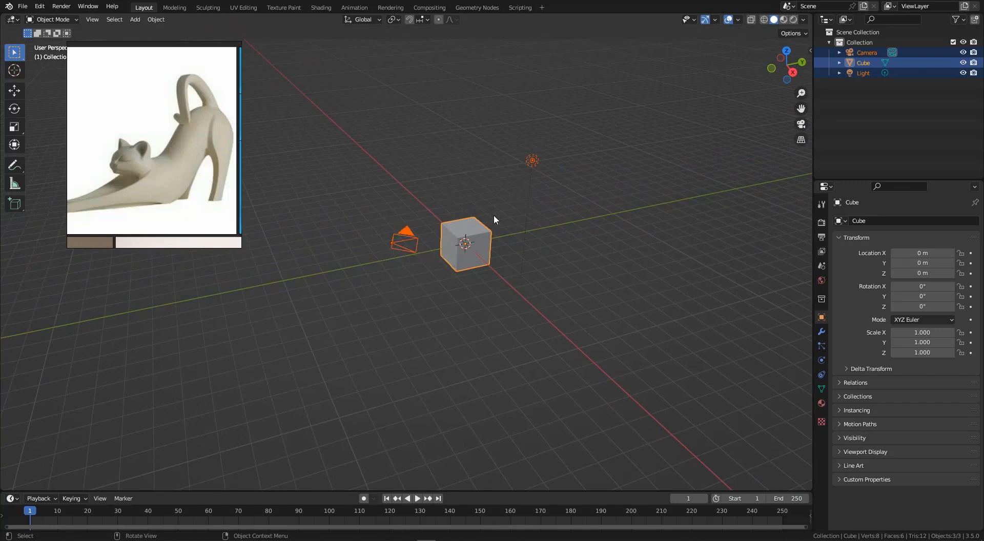
{"action": "middle_click_drag", "start_coordinate": [465, 258], "coordinate": [422, 246]}
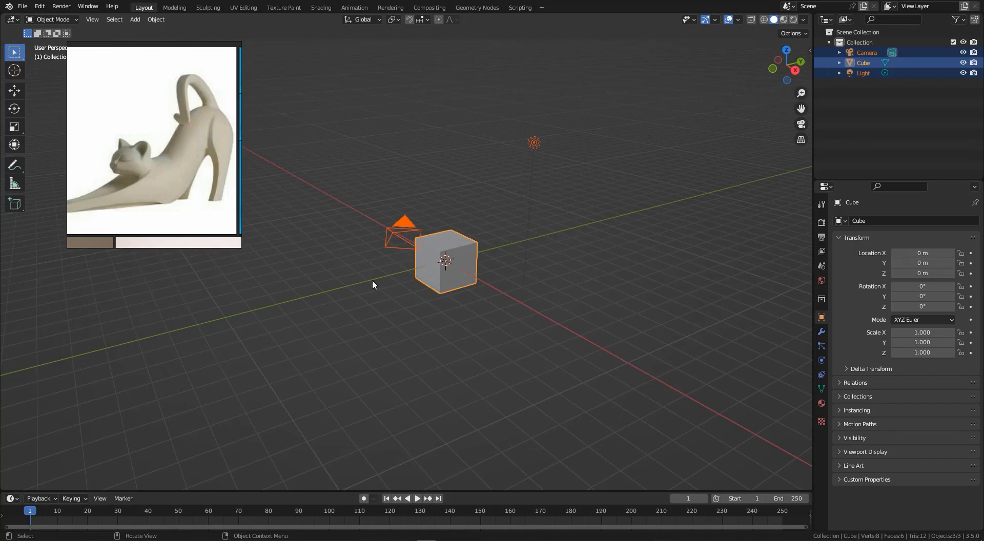
{"action": "key", "text": "x"}
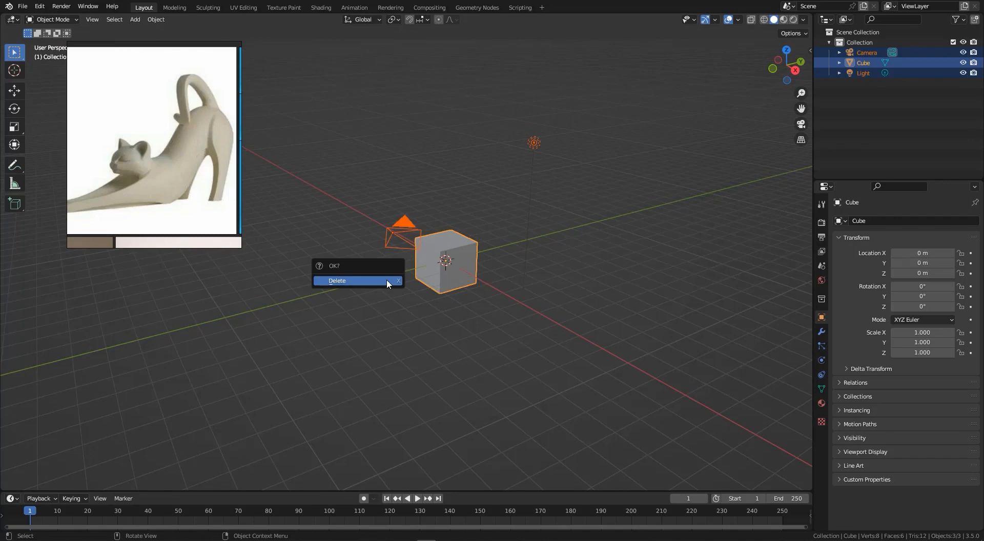
{"action": "left_click", "coordinate": [387, 281]}
{"action": "middle_click_drag", "start_coordinate": [411, 265], "coordinate": [500, 259]}
{"action": "scroll", "coordinate": [160, 147], "scroll_direction": "up", "scroll_amount": 3}
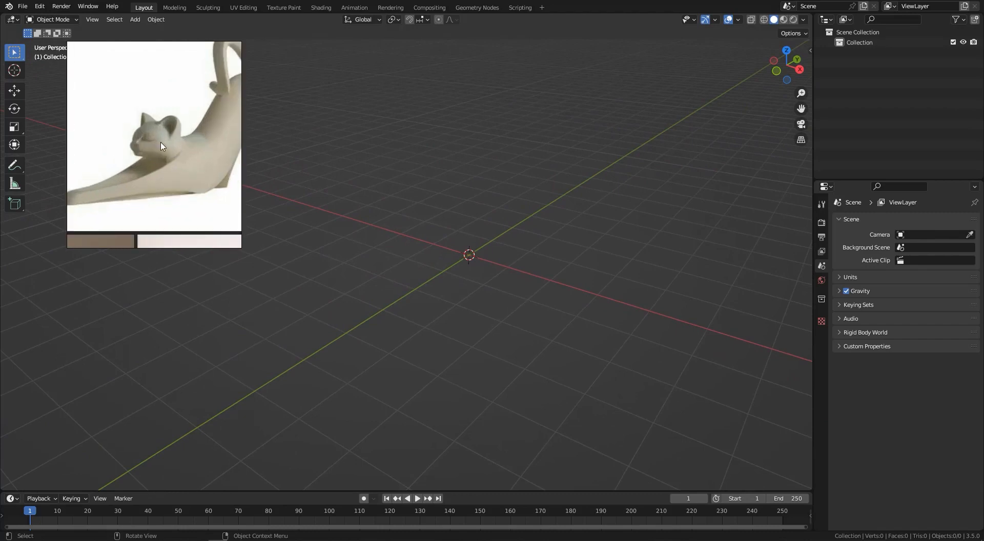
{"action": "middle_click_drag", "start_coordinate": [161, 143], "coordinate": [142, 148]}
{"action": "scroll", "coordinate": [142, 148], "scroll_direction": "down", "scroll_amount": 3}
{"action": "scroll", "coordinate": [129, 148], "scroll_direction": "up", "scroll_amount": 3}
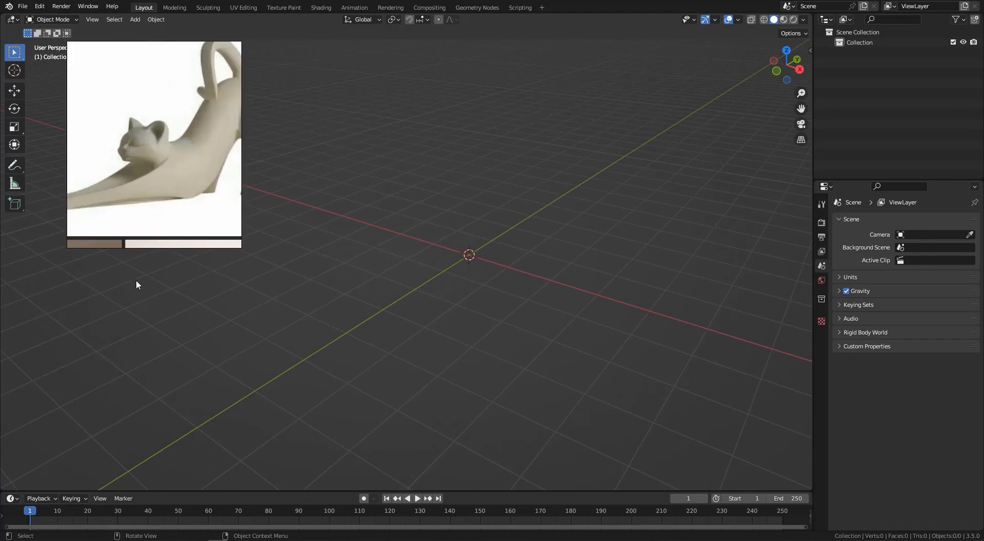
{"action": "left_click_drag", "start_coordinate": [137, 273], "coordinate": [135, 237]}
{"action": "left_click_drag", "start_coordinate": [129, 129], "coordinate": [127, 147]}
{"action": "left_click", "coordinate": [158, 148]}
{"action": "mouse_move", "coordinate": [158, 149]}
{"action": "left_mouse_down"}
{"action": "mouse_move", "coordinate": [191, 153]}
{"action": "mouse_move", "coordinate": [213, 123]}
{"action": "mouse_move", "coordinate": [216, 137]}
{"action": "left_mouse_up"}
{"action": "mouse_move", "coordinate": [128, 131]}
{"action": "left_mouse_down"}
{"action": "mouse_move", "coordinate": [151, 135]}
{"action": "mouse_move", "coordinate": [143, 149]}
{"action": "mouse_move", "coordinate": [122, 152]}
{"action": "left_mouse_up"}
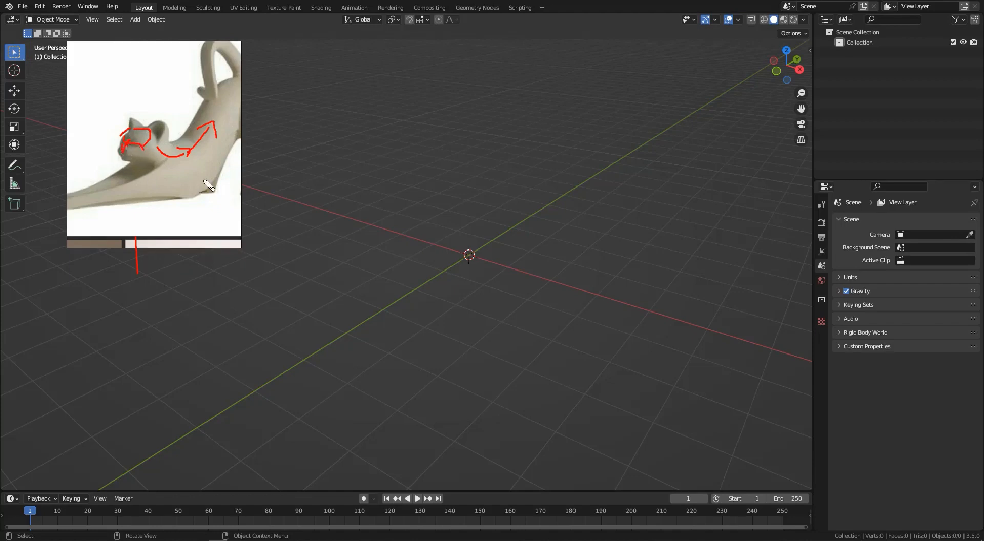
{"action": "key", "text": "Escape"}
{"action": "middle_click_drag", "start_coordinate": [459, 263], "coordinate": [475, 250]}
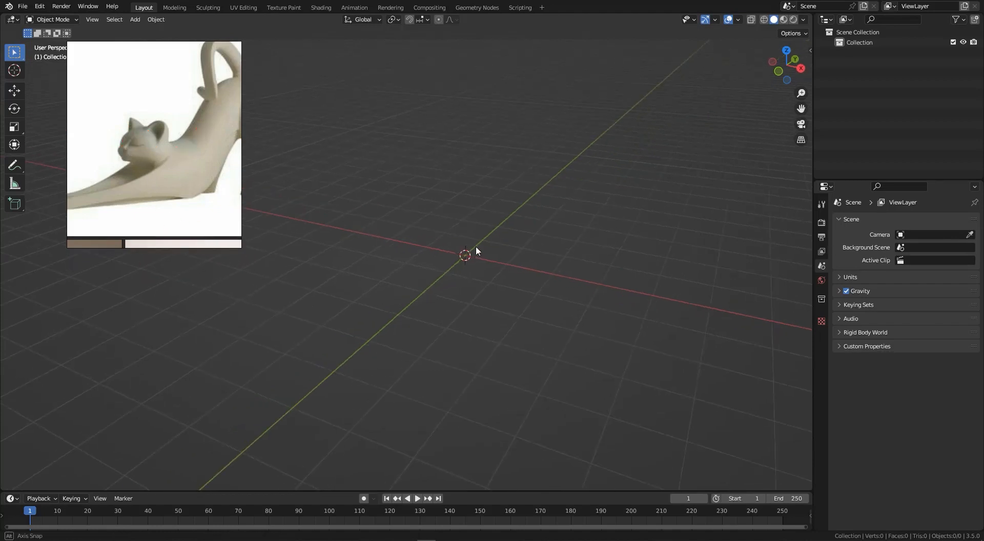
{"action": "key", "text": "KP_1"}
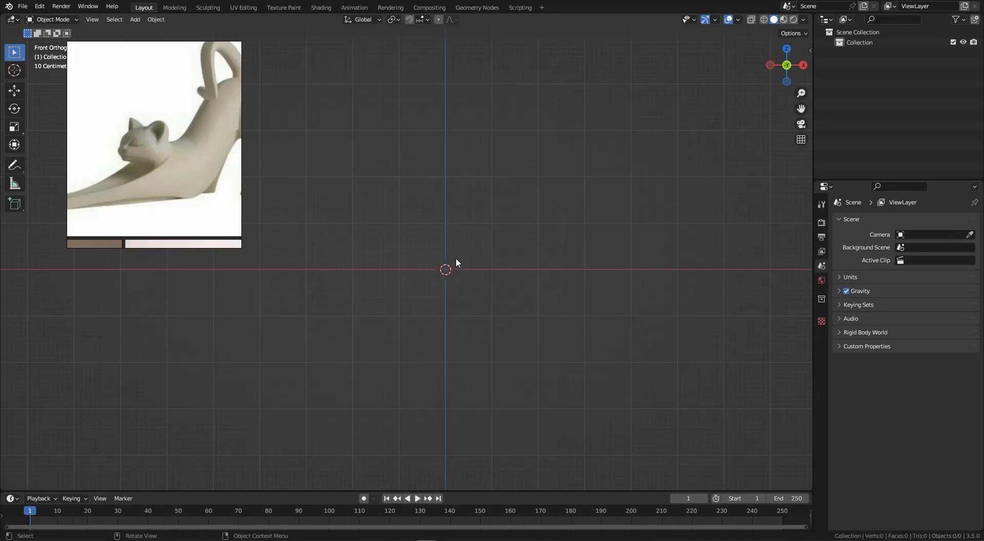
{"action": "scroll", "coordinate": [456, 263], "scroll_direction": "up", "scroll_amount": 1}
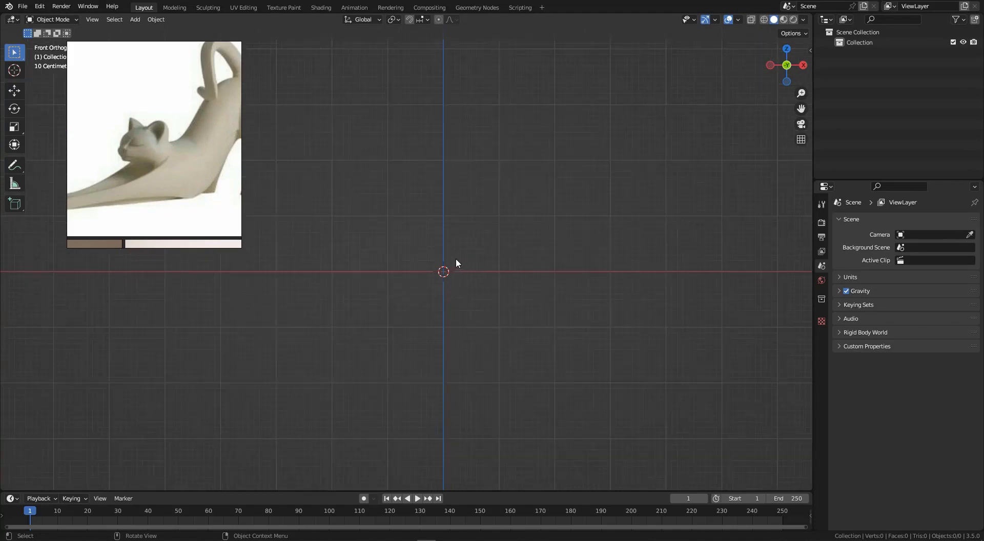
{"action": "left_click", "coordinate": [809, 50]}
{"action": "left_click", "coordinate": [806, 114]}
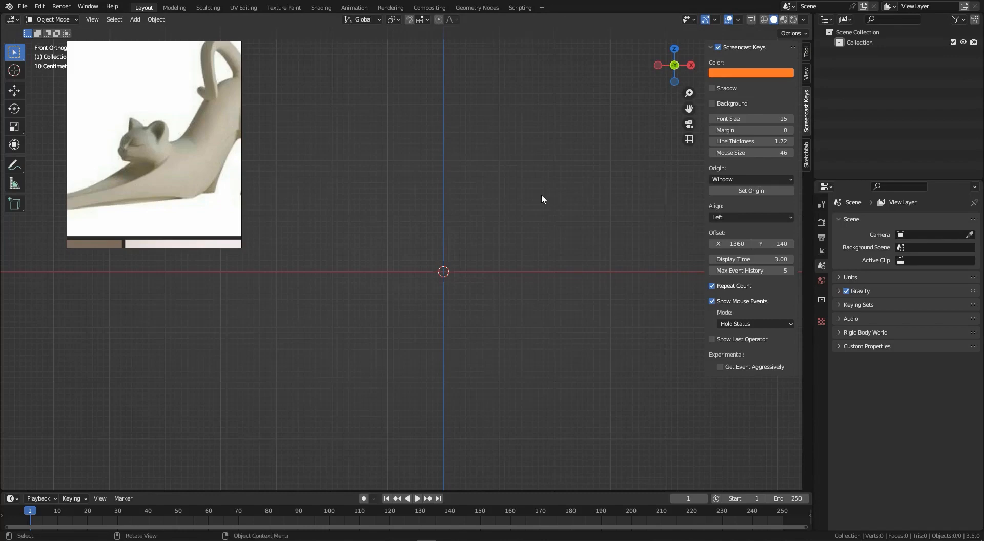
{"action": "key", "text": "n"}
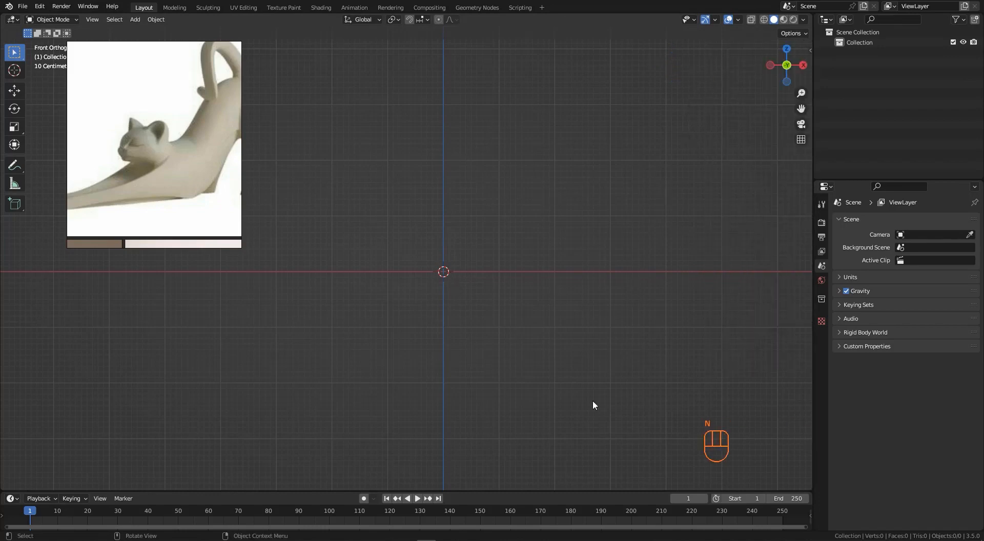
{"action": "key", "text": "ctrl+alt"}
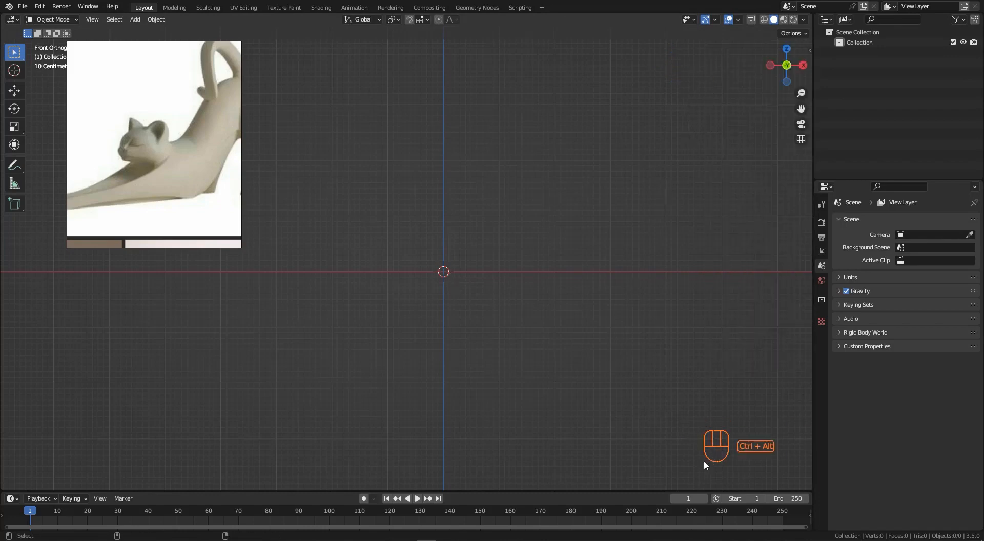
{"action": "mouse_move", "coordinate": [668, 474]}
{"action": "left_mouse_down", "text": "ctrl+alt"}
{"action": "mouse_move", "coordinate": [758, 402]}
{"action": "mouse_move", "coordinate": [669, 480]}
{"action": "left_mouse_up", "text": "ctrl+alt"}
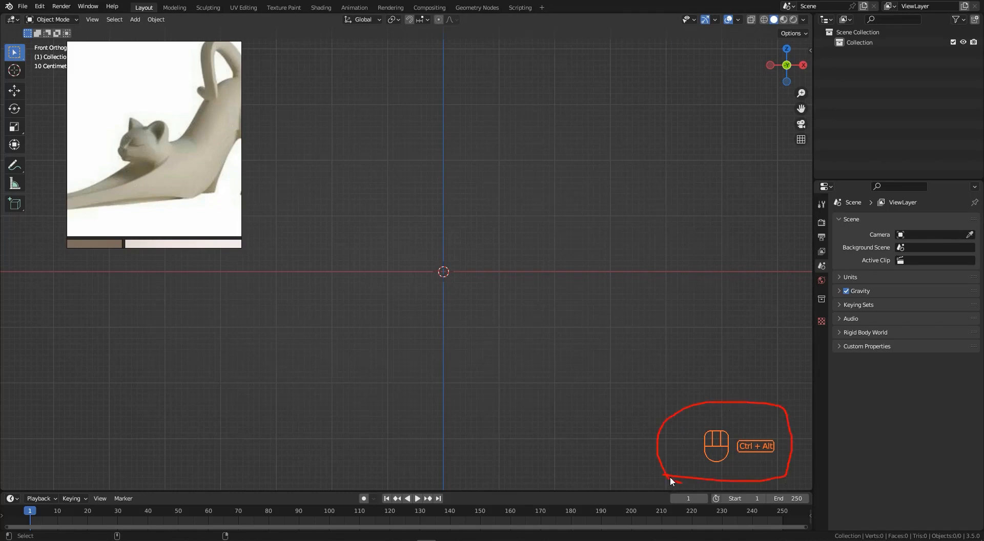
{"action": "middle_click_drag", "start_coordinate": [467, 267], "coordinate": [423, 293]}
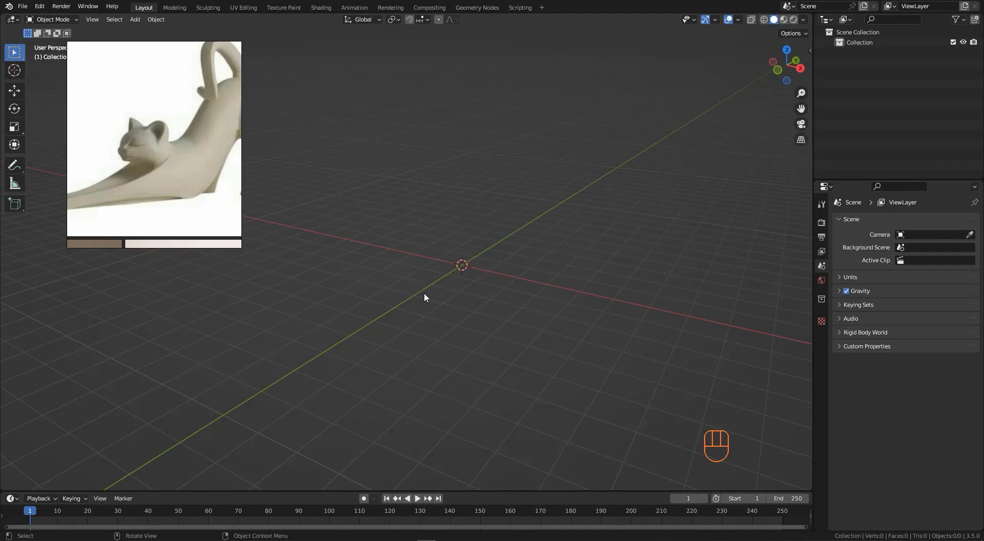
- Switch to front view and add a plane mesh with its alignment set to View
{"action": "key", "text": "KP_1"}
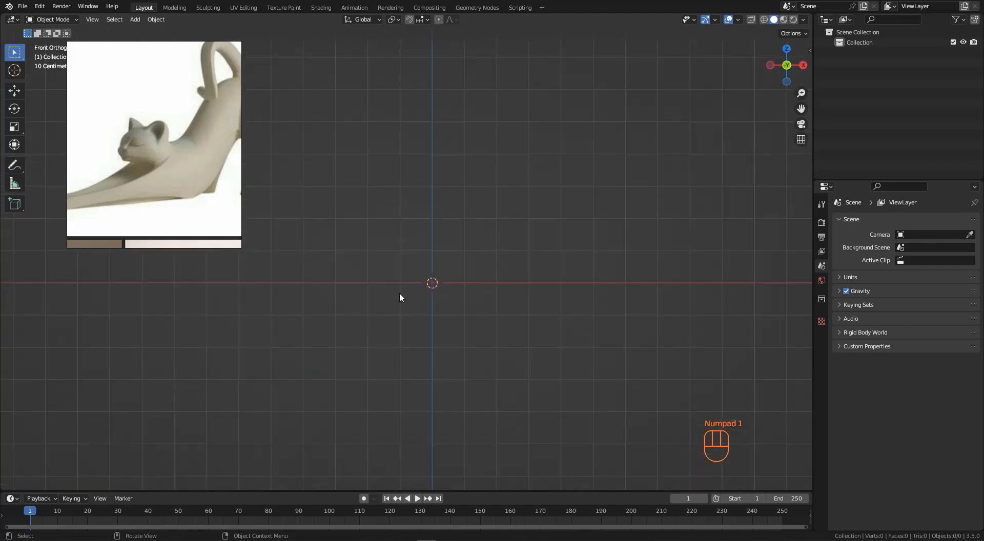
{"action": "key", "text": "shift+a"}
{"action": "mouse_move", "coordinate": [426, 256]}
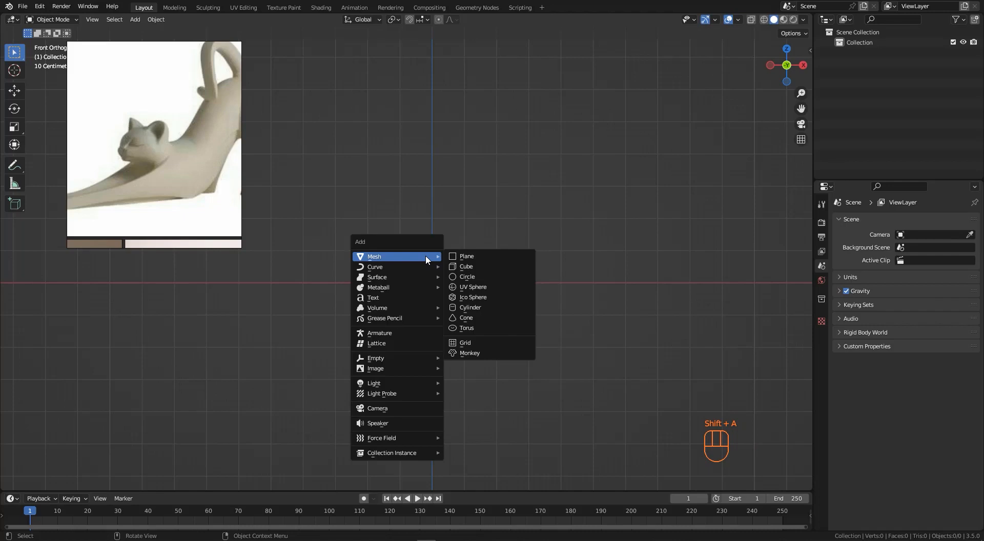
{"action": "left_click", "coordinate": [462, 257]}
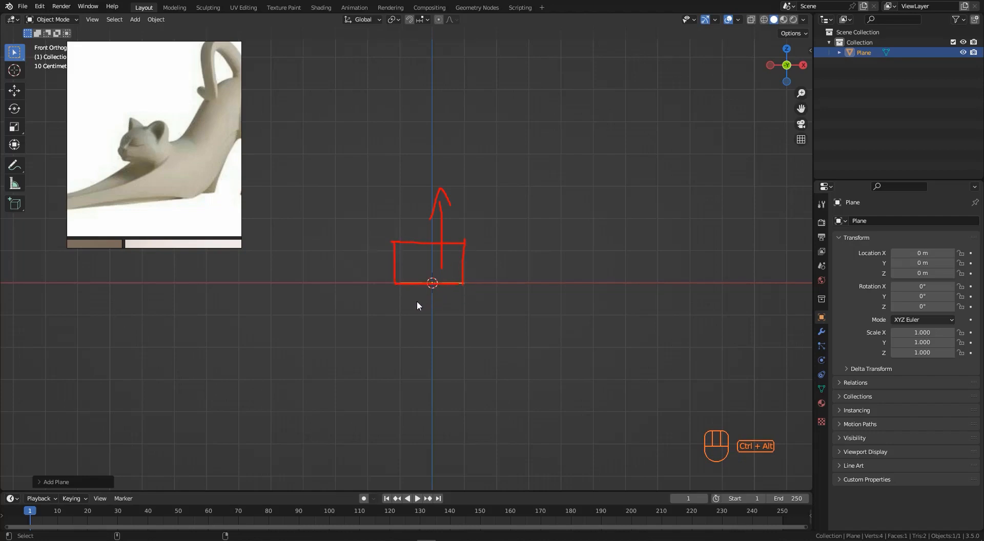
{"action": "key", "text": "Escape"}
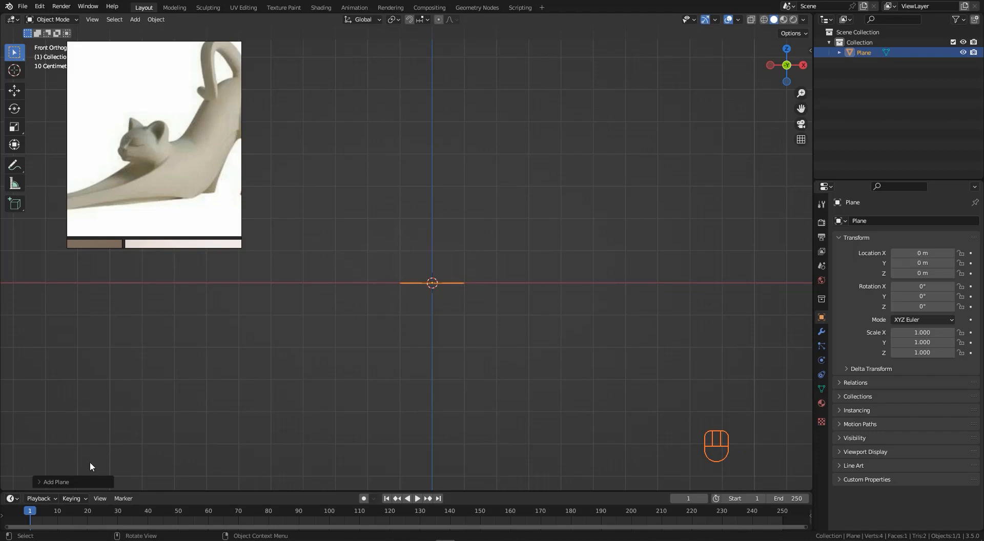
{"action": "left_click", "coordinate": [50, 484]}
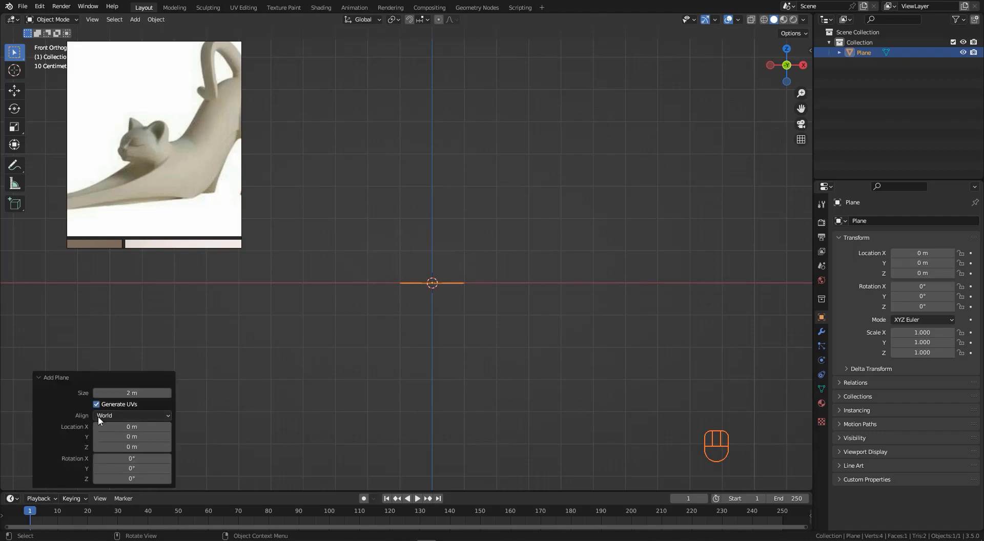
{"action": "left_click", "coordinate": [102, 415]}
{"action": "left_click", "coordinate": [112, 432]}
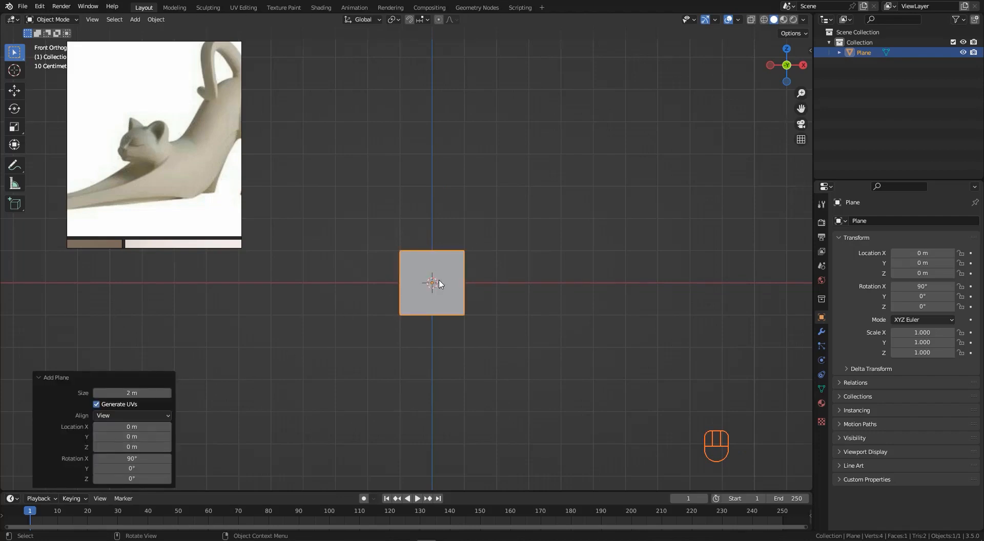
- Move the plane straight up along the Z axis to about 1.45 m
{"action": "scroll", "coordinate": [437, 282], "scroll_direction": "up", "scroll_amount": 2}
{"action": "key", "text": "g"}
{"action": "key", "text": "z"}
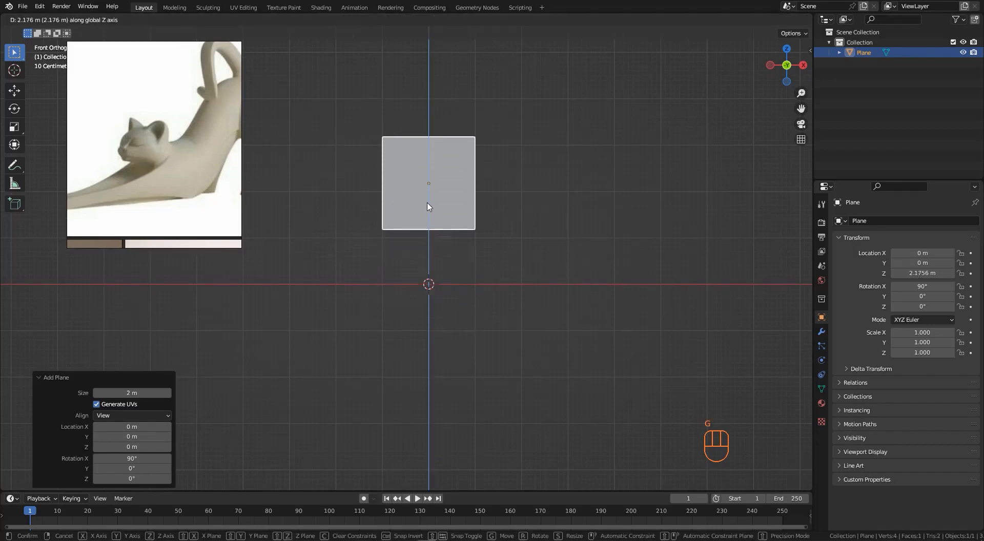
{"action": "left_click", "coordinate": [436, 264]}
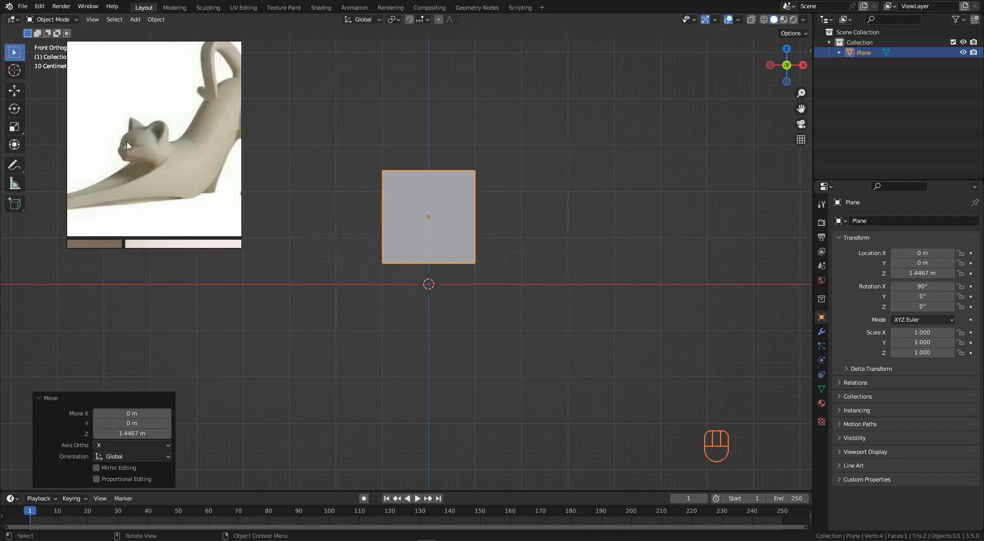
- Scale the plane down uniformly to about 0.286
{"action": "key", "text": "s"}
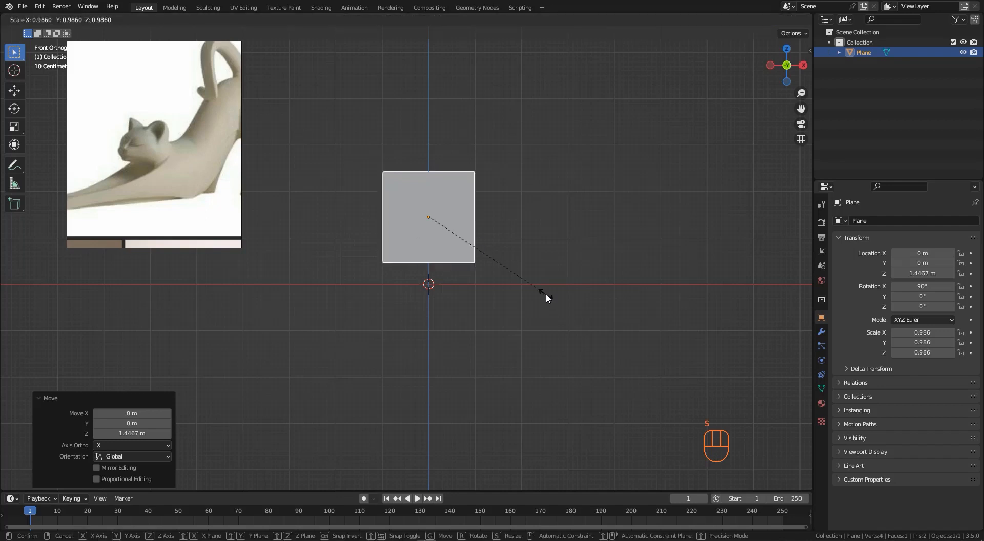
{"action": "left_click", "coordinate": [456, 231]}
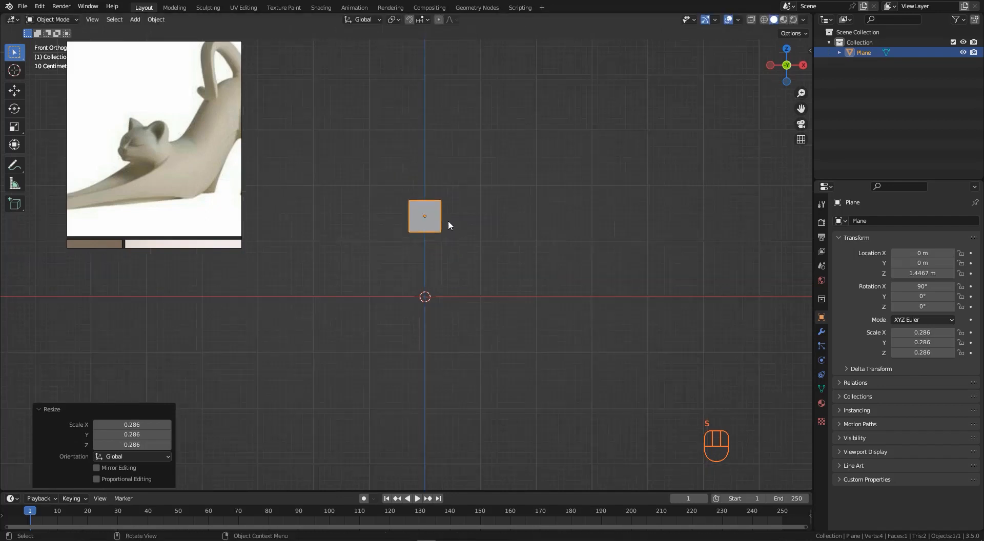
{"action": "scroll", "coordinate": [432, 217], "scroll_direction": "up", "scroll_amount": 4}
- In Edit Mode, add a single vertical loop cut through the middle of the plane
{"action": "key", "text": "Tab"}
{"action": "key", "text": "ctrl+r"}
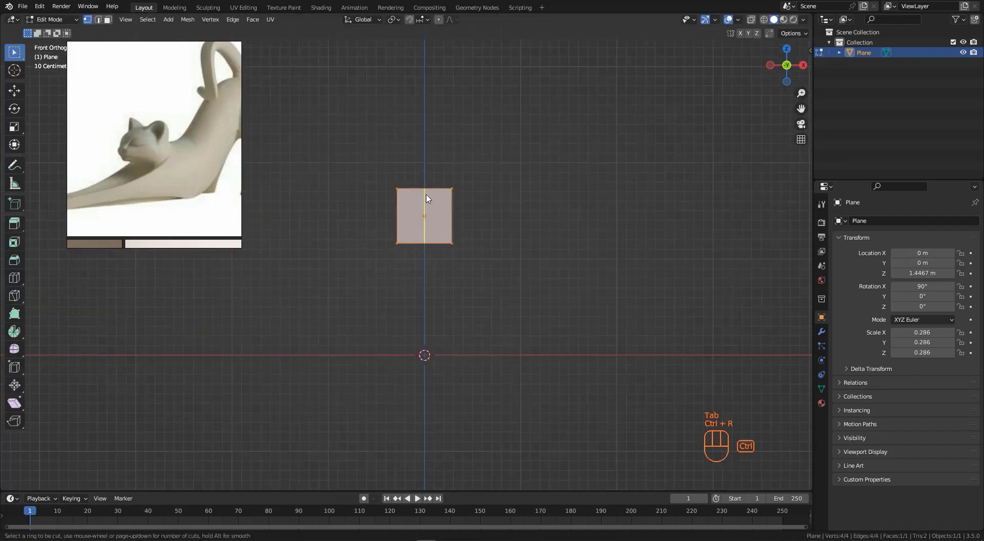
{"action": "left_click", "coordinate": [428, 197]}
{"action": "right_click", "coordinate": [428, 197]}
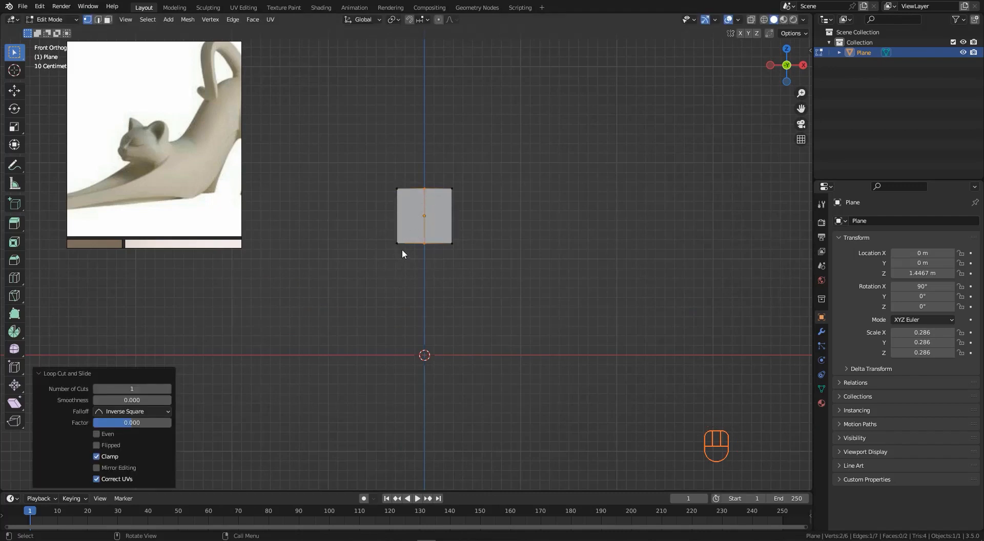
- Select the vertices of the plane's left half and delete them
{"action": "left_click_drag", "start_coordinate": [374, 251], "coordinate": [431, 159]}
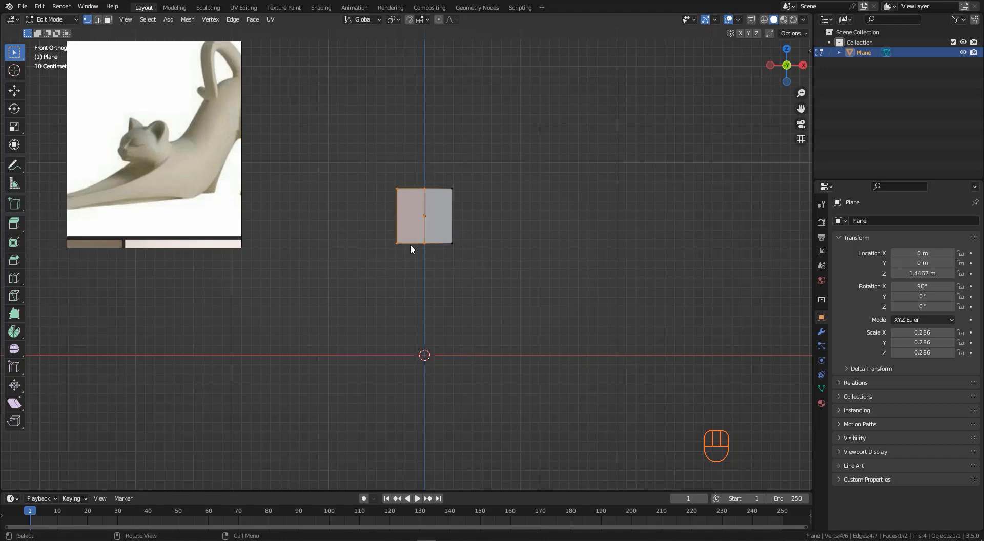
{"action": "left_click_drag", "start_coordinate": [378, 272], "coordinate": [430, 171]}
{"action": "key", "text": "x"}
{"action": "left_click", "coordinate": [396, 271]}
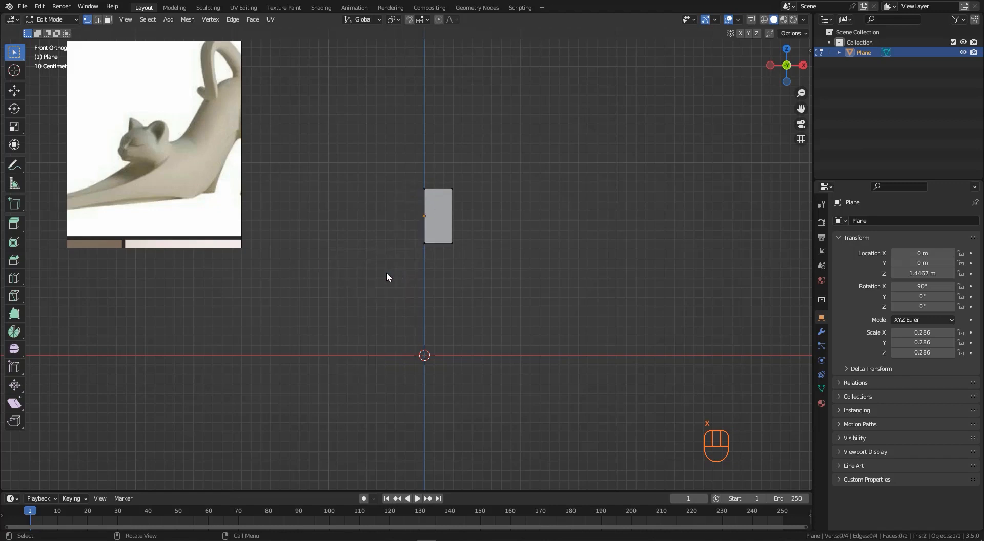
- Return to Object Mode and add a Mirror modifier to the half plane
{"action": "left_click_drag", "start_coordinate": [387, 274], "coordinate": [426, 158]}
{"action": "left_click_drag", "start_coordinate": [363, 300], "coordinate": [426, 164]}
{"action": "scroll", "coordinate": [432, 209], "scroll_direction": "up", "scroll_amount": 2}
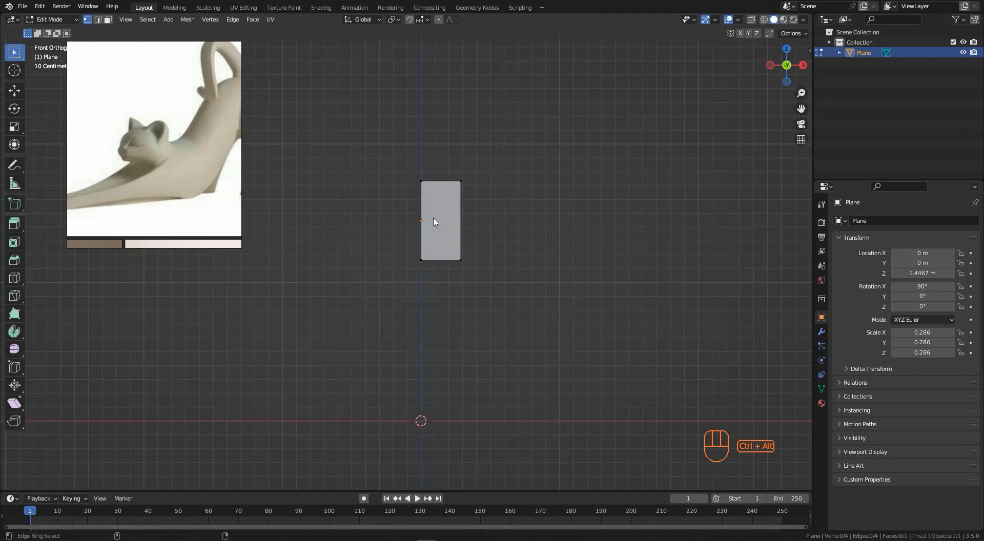
{"action": "mouse_move", "coordinate": [433, 226]}
{"action": "left_mouse_down", "text": "ctrl+alt"}
{"action": "mouse_move", "coordinate": [441, 224]}
{"action": "mouse_move", "coordinate": [408, 221]}
{"action": "left_mouse_up", "text": "ctrl+alt"}
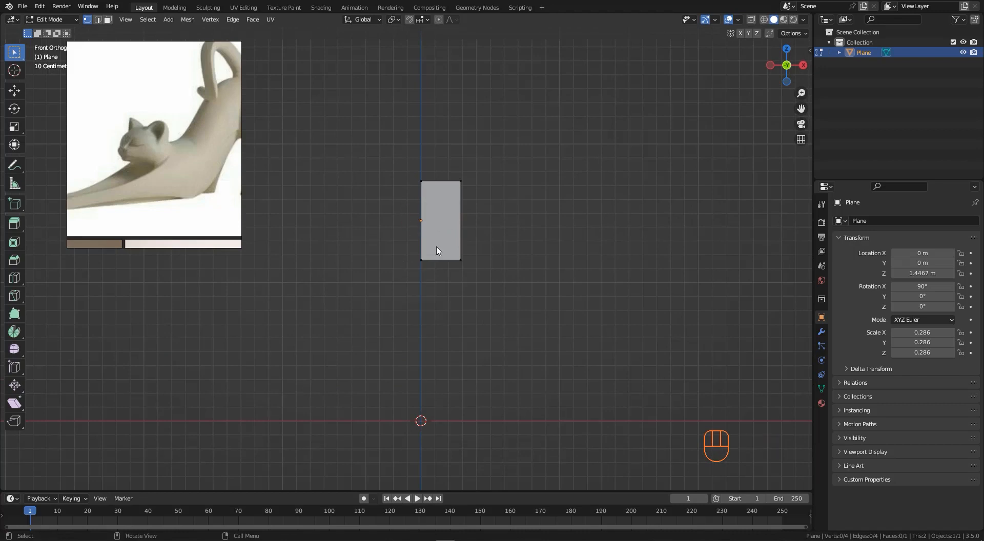
{"action": "key", "text": "Tab"}
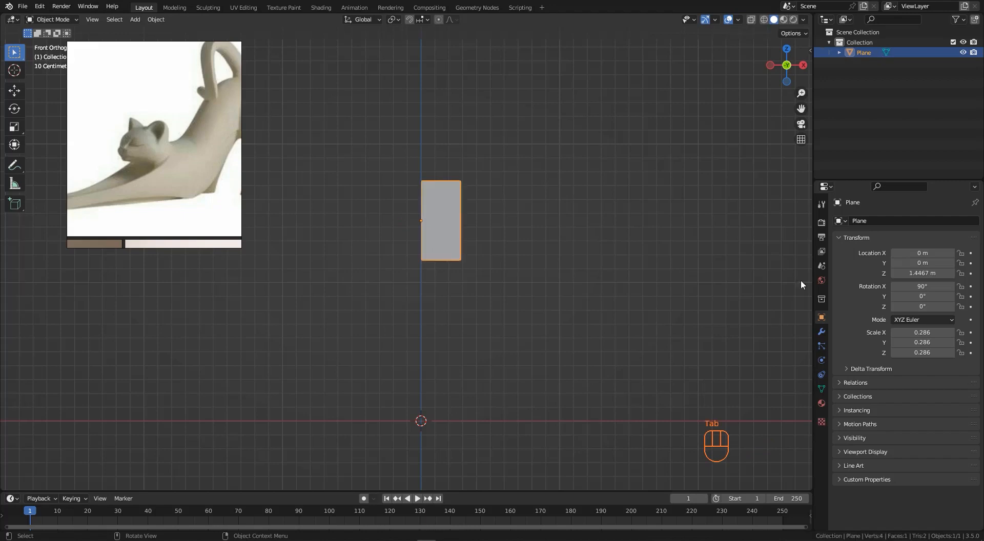
{"action": "left_click", "coordinate": [821, 332]}
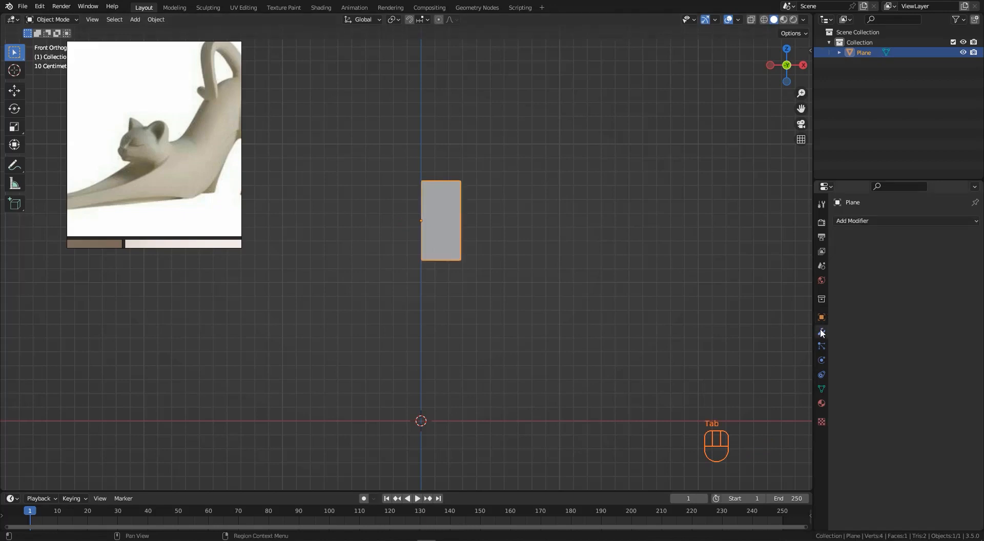
{"action": "left_click", "coordinate": [862, 223]}
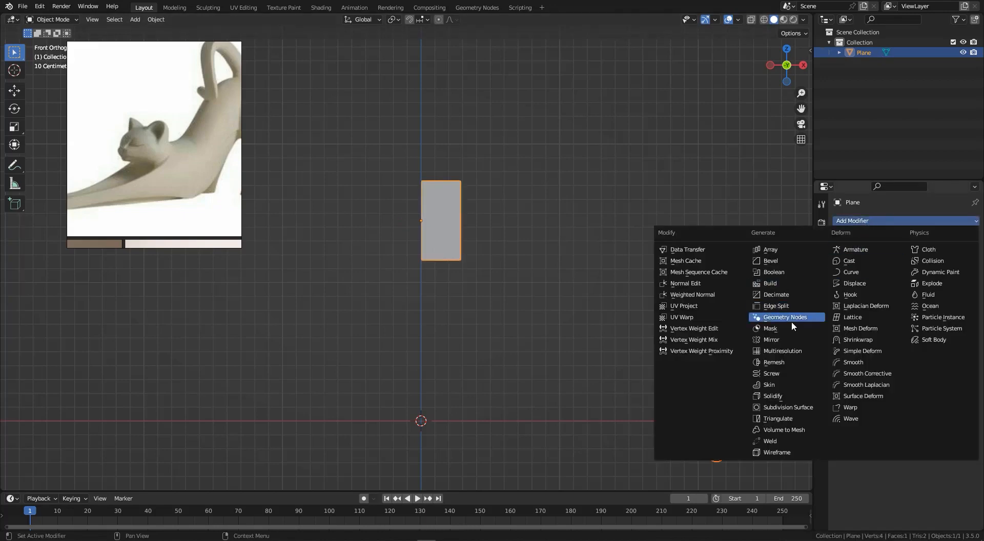
{"action": "left_click", "coordinate": [779, 338]}
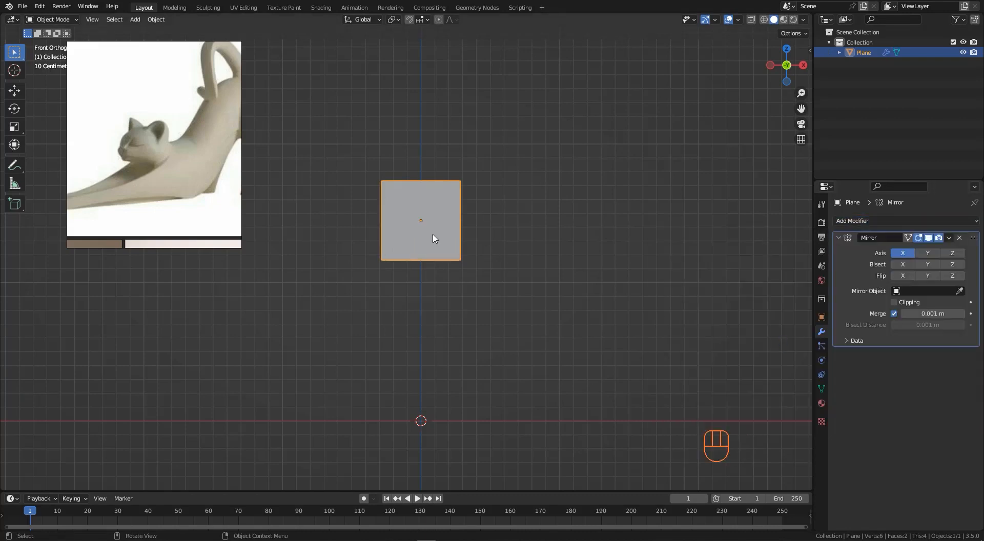
- In Edit Mode, move the plane's upper edge back and down so the half plane lies flat as the cat's back
{"action": "key", "text": "Tab"}
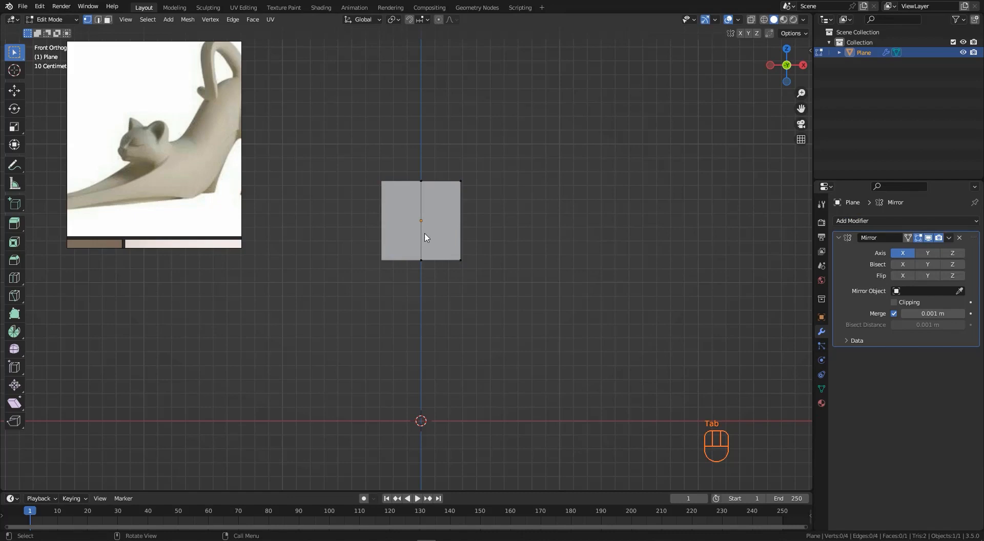
{"action": "middle_click_drag", "start_coordinate": [424, 238], "coordinate": [338, 261]}
{"action": "left_click_drag", "start_coordinate": [365, 235], "coordinate": [472, 297]}
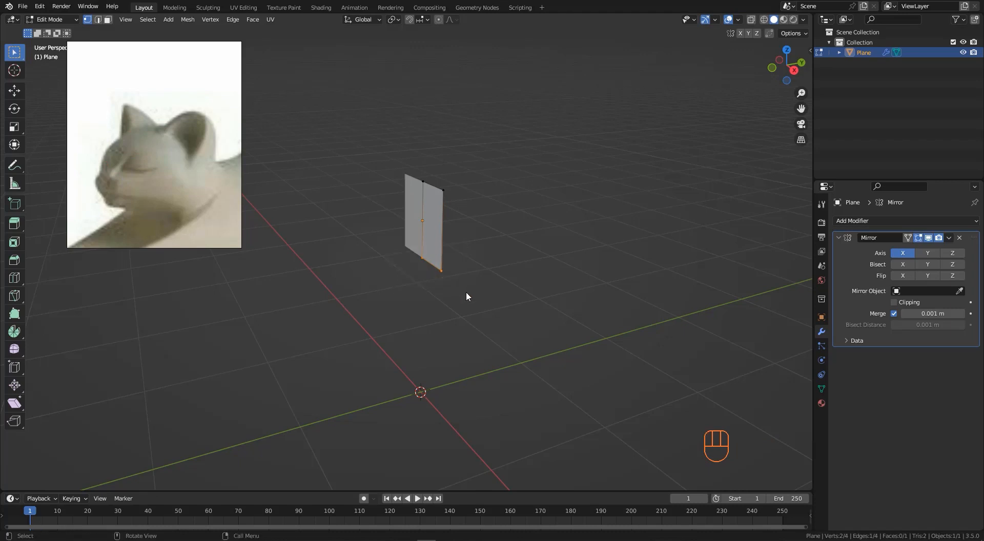
{"action": "middle_click_drag", "start_coordinate": [466, 292], "coordinate": [429, 257]}
{"action": "key", "text": "g"}
{"action": "left_click", "coordinate": [386, 260]}
{"action": "key", "text": "g"}
{"action": "key", "text": "z"}
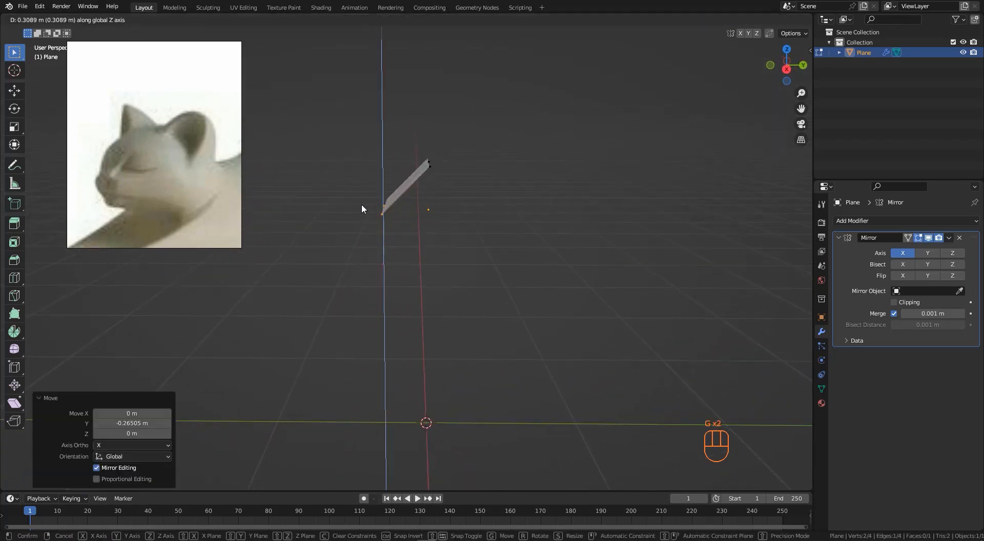
{"action": "left_click", "coordinate": [361, 175]}
{"action": "middle_click_drag", "start_coordinate": [364, 176], "coordinate": [460, 201]}
{"action": "middle_click_drag", "start_coordinate": [388, 185], "coordinate": [406, 173], "text": "ctrl"}
{"action": "left_click_drag", "start_coordinate": [404, 122], "coordinate": [469, 211]}
{"action": "middle_click_drag", "start_coordinate": [452, 173], "coordinate": [460, 173]}
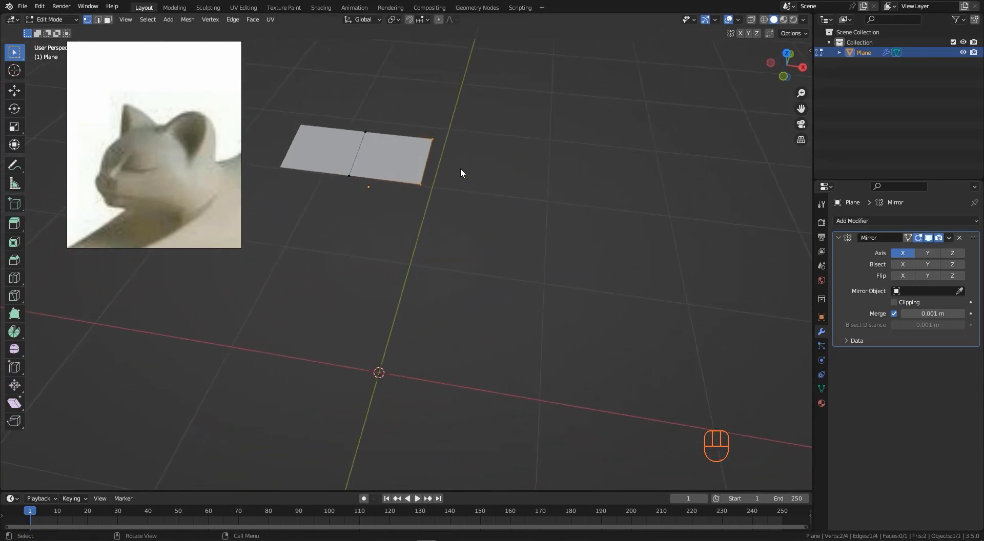
- Move the plane's outer edge about 0.10 m inward along X
{"action": "key", "text": "g"}
{"action": "key", "text": "x"}
{"action": "left_click", "coordinate": [434, 177]}
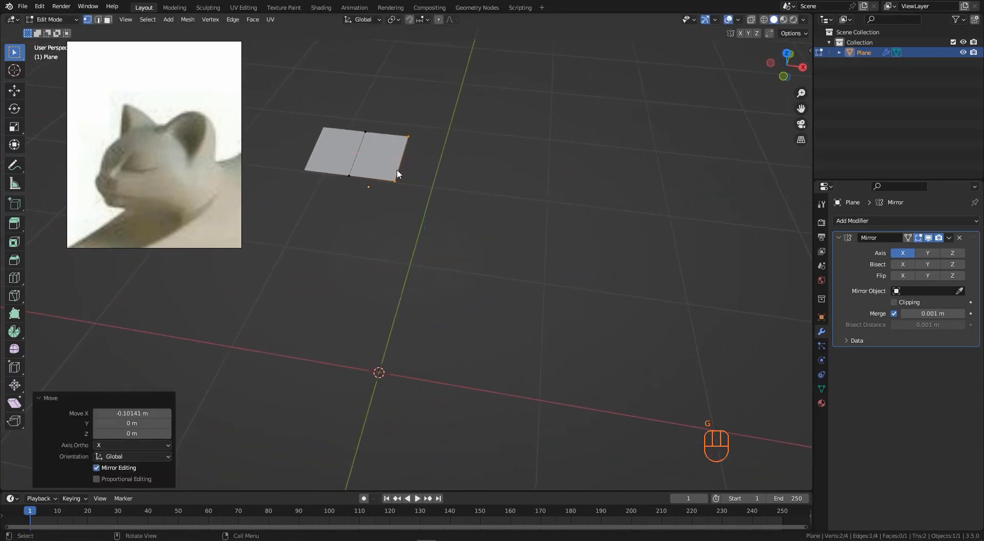
{"action": "middle_click_drag", "start_coordinate": [398, 174], "coordinate": [190, 149]}
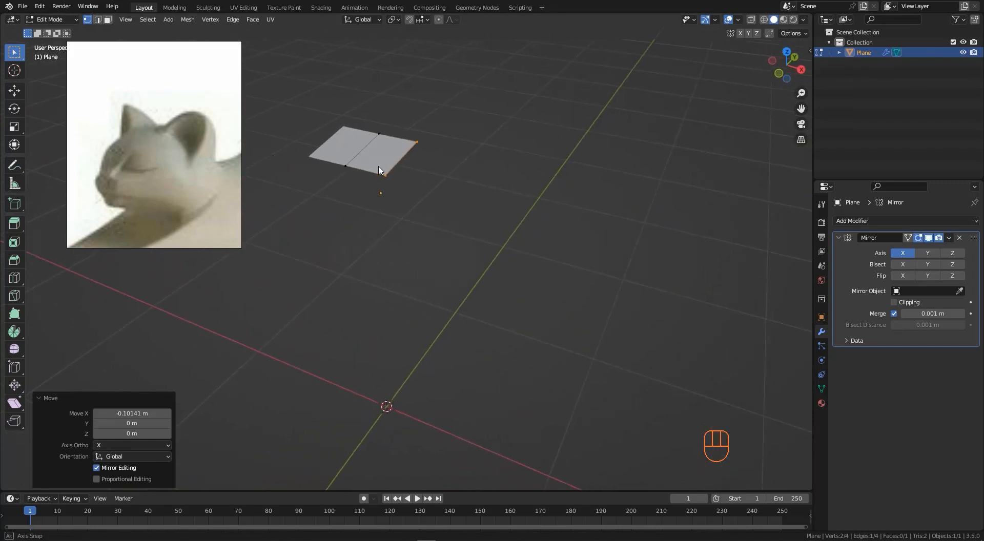
- Extrude the outer edge about 0.15 m outward along X and lower it slightly along Z
{"action": "middle_click_drag", "start_coordinate": [262, 158], "coordinate": [327, 145]}
{"action": "left_click", "coordinate": [361, 165]}
{"action": "middle_click_drag", "start_coordinate": [390, 185], "coordinate": [393, 147]}
{"action": "left_click_drag", "start_coordinate": [375, 132], "coordinate": [408, 170]}
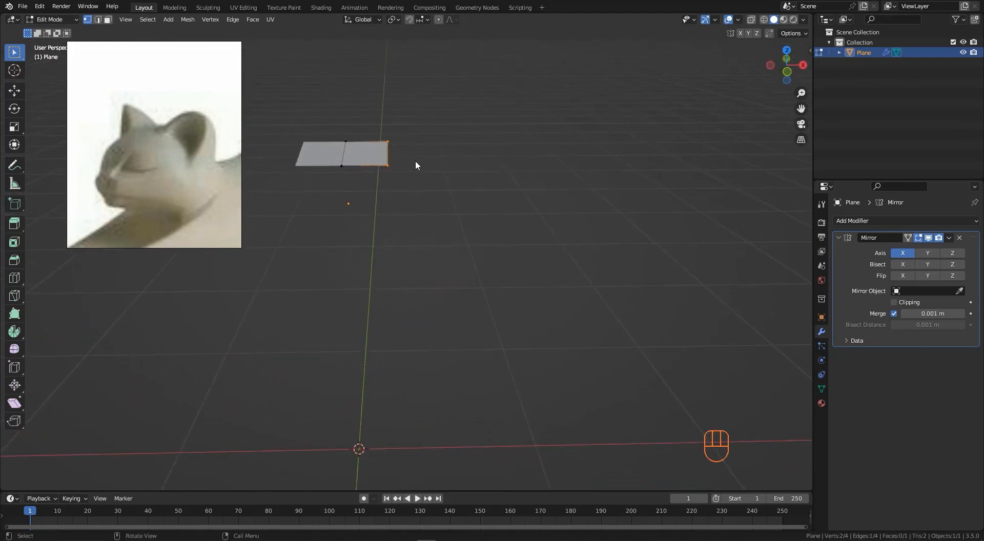
{"action": "key", "text": "e"}
{"action": "left_click", "coordinate": [450, 159]}
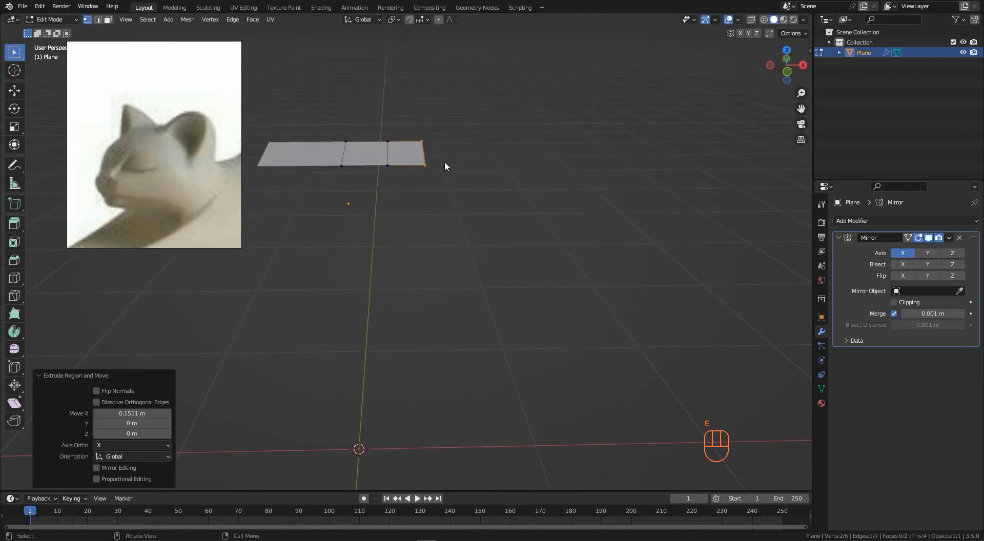
{"action": "middle_click_drag", "start_coordinate": [444, 161], "coordinate": [433, 165]}
{"action": "key", "text": "g"}
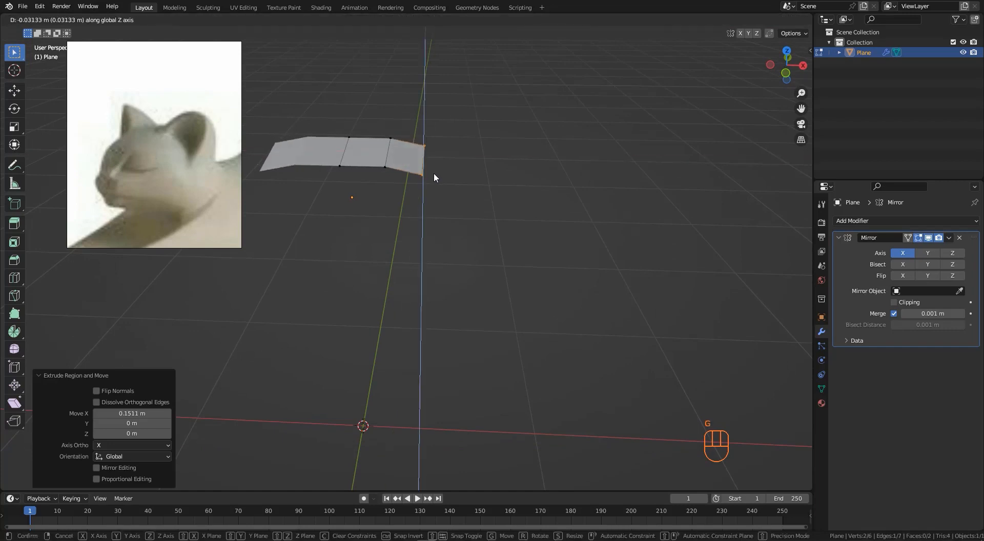
{"action": "left_click", "coordinate": [433, 180]}
- Raise the middle edge about 0.036 m along Z to arch the back
{"action": "left_click", "coordinate": [360, 130]}
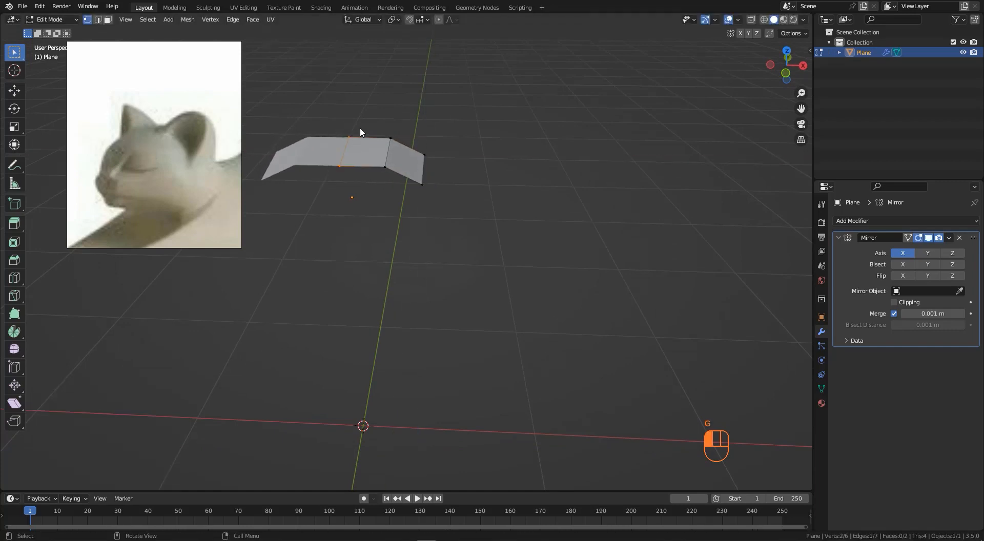
{"action": "key", "text": "g"}
{"action": "key", "text": "z"}
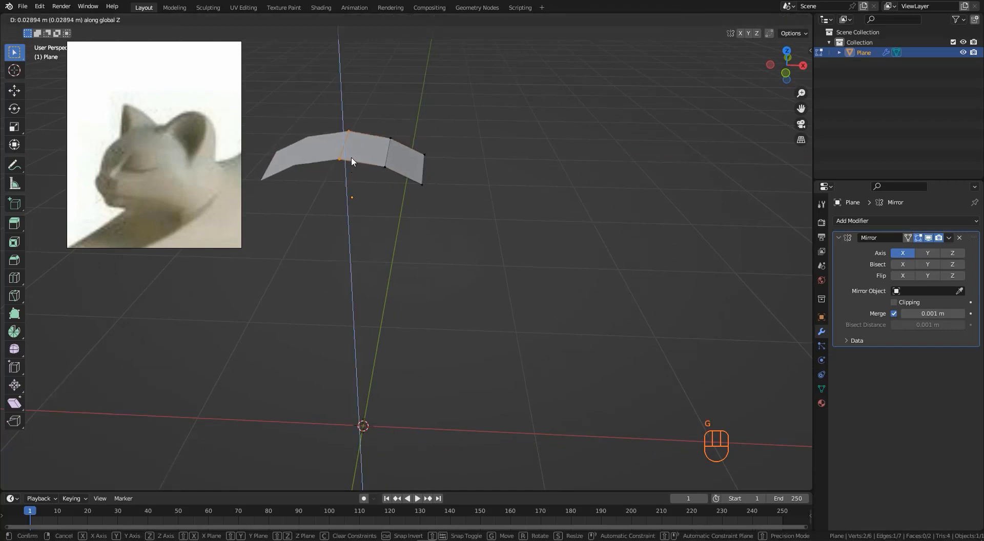
{"action": "left_click", "coordinate": [404, 172]}
{"action": "middle_click_drag", "start_coordinate": [404, 172], "coordinate": [359, 189]}
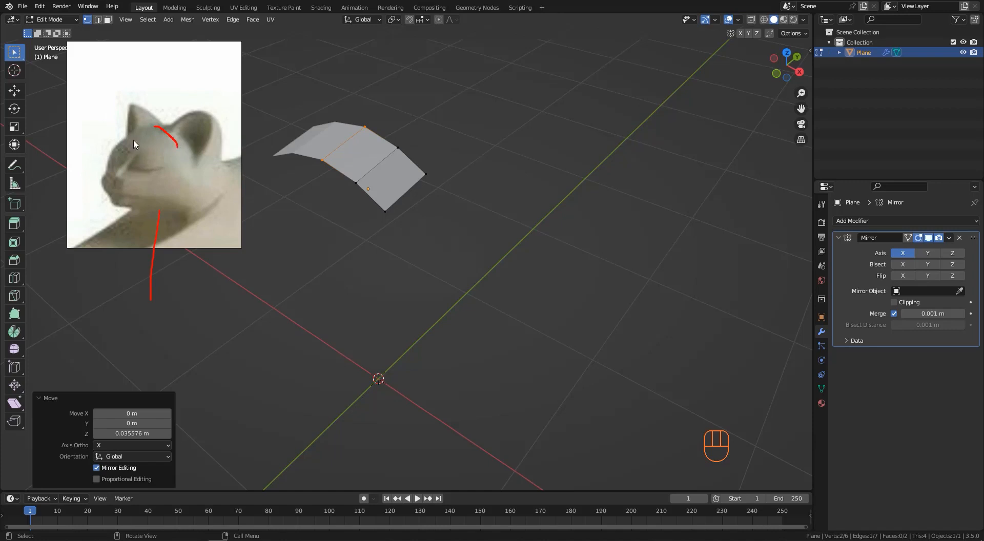
- Shift the front edge and its vertices along Y to shape the front end of the back
{"action": "left_click_drag", "start_coordinate": [133, 139], "coordinate": [161, 153]}
{"action": "middle_click_drag", "start_coordinate": [356, 213], "coordinate": [329, 163]}
{"action": "left_click", "coordinate": [324, 162]}
{"action": "key", "text": "g"}
{"action": "key", "text": "y"}
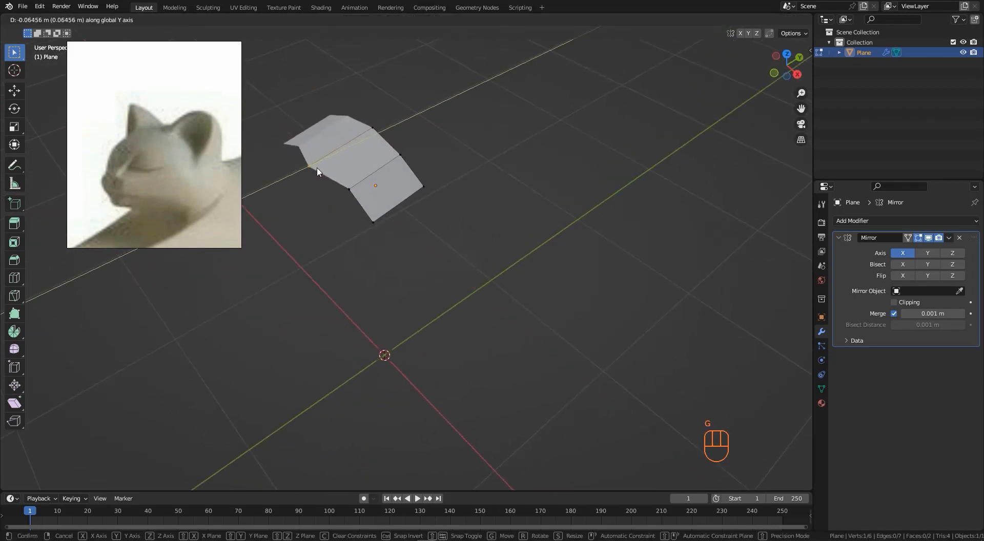
{"action": "left_click", "coordinate": [316, 170]}
{"action": "left_click_drag", "start_coordinate": [332, 174], "coordinate": [367, 202]}
{"action": "key", "text": "g"}
{"action": "key", "text": "y"}
{"action": "left_click", "coordinate": [365, 201]}
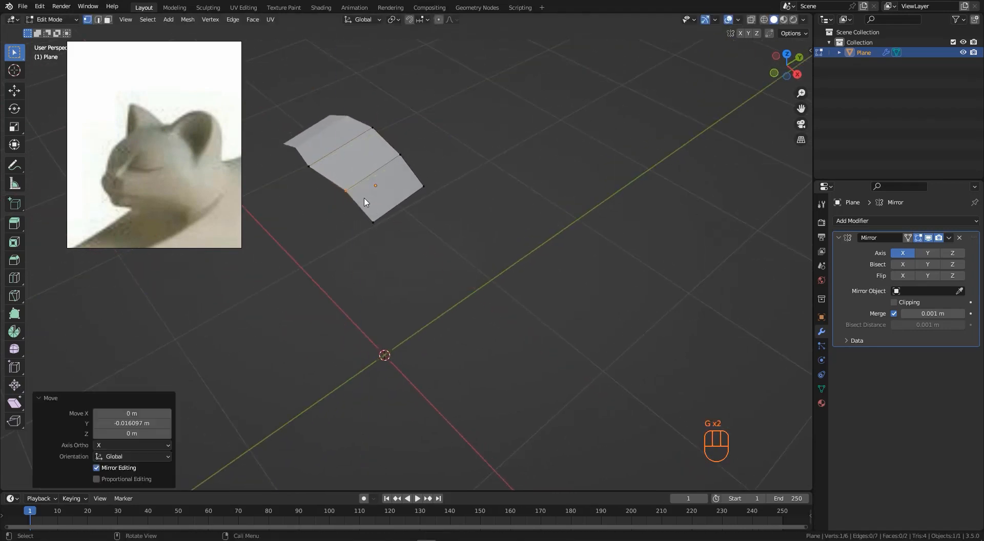
{"action": "key", "text": "g"}
{"action": "key", "text": "g"}
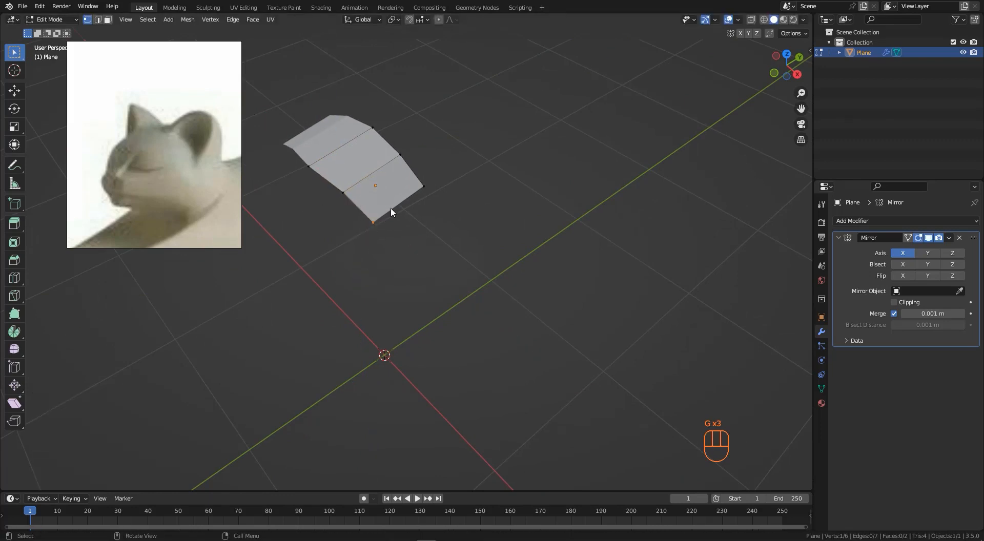
{"action": "key", "text": "y"}
{"action": "left_click", "coordinate": [343, 186]}
{"action": "middle_click_drag", "start_coordinate": [343, 186], "coordinate": [129, 147]}
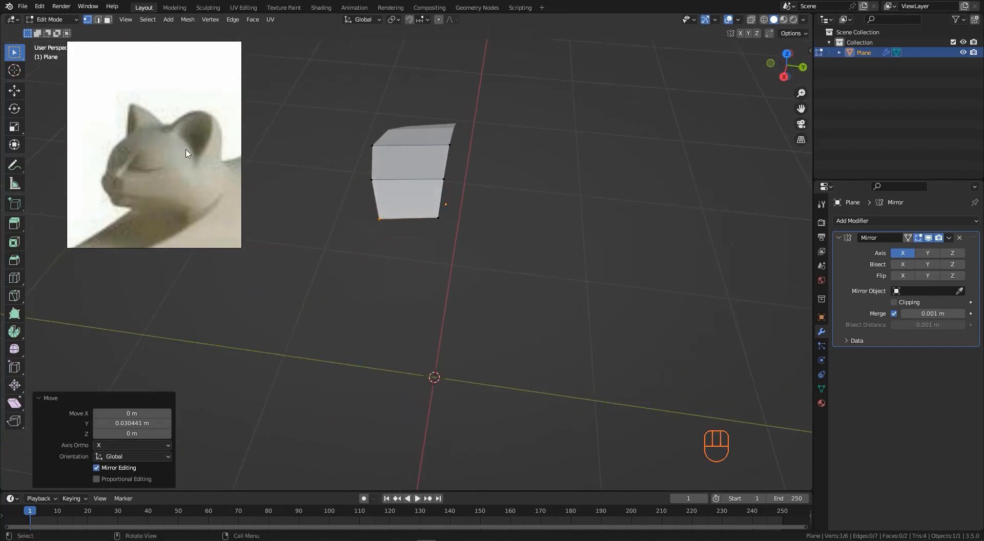
{"action": "middle_click_drag", "start_coordinate": [298, 204], "coordinate": [393, 189]}
{"action": "left_click_drag", "start_coordinate": [367, 194], "coordinate": [438, 175]}
{"action": "mouse_move", "coordinate": [421, 186]}
{"action": "middle_mouse_down"}
{"action": "mouse_move", "coordinate": [329, 167]}
{"action": "mouse_move", "coordinate": [418, 174]}
{"action": "middle_mouse_up"}
- In side view, extrude the front edge down and forward twice to form the chest and front legs
{"action": "key", "text": "KP_3"}
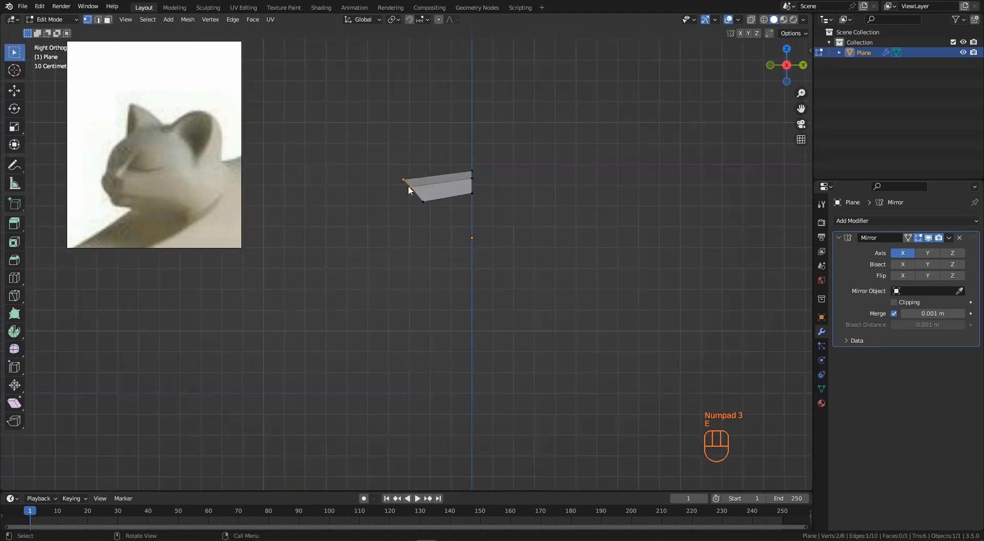
{"action": "key", "text": "e"}
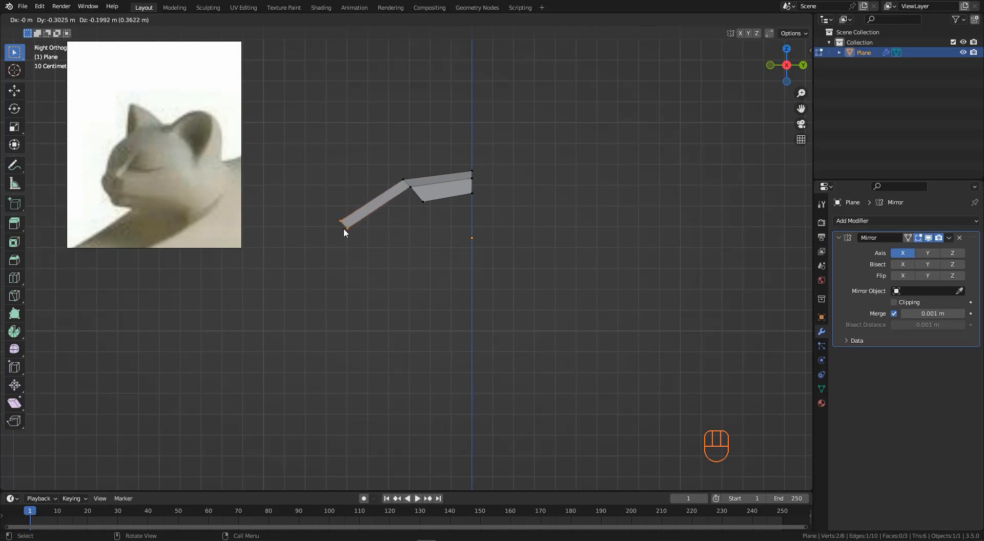
{"action": "left_click", "coordinate": [343, 225]}
{"action": "scroll", "coordinate": [342, 226], "scroll_direction": "up", "scroll_amount": 3}
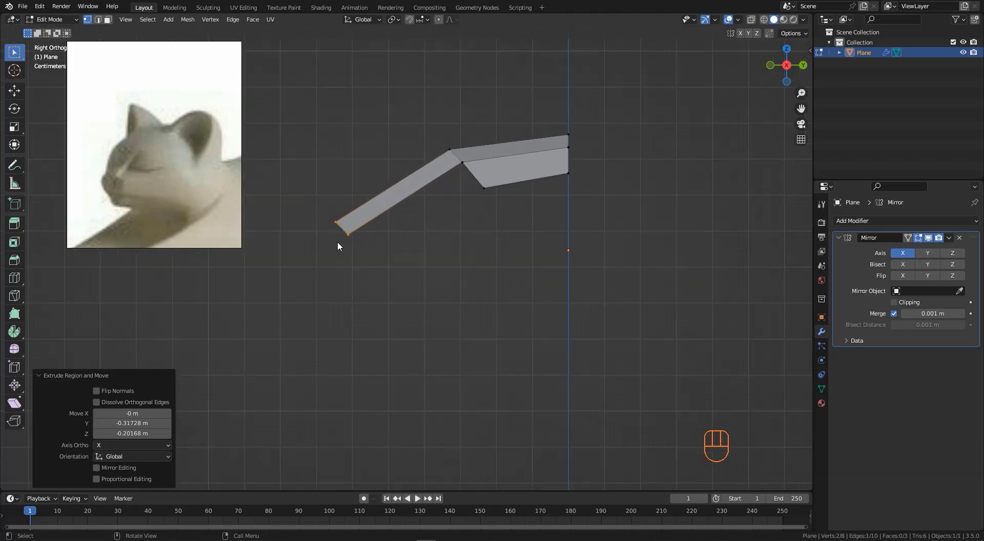
{"action": "key", "text": "e"}
{"action": "left_click", "coordinate": [347, 286]}
{"action": "scroll", "coordinate": [361, 229], "scroll_direction": "down", "scroll_amount": 3}
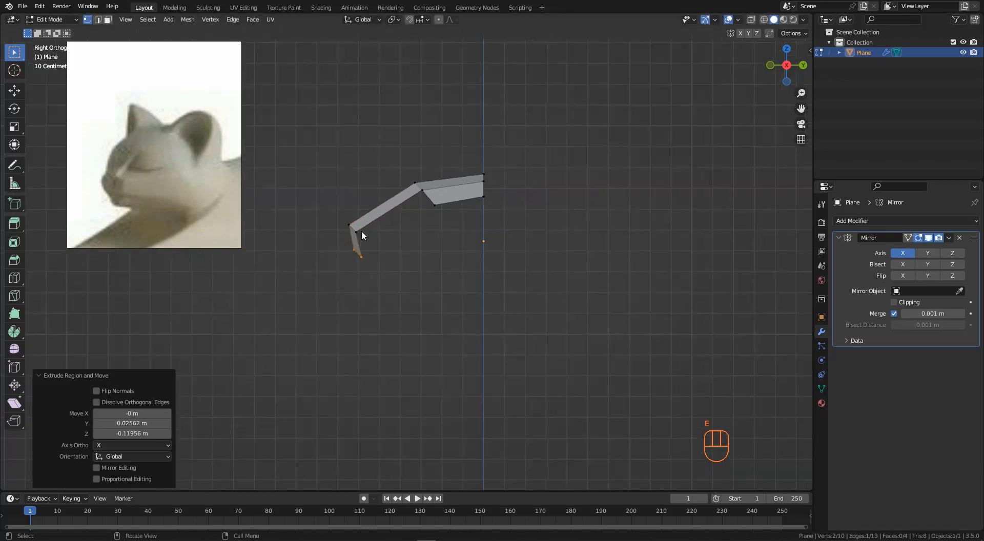
- Raise the selected back faces about 0.014 m along Z
{"action": "middle_click_drag", "start_coordinate": [361, 229], "coordinate": [309, 125]}
{"action": "left_click_drag", "start_coordinate": [309, 126], "coordinate": [431, 196]}
{"action": "key", "text": "g"}
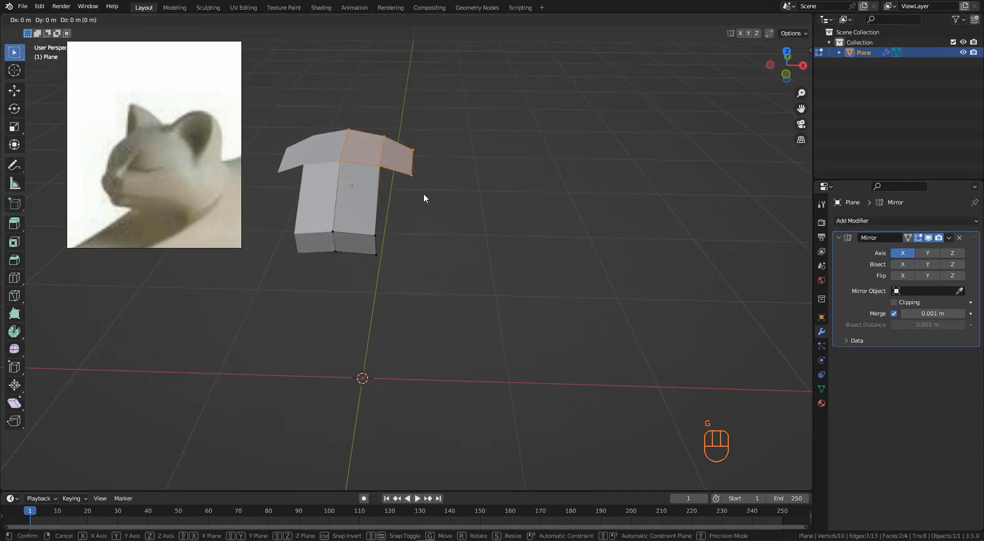
{"action": "key", "text": "z"}
{"action": "left_click", "coordinate": [423, 191]}
- Move the front legs' bottom vertices along X to narrow the legs
{"action": "middle_click_drag", "start_coordinate": [331, 210], "coordinate": [345, 225]}
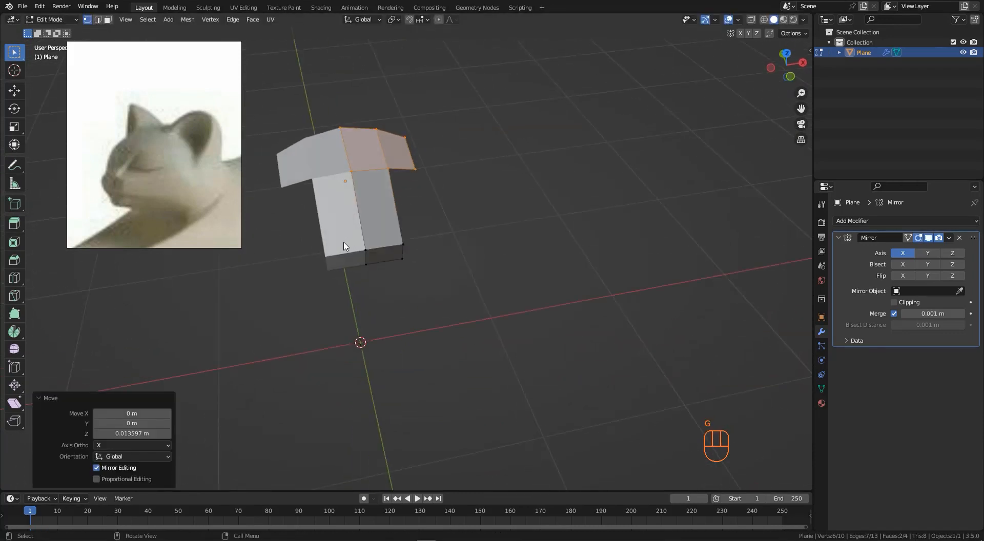
{"action": "left_click_drag", "start_coordinate": [344, 238], "coordinate": [415, 276]}
{"action": "left_click_drag", "start_coordinate": [391, 236], "coordinate": [426, 276]}
{"action": "middle_click_drag", "start_coordinate": [427, 260], "coordinate": [378, 259]}
{"action": "key", "text": "g"}
{"action": "key", "text": "x"}
{"action": "left_click", "coordinate": [395, 265]}
- Vertex-slide the front leg's outer bottom vertex along its edge twice to taper the leg
{"action": "left_click", "coordinate": [398, 269]}
{"action": "key", "text": "g"}
{"action": "key", "text": "g"}
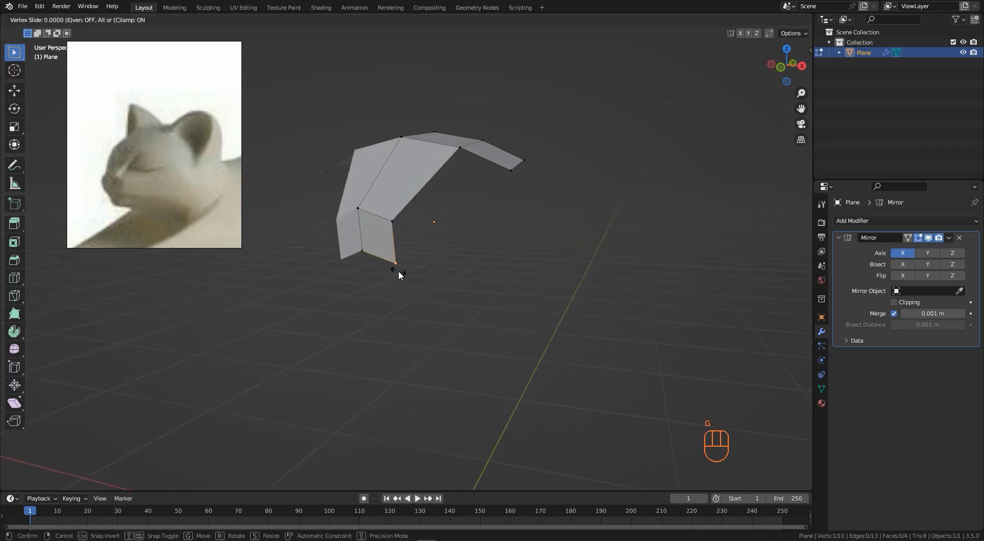
{"action": "left_click", "coordinate": [398, 245]}
{"action": "middle_click_drag", "start_coordinate": [399, 245], "coordinate": [417, 255]}
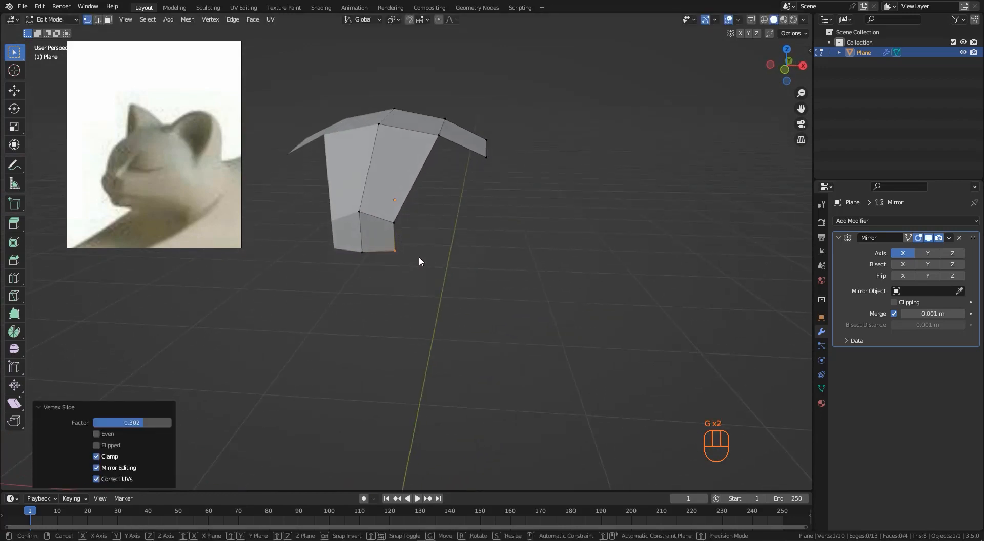
{"action": "key", "text": "g"}
{"action": "key", "text": "g"}
{"action": "left_click", "coordinate": [411, 256]}
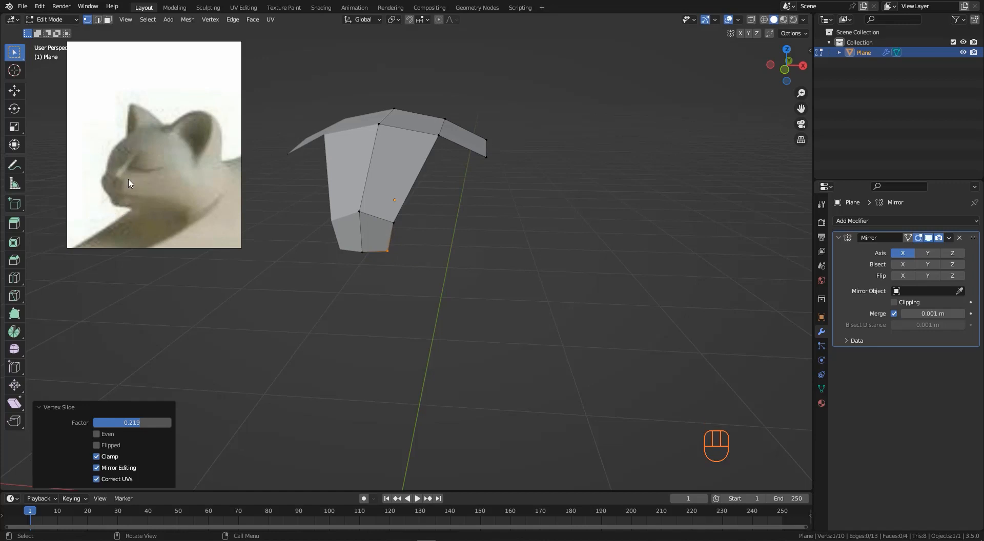
- Add a loop cut across the cat's back faces
{"action": "middle_click_drag", "start_coordinate": [347, 208], "coordinate": [328, 201]}
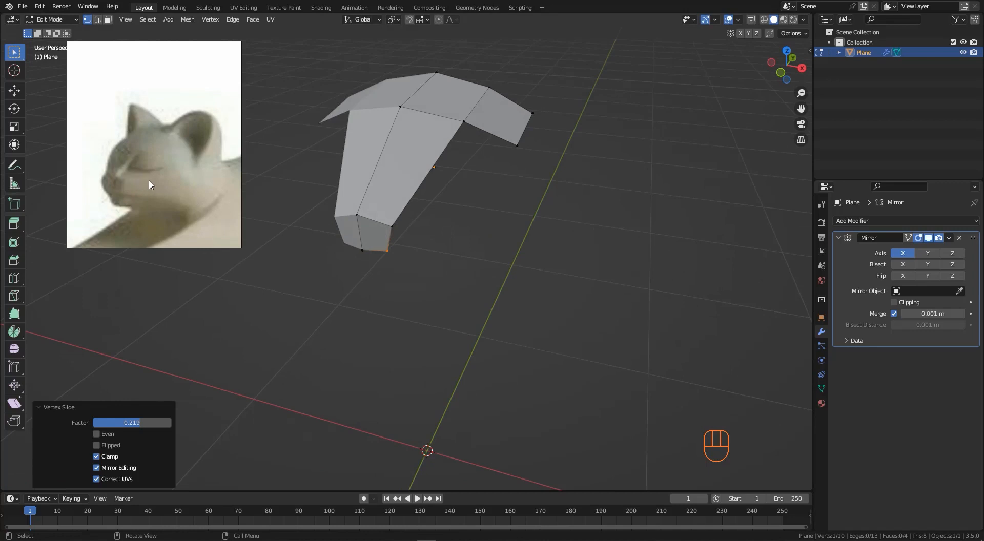
{"action": "middle_click_drag", "start_coordinate": [229, 171], "coordinate": [584, 117]}
{"action": "key", "text": "ctrl+r"}
{"action": "left_click", "coordinate": [459, 160]}
{"action": "left_click", "coordinate": [468, 148]}
{"action": "left_click", "coordinate": [543, 191]}
- Extrude a rear edge backward and reposition the new edge
{"action": "key", "text": "e"}
{"action": "left_click", "coordinate": [499, 201]}
{"action": "key", "text": "g"}
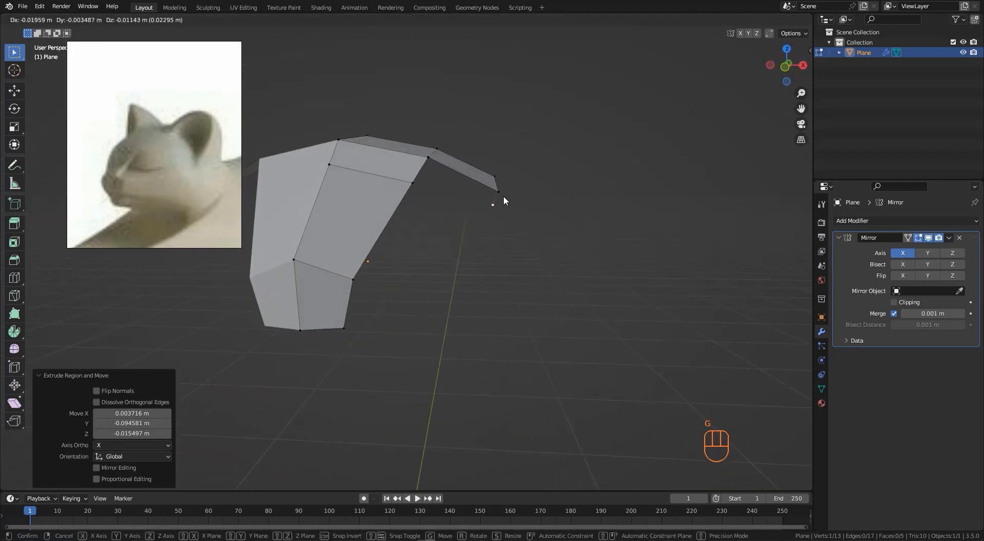
{"action": "left_click", "coordinate": [500, 198]}
{"action": "middle_click_drag", "start_coordinate": [507, 171], "coordinate": [487, 209]}
{"action": "left_click_drag", "start_coordinate": [506, 191], "coordinate": [562, 250]}
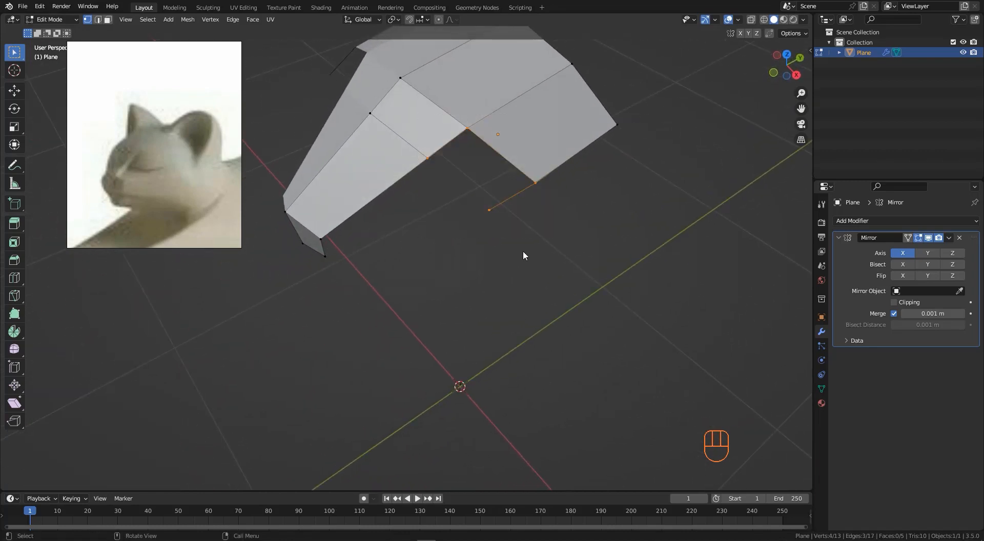
- Fill a face between the selected rear edges
{"action": "key", "text": "f"}
{"action": "middle_click_drag", "start_coordinate": [523, 250], "coordinate": [464, 205]}
{"action": "left_click", "coordinate": [316, 250]}
{"action": "middle_click_drag", "start_coordinate": [475, 169], "coordinate": [485, 183]}
{"action": "left_click_drag", "start_coordinate": [486, 158], "coordinate": [536, 295]}
{"action": "scroll", "coordinate": [444, 214], "scroll_direction": "down", "scroll_amount": 2}
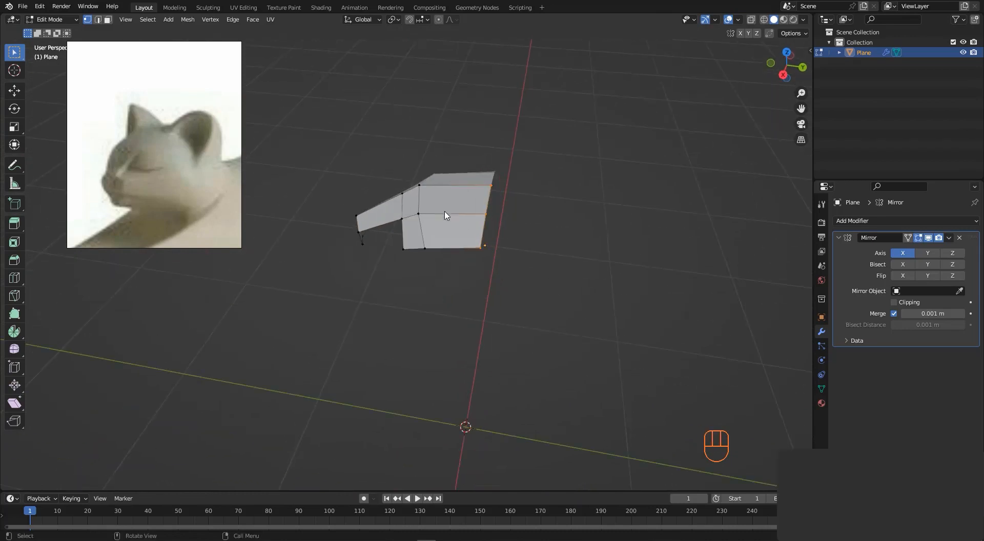
- In side view, extrude the rear edge backward and down about 0.27 m to form the haunch
{"action": "middle_click_drag", "start_coordinate": [445, 214], "coordinate": [492, 241]}
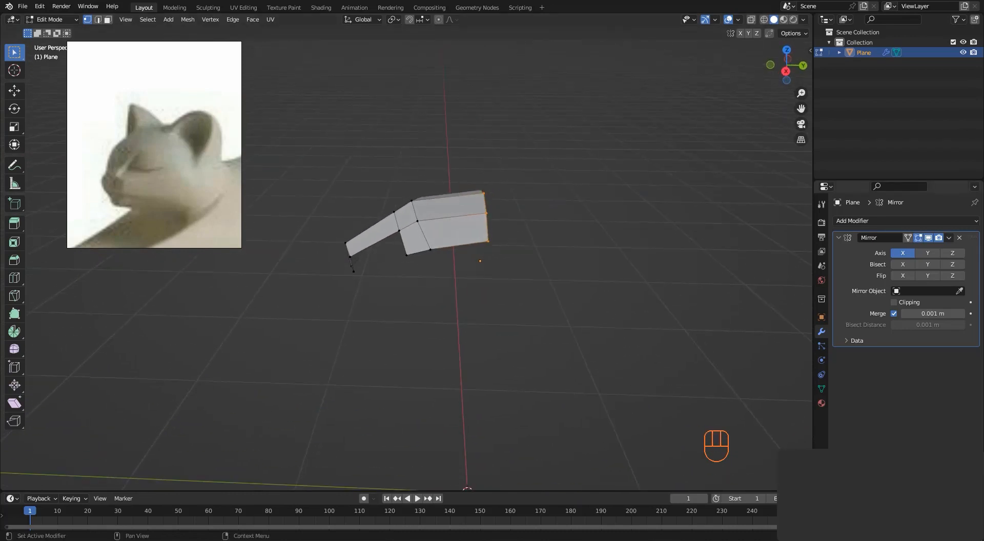
{"action": "scroll", "coordinate": [487, 216], "scroll_direction": "up", "scroll_amount": 1}
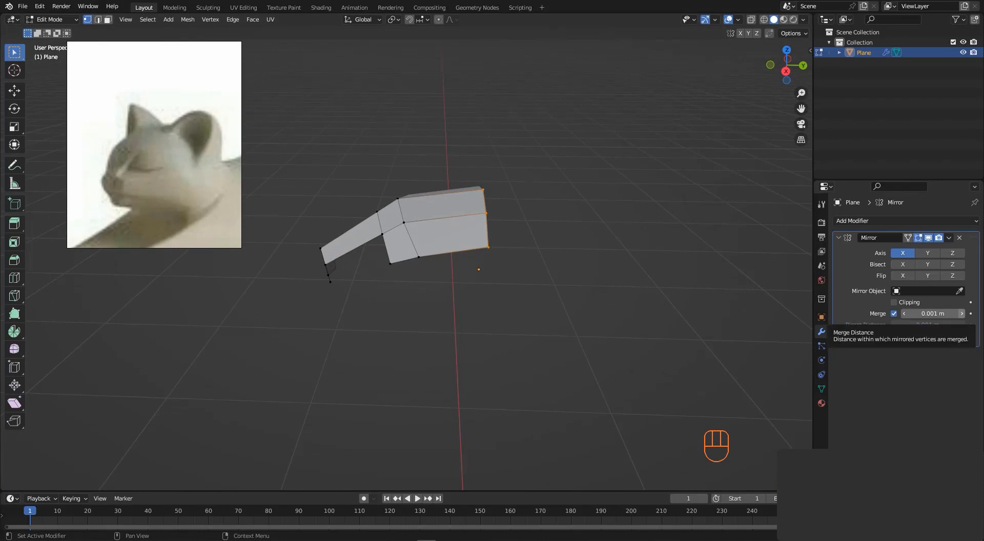
{"action": "middle_click_drag", "start_coordinate": [503, 219], "coordinate": [480, 221]}
{"action": "key", "text": "KP_3"}
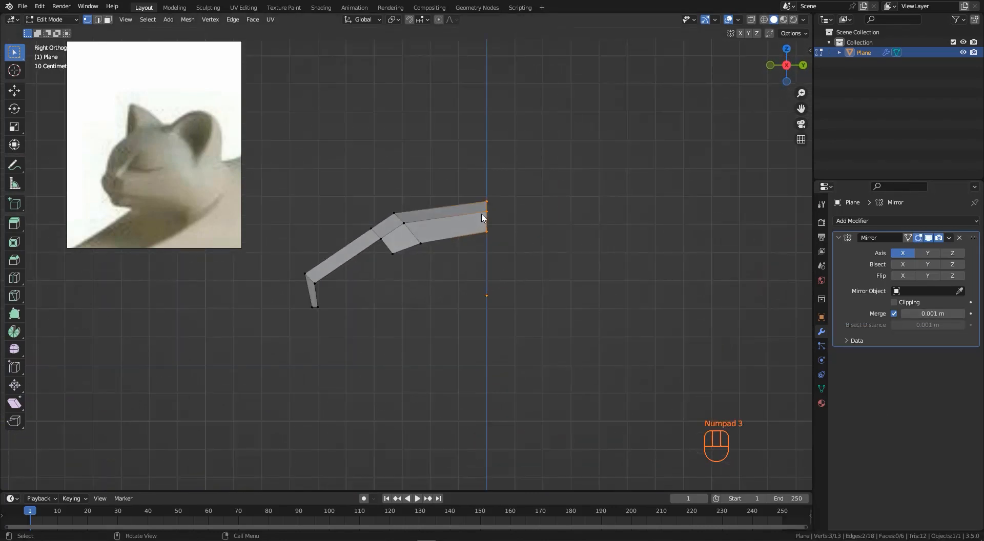
{"action": "scroll", "coordinate": [481, 217], "scroll_direction": "down", "scroll_amount": 1}
{"action": "scroll", "coordinate": [433, 208], "scroll_direction": "down", "scroll_amount": 2}
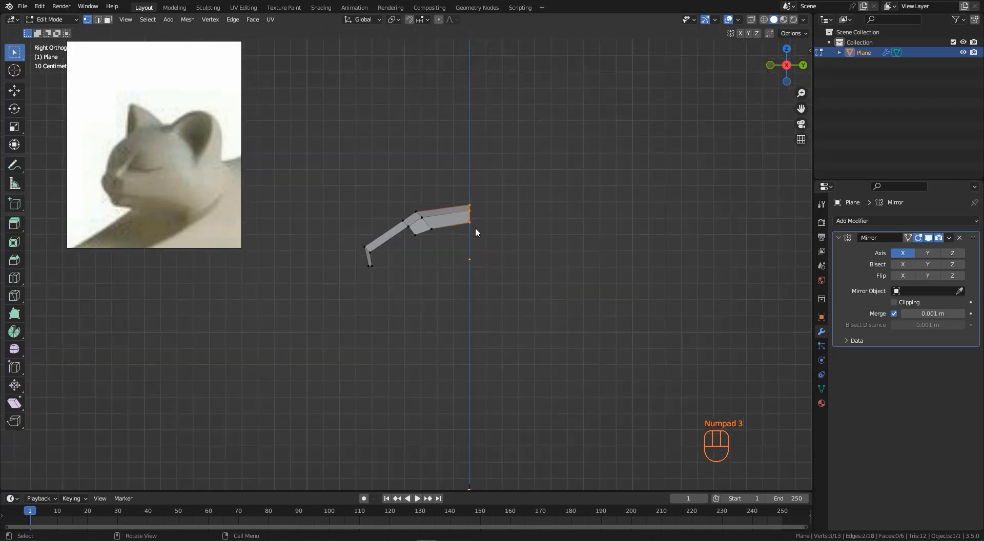
{"action": "key", "text": "e"}
{"action": "left_click", "coordinate": [518, 248]}
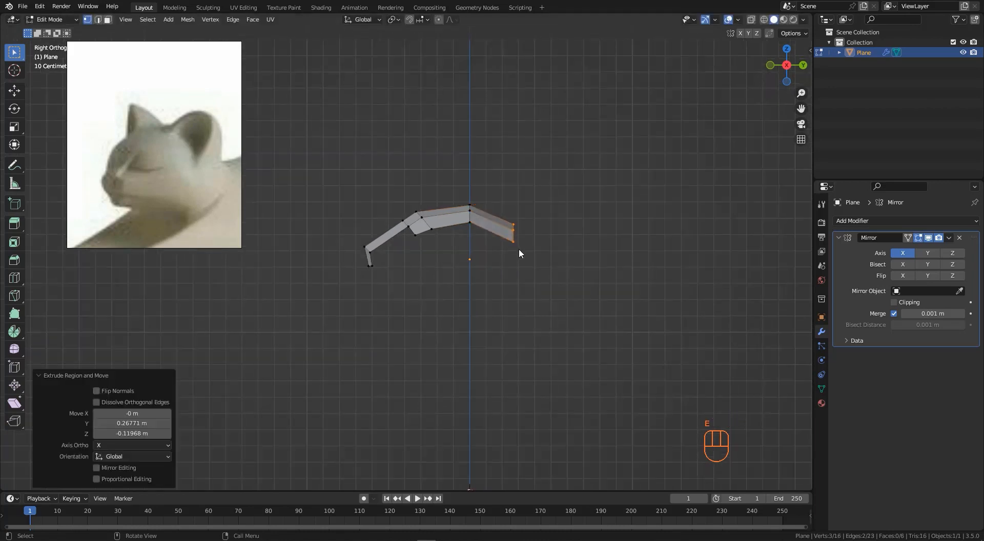
- Extrude the rear edge again downward to start the hind leg
{"action": "key", "text": "e"}
{"action": "left_click", "coordinate": [540, 285]}
{"action": "middle_click_drag", "start_coordinate": [513, 229], "coordinate": [495, 265]}
{"action": "left_click", "coordinate": [479, 267]}
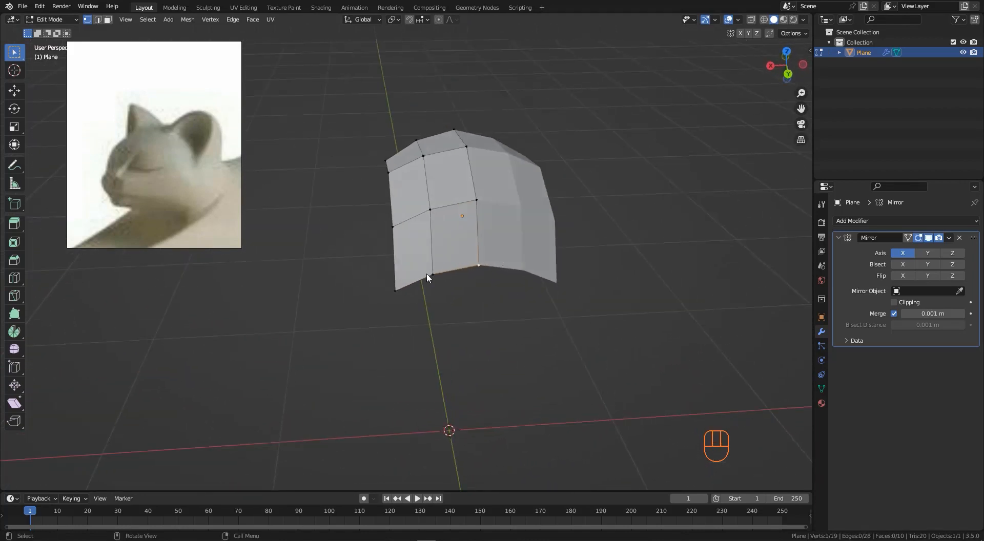
- Vertex-slide the lower vertices of the rear panel along their edges to even out its bottom edge
{"action": "left_click", "coordinate": [429, 275]}
{"action": "scroll", "coordinate": [433, 277], "scroll_direction": "up", "scroll_amount": 1}
{"action": "key", "text": "g"}
{"action": "key", "text": "g"}
{"action": "left_click", "coordinate": [421, 275]}
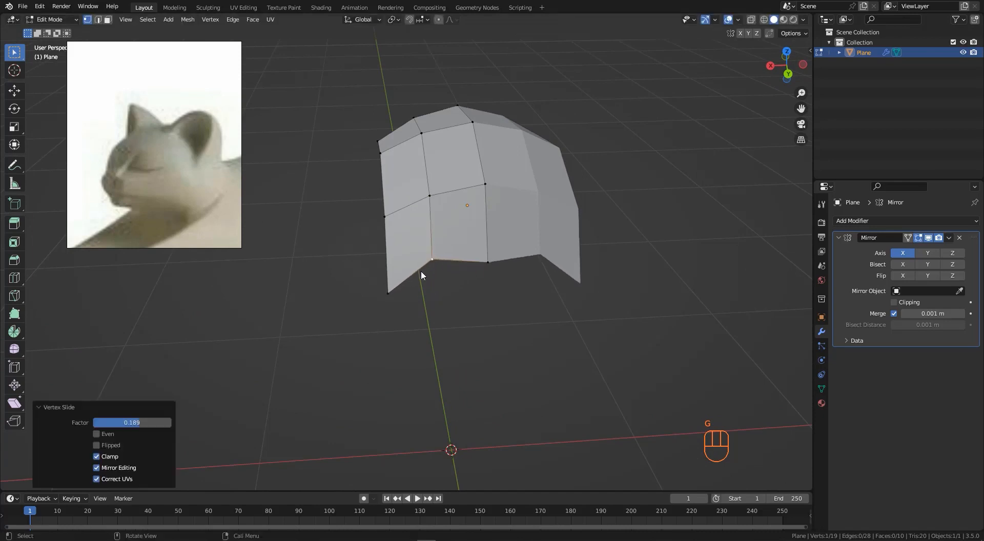
{"action": "left_click", "coordinate": [389, 296]}
{"action": "key", "text": "g"}
{"action": "key", "text": "g"}
{"action": "left_click", "coordinate": [400, 262]}
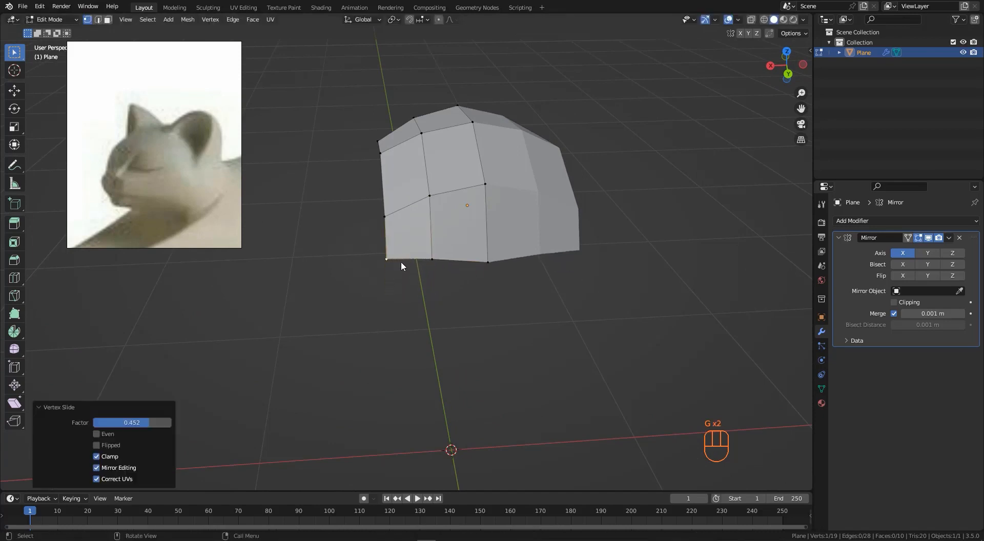
- Slide and move the remaining bottom-edge vertices to round off the lower edge of the body
{"action": "key", "text": "g"}
{"action": "key", "text": "g"}
{"action": "left_click", "coordinate": [418, 263]}
{"action": "left_click", "coordinate": [435, 262]}
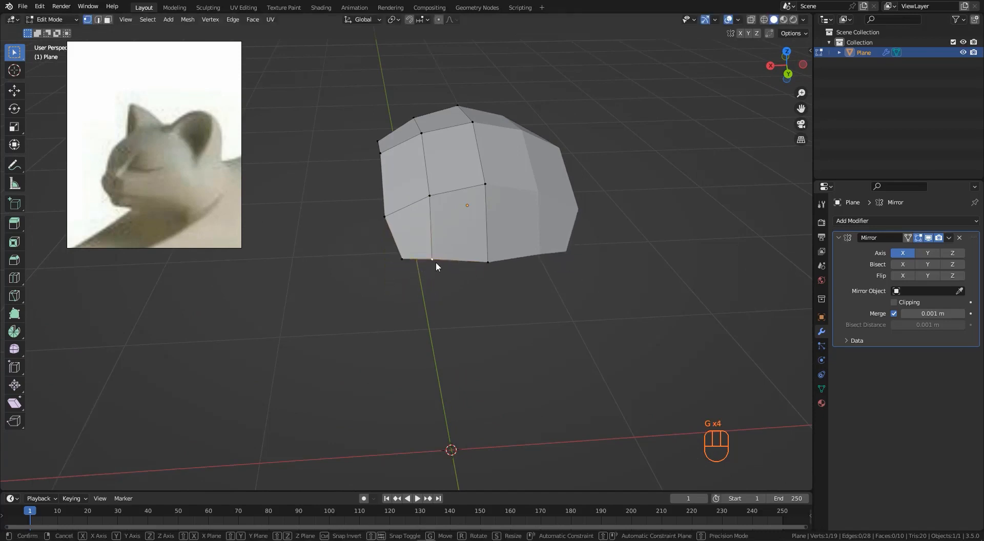
{"action": "key", "text": "g"}
{"action": "left_click", "coordinate": [449, 269]}
{"action": "left_click", "coordinate": [485, 264]}
{"action": "mouse_move", "coordinate": [483, 264]}
{"action": "middle_mouse_down"}
{"action": "mouse_move", "coordinate": [508, 258]}
{"action": "mouse_move", "coordinate": [479, 261]}
{"action": "middle_mouse_up"}
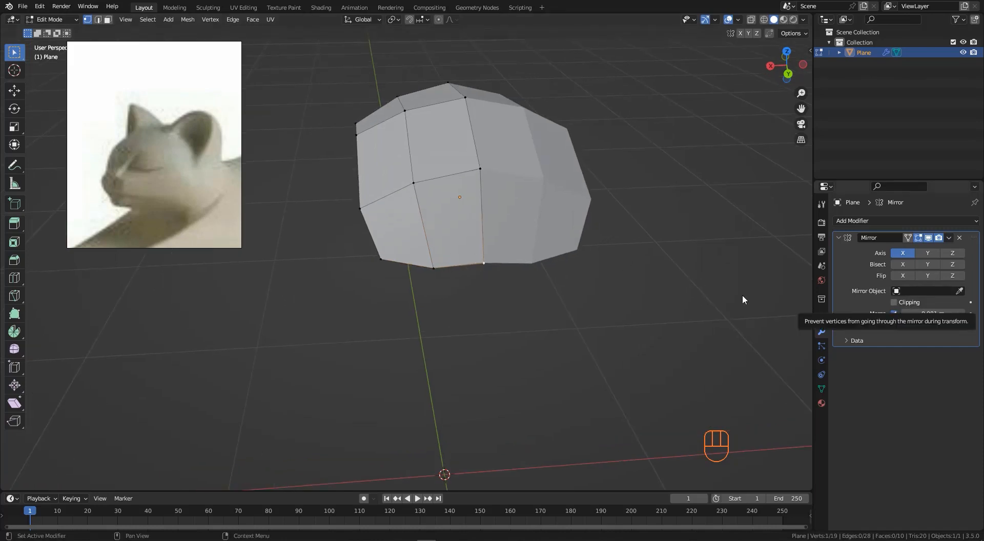
- Move the centre bottom vertex onto the mirror seam and enable Clipping on the Mirror modifier
{"action": "key", "text": "g"}
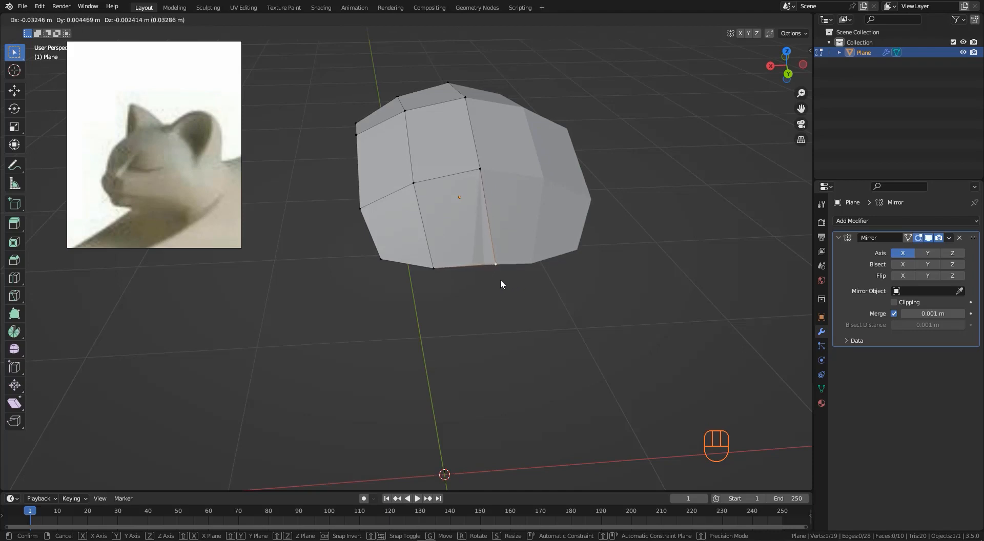
{"action": "left_click", "coordinate": [494, 278]}
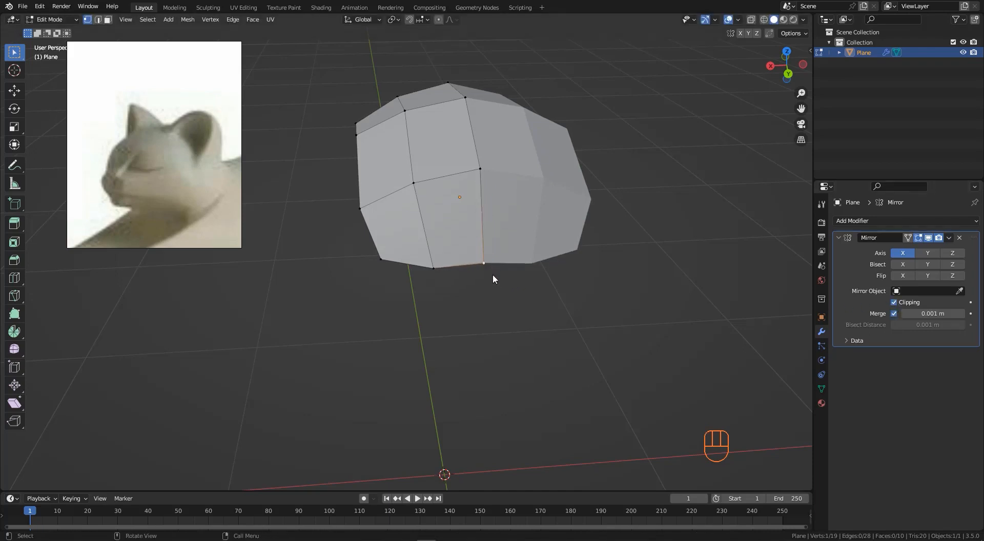
{"action": "key", "text": "g"}
{"action": "left_click", "coordinate": [478, 276]}
{"action": "middle_click_drag", "start_coordinate": [451, 255], "coordinate": [529, 300]}
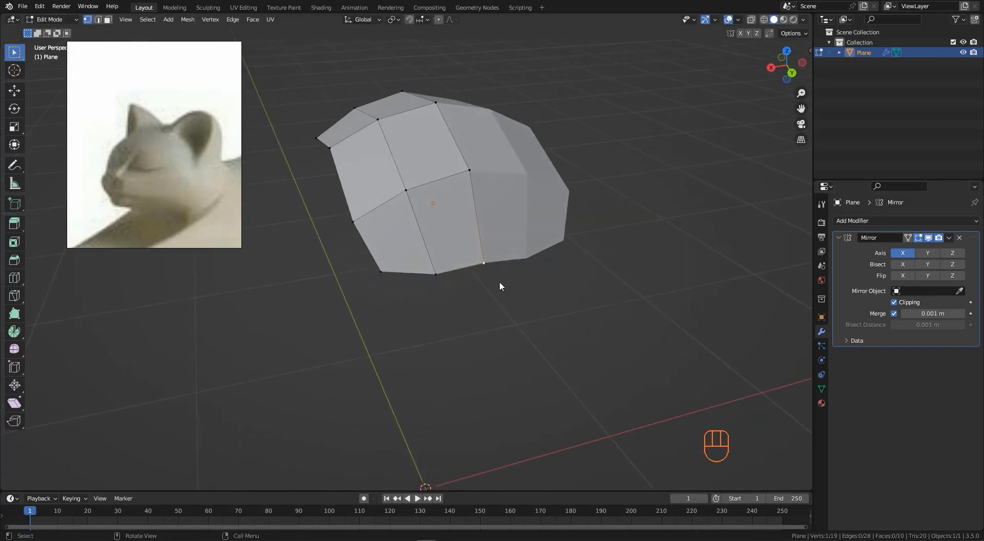
{"action": "key", "text": "g"}
- Move individual vertices along the back and chest to smooth the body's curvature
{"action": "key", "text": "g"}
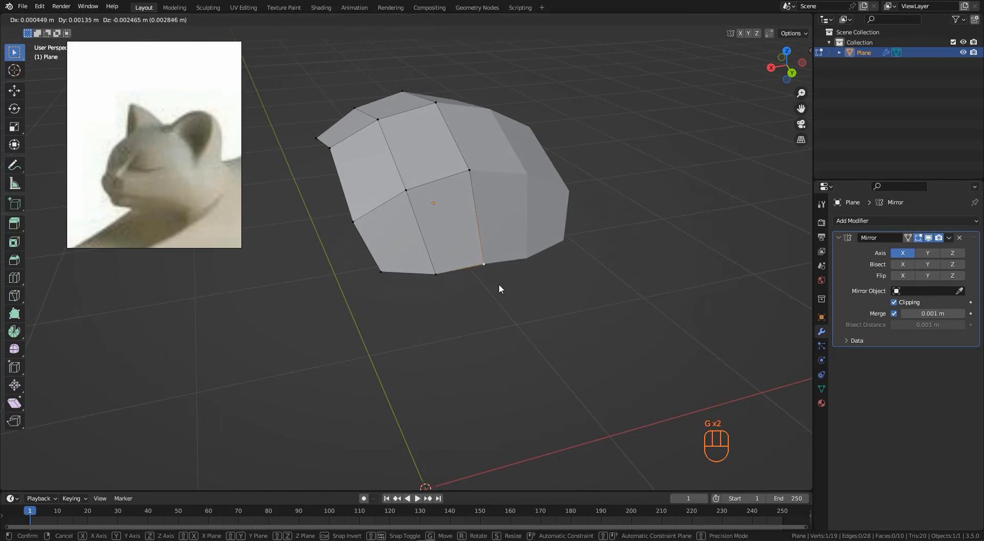
{"action": "left_click", "coordinate": [477, 288]}
{"action": "middle_click_drag", "start_coordinate": [463, 290], "coordinate": [431, 201]}
{"action": "left_click", "coordinate": [405, 173]}
{"action": "key", "text": "g"}
{"action": "left_click", "coordinate": [424, 201]}
{"action": "left_click", "coordinate": [456, 201]}
{"action": "key", "text": "g"}
{"action": "left_click", "coordinate": [447, 195]}
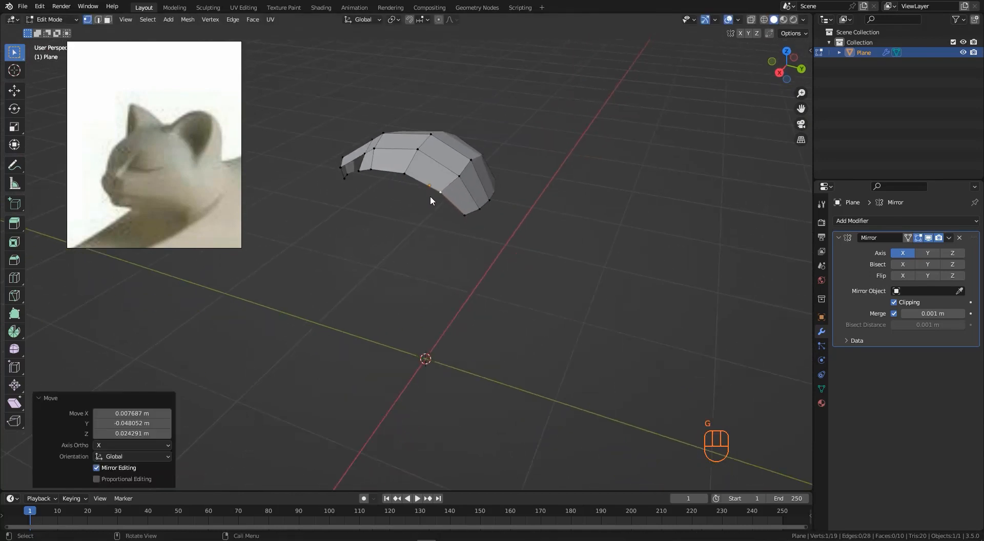
{"action": "key", "text": "g"}
{"action": "left_click", "coordinate": [495, 173]}
{"action": "middle_click_drag", "start_coordinate": [496, 173], "coordinate": [422, 156]}
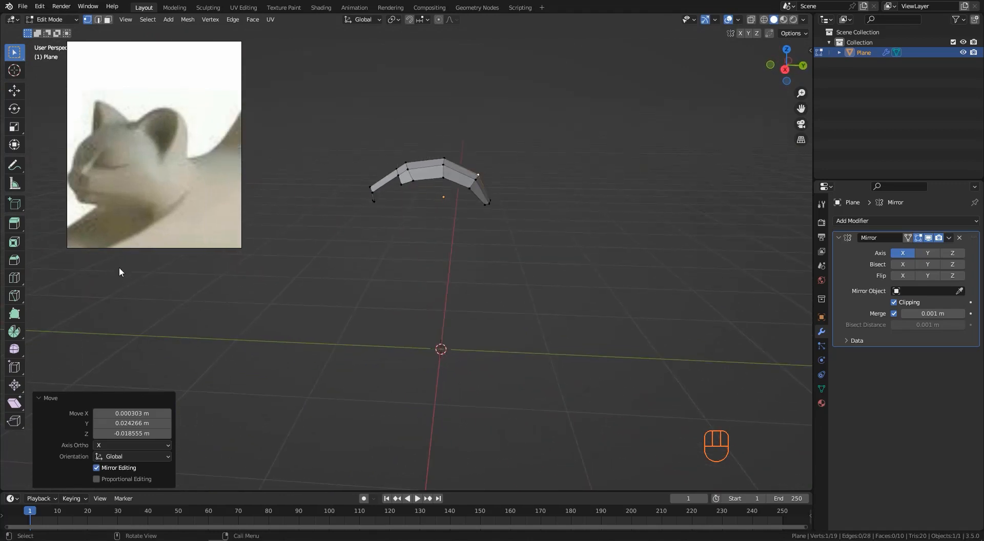
{"action": "left_click_drag", "start_coordinate": [111, 154], "coordinate": [157, 156]}
{"action": "mouse_move", "coordinate": [307, 186]}
{"action": "middle_mouse_down"}
{"action": "mouse_move", "coordinate": [401, 192]}
{"action": "mouse_move", "coordinate": [385, 213]}
{"action": "mouse_move", "coordinate": [410, 162]}
{"action": "mouse_move", "coordinate": [398, 186]}
{"action": "mouse_move", "coordinate": [433, 183]}
{"action": "mouse_move", "coordinate": [461, 201]}
{"action": "mouse_move", "coordinate": [457, 166]}
{"action": "mouse_move", "coordinate": [411, 198]}
{"action": "mouse_move", "coordinate": [451, 177]}
{"action": "mouse_move", "coordinate": [448, 151]}
{"action": "mouse_move", "coordinate": [363, 168]}
{"action": "middle_mouse_up"}
{"action": "left_click", "coordinate": [408, 174]}
{"action": "left_click", "coordinate": [420, 174], "text": "shift"}
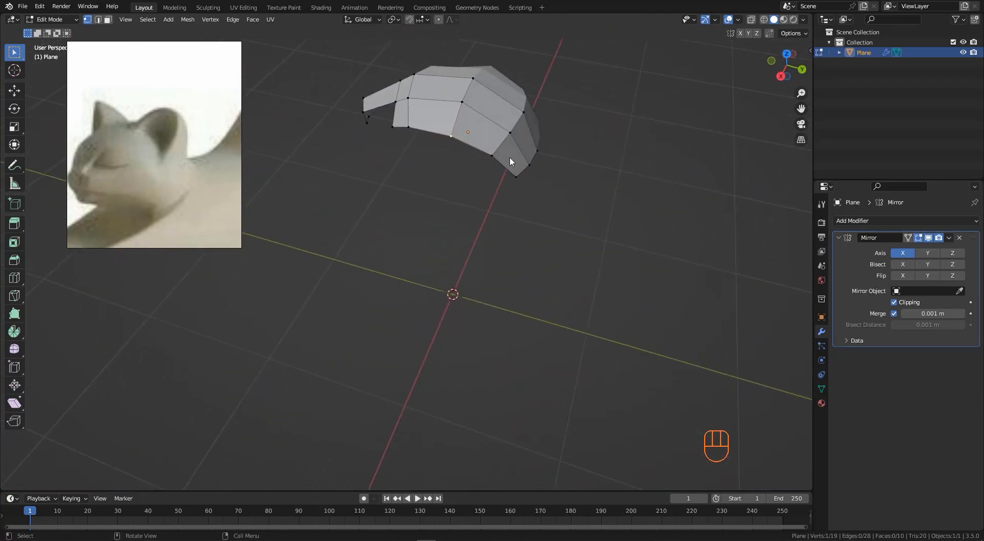
{"action": "middle_click_drag", "start_coordinate": [510, 159], "coordinate": [454, 193]}
- Add a mesh circle and set its vertex count to 12
{"action": "key", "text": "shift+a"}
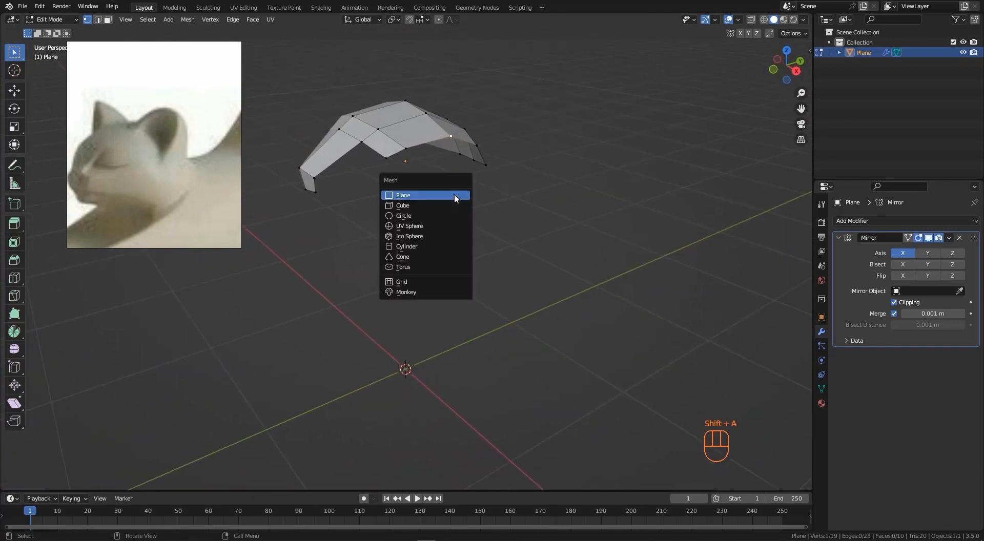
{"action": "left_click", "coordinate": [421, 216]}
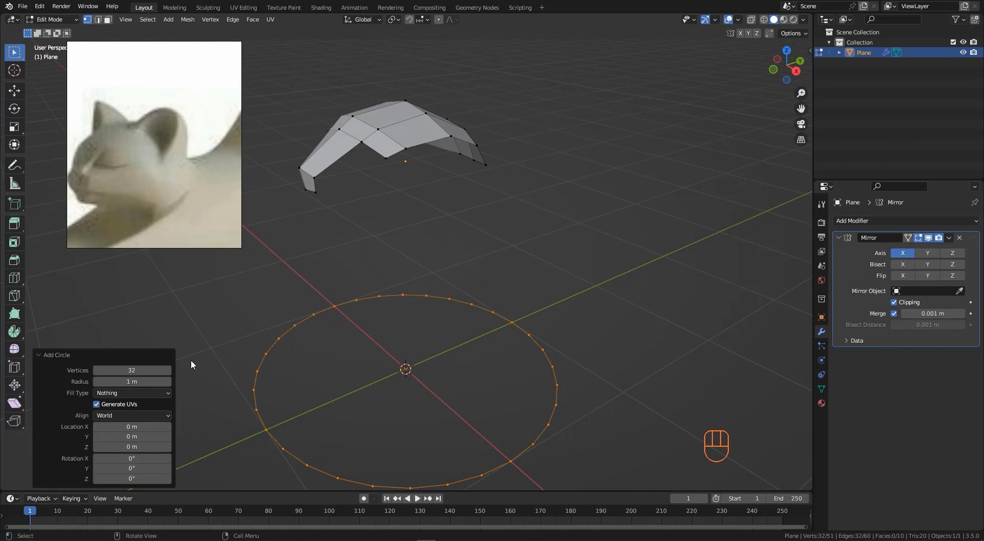
{"action": "left_click", "coordinate": [133, 371]}
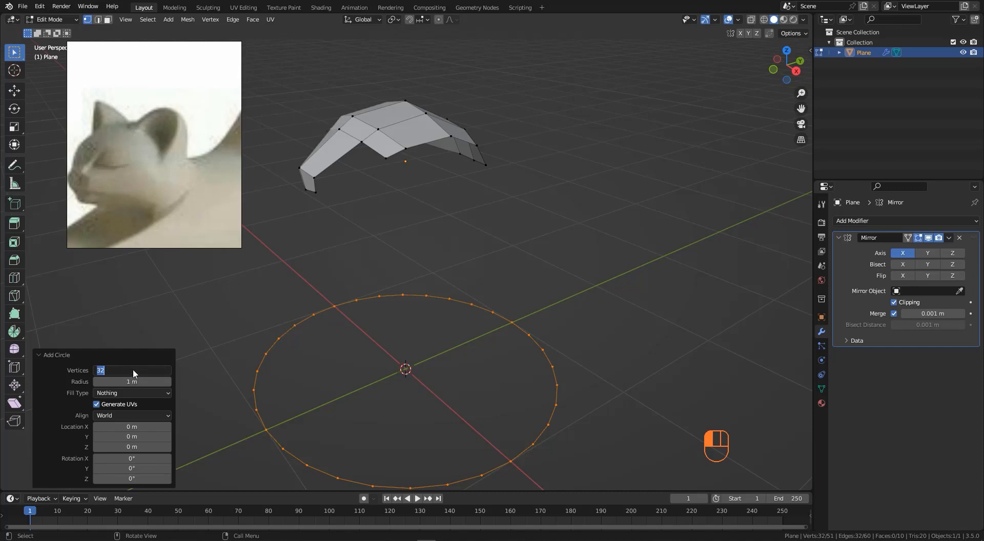
{"action": "type", "text": "12"}
{"action": "key", "text": "Return"}
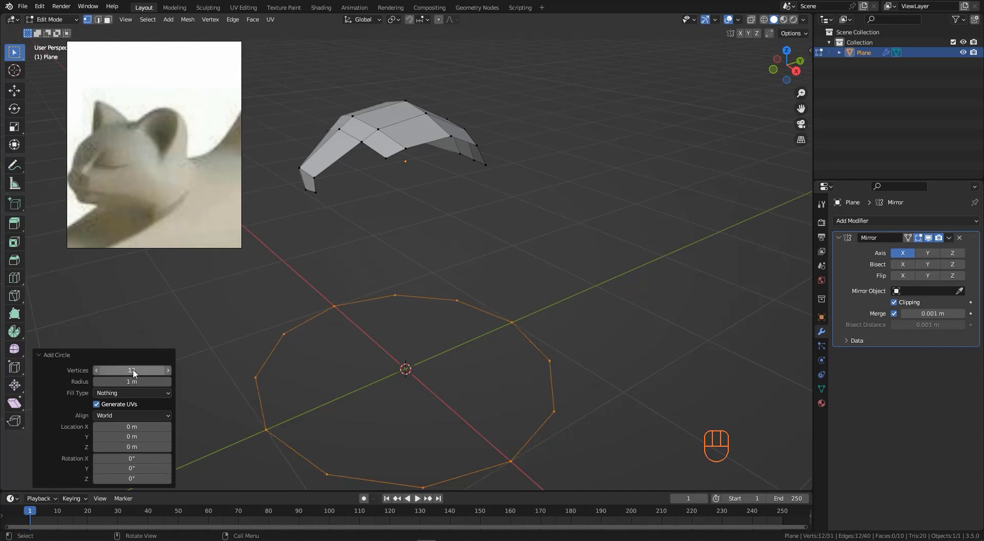
- Scale the circle to about 0.447 and, in side view, move it up in front of the body
{"action": "scroll", "coordinate": [288, 275], "scroll_direction": "down", "scroll_amount": 3}
{"action": "key", "text": "s"}
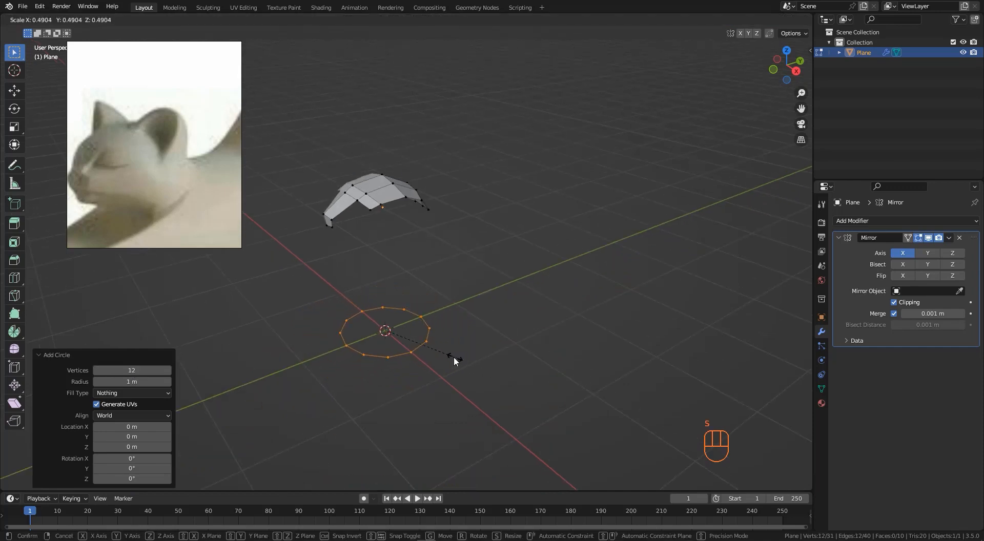
{"action": "left_click", "coordinate": [449, 355]}
{"action": "key", "text": "KP_3"}
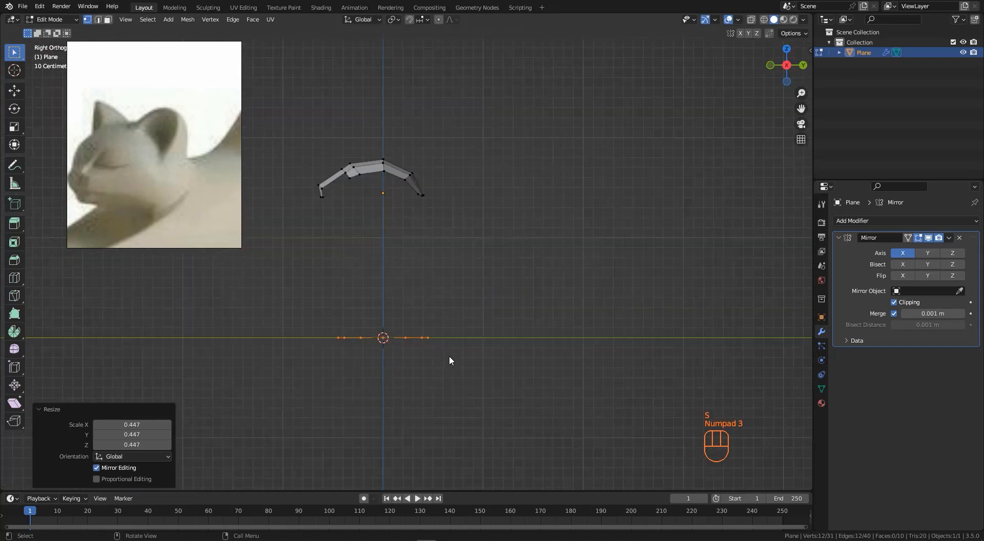
{"action": "key", "text": "g"}
{"action": "left_click", "coordinate": [471, 264]}
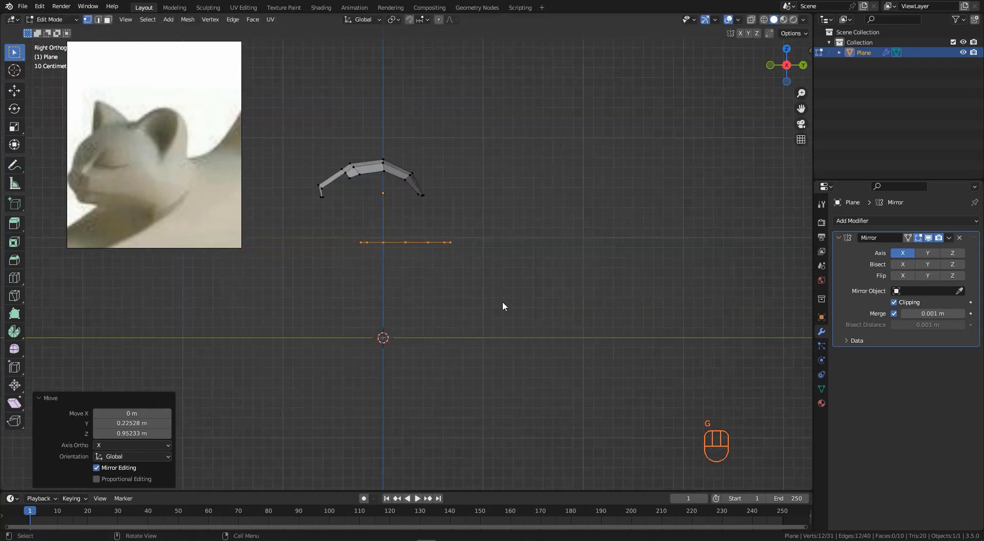
- Rotate the circle about -35° and scale it to about 0.708, then reposition it as the neck ring
{"action": "key", "text": "r"}
{"action": "left_click", "coordinate": [559, 285]}
{"action": "key", "text": "s"}
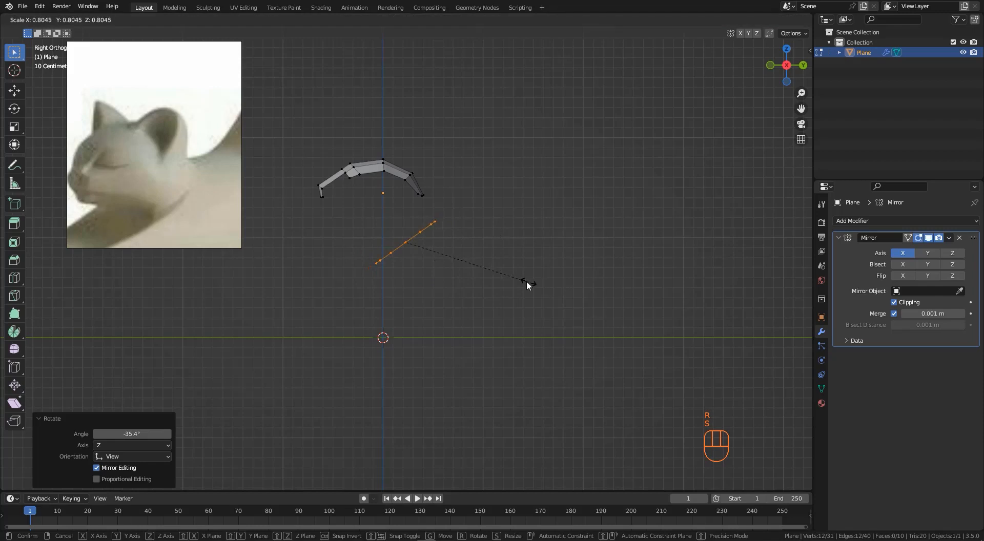
{"action": "left_click", "coordinate": [515, 278]}
{"action": "key", "text": "g"}
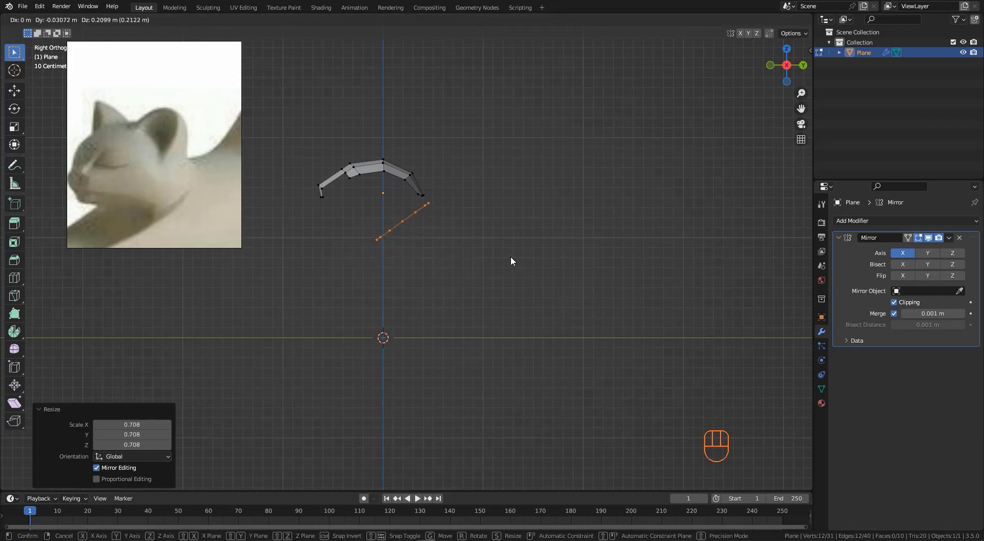
{"action": "left_click", "coordinate": [517, 256]}
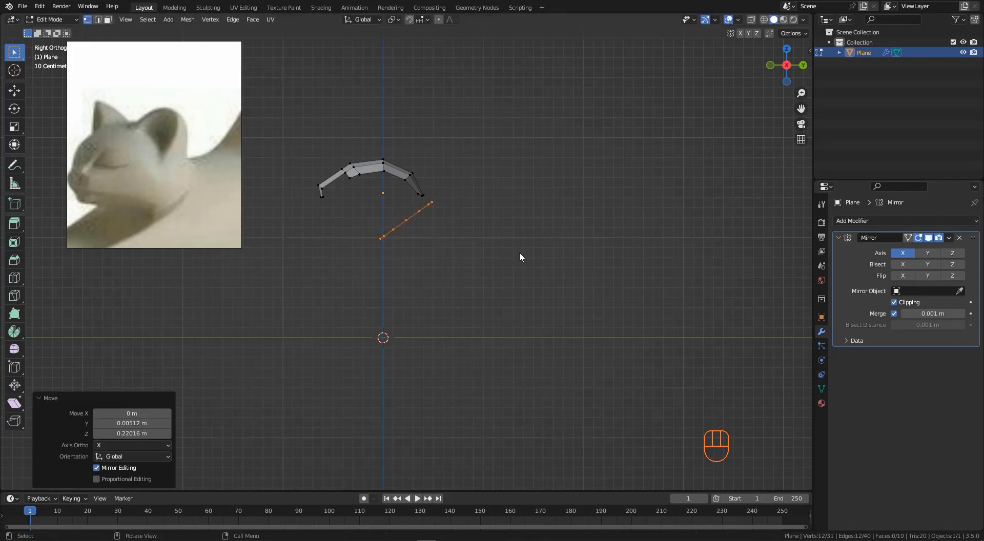
- Rotate the circle slightly further, about -7°, and nudge it into place below the chest
{"action": "key", "text": "r"}
{"action": "left_click", "coordinate": [525, 237]}
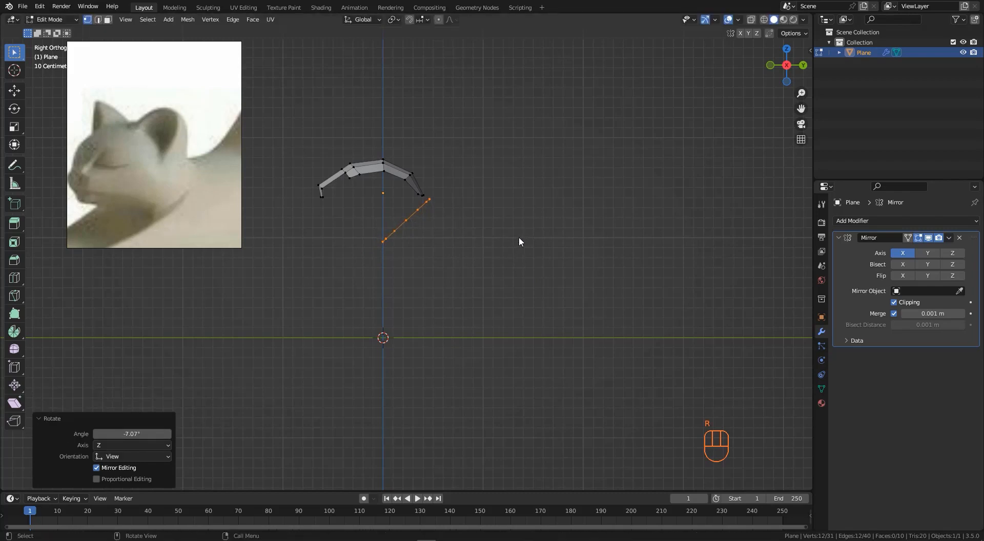
{"action": "key", "text": "g"}
{"action": "left_click", "coordinate": [512, 243]}
{"action": "middle_click_drag", "start_coordinate": [454, 231], "coordinate": [330, 211]}
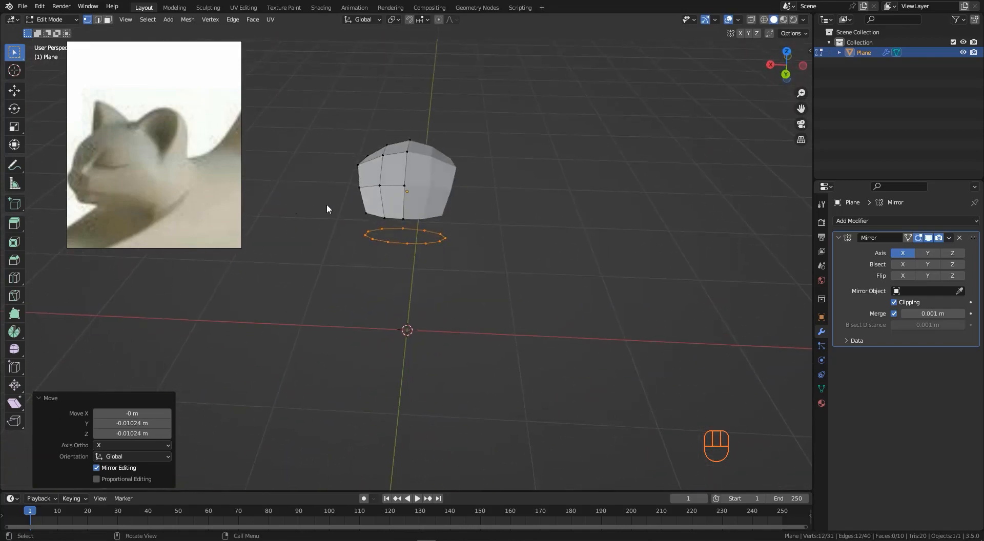
- Select a chest edge and a neck-ring vertex and fill a face bridging them
{"action": "scroll", "coordinate": [424, 227], "scroll_direction": "up", "scroll_amount": 4}
{"action": "middle_click_drag", "start_coordinate": [425, 228], "coordinate": [455, 222]}
{"action": "left_click", "coordinate": [456, 222]}
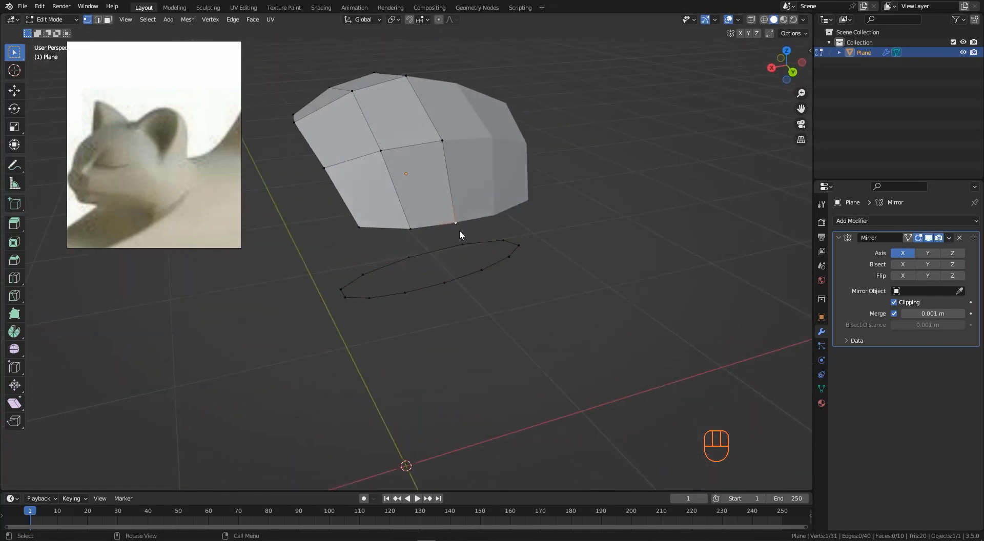
{"action": "key", "text": "f"}
{"action": "middle_click_drag", "start_coordinate": [359, 234], "coordinate": [415, 237]}
{"action": "left_click", "coordinate": [413, 234], "text": "shift"}
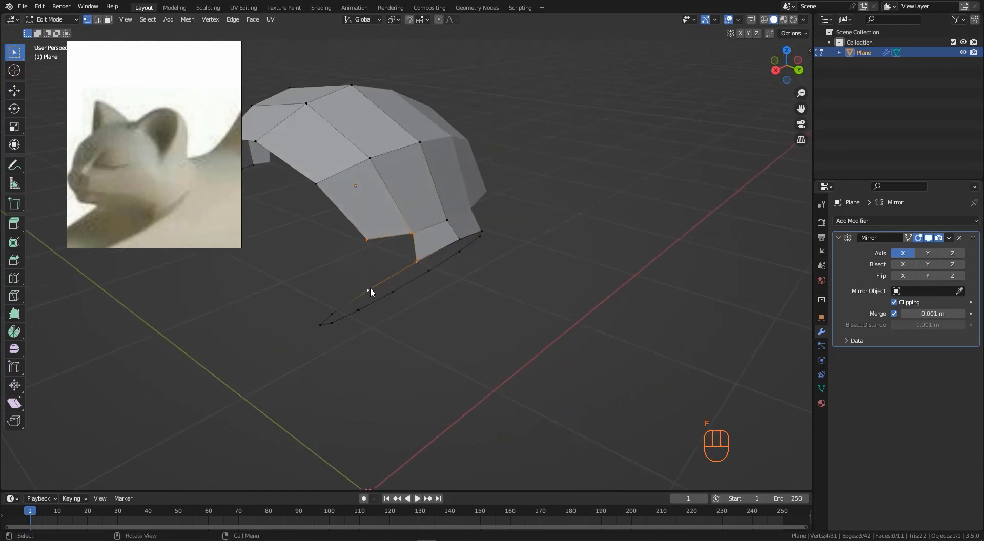
- Fill another face between the neck ring and the front of the body
{"action": "key", "text": "f"}
{"action": "middle_click_drag", "start_coordinate": [370, 287], "coordinate": [362, 248]}
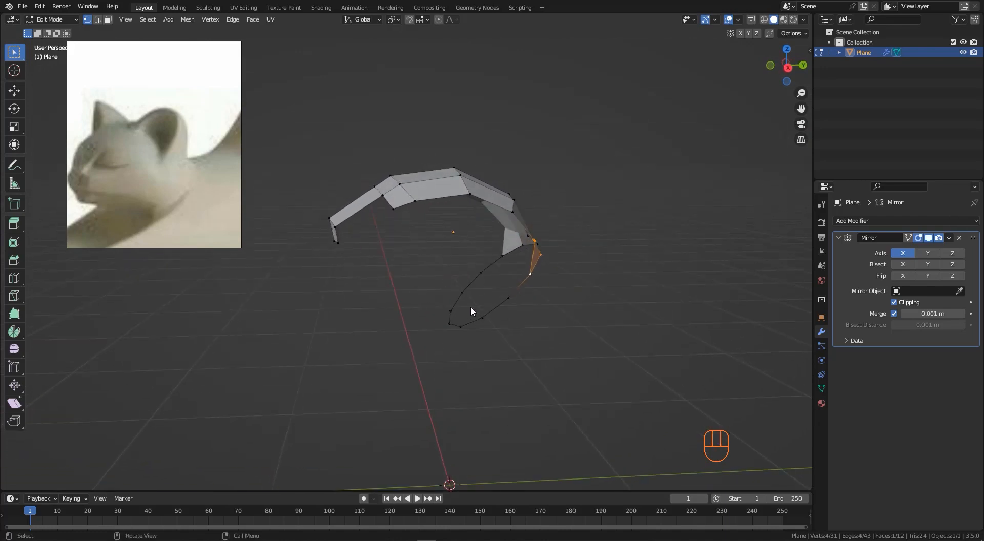
{"action": "mouse_move", "coordinate": [470, 306]}
{"action": "middle_mouse_down"}
{"action": "mouse_move", "coordinate": [528, 305]}
{"action": "mouse_move", "coordinate": [501, 325]}
{"action": "mouse_move", "coordinate": [473, 312]}
{"action": "middle_mouse_up"}
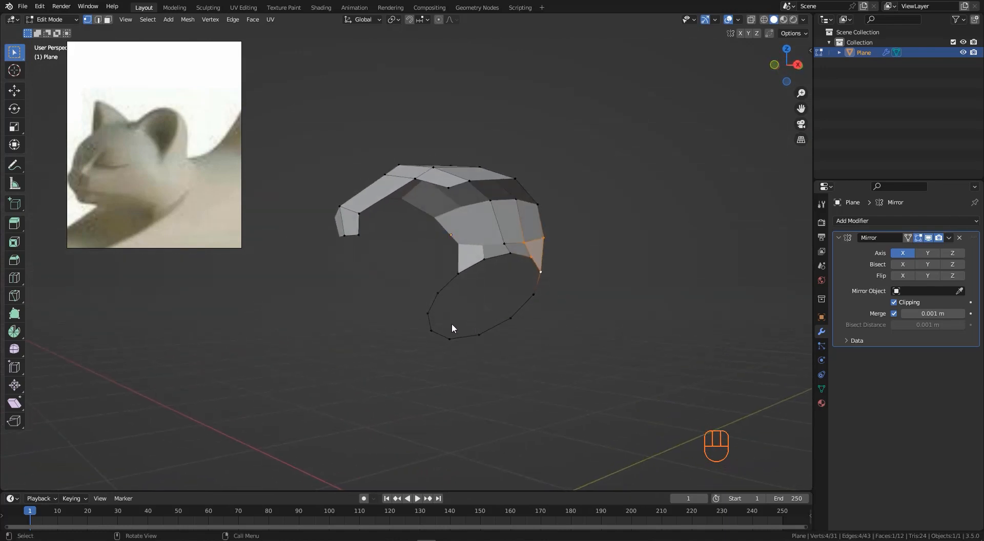
{"action": "middle_click_drag", "start_coordinate": [370, 247], "coordinate": [356, 263]}
{"action": "left_click_drag", "start_coordinate": [327, 259], "coordinate": [357, 261]}
{"action": "middle_click_drag", "start_coordinate": [358, 260], "coordinate": [371, 248]}
- In side view, extrude the front body vertex down and forward in short segments
{"action": "key", "text": "KP_3"}
{"action": "scroll", "coordinate": [354, 254], "scroll_direction": "up", "scroll_amount": 1}
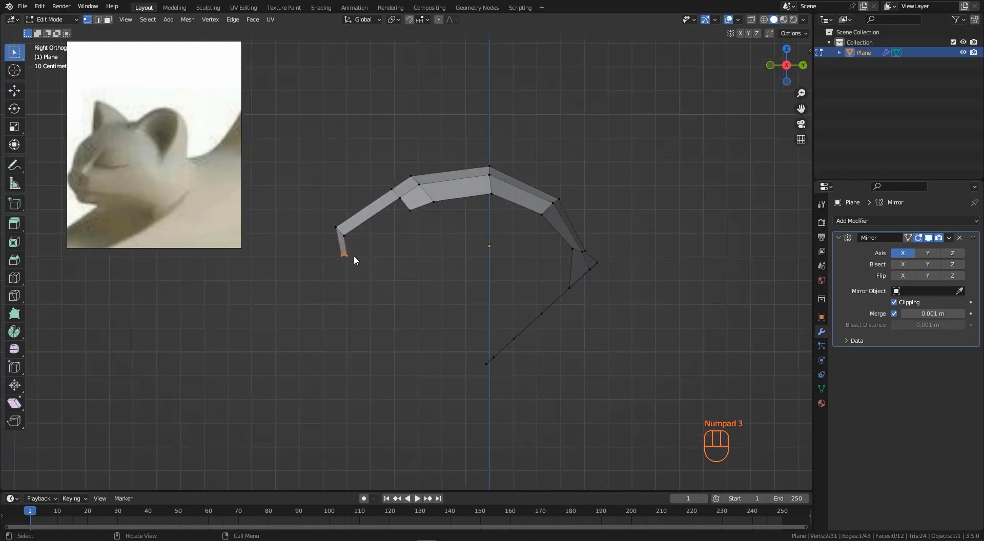
{"action": "key", "text": "e"}
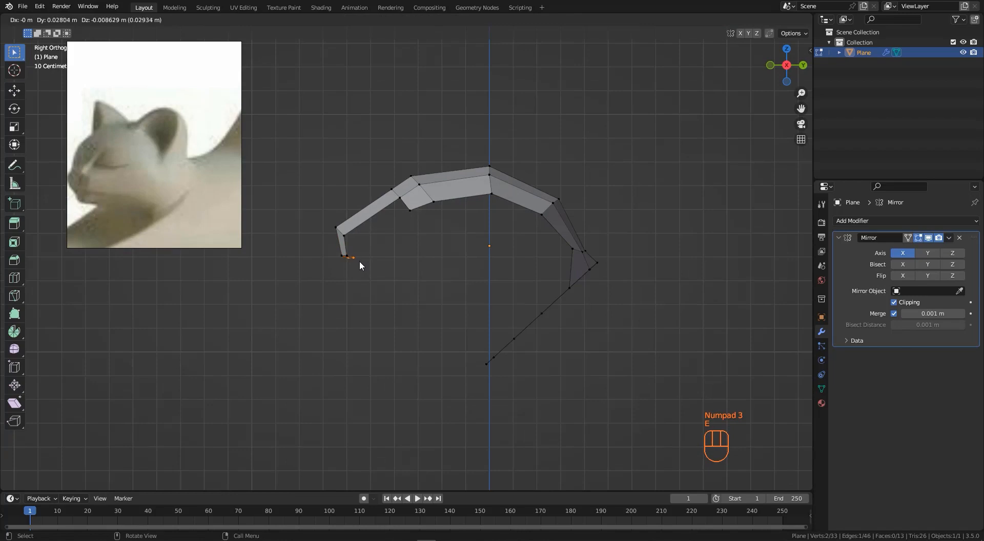
{"action": "left_click", "coordinate": [361, 264]}
{"action": "key", "text": "e"}
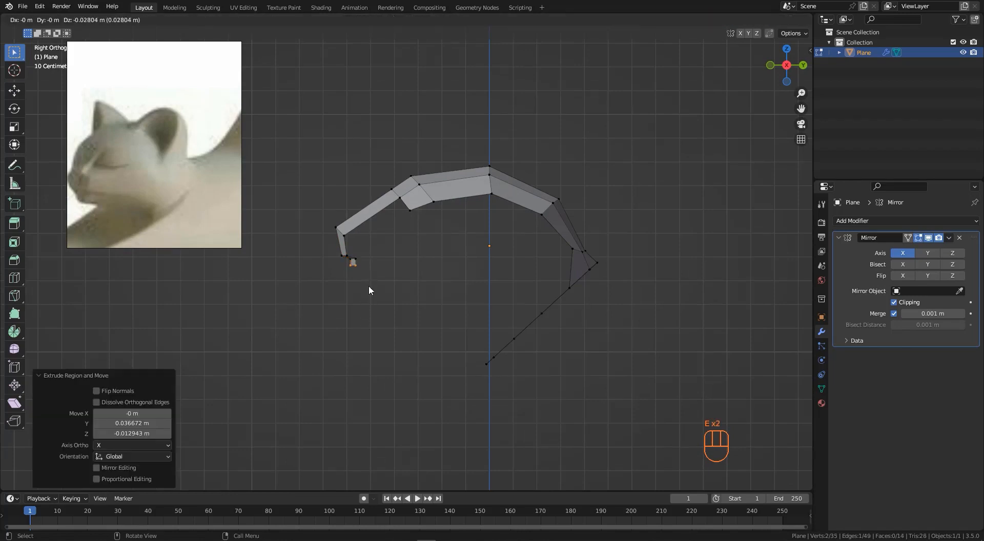
{"action": "left_click", "coordinate": [372, 295]}
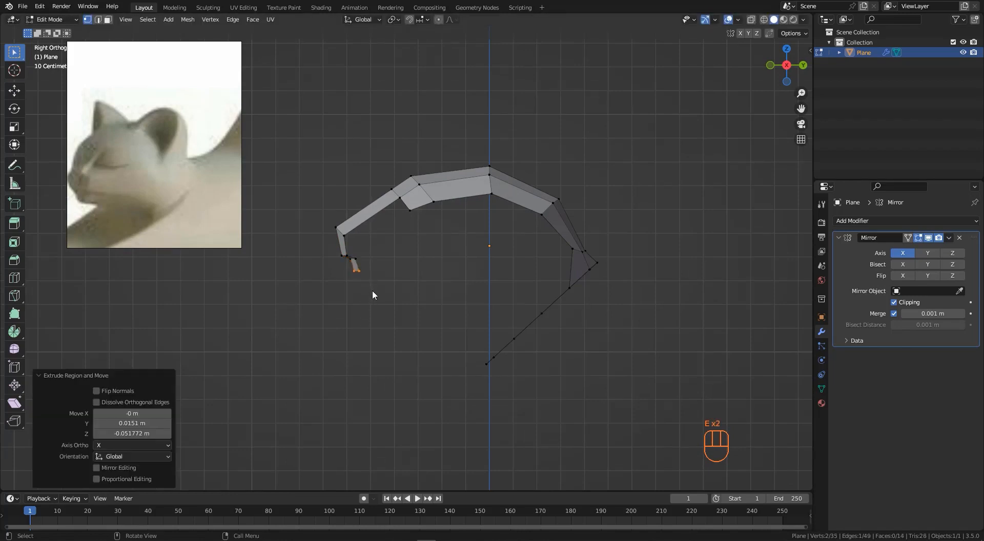
- Continue extruding the front leg vertex downward in short segments toward the base circle
{"action": "key", "text": "e"}
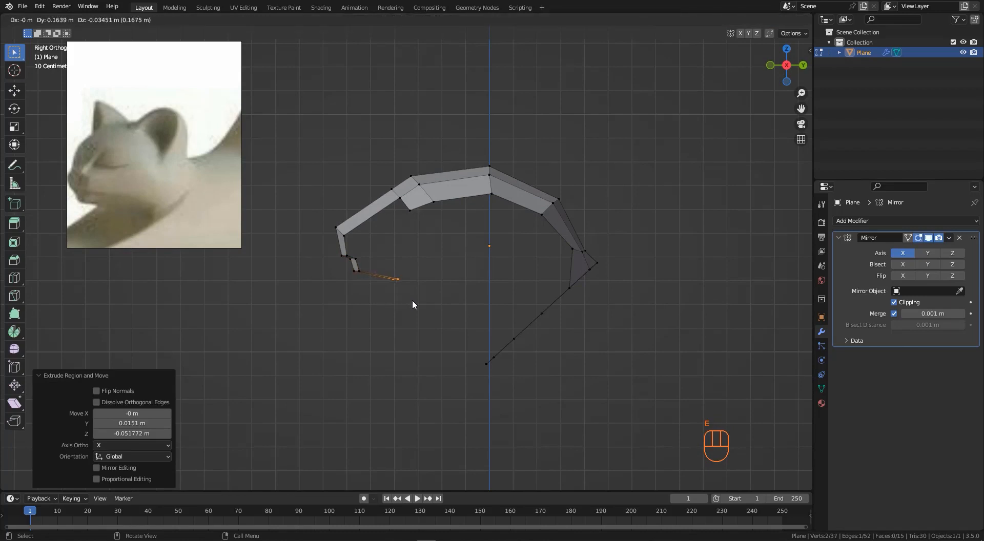
{"action": "left_click", "coordinate": [427, 306]}
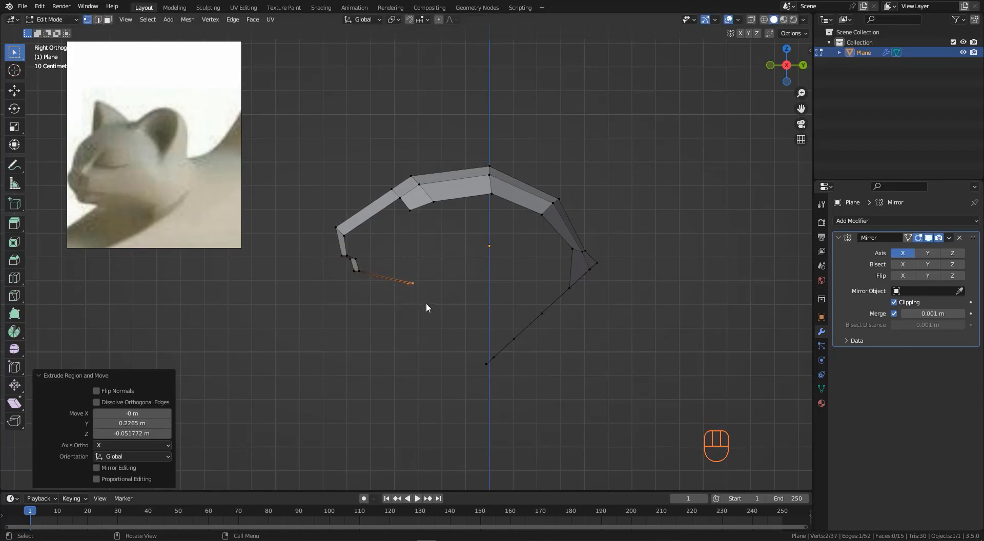
{"action": "key", "text": "e"}
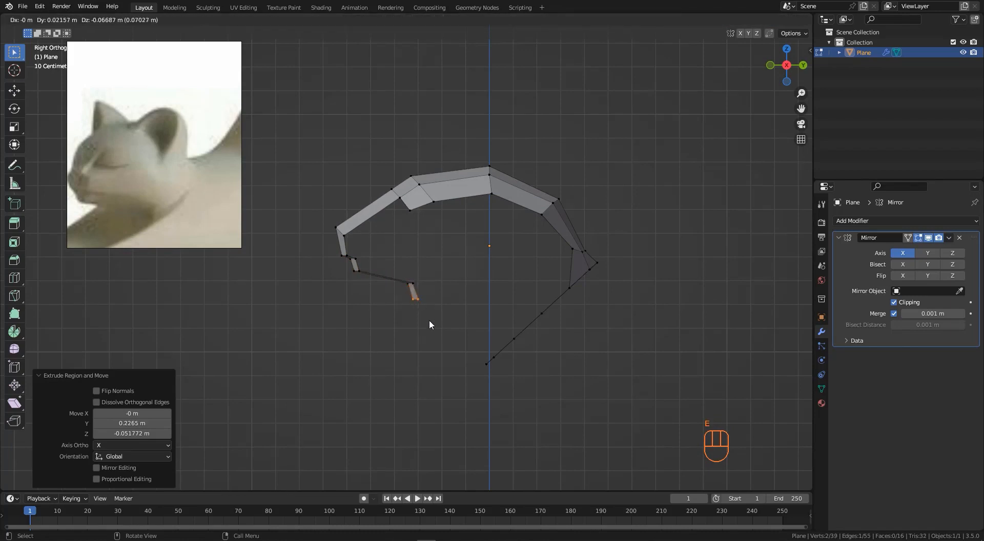
{"action": "left_click", "coordinate": [445, 346]}
{"action": "key", "text": "e"}
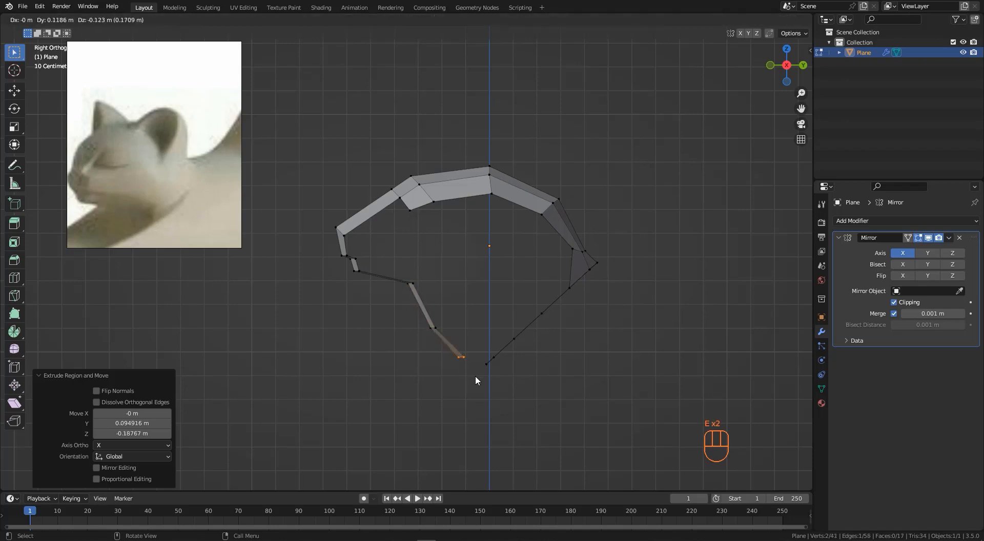
{"action": "left_click", "coordinate": [491, 377]}
- Turn on snapping to Vertex and snap the front leg's bottom vertex onto the base circle
{"action": "scroll", "coordinate": [430, 303], "scroll_direction": "down", "scroll_amount": 2}
{"action": "middle_click_drag", "start_coordinate": [431, 306], "coordinate": [599, 287]}
{"action": "scroll", "coordinate": [472, 363], "scroll_direction": "up", "scroll_amount": 3}
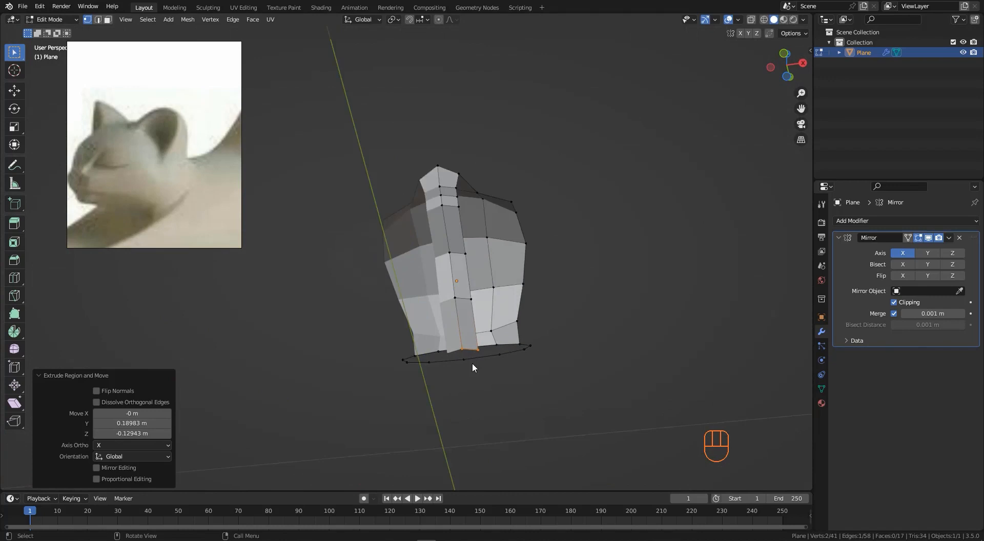
{"action": "left_click", "coordinate": [459, 339]}
{"action": "scroll", "coordinate": [471, 353], "scroll_direction": "up", "scroll_amount": 1}
{"action": "mouse_move", "coordinate": [479, 358]}
{"action": "middle_mouse_down"}
{"action": "mouse_move", "coordinate": [410, 350]}
{"action": "mouse_move", "coordinate": [484, 354]}
{"action": "middle_mouse_up"}
{"action": "scroll", "coordinate": [445, 348], "scroll_direction": "up", "scroll_amount": 1}
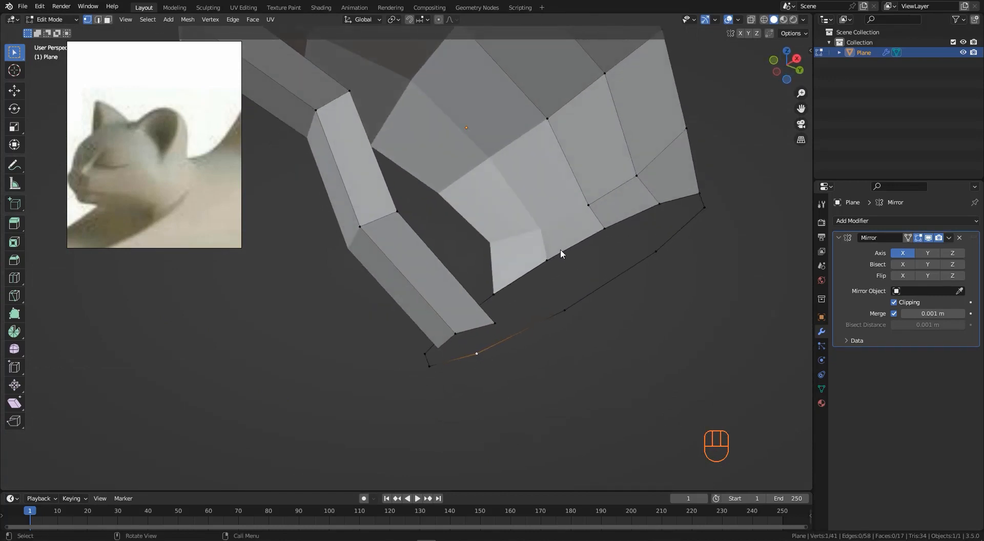
{"action": "left_click", "coordinate": [770, 33]}
{"action": "middle_click_drag", "start_coordinate": [466, 329], "coordinate": [468, 330]}
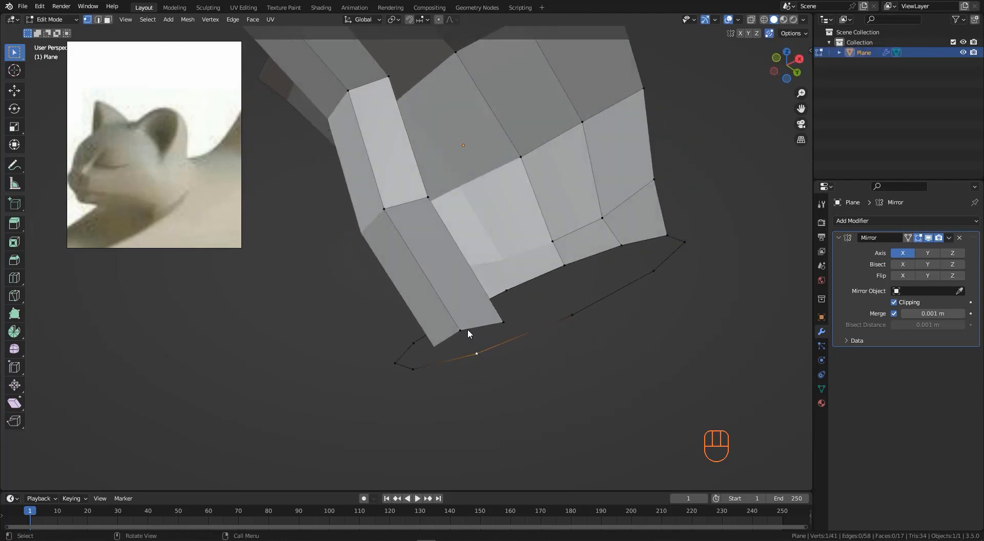
{"action": "left_click", "coordinate": [425, 19]}
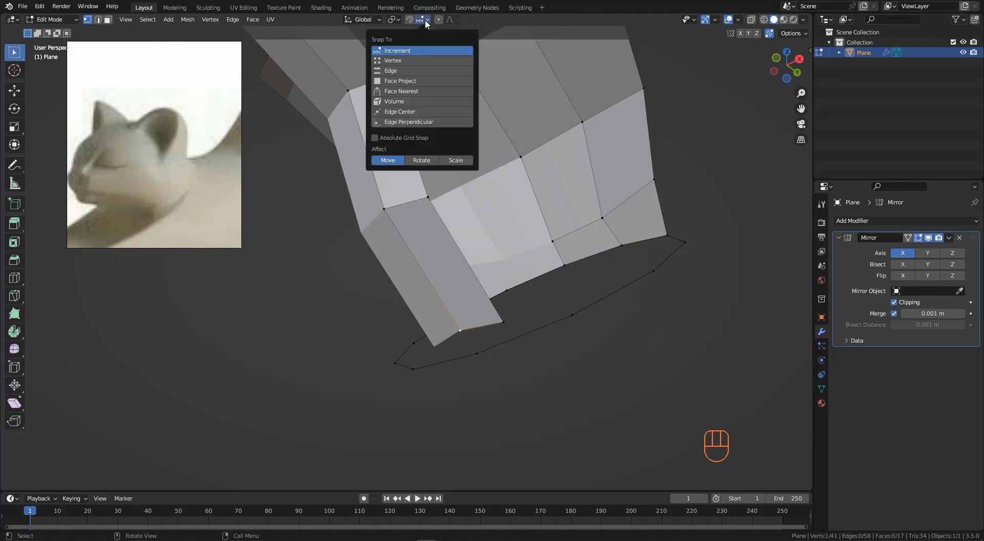
{"action": "left_click", "coordinate": [398, 60]}
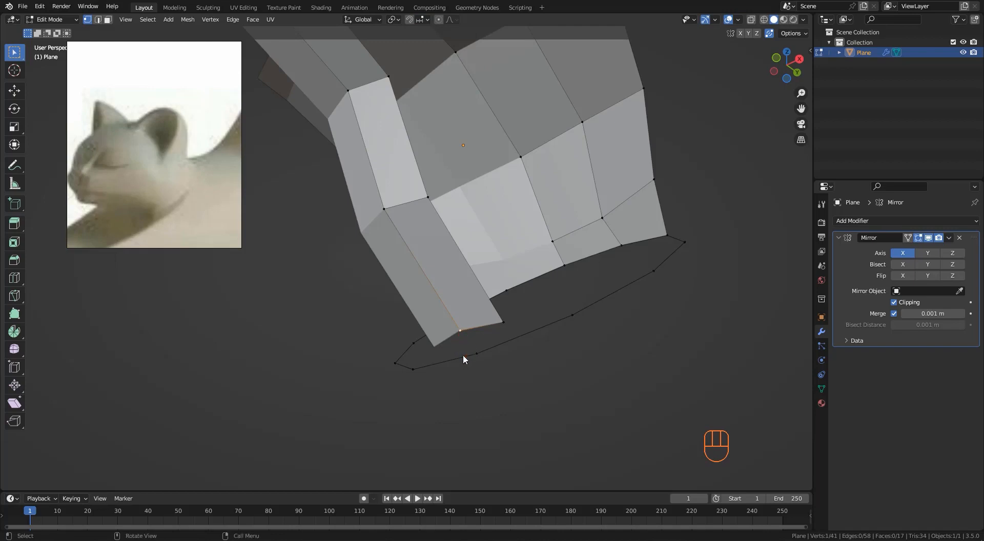
{"action": "left_click", "coordinate": [419, 19]}
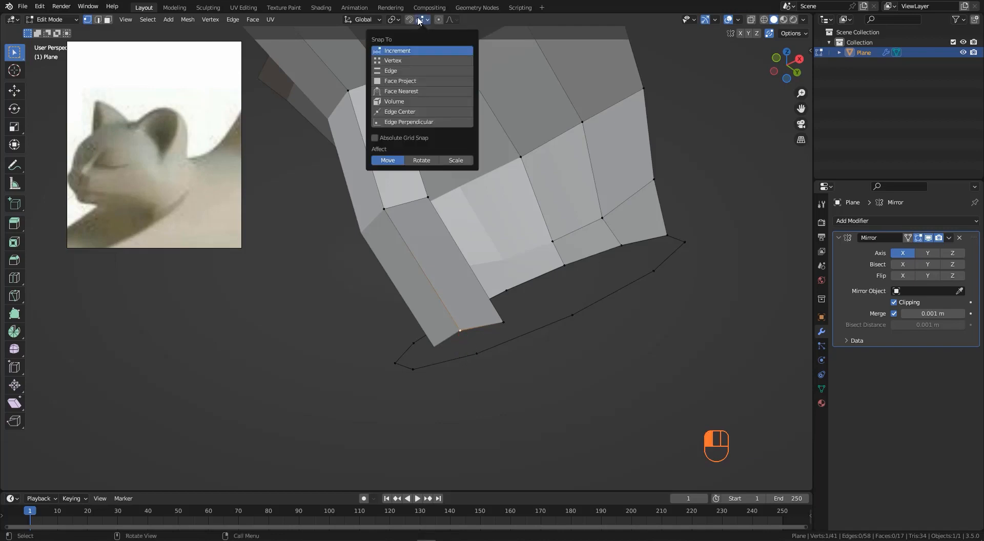
{"action": "left_click", "coordinate": [394, 61]}
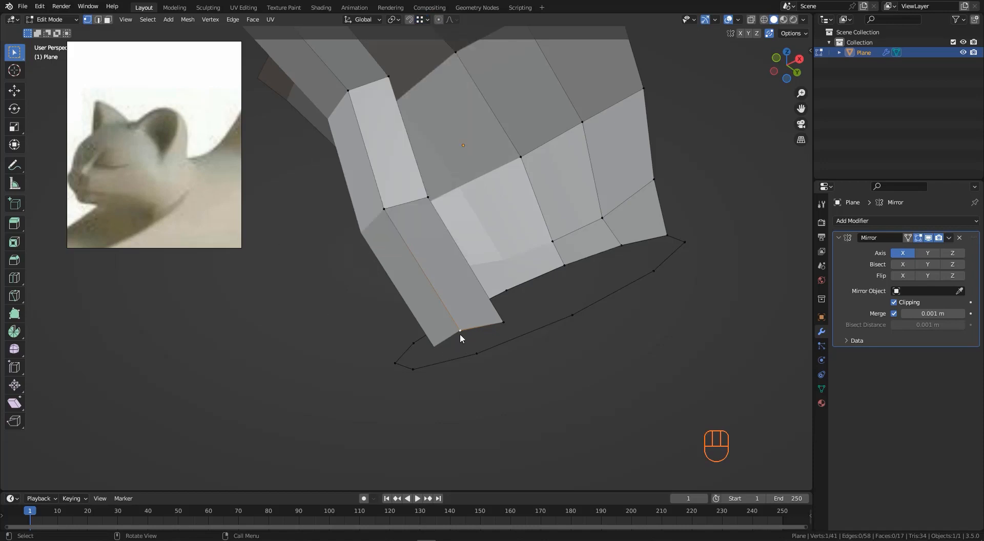
{"action": "key", "text": "g"}
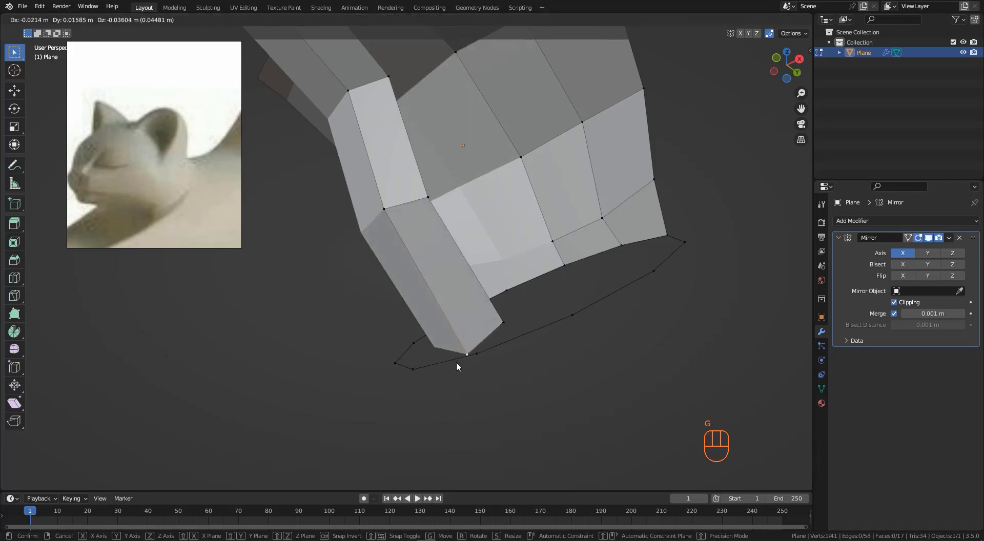
{"action": "left_click", "coordinate": [478, 357]}
{"action": "middle_click_drag", "start_coordinate": [419, 392], "coordinate": [402, 340]}
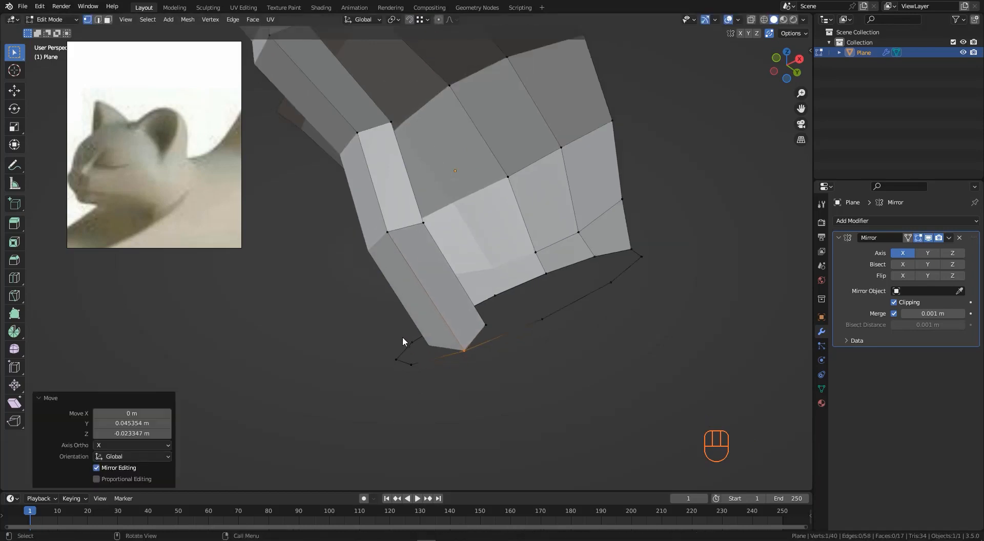
- Move several more front leg vertices with snapping so the leg lines up with the base circle
{"action": "left_click", "coordinate": [490, 325]}
{"action": "middle_click_drag", "start_coordinate": [519, 317], "coordinate": [573, 189]}
{"action": "key", "text": "g"}
{"action": "left_click", "coordinate": [530, 322]}
{"action": "left_click", "coordinate": [472, 249]}
{"action": "key", "text": "g"}
{"action": "left_click", "coordinate": [515, 249]}
{"action": "scroll", "coordinate": [477, 206], "scroll_direction": "up", "scroll_amount": 1}
{"action": "key", "text": "g"}
{"action": "left_click", "coordinate": [466, 162]}
- Extrude the rear body vertex down in three segments to form the hind leg and reposition its end vertex
{"action": "left_click", "coordinate": [565, 94]}
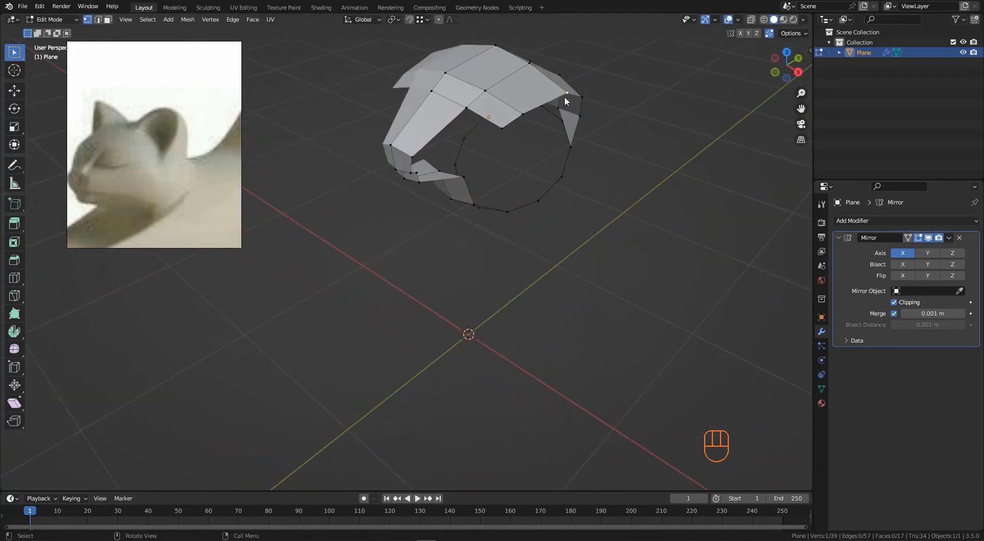
{"action": "middle_click_drag", "start_coordinate": [564, 96], "coordinate": [547, 164]}
{"action": "key", "text": "e"}
{"action": "left_click", "coordinate": [558, 209]}
{"action": "key", "text": "e"}
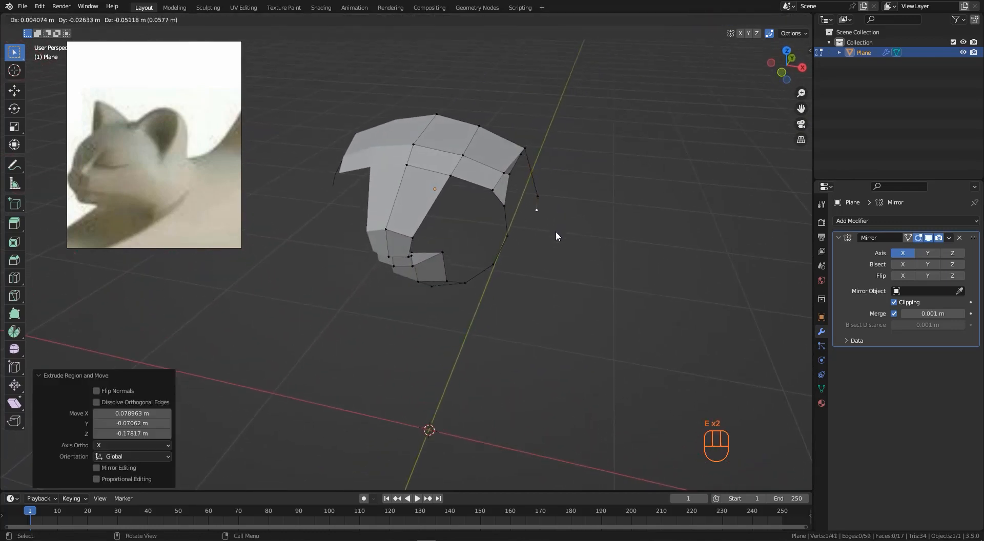
{"action": "left_click", "coordinate": [543, 255]}
{"action": "key", "text": "e"}
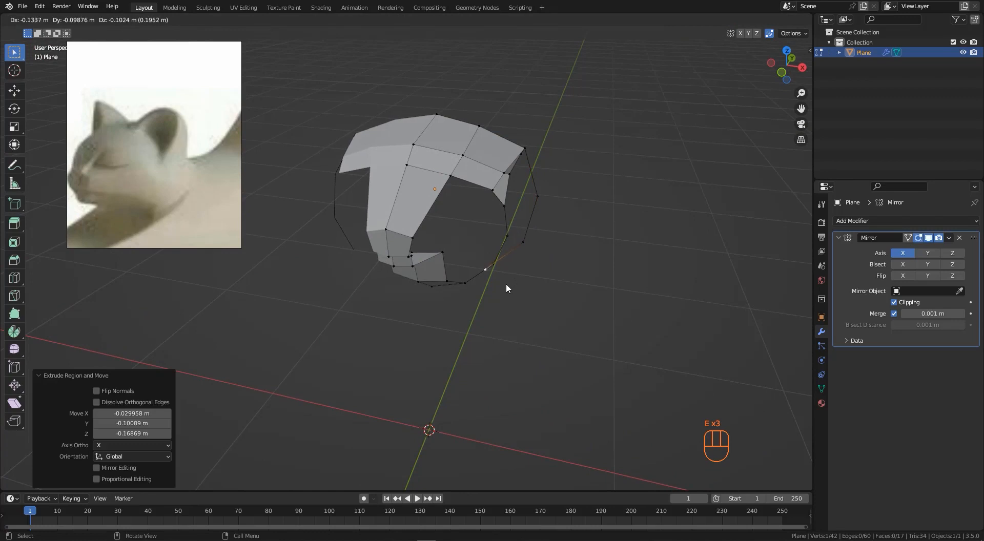
{"action": "left_click", "coordinate": [503, 281]}
{"action": "middle_click_drag", "start_coordinate": [504, 279], "coordinate": [495, 261]}
{"action": "key", "text": "g"}
{"action": "left_click", "coordinate": [513, 290]}
- Adjust an upper vertex and fill a face between the hind leg and the body
{"action": "left_click", "coordinate": [519, 232]}
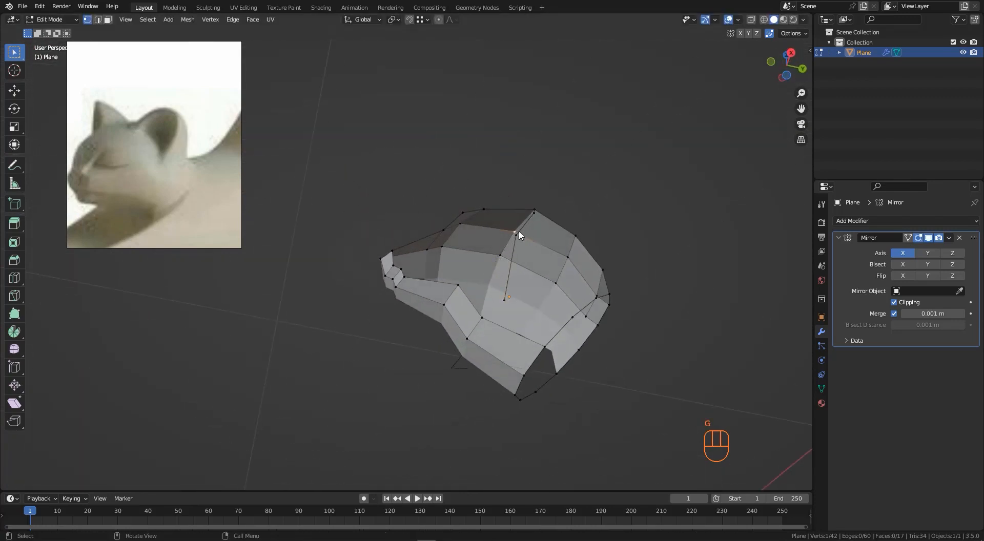
{"action": "key", "text": "g"}
{"action": "left_click", "coordinate": [521, 244]}
{"action": "middle_click_drag", "start_coordinate": [522, 244], "coordinate": [545, 402]}
{"action": "left_click", "coordinate": [484, 279]}
{"action": "left_click", "coordinate": [457, 286], "text": "shift"}
{"action": "middle_click_drag", "start_coordinate": [494, 292], "coordinate": [520, 233]}
{"action": "key", "text": "f"}
- Slide and move vertices around the hind leg to tidy its shape
{"action": "scroll", "coordinate": [480, 275], "scroll_direction": "up", "scroll_amount": 2}
{"action": "key", "text": "g"}
{"action": "key", "text": "g"}
{"action": "left_click", "coordinate": [521, 285]}
{"action": "left_click", "coordinate": [513, 201]}
{"action": "key", "text": "g"}
{"action": "left_click", "coordinate": [550, 230]}
- Extrude a vertex from the body side and fill a face between it and the neighbouring vertices
{"action": "key", "text": "e"}
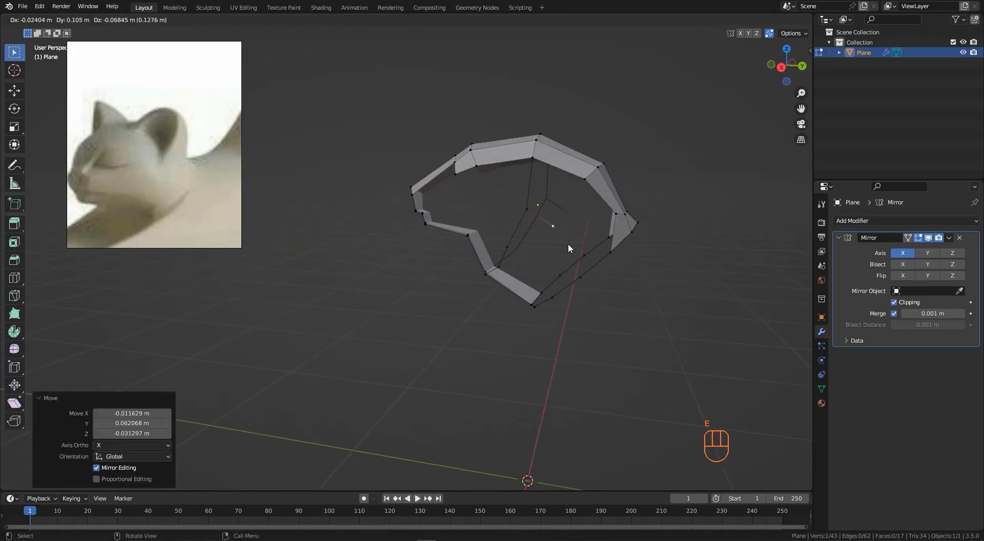
{"action": "left_click", "coordinate": [577, 245]}
{"action": "middle_click_drag", "start_coordinate": [636, 224], "coordinate": [576, 171]}
{"action": "left_click", "coordinate": [578, 168], "text": "shift"}
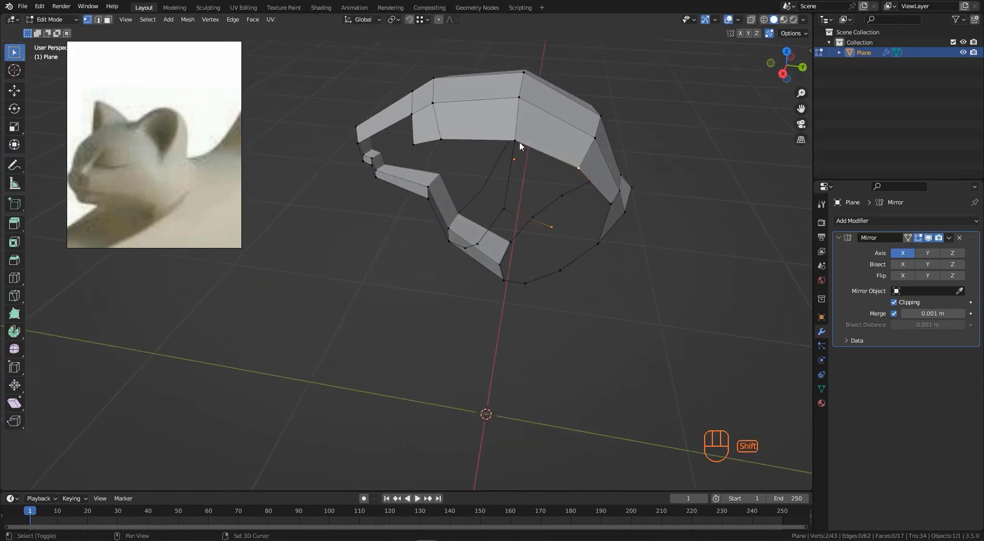
{"action": "left_click", "coordinate": [509, 226], "text": "shift"}
{"action": "key", "text": "f"}
{"action": "middle_click_drag", "start_coordinate": [509, 227], "coordinate": [569, 175]}
- Extrude a flank edge downward into a new face and move one of its vertices into place
{"action": "left_click", "coordinate": [488, 249]}
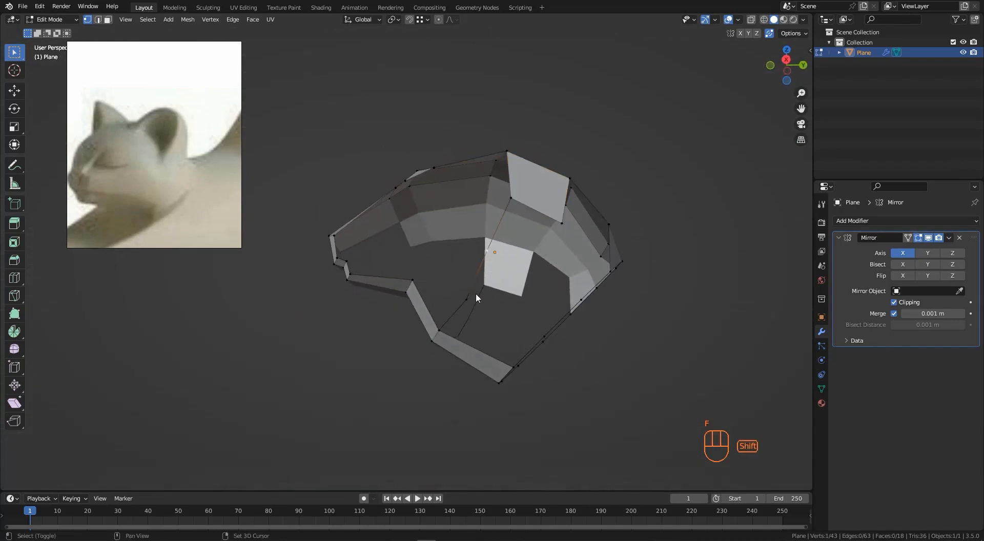
{"action": "left_click", "coordinate": [476, 293], "text": "shift"}
{"action": "middle_click_drag", "start_coordinate": [507, 276], "coordinate": [514, 255]}
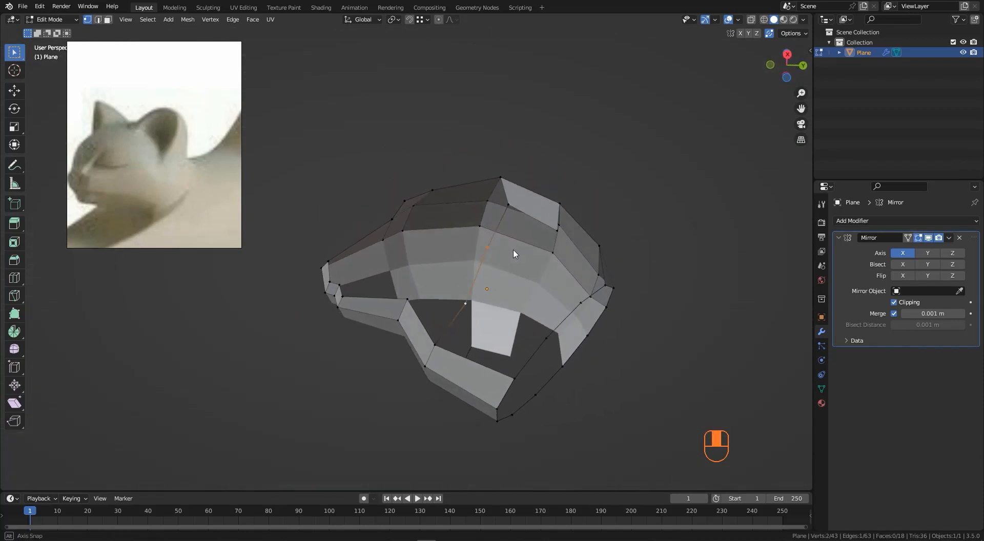
{"action": "key", "text": "e"}
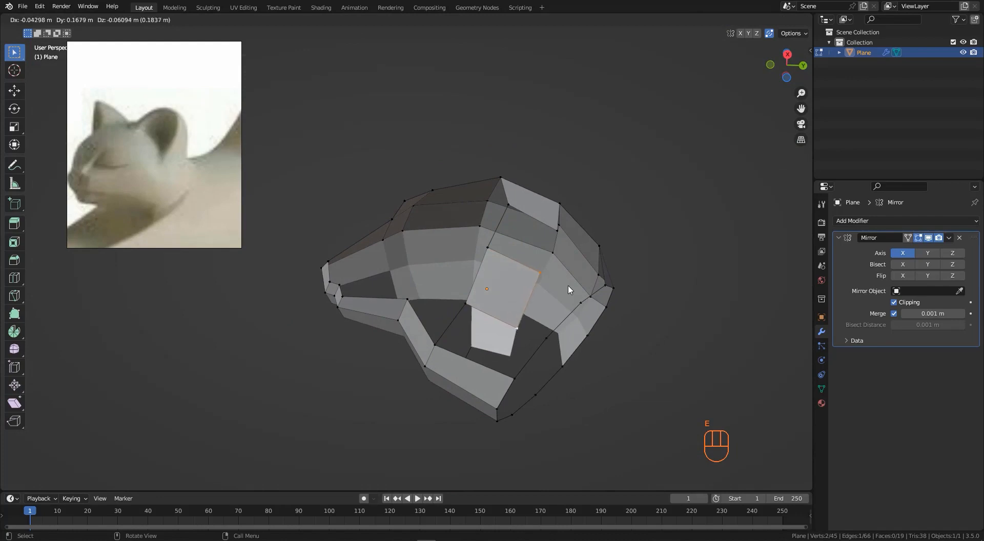
{"action": "left_click", "coordinate": [569, 288]}
{"action": "middle_click_drag", "start_coordinate": [569, 288], "coordinate": [477, 324]}
{"action": "left_click", "coordinate": [541, 323]}
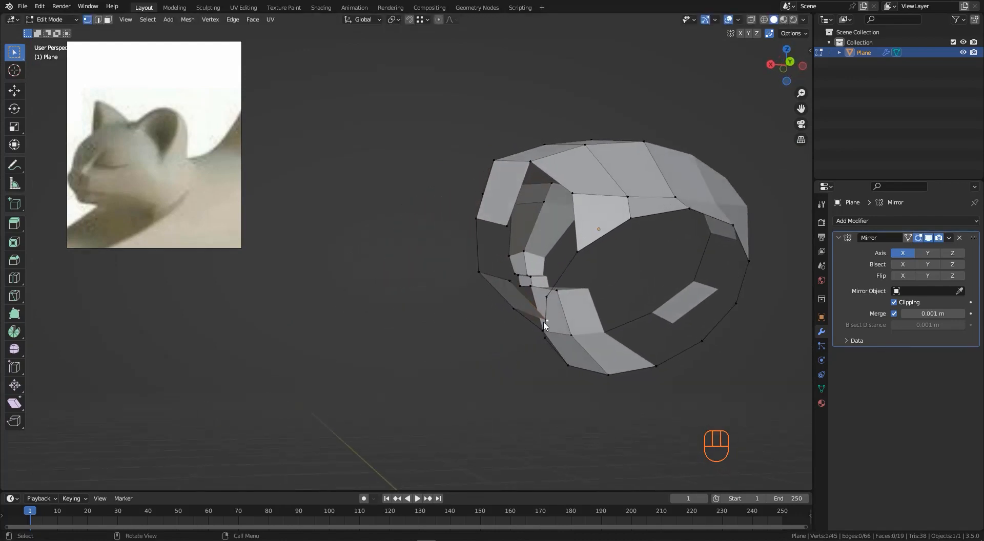
{"action": "middle_click_drag", "start_coordinate": [541, 323], "coordinate": [482, 340]}
{"action": "key", "text": "g"}
{"action": "left_click", "coordinate": [515, 342]}
- Slide a flank vertex along its edge to even out the spacing
{"action": "left_click", "coordinate": [498, 284]}
{"action": "key", "text": "g"}
{"action": "left_click", "coordinate": [476, 309]}
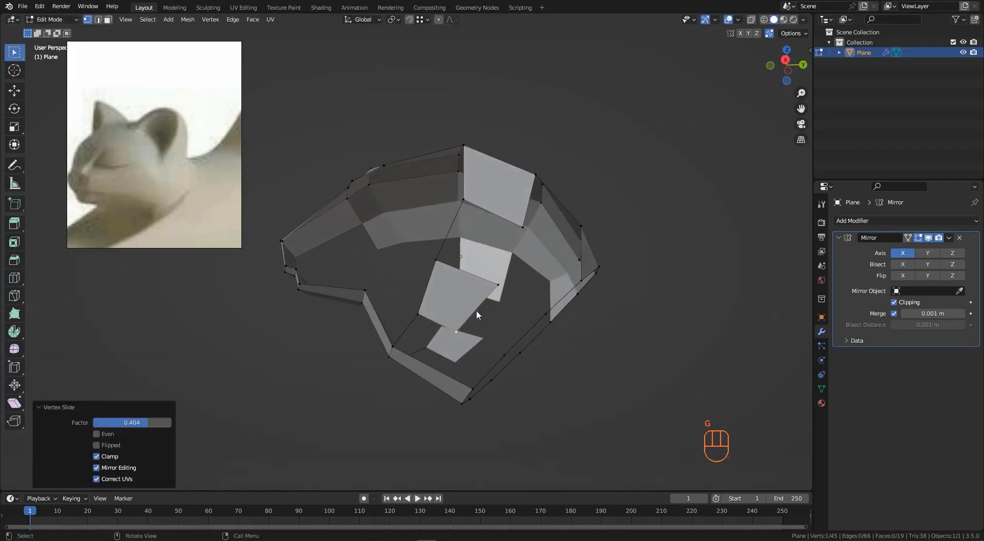
{"action": "key", "text": "g"}
{"action": "key", "text": "g"}
{"action": "left_click", "coordinate": [487, 286]}
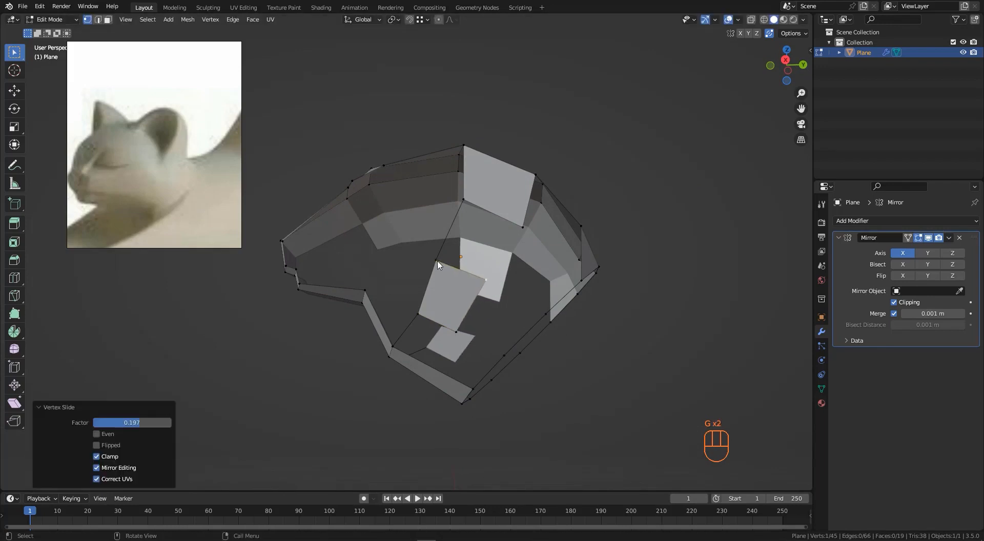
- Select two flank vertices and fill a face between them on the body side
{"action": "left_click", "coordinate": [464, 200], "text": "shift"}
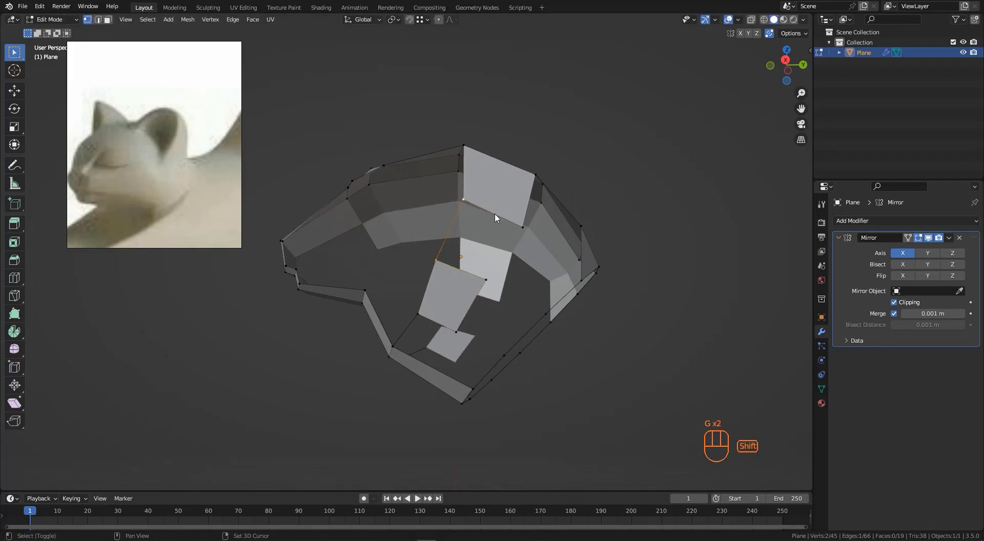
{"action": "left_click", "coordinate": [480, 284], "text": "shift"}
{"action": "key", "text": "g"}
{"action": "right_click", "coordinate": [508, 290]}
{"action": "key", "text": "f"}
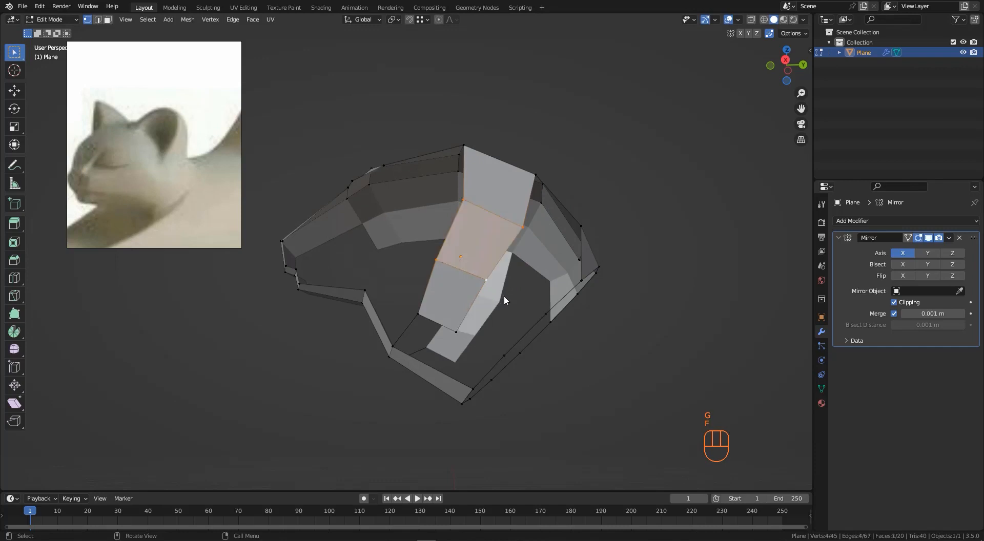
- Fill a face between the front leg and the lower body
{"action": "middle_click_drag", "start_coordinate": [504, 295], "coordinate": [456, 334]}
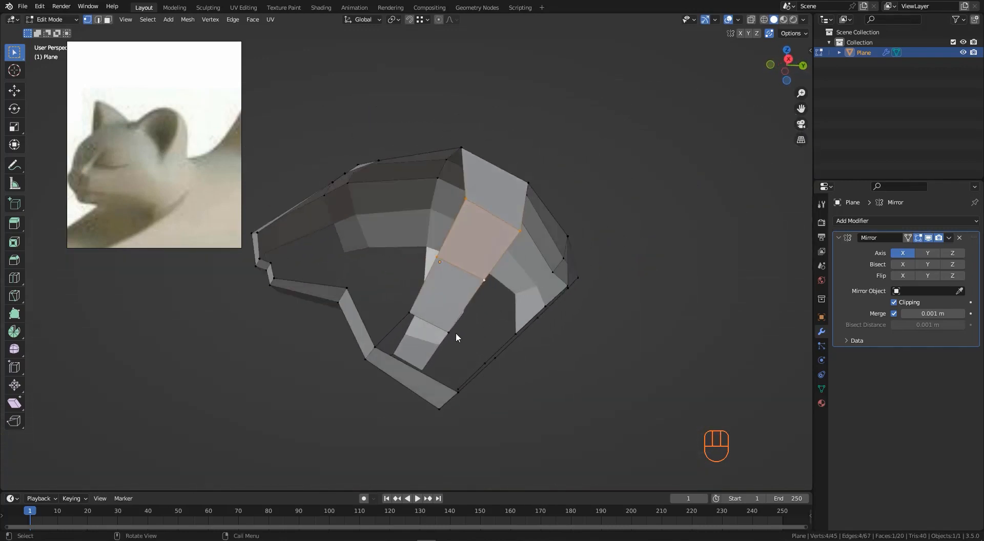
{"action": "left_click", "coordinate": [451, 328]}
{"action": "left_click", "coordinate": [486, 280], "text": "shift"}
{"action": "middle_click_drag", "start_coordinate": [485, 280], "coordinate": [494, 351]}
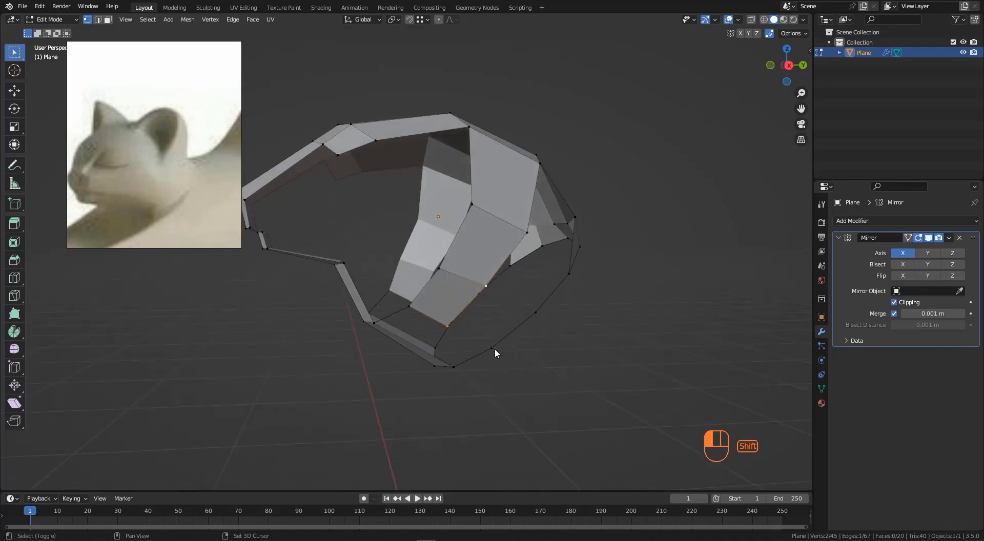
{"action": "left_click", "coordinate": [536, 312], "text": "shift"}
{"action": "key", "text": "f"}
{"action": "middle_click_drag", "start_coordinate": [537, 312], "coordinate": [516, 273]}
- Fill two more faces to close the gaps between the legs and the body side
{"action": "left_click", "coordinate": [516, 251]}
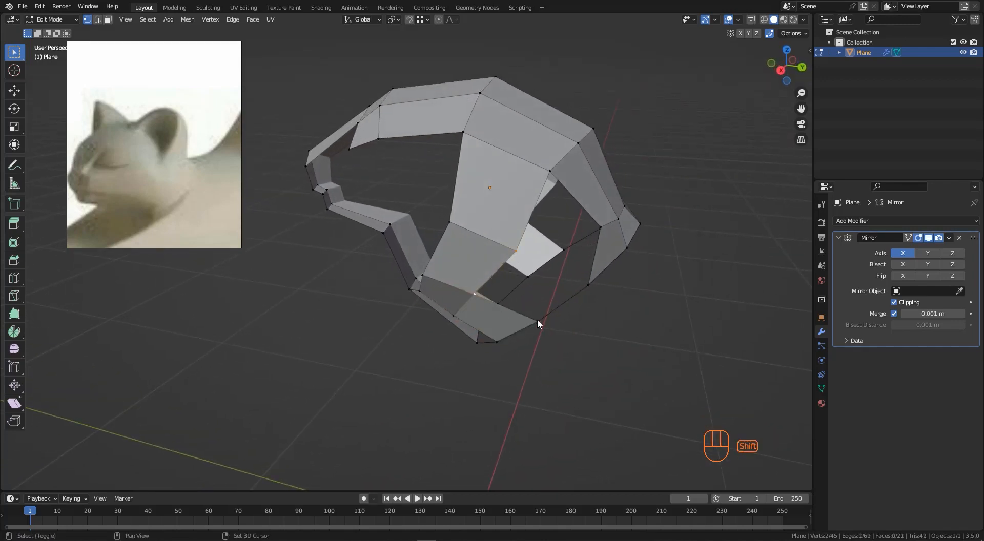
{"action": "left_click", "coordinate": [589, 286], "text": "shift"}
{"action": "key", "text": "f"}
{"action": "mouse_move", "coordinate": [592, 285]}
{"action": "middle_mouse_down"}
{"action": "mouse_move", "coordinate": [580, 295]}
{"action": "mouse_move", "coordinate": [590, 301]}
{"action": "middle_mouse_up"}
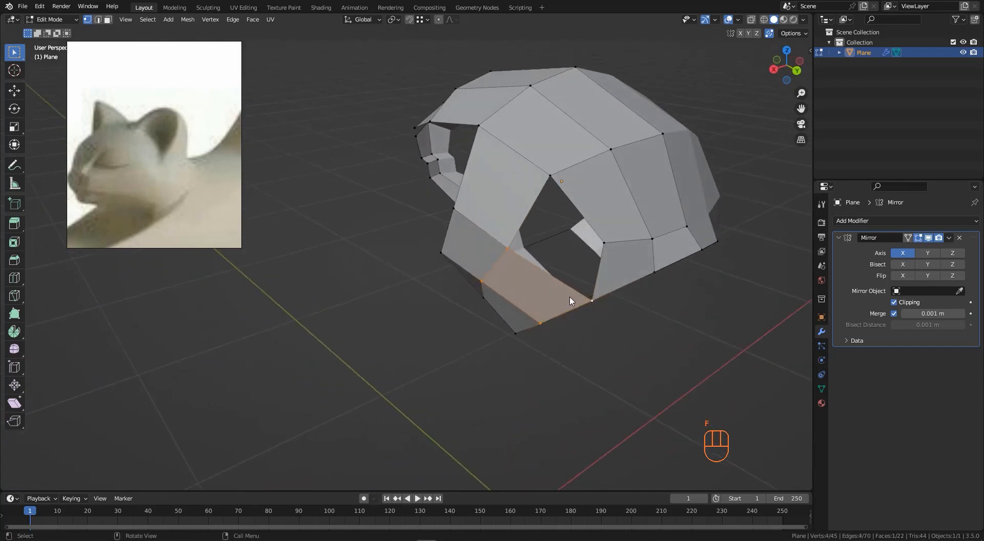
{"action": "left_click", "coordinate": [591, 300]}
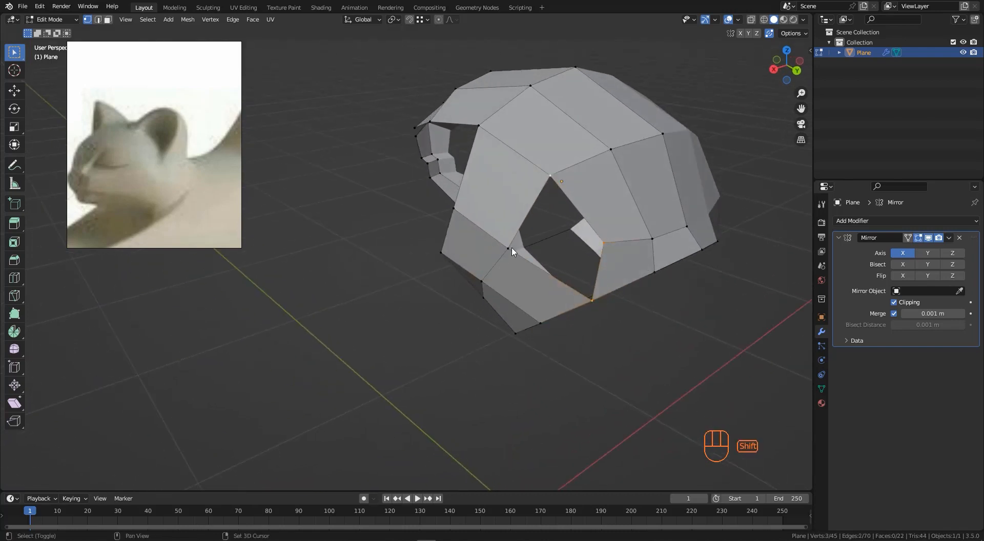
{"action": "key", "text": "f"}
{"action": "middle_click_drag", "start_coordinate": [507, 251], "coordinate": [563, 266]}
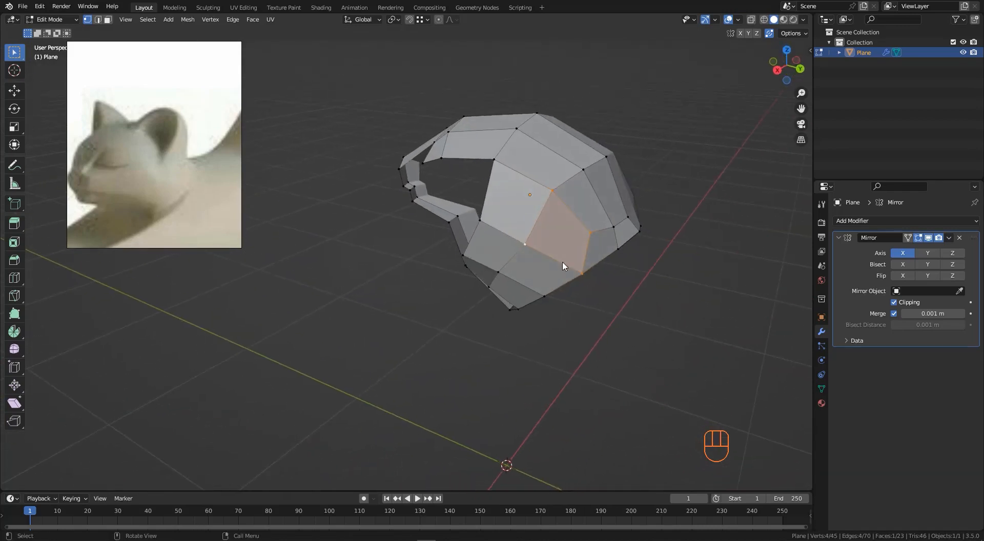
{"action": "middle_click_drag", "start_coordinate": [485, 251], "coordinate": [576, 226]}
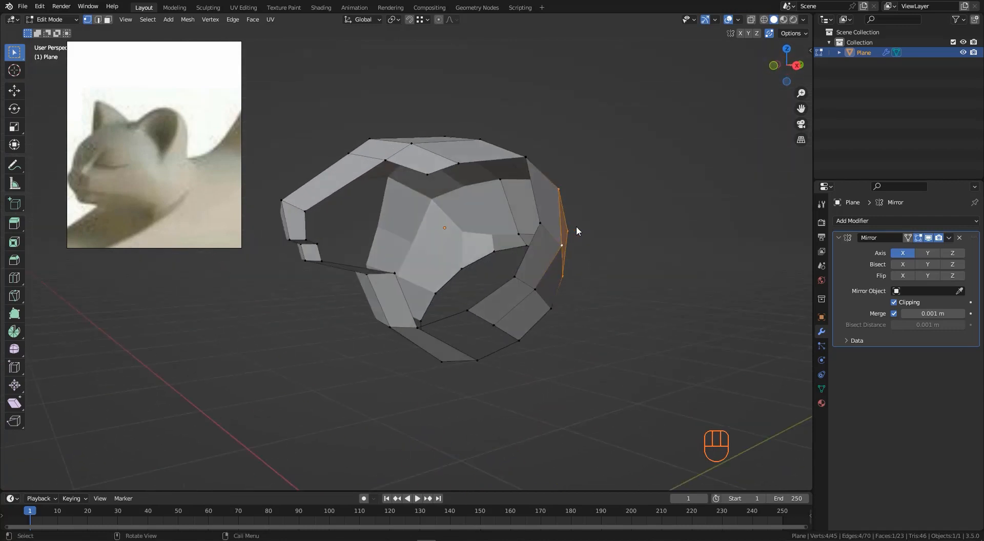
{"action": "scroll", "coordinate": [561, 227], "scroll_direction": "down", "scroll_amount": 2}
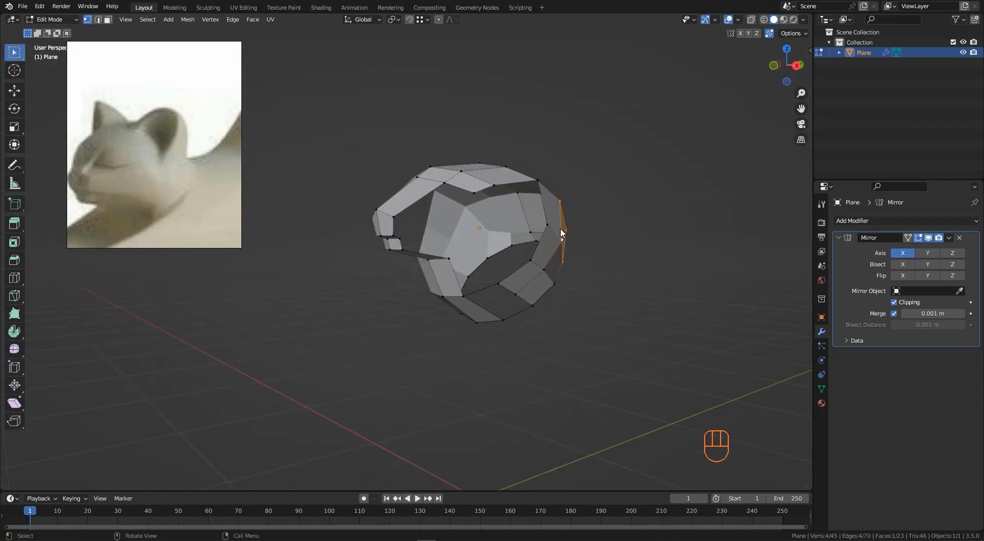
- Add a loop cut across the lower belly faces of the body
{"action": "scroll", "coordinate": [509, 286], "scroll_direction": "up", "scroll_amount": 1}
{"action": "scroll", "coordinate": [509, 290], "scroll_direction": "up", "scroll_amount": 4}
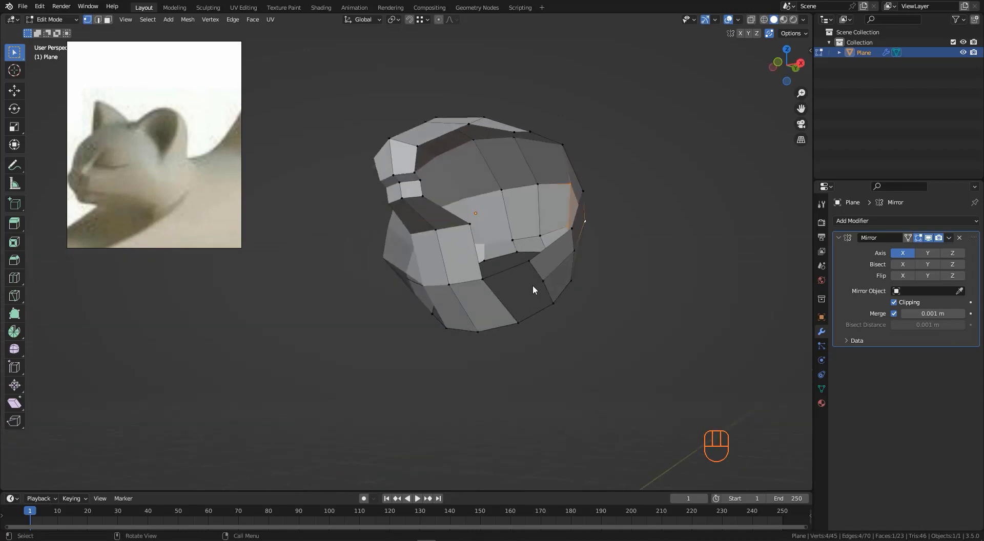
{"action": "key", "text": "ctrl+r"}
{"action": "left_click", "coordinate": [482, 311]}
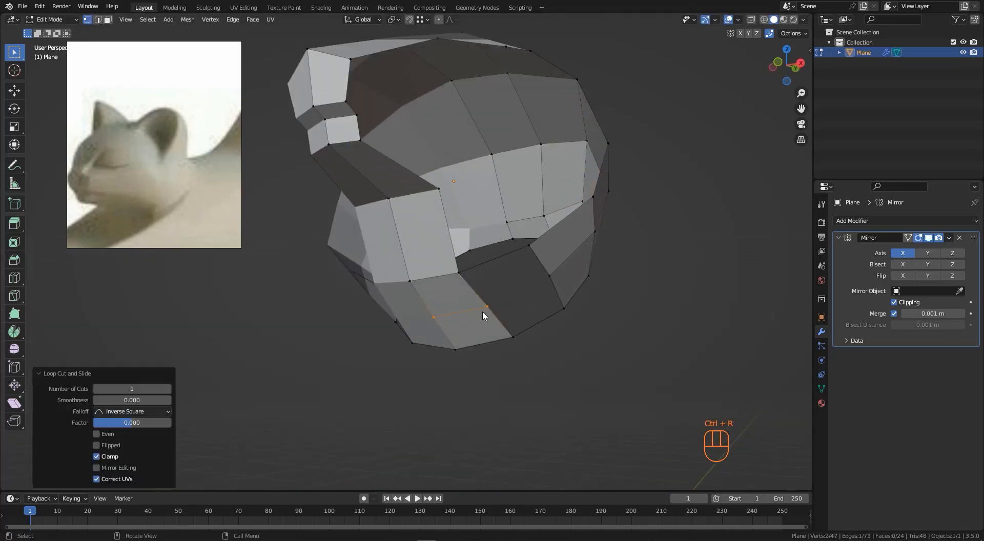
- Select two vertices across the belly gap and fill a face between them
{"action": "left_click", "coordinate": [553, 277]}
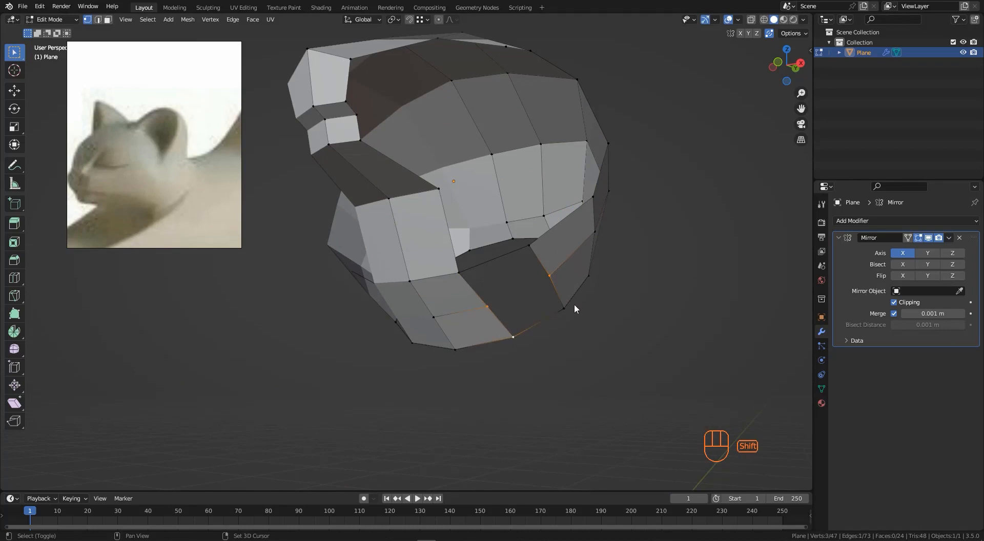
{"action": "left_click", "coordinate": [493, 307]}
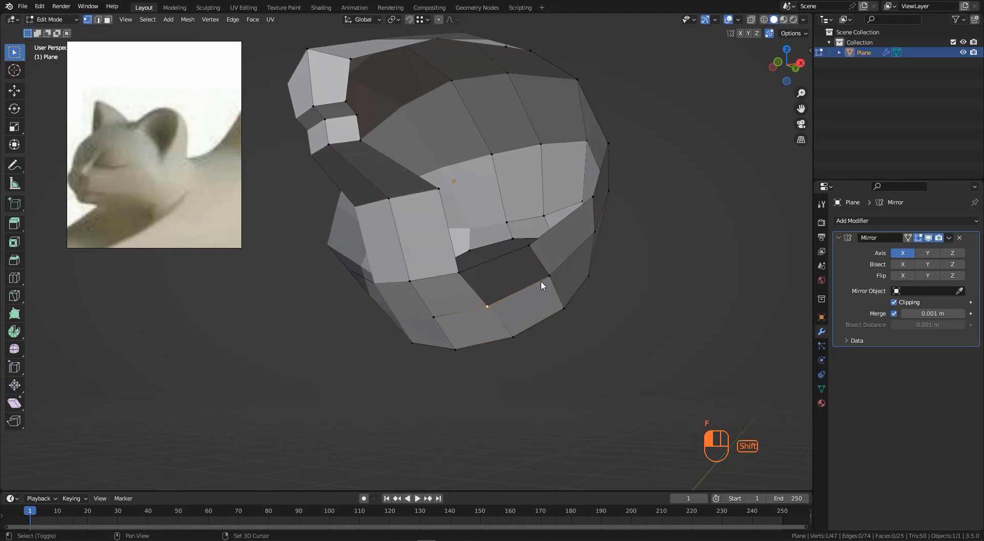
{"action": "key", "text": "f"}
- Move several flank and back vertices to smooth the curve of the body side
{"action": "scroll", "coordinate": [485, 320], "scroll_direction": "down", "scroll_amount": 4}
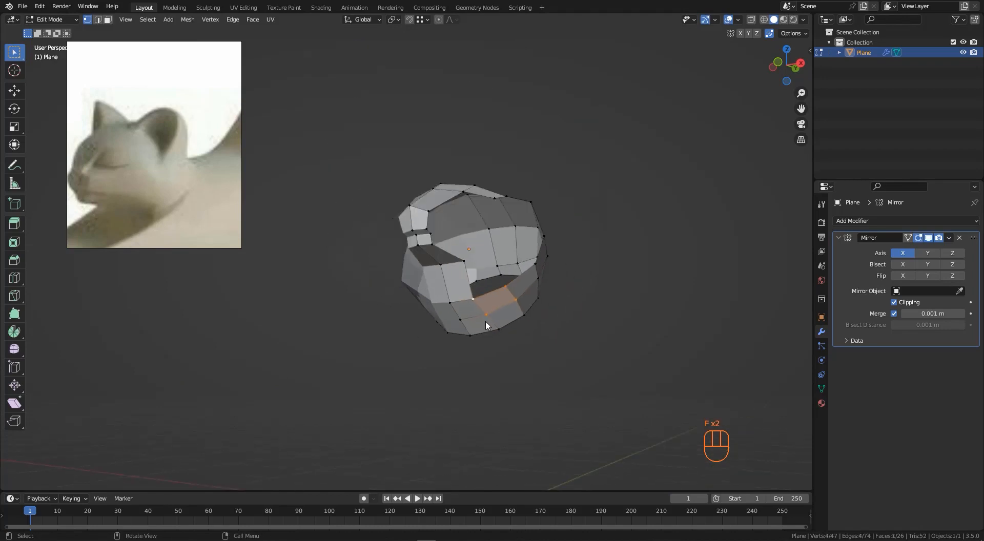
{"action": "middle_click_drag", "start_coordinate": [485, 321], "coordinate": [460, 324]}
{"action": "middle_click_drag", "start_coordinate": [533, 244], "coordinate": [558, 257]}
{"action": "left_click", "coordinate": [548, 241]}
{"action": "left_click", "coordinate": [526, 281], "text": "shift"}
{"action": "left_click", "coordinate": [545, 280], "text": "shift"}
{"action": "key", "text": "g"}
{"action": "left_click", "coordinate": [592, 279]}
{"action": "left_click", "coordinate": [530, 258]}
{"action": "left_click", "coordinate": [519, 284], "text": "shift"}
{"action": "key", "text": "g"}
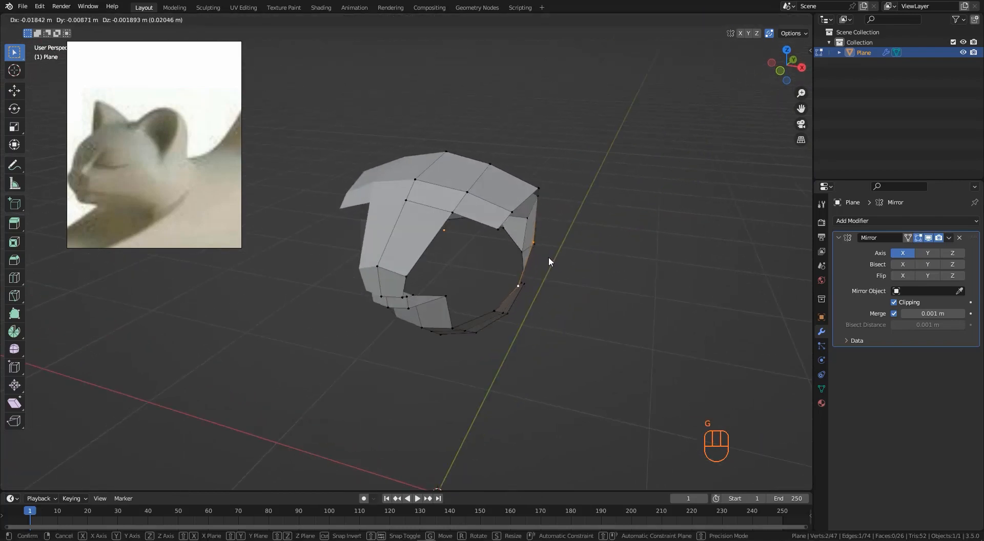
{"action": "left_click", "coordinate": [549, 188]}
{"action": "left_click", "coordinate": [542, 186]}
{"action": "key", "text": "g"}
{"action": "left_click", "coordinate": [575, 205]}
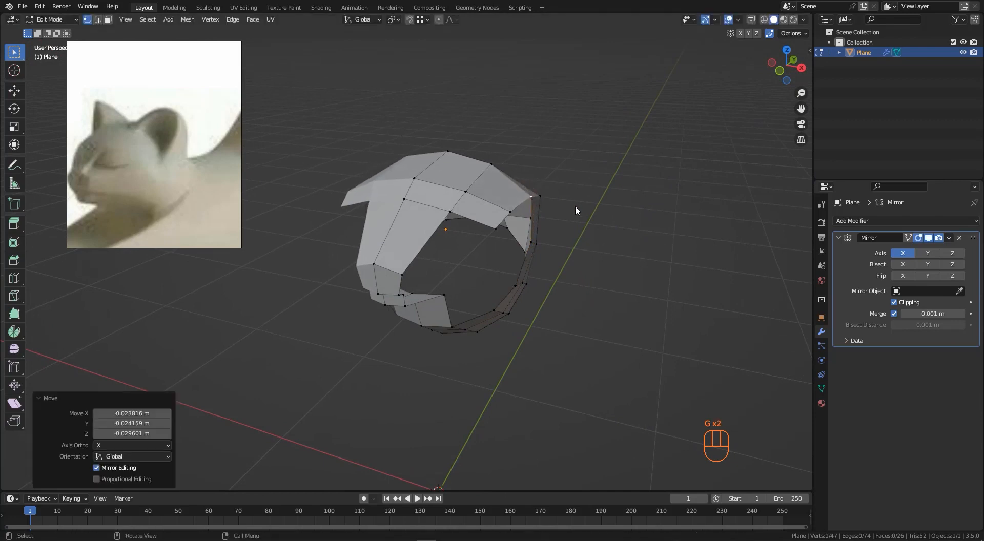
- Reposition two vertices along the lower body edge to even out its outline
{"action": "middle_click_drag", "start_coordinate": [576, 207], "coordinate": [520, 157]}
{"action": "key", "text": "g"}
{"action": "left_click", "coordinate": [572, 217]}
{"action": "middle_click_drag", "start_coordinate": [513, 309], "coordinate": [457, 171]}
{"action": "left_click", "coordinate": [511, 312]}
{"action": "key", "text": "g"}
{"action": "left_click", "coordinate": [492, 312]}
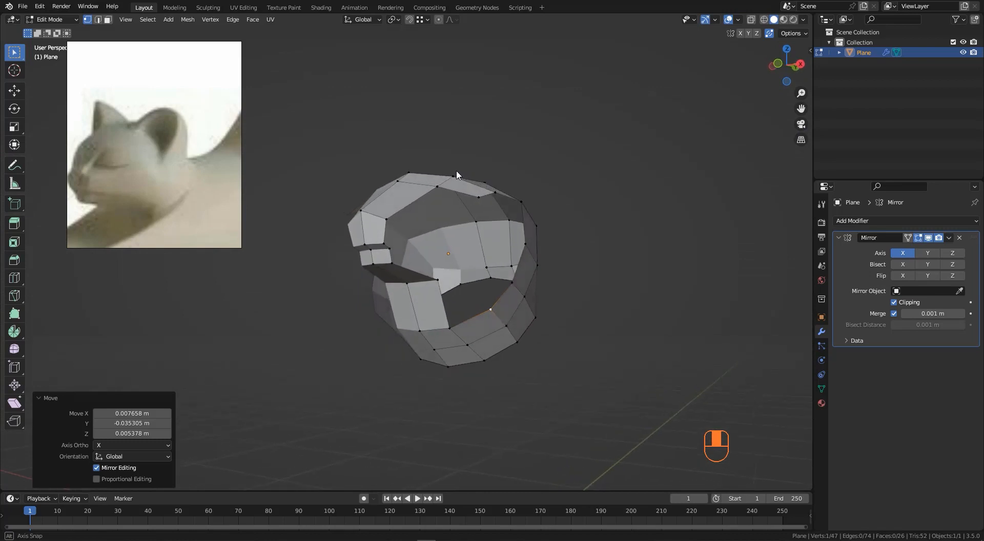
- Extrude an edge from the neck side down toward the chest and position the new vertices
{"action": "left_click", "coordinate": [384, 220], "text": "shift"}
{"action": "middle_click_drag", "start_coordinate": [384, 247], "coordinate": [407, 220]}
{"action": "key", "text": "e"}
{"action": "left_click", "coordinate": [471, 226]}
{"action": "middle_click_drag", "start_coordinate": [471, 226], "coordinate": [426, 231]}
{"action": "key", "text": "g"}
{"action": "left_click", "coordinate": [501, 241]}
{"action": "key", "text": "g"}
{"action": "left_click", "coordinate": [508, 289]}
- Move a vertex of the new strip and fill a face between it and the chest
{"action": "left_click", "coordinate": [487, 240]}
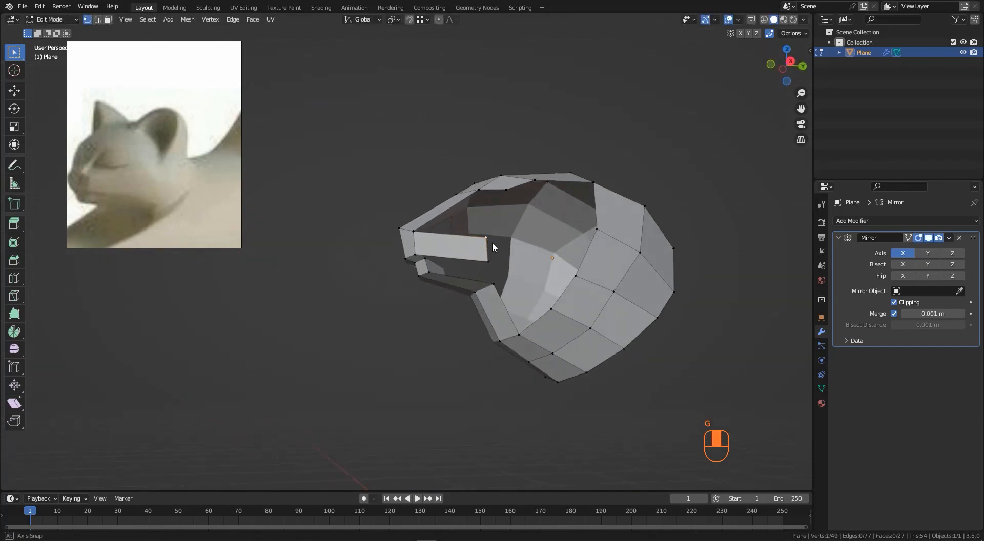
{"action": "middle_click_drag", "start_coordinate": [492, 242], "coordinate": [502, 247]}
{"action": "key", "text": "g"}
{"action": "left_click", "coordinate": [518, 249]}
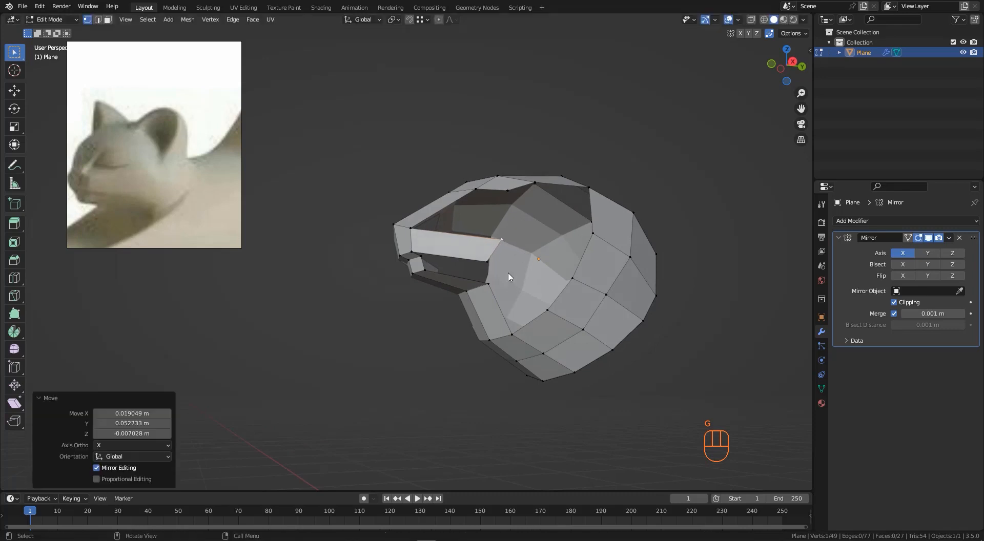
{"action": "left_click", "coordinate": [487, 263], "text": "shift"}
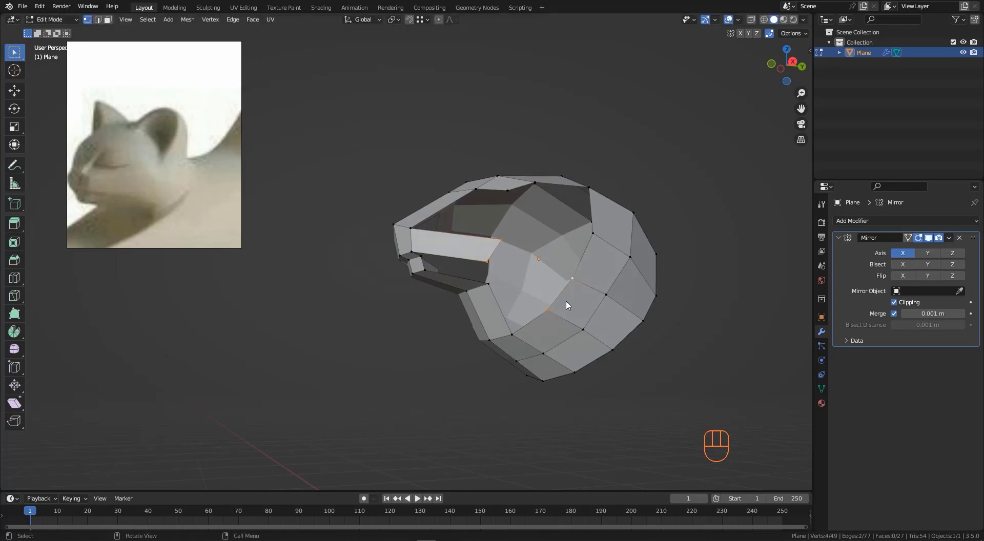
{"action": "key", "text": "f"}
- Move the newly filled face to fit the curve of the shoulder
{"action": "middle_click_drag", "start_coordinate": [568, 306], "coordinate": [577, 233]}
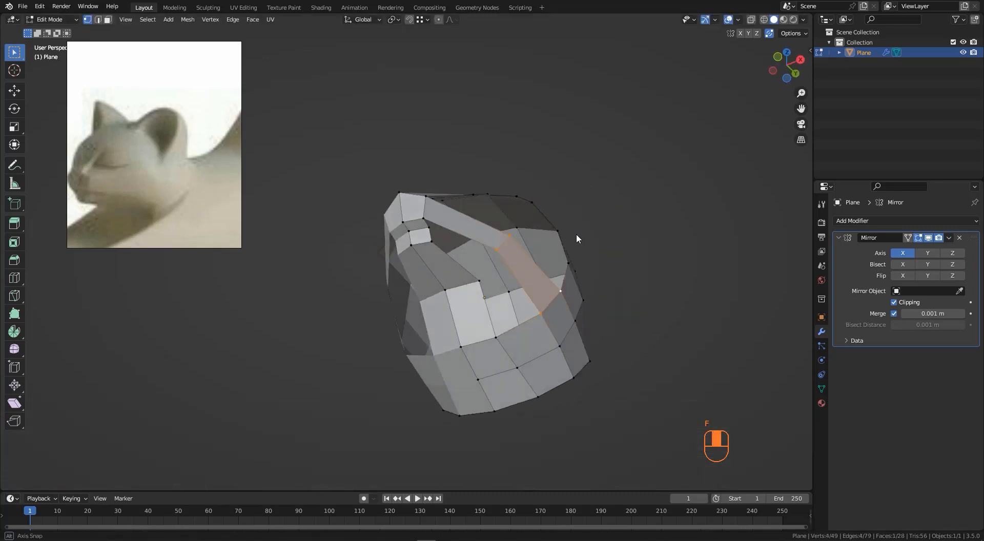
{"action": "scroll", "coordinate": [446, 236], "scroll_direction": "up", "scroll_amount": 2}
{"action": "middle_click_drag", "start_coordinate": [514, 291], "coordinate": [482, 347]}
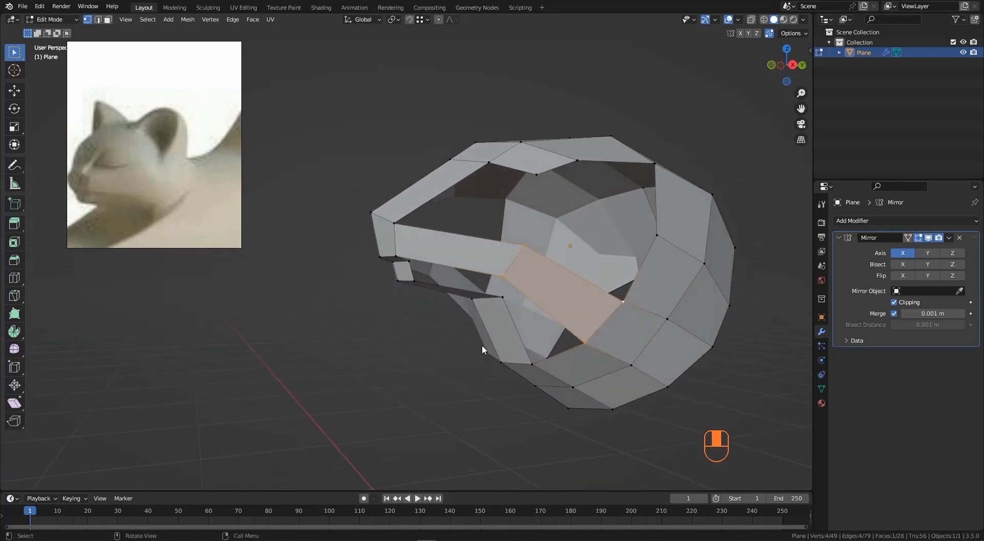
{"action": "middle_click_drag", "start_coordinate": [511, 274], "coordinate": [539, 240]}
{"action": "key", "text": "g"}
{"action": "left_click", "coordinate": [525, 255]}
- Adjust several vertices around the top of the shoulder opening to round its shape
{"action": "left_click", "coordinate": [562, 179]}
{"action": "key", "text": "g"}
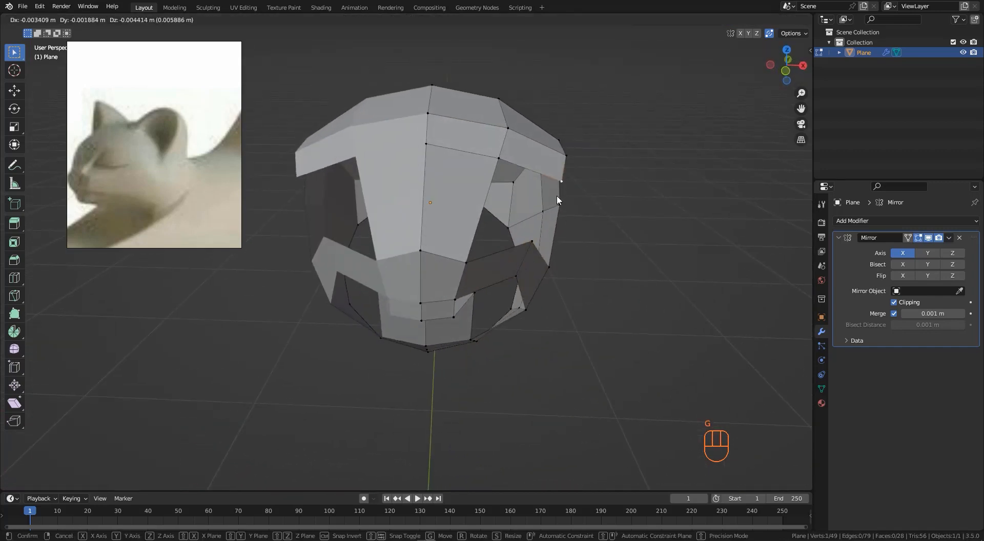
{"action": "left_click", "coordinate": [545, 205]}
{"action": "middle_click_drag", "start_coordinate": [545, 206], "coordinate": [533, 182]}
{"action": "left_click", "coordinate": [580, 162]}
{"action": "key", "text": "g"}
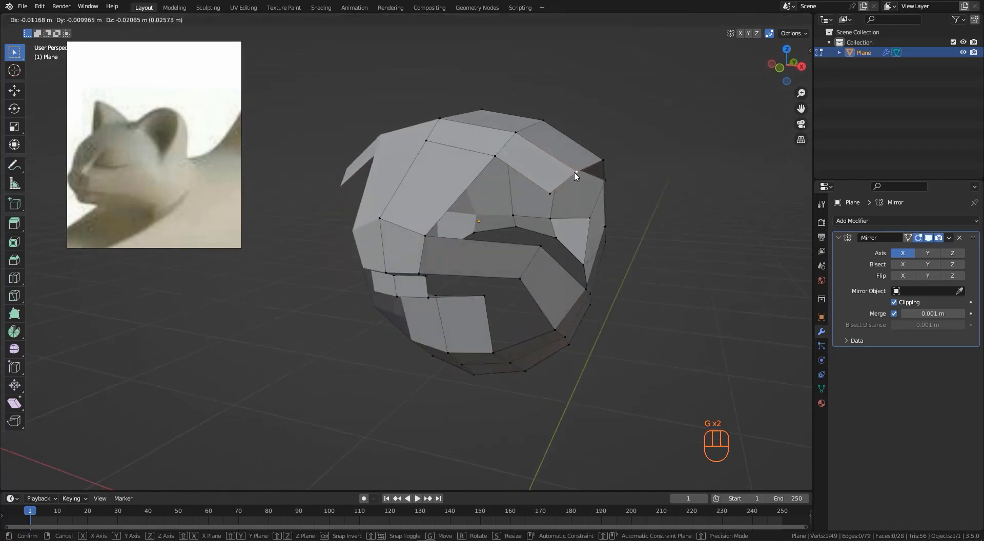
{"action": "left_click", "coordinate": [616, 181]}
{"action": "middle_click_drag", "start_coordinate": [616, 181], "coordinate": [630, 177]}
{"action": "key", "text": "g"}
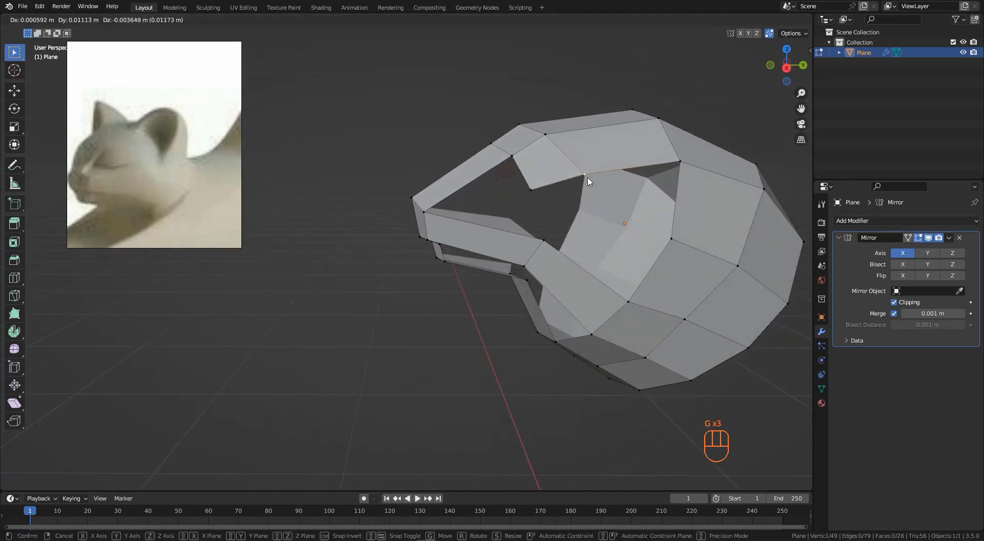
{"action": "left_click", "coordinate": [541, 188]}
{"action": "key", "text": "g"}
{"action": "left_click", "coordinate": [542, 188]}
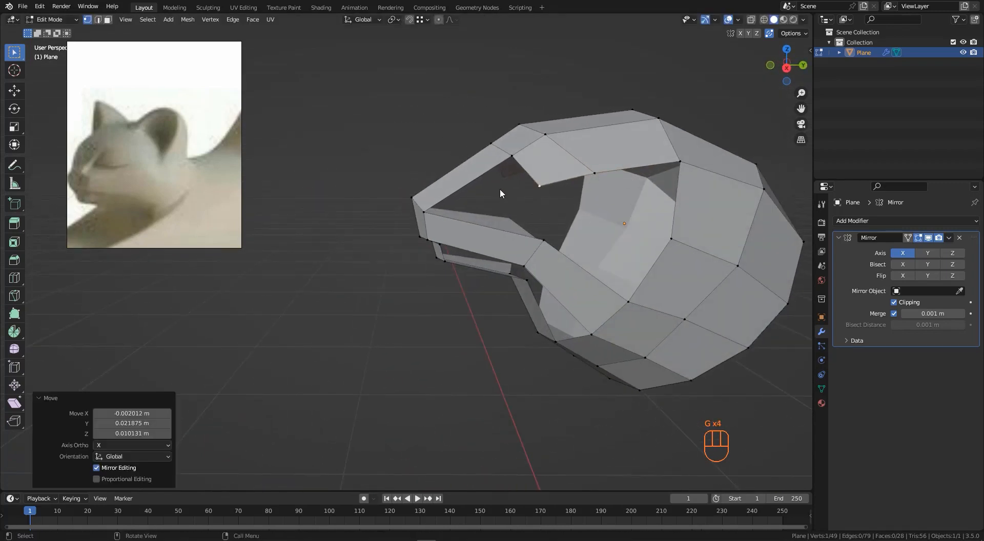
- Add a loop cut across the upper neck strip and move the new edge into place
{"action": "middle_click_drag", "start_coordinate": [501, 191], "coordinate": [466, 226]}
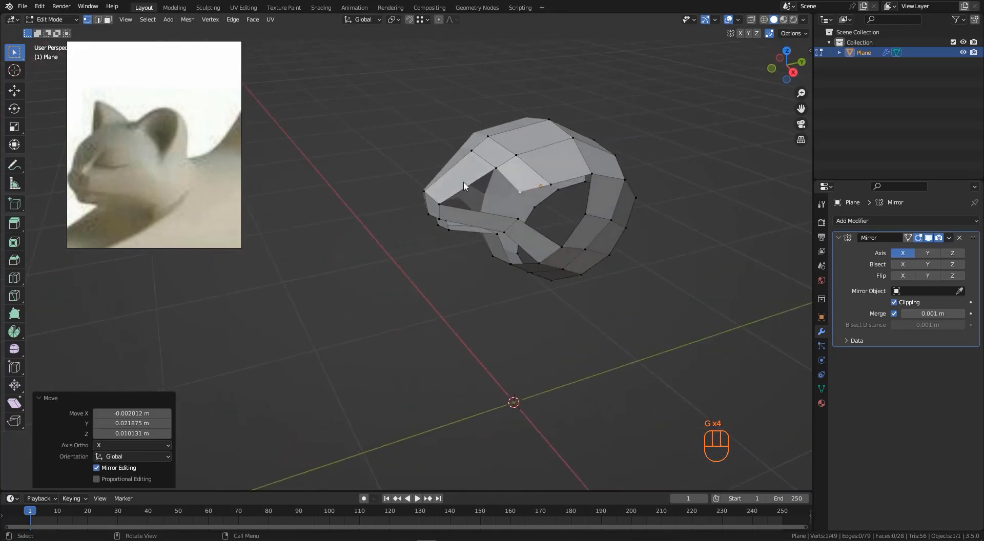
{"action": "scroll", "coordinate": [453, 177], "scroll_direction": "up", "scroll_amount": 2}
{"action": "key", "text": "ctrl+r"}
{"action": "left_click", "coordinate": [451, 177]}
{"action": "left_click", "coordinate": [452, 177]}
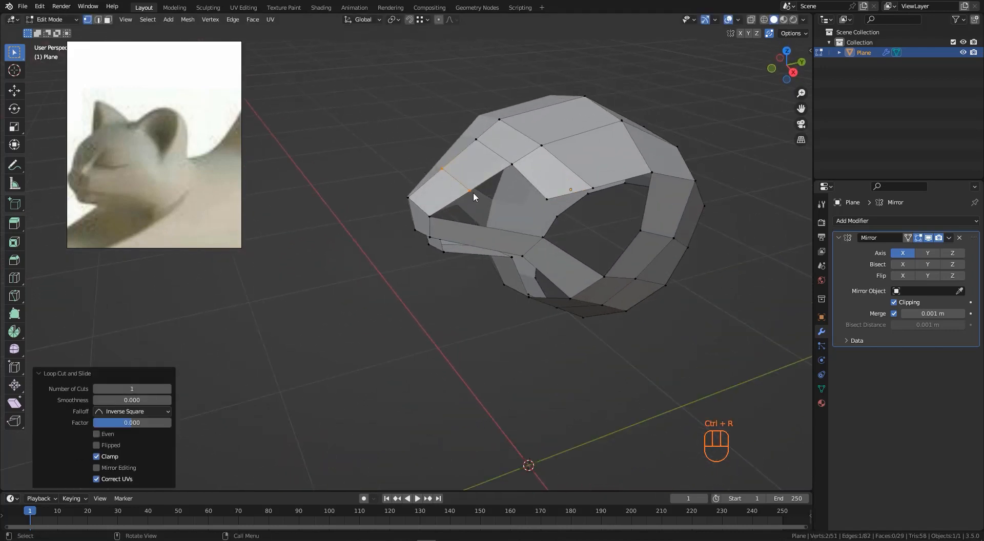
{"action": "middle_click_drag", "start_coordinate": [472, 192], "coordinate": [592, 255]}
{"action": "key", "text": "g"}
{"action": "left_click", "coordinate": [459, 214]}
{"action": "key", "text": "g"}
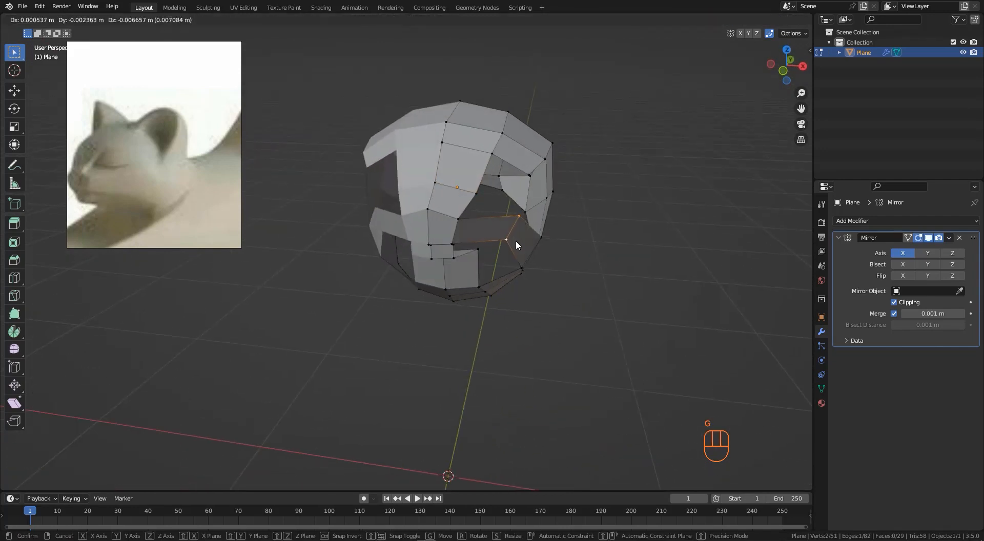
{"action": "left_click", "coordinate": [519, 241]}
- Select vertices at the top of the neck opening and fill a face
{"action": "middle_click_drag", "start_coordinate": [518, 241], "coordinate": [551, 190]}
{"action": "left_click", "coordinate": [524, 173]}
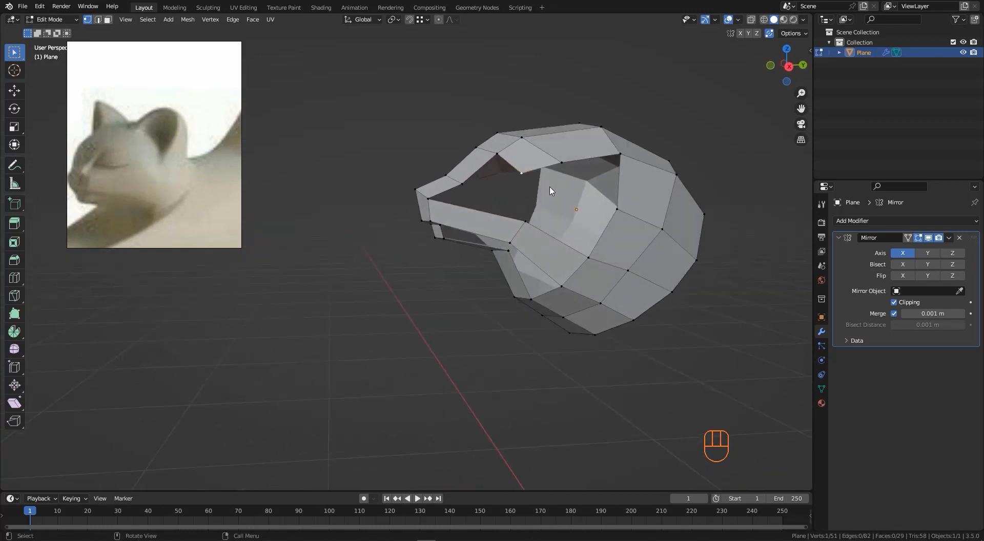
{"action": "key", "text": "f"}
- Move vertices around the newly filled neck face to smooth the surface
{"action": "middle_click_drag", "start_coordinate": [603, 226], "coordinate": [607, 205]}
{"action": "left_click", "coordinate": [562, 160]}
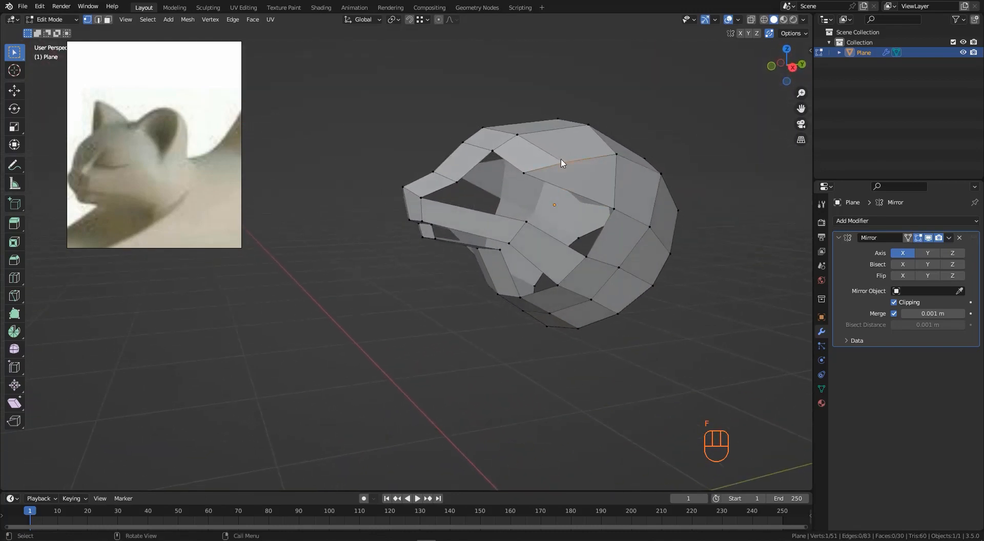
{"action": "middle_click_drag", "start_coordinate": [601, 172], "coordinate": [608, 196]}
{"action": "key", "text": "g"}
{"action": "left_click", "coordinate": [583, 165]}
{"action": "left_click", "coordinate": [524, 174]}
{"action": "key", "text": "g"}
{"action": "left_click", "coordinate": [547, 186]}
{"action": "key", "text": "g"}
{"action": "left_click", "coordinate": [604, 203]}
{"action": "left_click", "coordinate": [550, 221]}
{"action": "key", "text": "g"}
{"action": "left_click", "coordinate": [557, 220]}
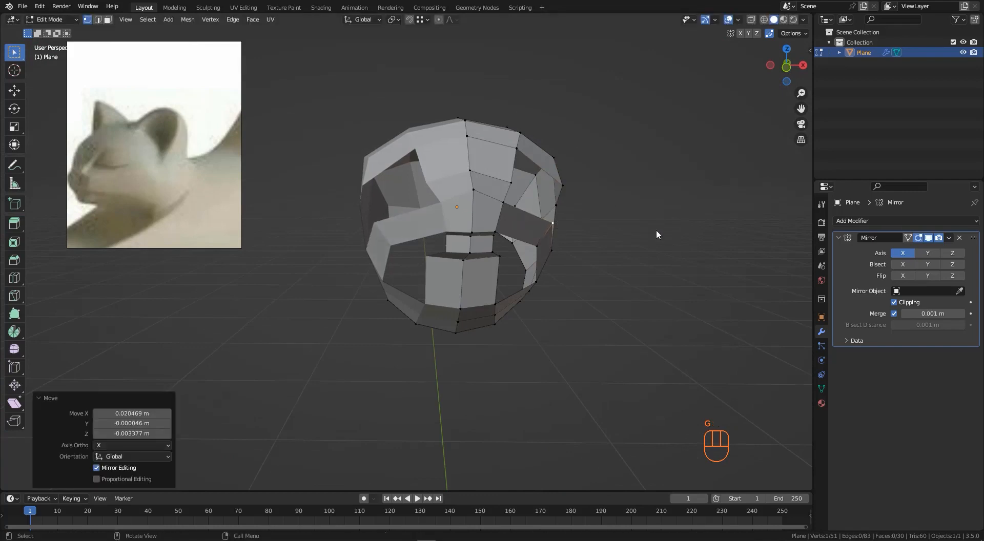
- Select vertices across the chest opening and fill a face there
{"action": "middle_click_drag", "start_coordinate": [656, 229], "coordinate": [606, 217]}
{"action": "left_click", "coordinate": [622, 256]}
{"action": "left_click", "coordinate": [636, 224], "text": "shift"}
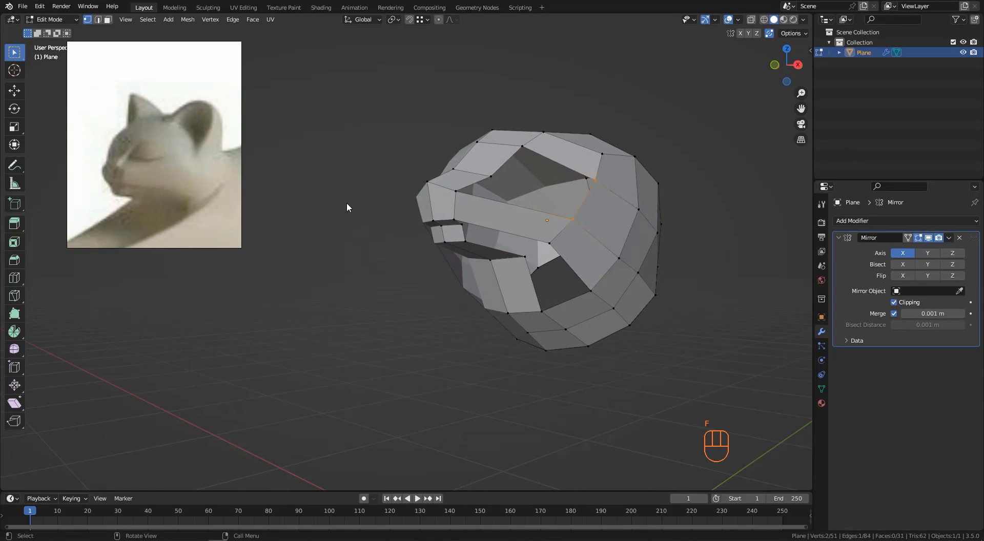
{"action": "middle_click_drag", "start_coordinate": [548, 231], "coordinate": [559, 193]}
{"action": "left_click", "coordinate": [591, 298]}
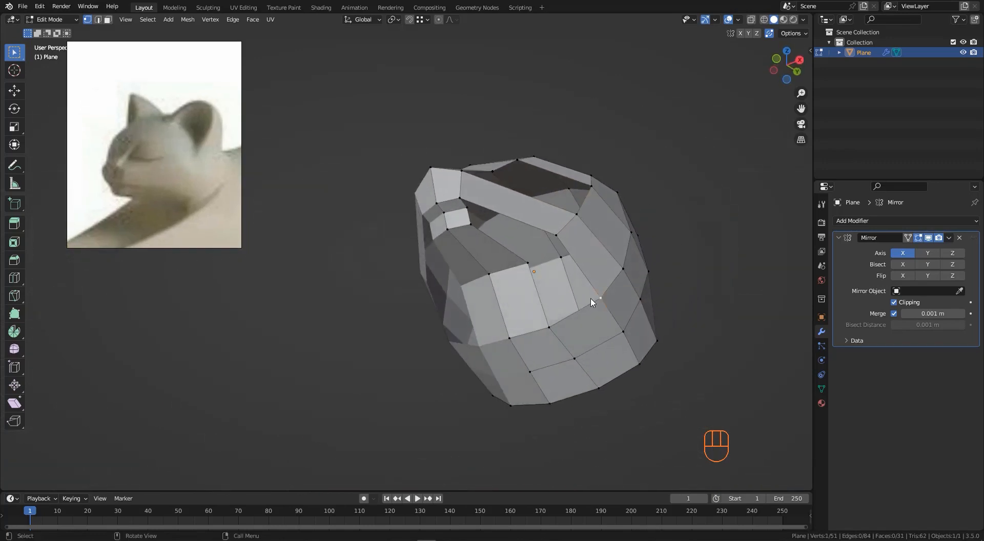
{"action": "key", "text": "f"}
- Add a loop cut across the chest strip, sliding it toward the neck
{"action": "middle_click_drag", "start_coordinate": [516, 225], "coordinate": [486, 220]}
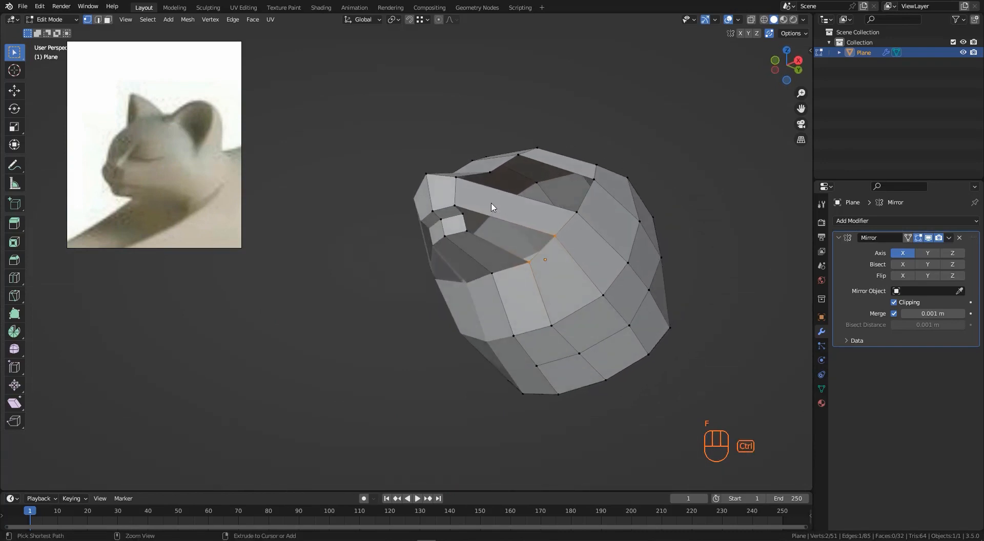
{"action": "key", "text": "ctrl+r"}
{"action": "left_click", "coordinate": [484, 204]}
{"action": "left_click", "coordinate": [473, 201]}
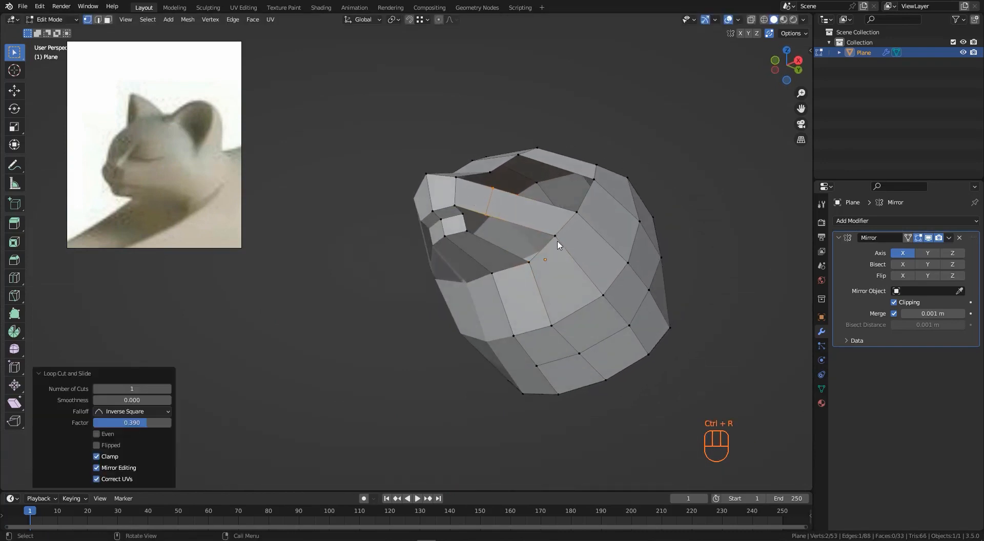
{"action": "left_click", "coordinate": [533, 264], "text": "shift"}
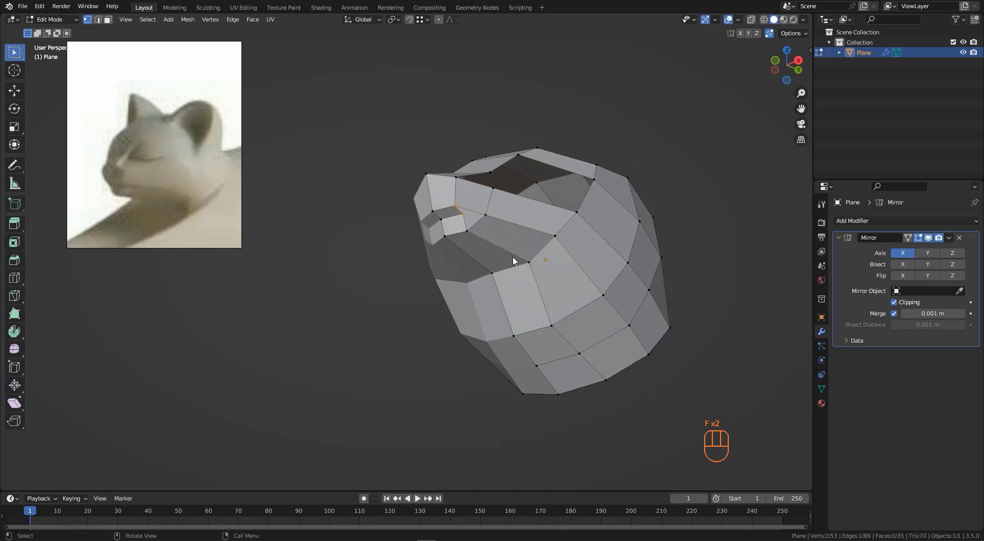
- Fill the remaining gap on the side of the chest with a face
{"action": "middle_click_drag", "start_coordinate": [458, 215], "coordinate": [532, 237]}
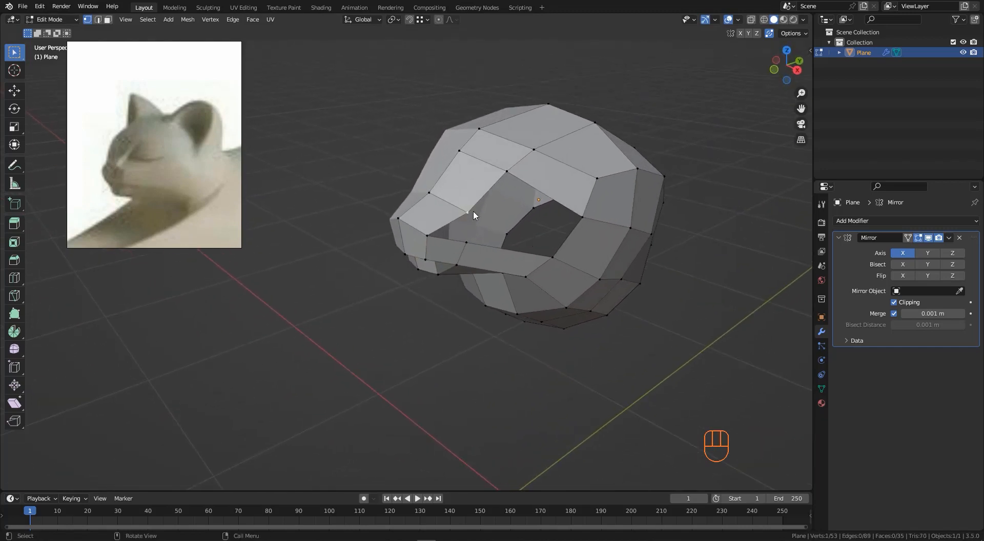
{"action": "left_click", "coordinate": [581, 220], "text": "shift"}
{"action": "key", "text": "f"}
{"action": "mouse_move", "coordinate": [554, 259]}
{"action": "middle_mouse_down"}
{"action": "mouse_move", "coordinate": [485, 236]}
{"action": "mouse_move", "coordinate": [556, 258]}
{"action": "middle_mouse_up"}
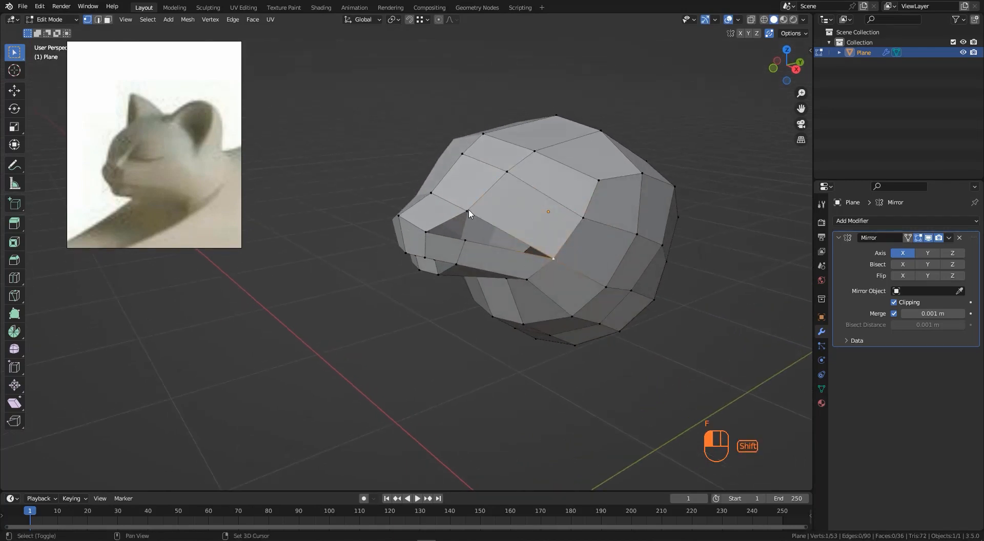
- Slide a vertex along its edge on the head side and move lower vertices to round the shape
{"action": "middle_click_drag", "start_coordinate": [474, 218], "coordinate": [388, 242]}
{"action": "scroll", "coordinate": [441, 229], "scroll_direction": "up", "scroll_amount": 2}
{"action": "left_click", "coordinate": [507, 262], "text": "shift"}
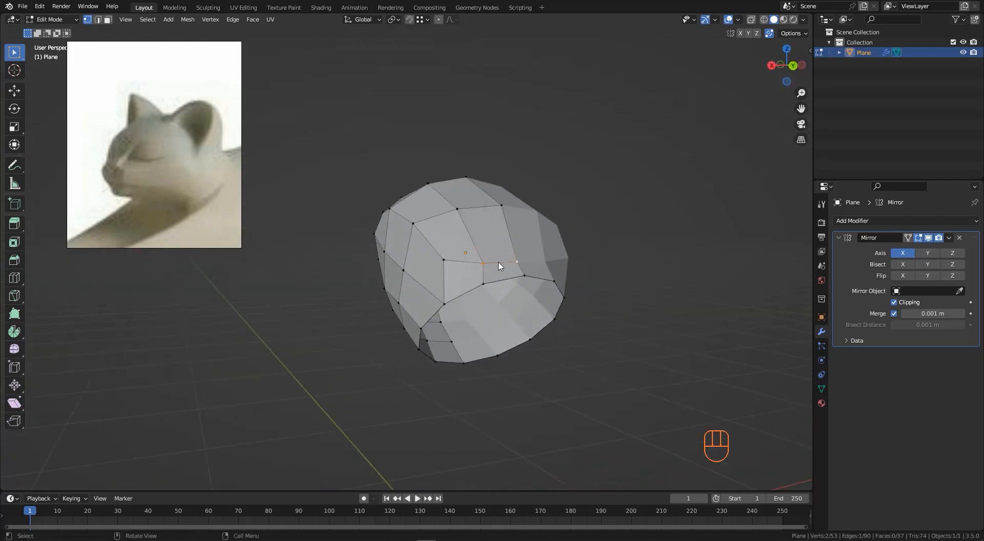
{"action": "mouse_move", "coordinate": [500, 266]}
{"action": "middle_mouse_down"}
{"action": "mouse_move", "coordinate": [558, 269]}
{"action": "mouse_move", "coordinate": [505, 254]}
{"action": "middle_mouse_up"}
{"action": "key", "text": "g"}
{"action": "key", "text": "g"}
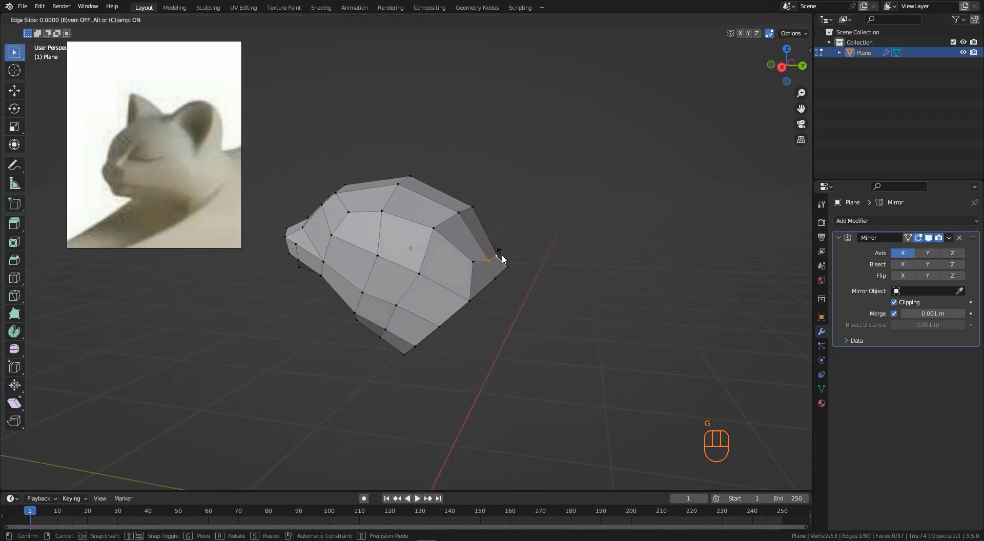
{"action": "left_click", "coordinate": [499, 244]}
{"action": "key", "text": "g"}
{"action": "left_click", "coordinate": [500, 246]}
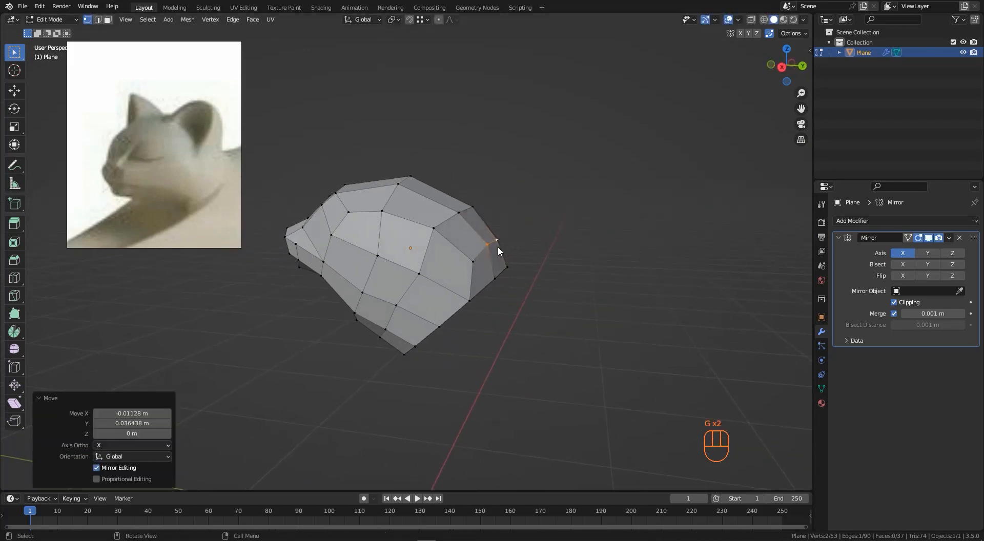
{"action": "middle_click_drag", "start_coordinate": [497, 246], "coordinate": [433, 283]}
{"action": "left_click", "coordinate": [434, 283]}
{"action": "key", "text": "g"}
{"action": "left_click", "coordinate": [436, 284]}
- Select the rear vertex of the chest piece and extrude it backward about 0.19 m in side view
{"action": "left_click", "coordinate": [380, 258]}
{"action": "middle_click_drag", "start_coordinate": [382, 258], "coordinate": [352, 278]}
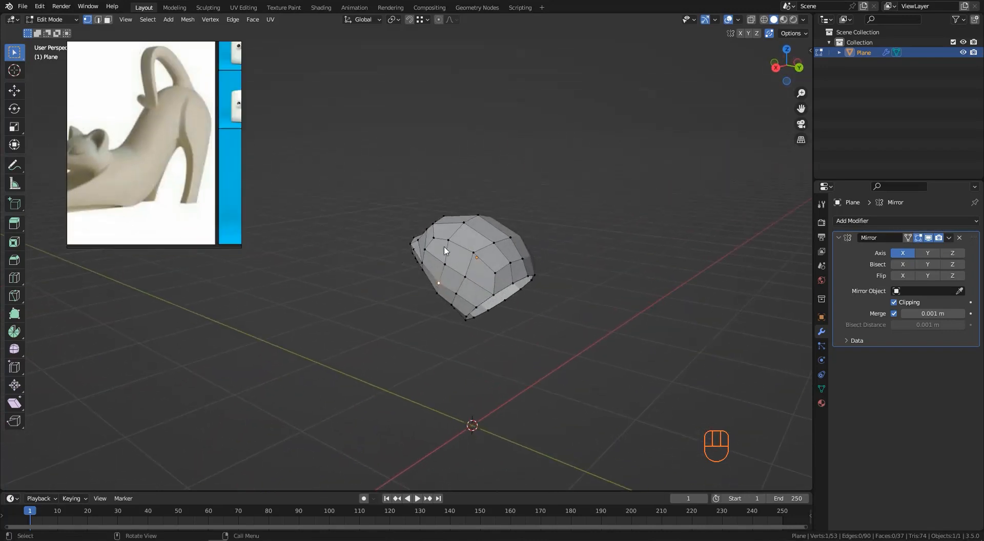
{"action": "middle_click_drag", "start_coordinate": [444, 251], "coordinate": [445, 278]}
{"action": "scroll", "coordinate": [491, 296], "scroll_direction": "up", "scroll_amount": 2}
{"action": "scroll", "coordinate": [484, 306], "scroll_direction": "up", "scroll_amount": 2}
{"action": "left_click", "coordinate": [514, 287], "text": "shift"}
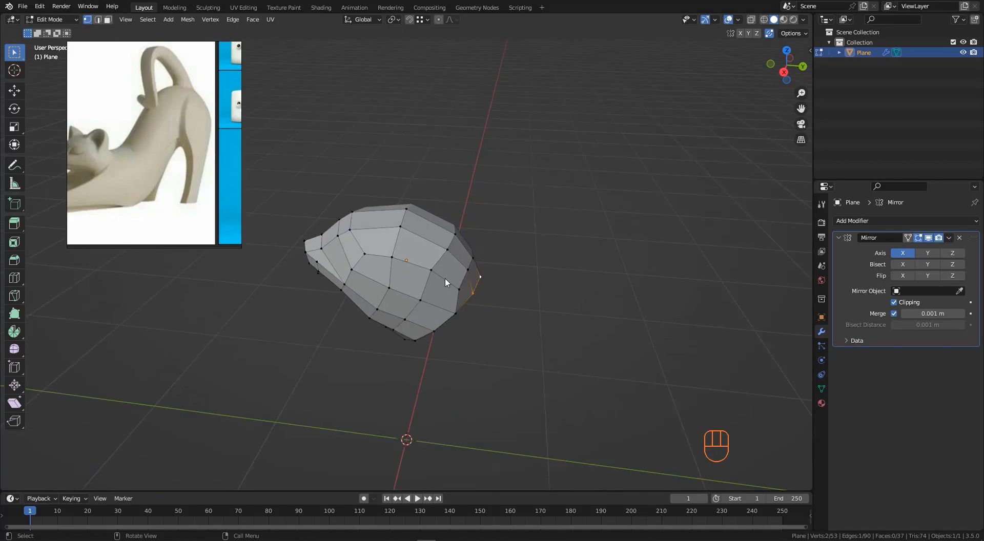
{"action": "key", "text": "KP_3"}
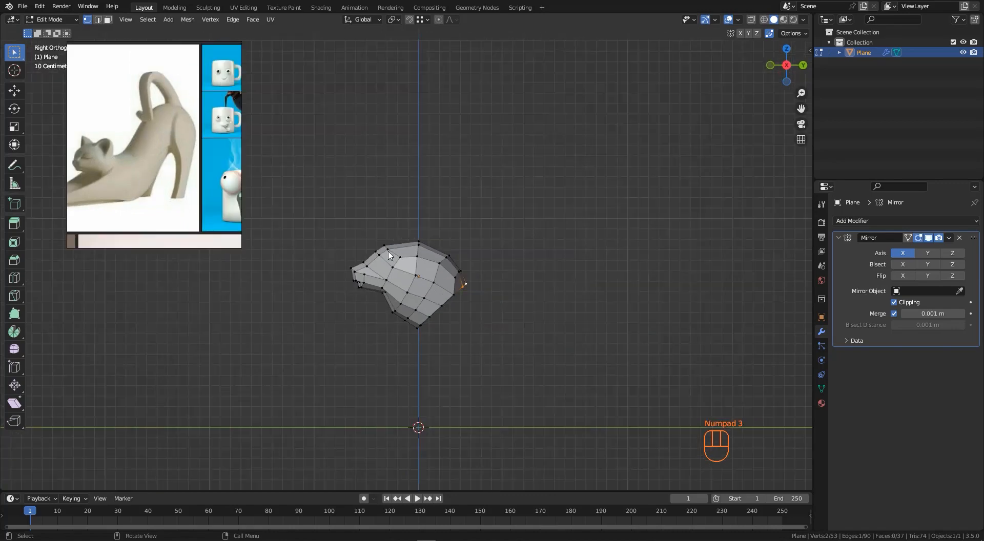
{"action": "key", "text": "e"}
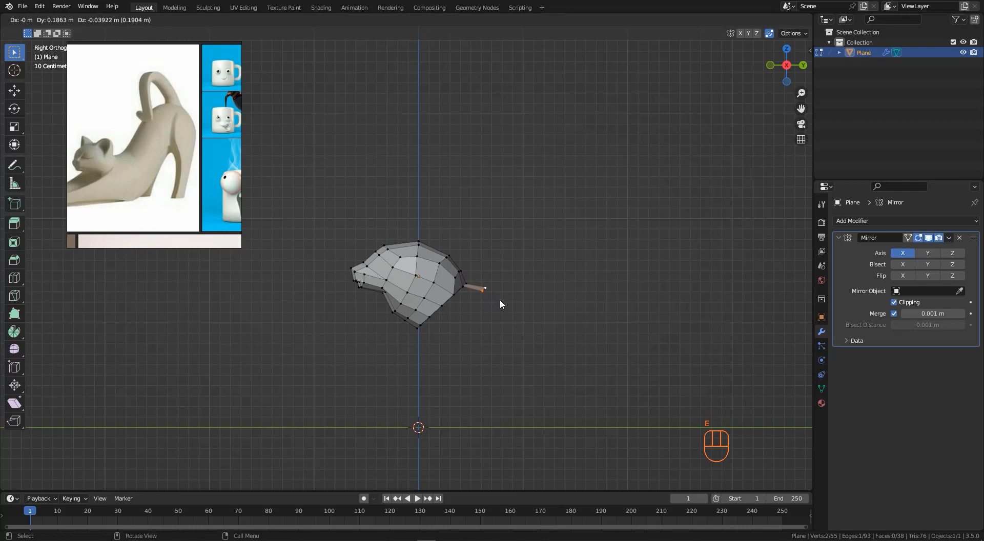
{"action": "left_click", "coordinate": [499, 299]}
- Zoom in and out on the reference image to study the cat's back and tail
{"action": "scroll", "coordinate": [502, 299], "scroll_direction": "down", "scroll_amount": 3}
{"action": "scroll", "coordinate": [119, 150], "scroll_direction": "up", "scroll_amount": 2}
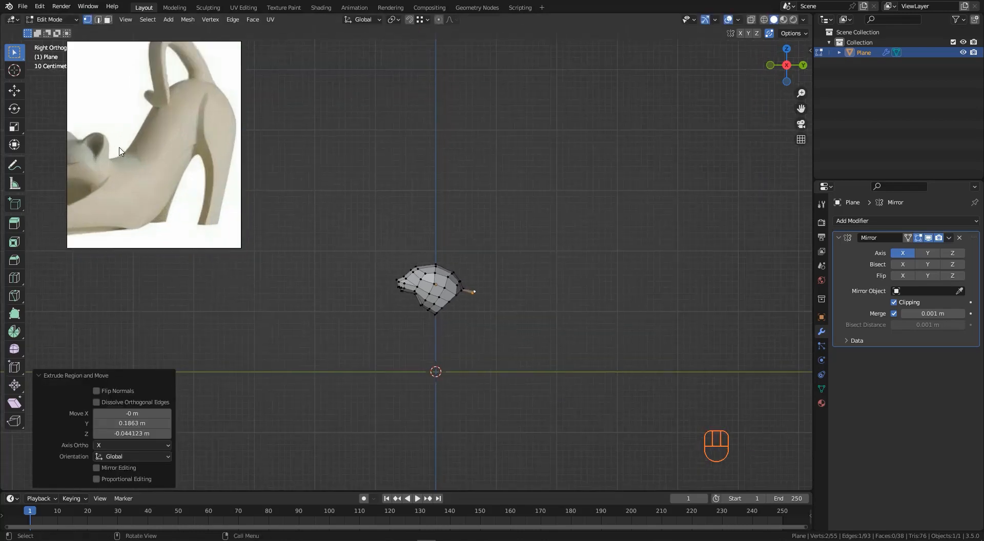
{"action": "scroll", "coordinate": [120, 152], "scroll_direction": "down", "scroll_amount": 2}
{"action": "scroll", "coordinate": [152, 183], "scroll_direction": "up", "scroll_amount": 3}
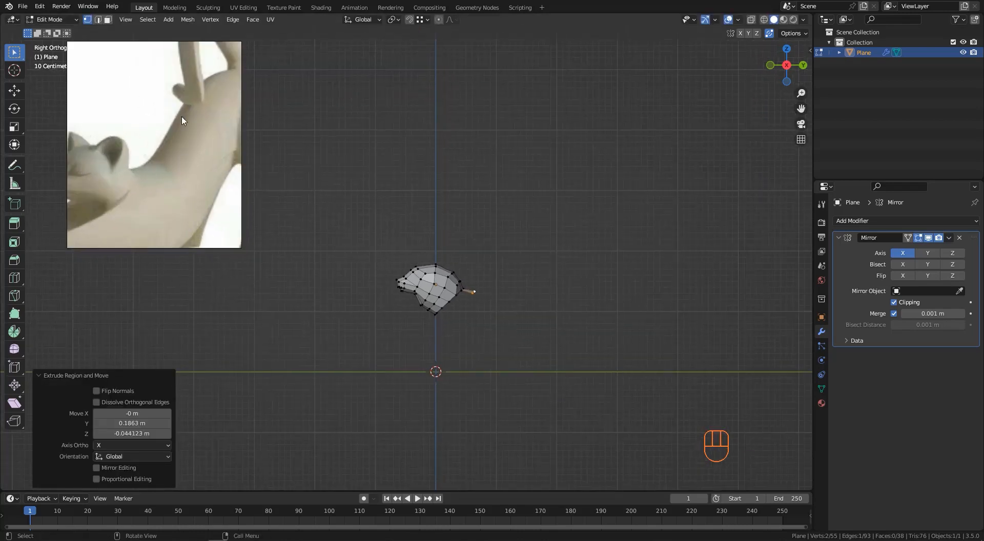
{"action": "scroll", "coordinate": [428, 281], "scroll_direction": "down", "scroll_amount": 2}
{"action": "scroll", "coordinate": [464, 286], "scroll_direction": "up", "scroll_amount": 3}
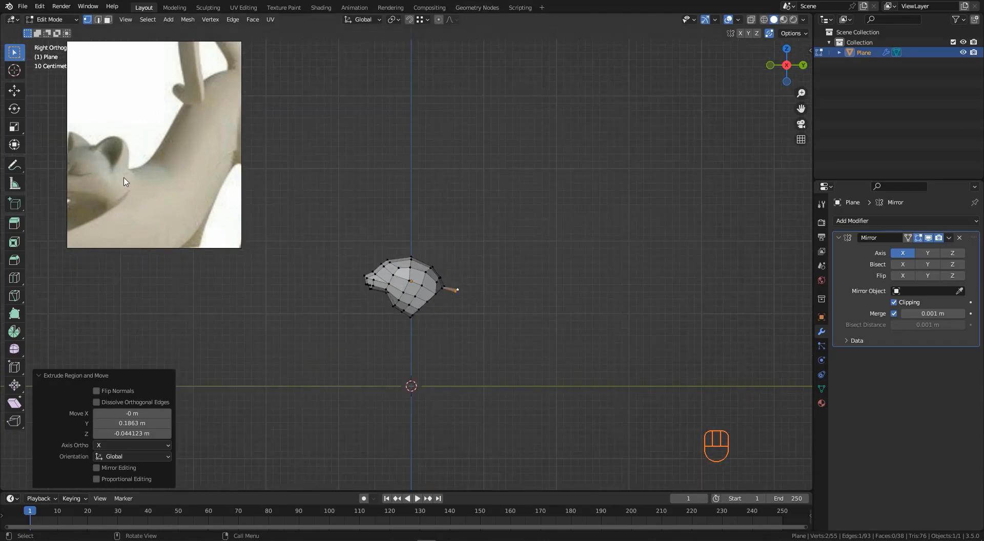
{"action": "scroll", "coordinate": [125, 182], "scroll_direction": "down", "scroll_amount": 3}
{"action": "scroll", "coordinate": [460, 272], "scroll_direction": "up", "scroll_amount": 1}
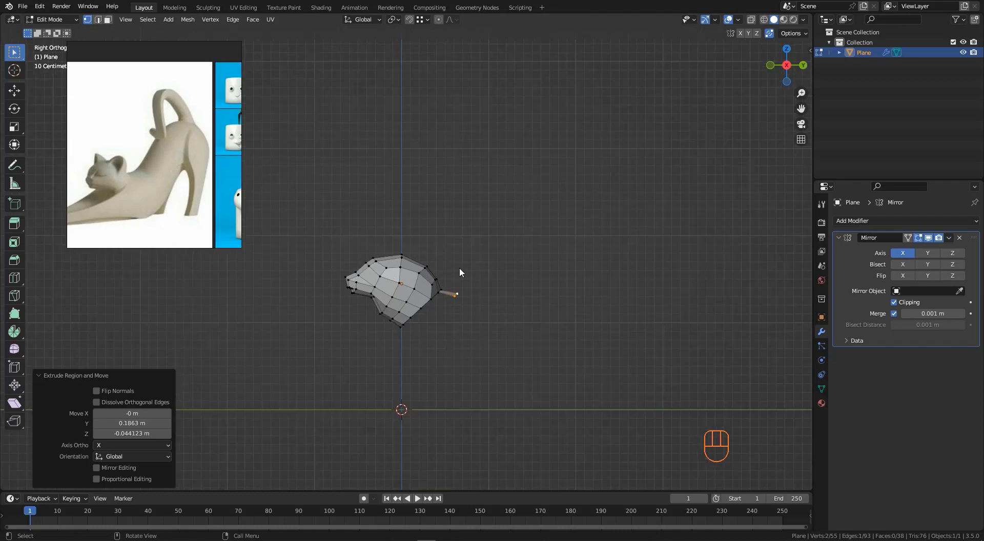
- Extrude the end vertex five more times, tracing the back and tail upward along the reference silhouette
{"action": "key", "text": "e"}
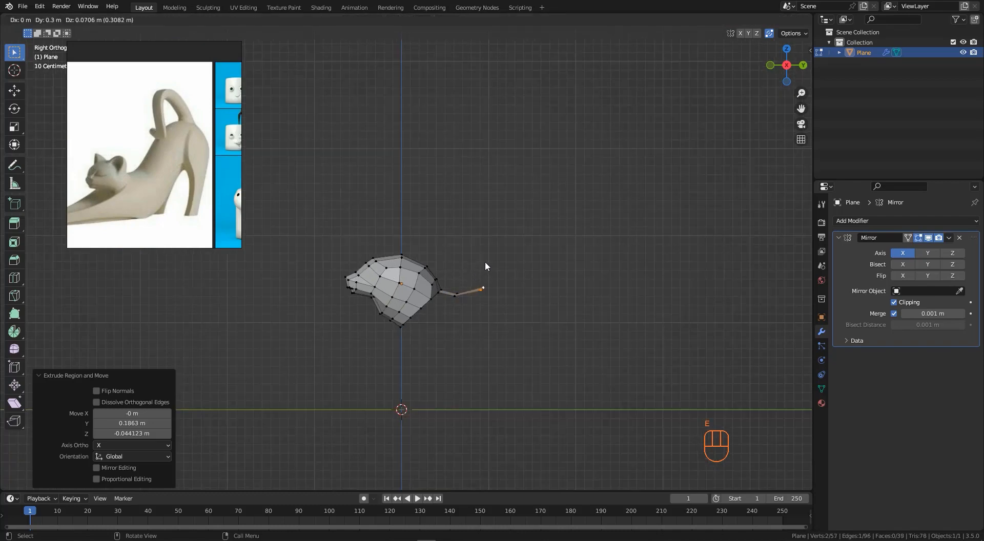
{"action": "left_click", "coordinate": [481, 262]}
{"action": "key", "text": "e"}
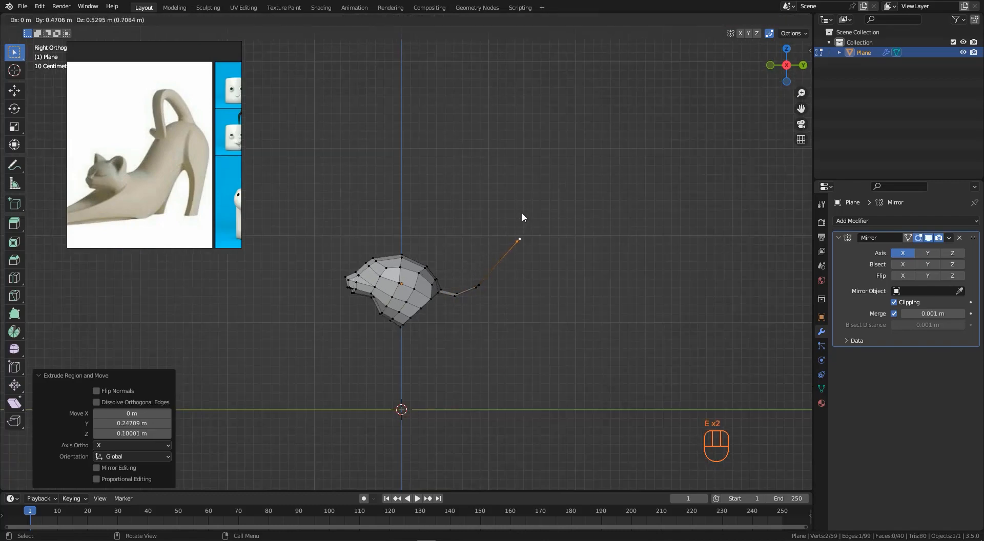
{"action": "left_click", "coordinate": [525, 209]}
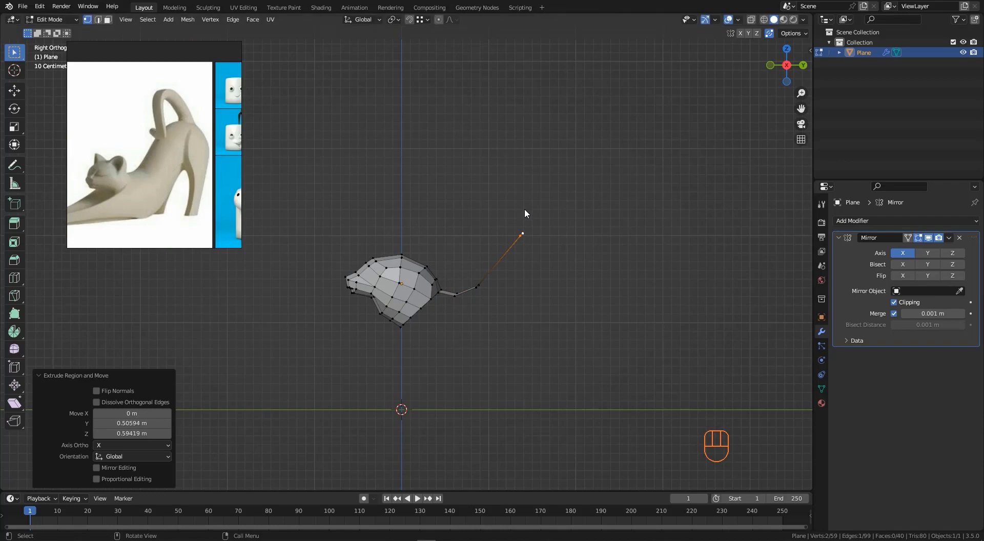
{"action": "key", "text": "e"}
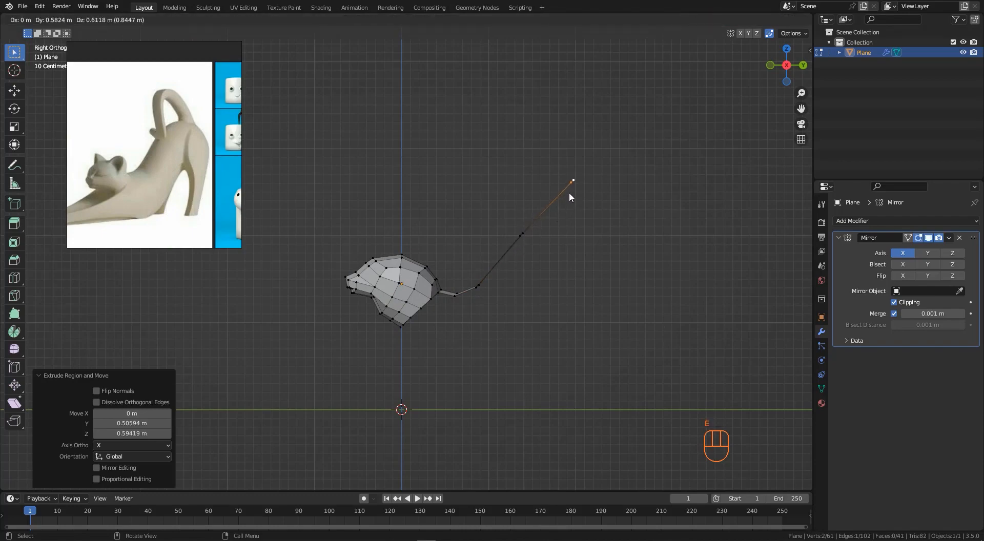
{"action": "left_click", "coordinate": [569, 192]}
{"action": "key", "text": "e"}
{"action": "left_click", "coordinate": [607, 178]}
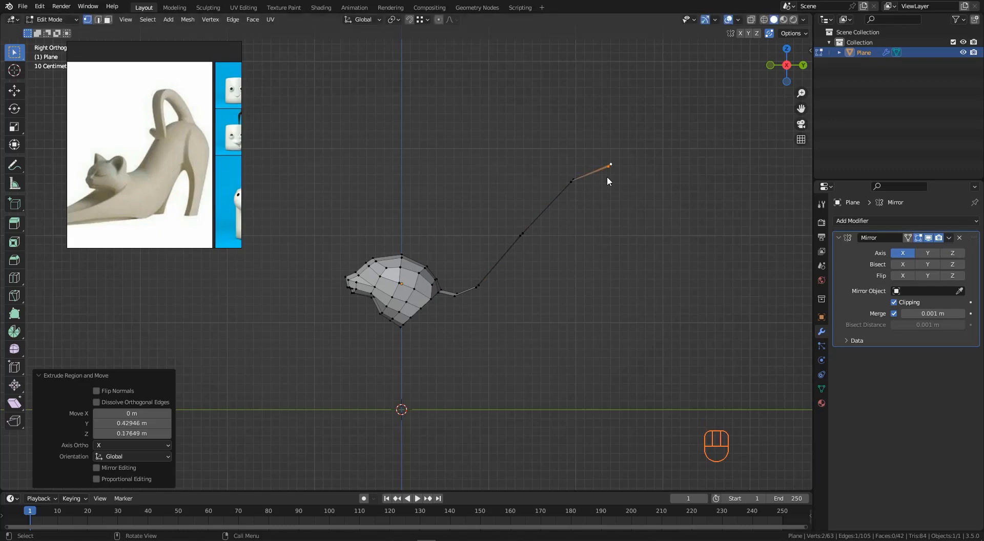
{"action": "key", "text": "e"}
{"action": "left_click", "coordinate": [629, 182]}
- Slide two vertices along the new back strip to adjust segment spacing
{"action": "middle_click_drag", "start_coordinate": [584, 190], "coordinate": [534, 253]}
{"action": "scroll", "coordinate": [535, 254], "scroll_direction": "up", "scroll_amount": 2}
{"action": "key", "text": "g"}
{"action": "key", "text": "g"}
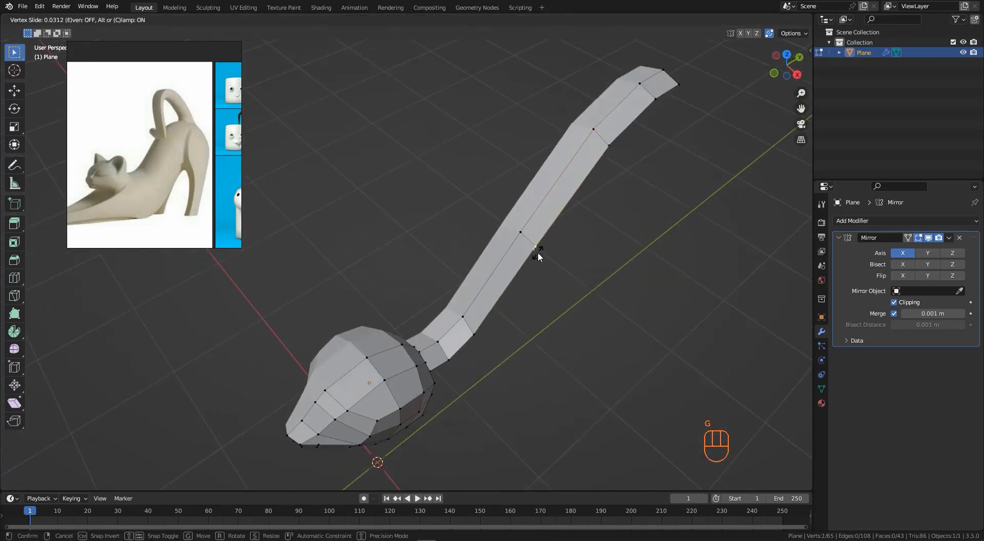
{"action": "left_click", "coordinate": [538, 250]}
{"action": "left_click", "coordinate": [616, 143]}
{"action": "key", "text": "g"}
{"action": "key", "text": "g"}
{"action": "left_click", "coordinate": [619, 137]}
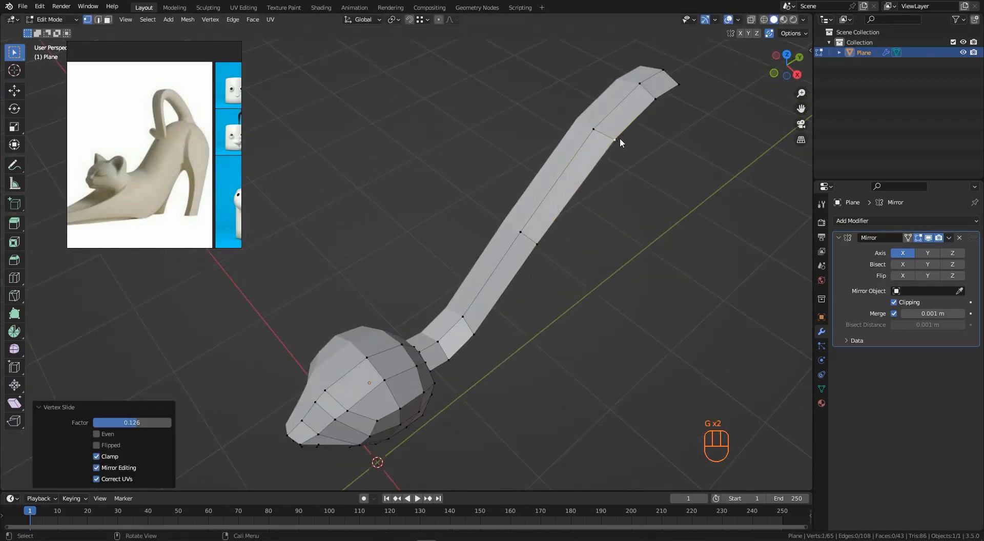
- Slide two more vertices along the back strip to refine its curve toward the tail
{"action": "middle_click_drag", "start_coordinate": [619, 137], "coordinate": [481, 346]}
{"action": "key", "text": "g"}
{"action": "key", "text": "g"}
{"action": "left_click", "coordinate": [581, 232]}
{"action": "left_click", "coordinate": [407, 282]}
{"action": "key", "text": "g"}
{"action": "key", "text": "g"}
{"action": "left_click", "coordinate": [411, 282]}
{"action": "middle_click_drag", "start_coordinate": [410, 282], "coordinate": [383, 207]}
{"action": "key", "text": "KP_3"}
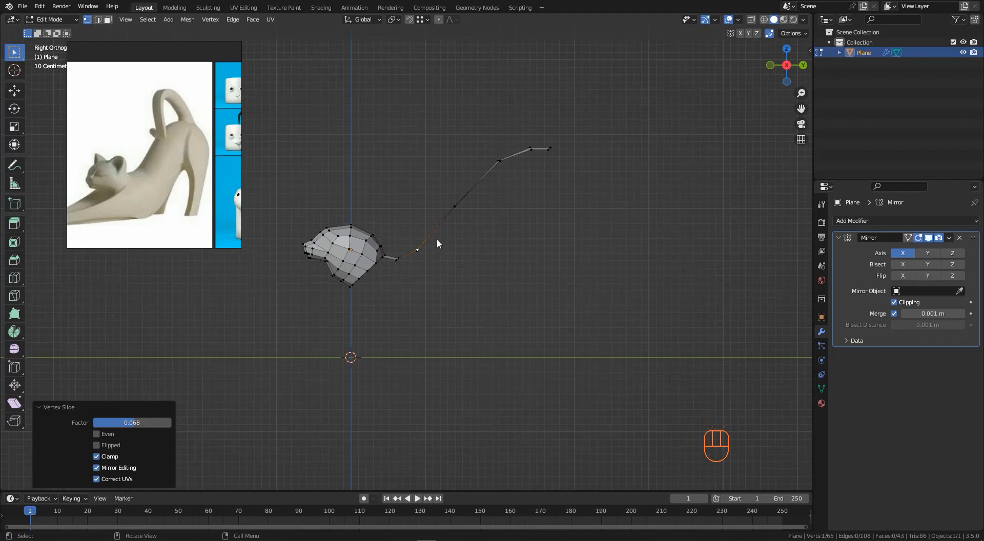
{"action": "middle_click_drag", "start_coordinate": [445, 201], "coordinate": [531, 252]}
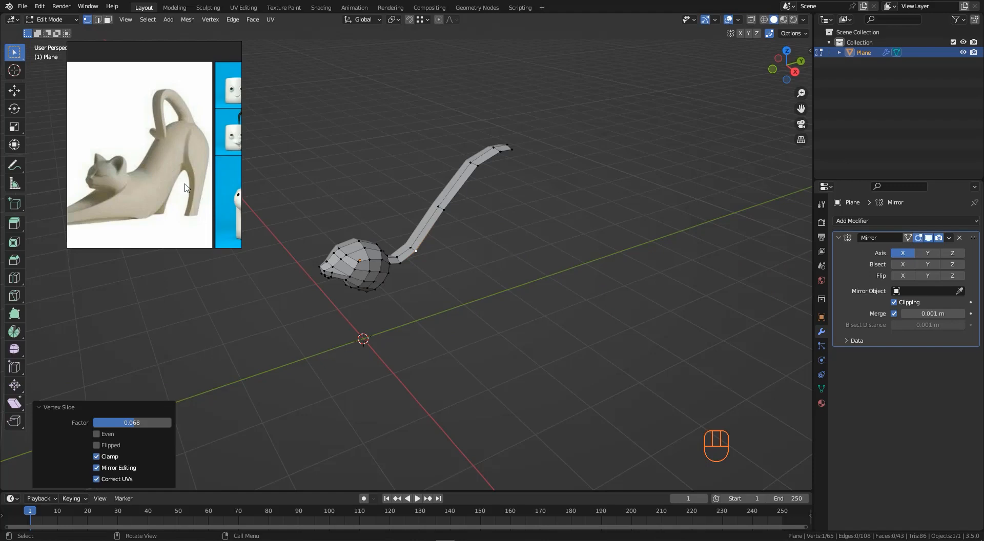
- Pan and zoom the reference image to examine the cat's tail and hind leg
{"action": "scroll", "coordinate": [170, 183], "scroll_direction": "down", "scroll_amount": 2}
{"action": "middle_click_drag", "start_coordinate": [167, 182], "coordinate": [190, 170]}
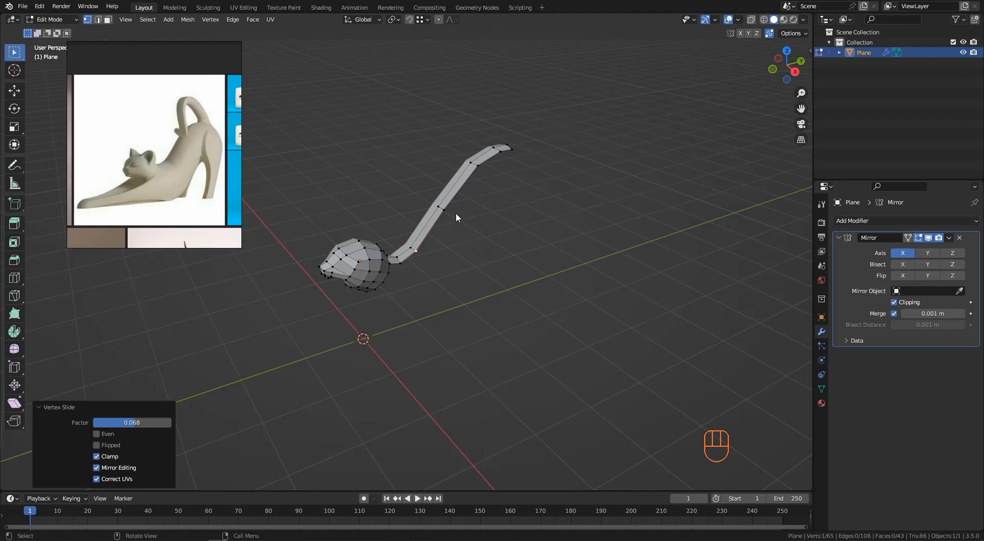
{"action": "middle_click_drag", "start_coordinate": [206, 140], "coordinate": [168, 109]}
{"action": "scroll", "coordinate": [184, 142], "scroll_direction": "up", "scroll_amount": 3}
{"action": "left_click_drag", "start_coordinate": [178, 254], "coordinate": [177, 230]}
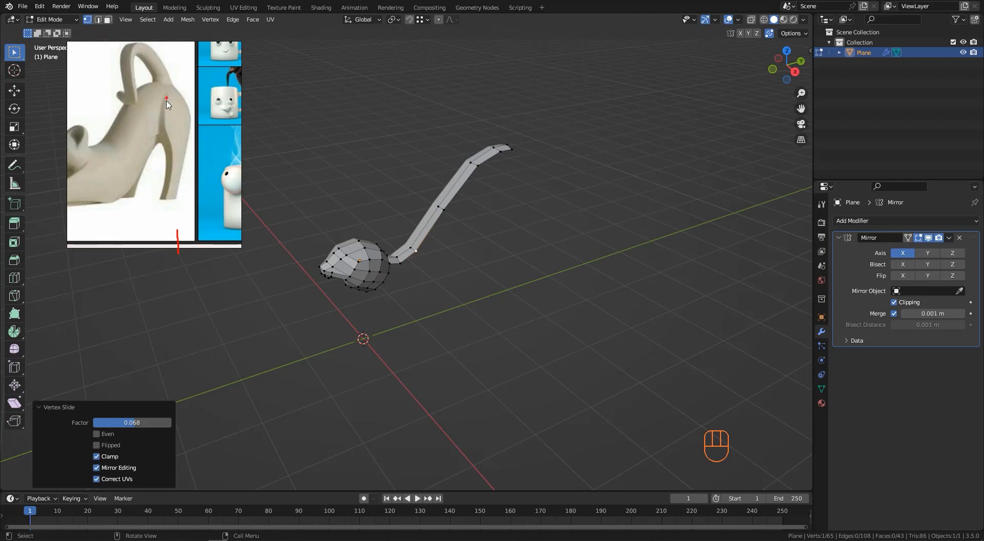
{"action": "mouse_move", "coordinate": [166, 97]}
{"action": "left_mouse_down"}
{"action": "mouse_move", "coordinate": [171, 196]}
{"action": "mouse_move", "coordinate": [158, 133]}
{"action": "left_mouse_up"}
{"action": "left_click_drag", "start_coordinate": [178, 98], "coordinate": [175, 154]}
{"action": "mouse_move", "coordinate": [148, 100]}
{"action": "left_mouse_down"}
{"action": "mouse_move", "coordinate": [135, 148]}
{"action": "mouse_move", "coordinate": [152, 102]}
{"action": "left_mouse_up"}
{"action": "middle_click_drag", "start_coordinate": [495, 188], "coordinate": [527, 163]}
{"action": "key", "text": "KP_3"}
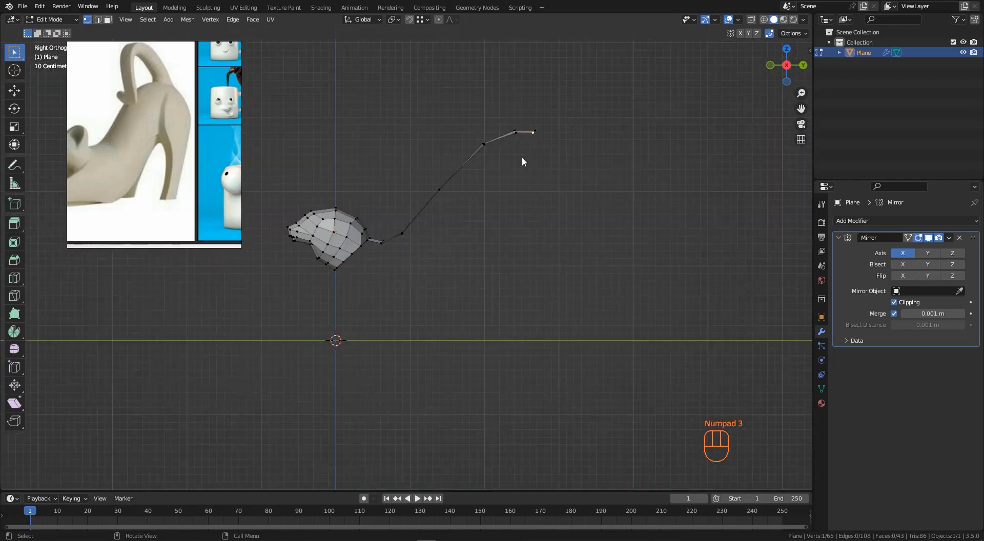
{"action": "scroll", "coordinate": [527, 164], "scroll_direction": "down", "scroll_amount": 2}
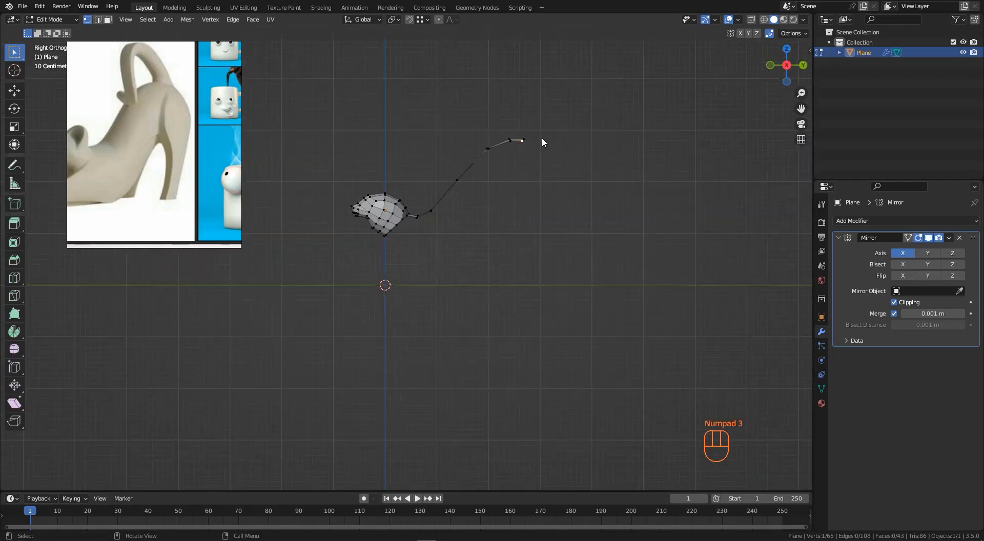
{"action": "scroll", "coordinate": [526, 128], "scroll_direction": "up", "scroll_amount": 3}
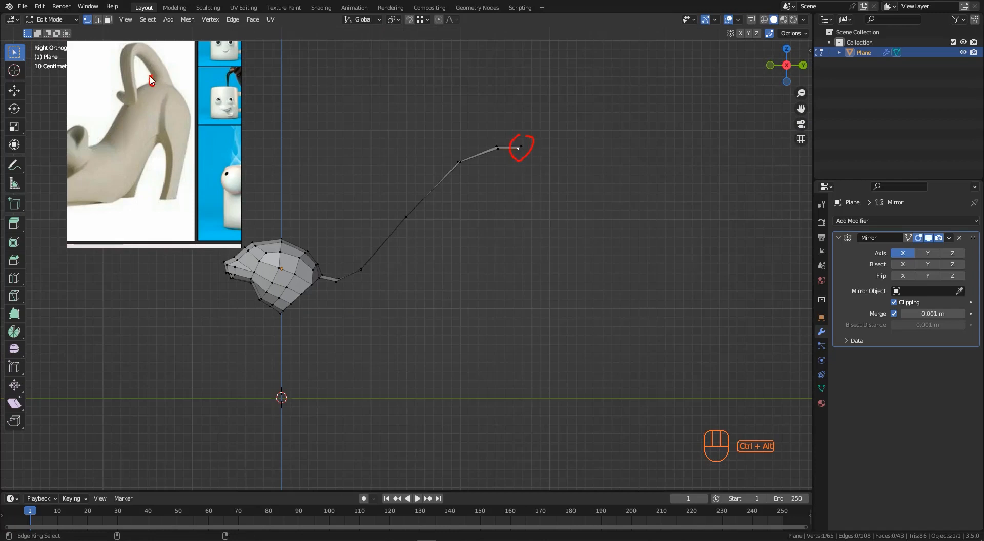
{"action": "left_click_drag", "start_coordinate": [149, 76], "coordinate": [151, 82]}
{"action": "left_click_drag", "start_coordinate": [168, 101], "coordinate": [166, 165]}
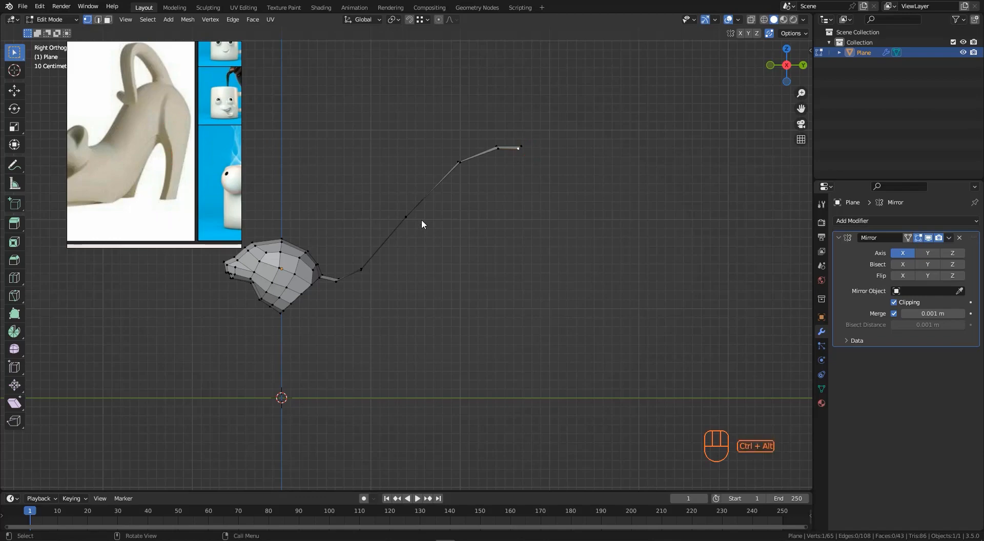
{"action": "middle_click_drag", "start_coordinate": [506, 139], "coordinate": [556, 191]}
{"action": "left_click_drag", "start_coordinate": [519, 151], "coordinate": [488, 172]}
{"action": "scroll", "coordinate": [487, 173], "scroll_direction": "up", "scroll_amount": 2}
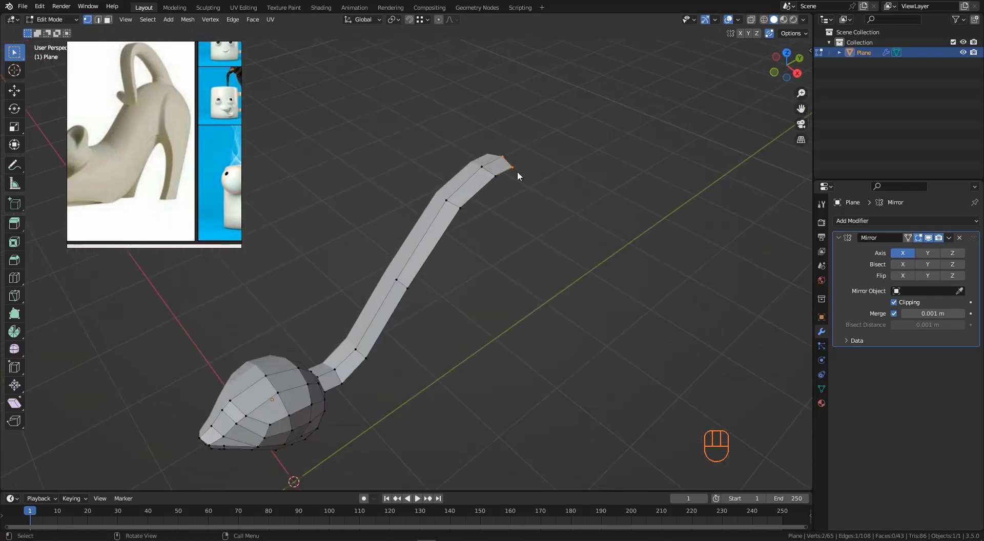
{"action": "key", "text": "shift+d"}
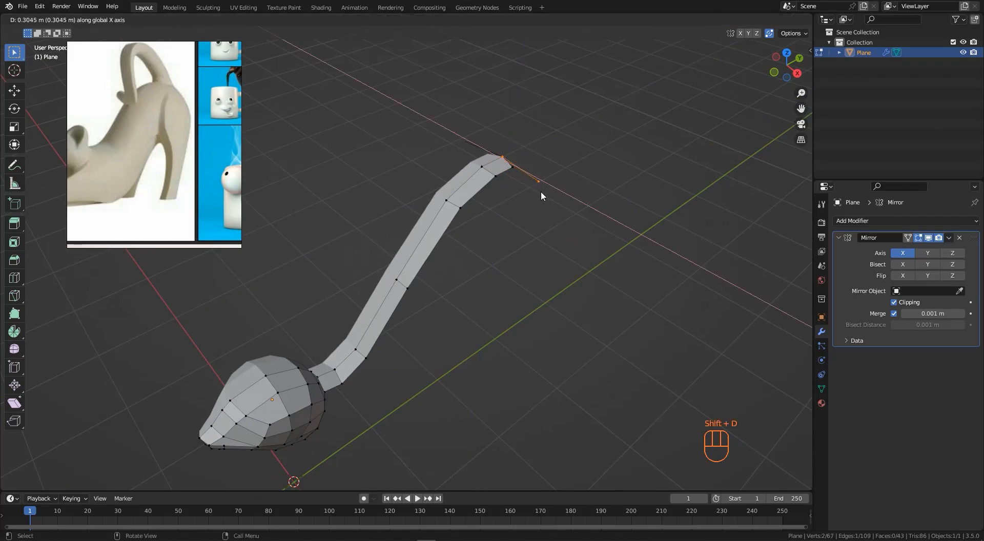
{"action": "right_click", "coordinate": [539, 191]}
{"action": "mouse_move", "coordinate": [539, 186]}
{"action": "middle_mouse_down"}
{"action": "mouse_move", "coordinate": [501, 167]}
{"action": "mouse_move", "coordinate": [542, 182]}
{"action": "middle_mouse_up"}
{"action": "left_click", "coordinate": [508, 169]}
{"action": "key", "text": "ctrl+z"}
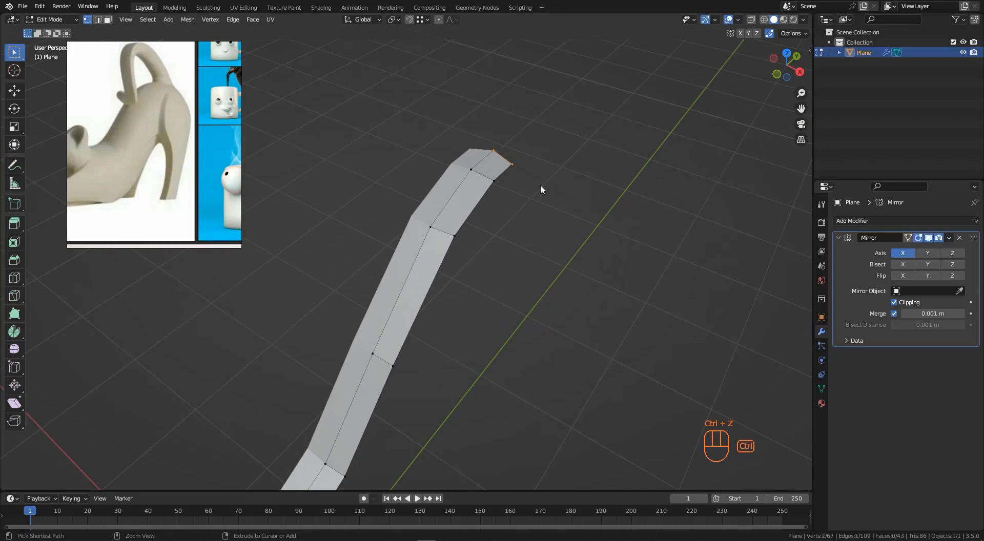
- Duplicate the tail-tip vertex, offset it about 0.18 m along X, and move it down below the tail
{"action": "left_click", "coordinate": [515, 165]}
{"action": "key", "text": "shift+d"}
{"action": "key", "text": "g"}
{"action": "key", "text": "x"}
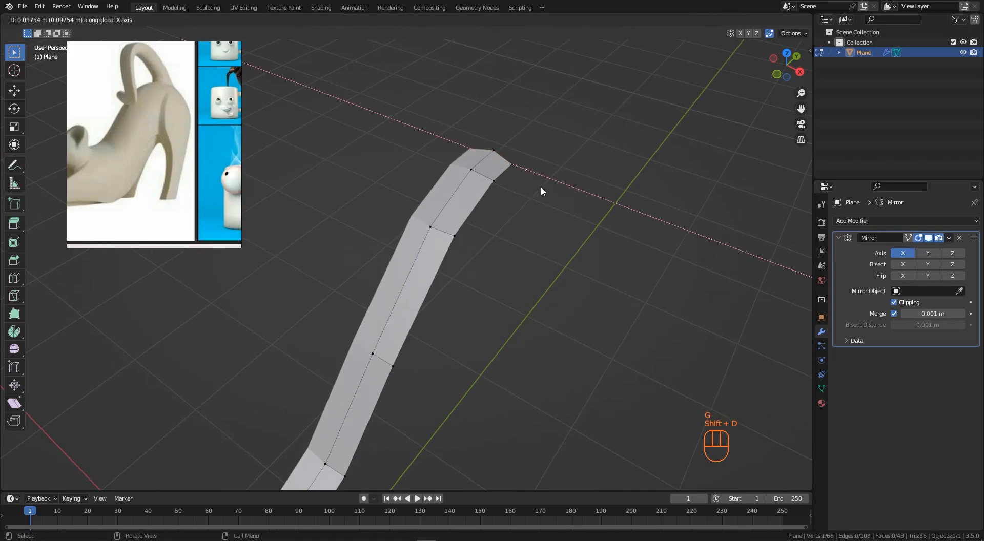
{"action": "left_click", "coordinate": [552, 191]}
{"action": "middle_click_drag", "start_coordinate": [552, 192], "coordinate": [517, 167]}
{"action": "key", "text": "KP_3"}
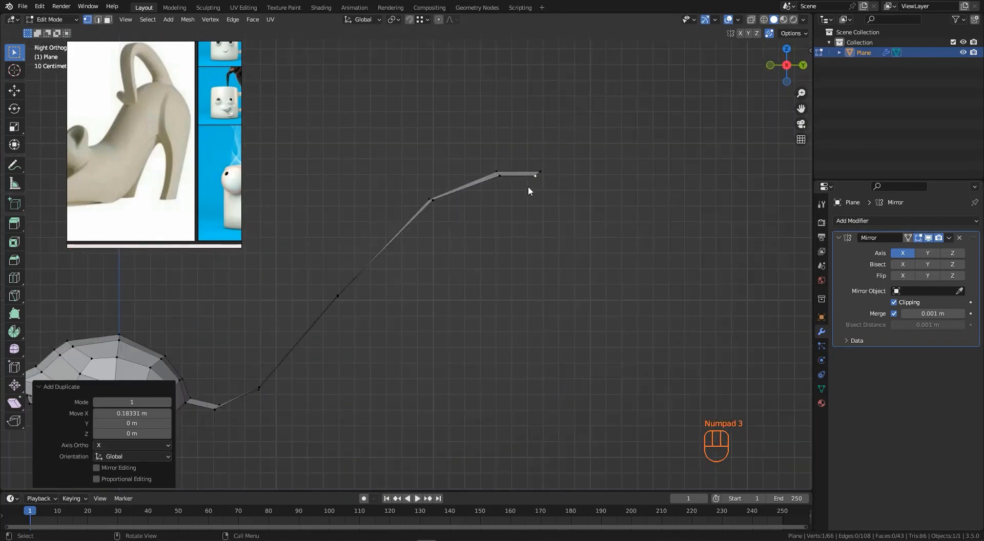
{"action": "key", "text": "g"}
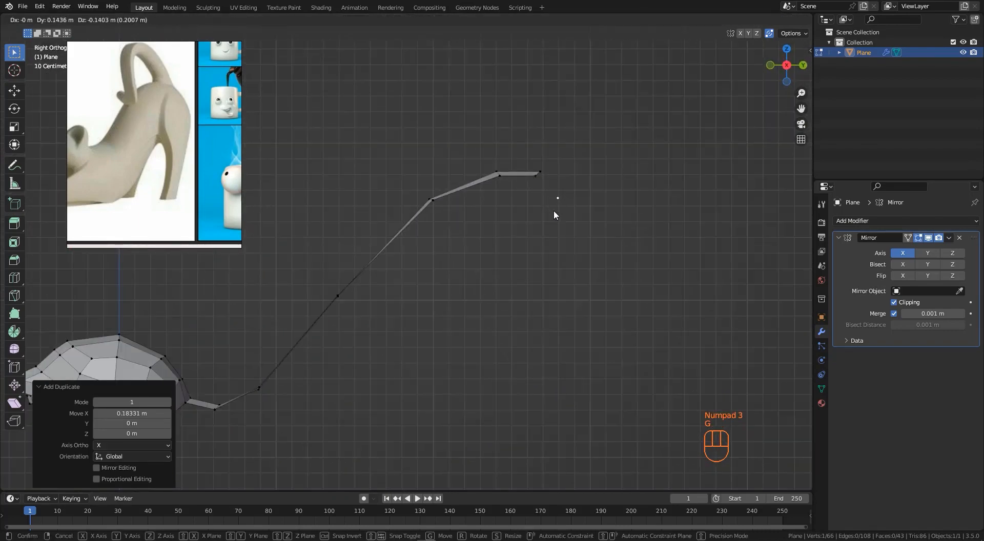
{"action": "left_click", "coordinate": [555, 214]}
- Extrude the duplicated vertex downward into a short edge
{"action": "scroll", "coordinate": [555, 210], "scroll_direction": "down", "scroll_amount": 2}
{"action": "key", "text": "e"}
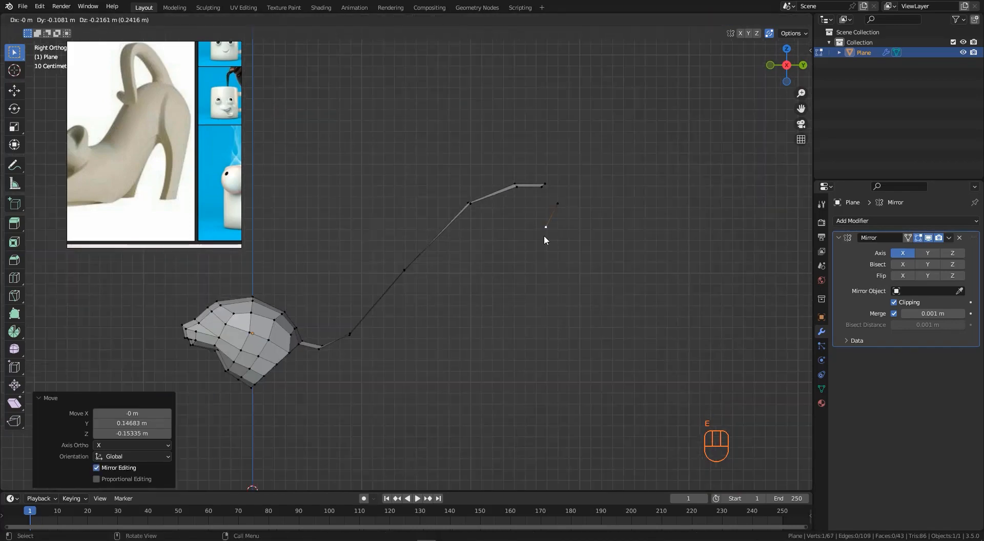
{"action": "left_click", "coordinate": [541, 241]}
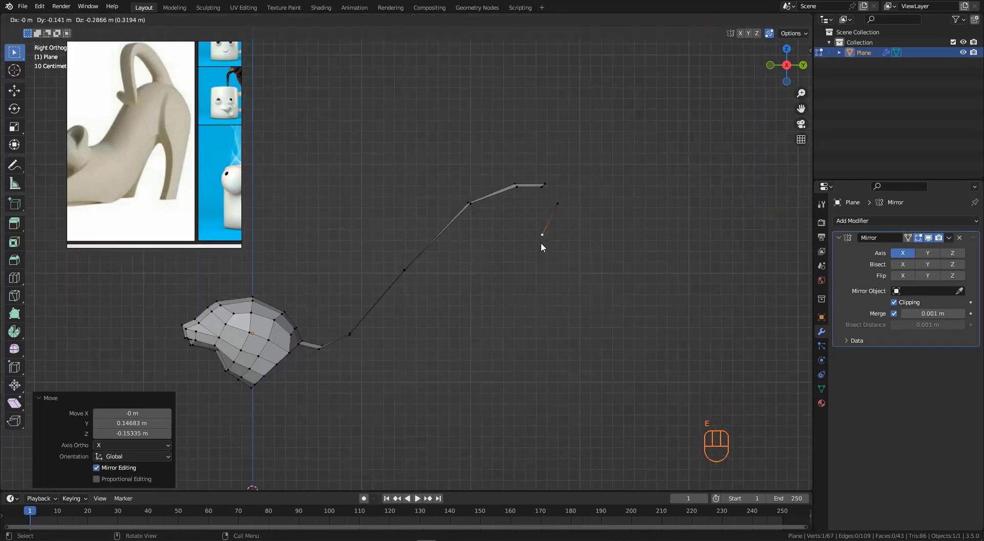
{"action": "middle_click_drag", "start_coordinate": [540, 242], "coordinate": [559, 208]}
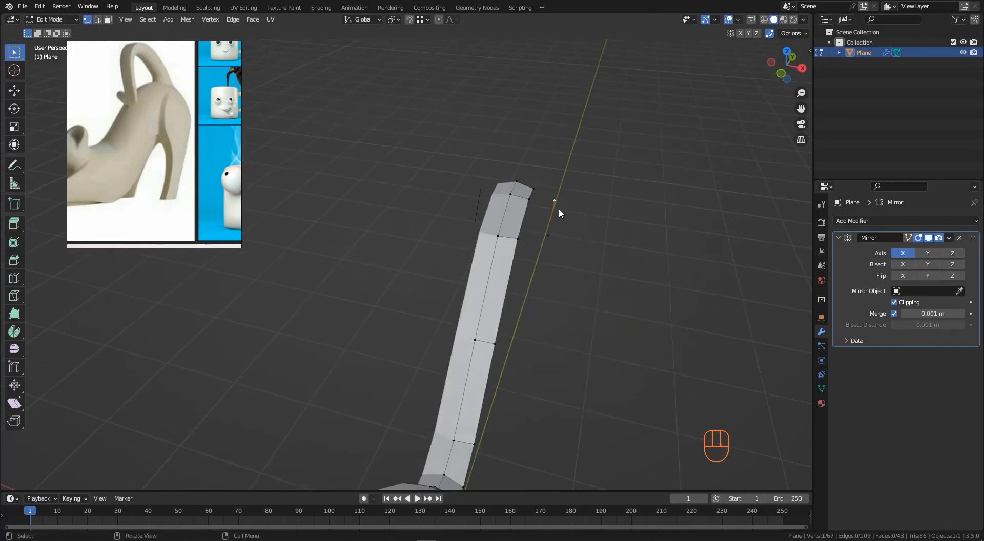
- Move the new edge about 0.38 m along X and extrude it about 0.14 m along X into a face
{"action": "left_click", "coordinate": [550, 231], "text": "shift"}
{"action": "key", "text": "g"}
{"action": "key", "text": "x"}
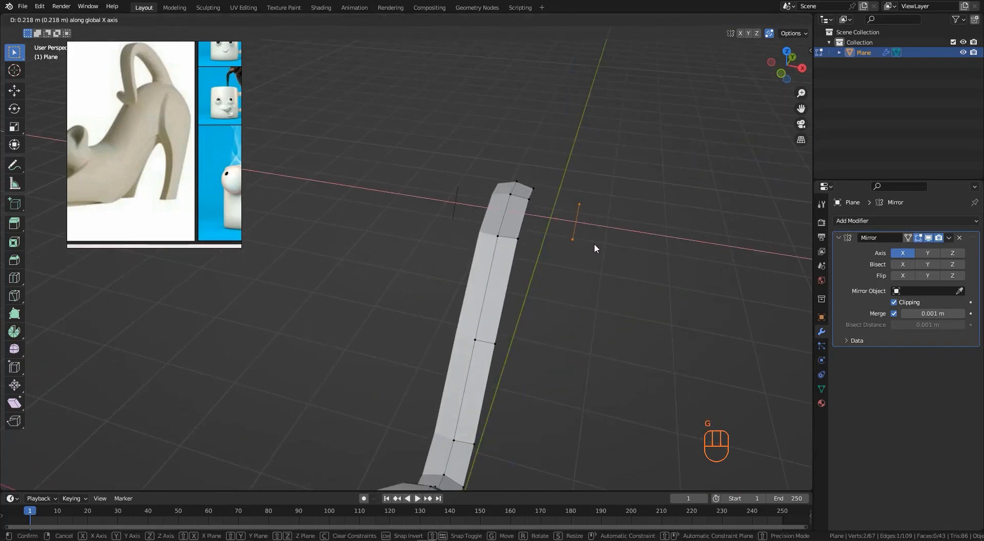
{"action": "left_click", "coordinate": [611, 250]}
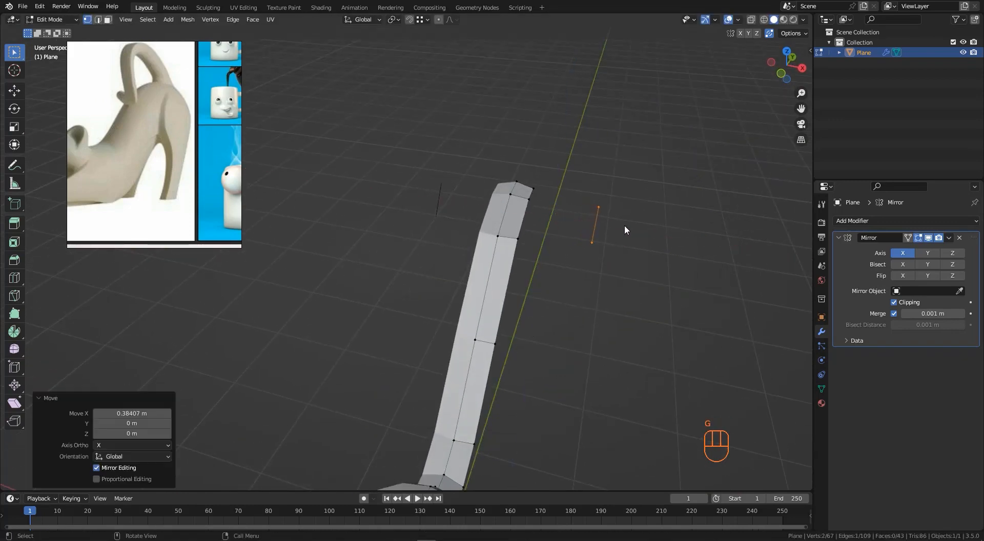
{"action": "key", "text": "e"}
{"action": "left_click", "coordinate": [608, 224]}
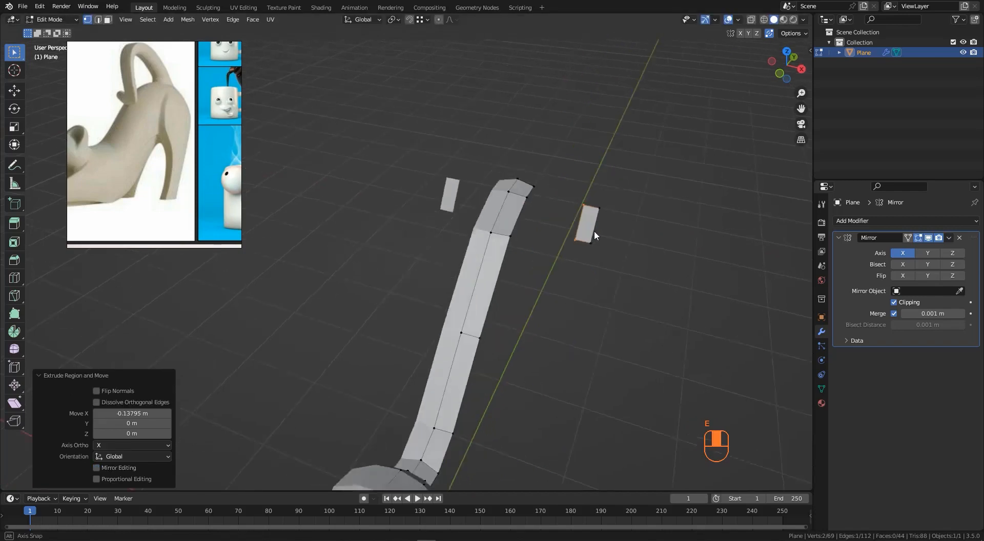
- Slide a corner vertex of the leg face along its edge, then move it about 0.04 m along Y and 0.03 m up in side view
{"action": "middle_click_drag", "start_coordinate": [595, 228], "coordinate": [606, 208]}
{"action": "left_click", "coordinate": [607, 210]}
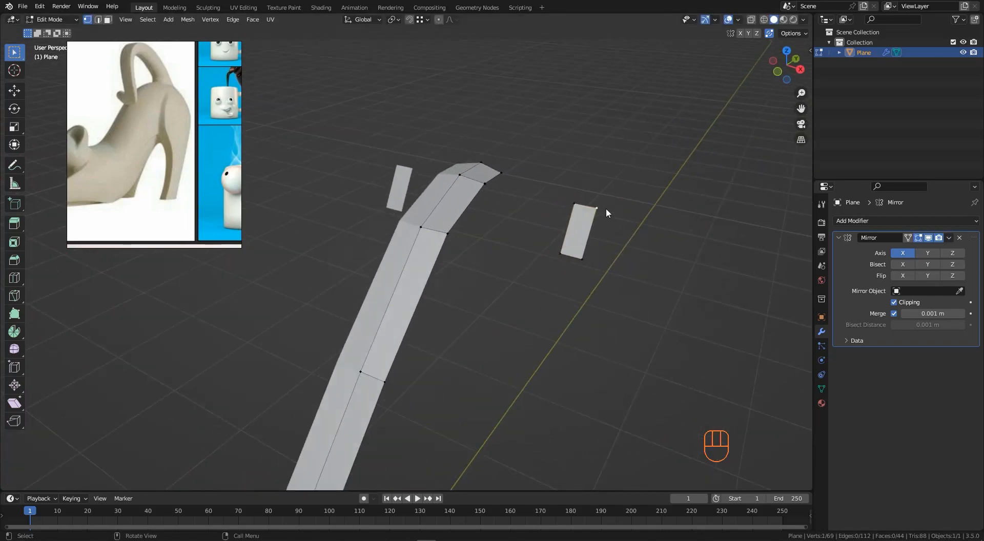
{"action": "key", "text": "g"}
{"action": "key", "text": "g"}
{"action": "left_click", "coordinate": [514, 229]}
{"action": "scroll", "coordinate": [514, 230], "scroll_direction": "down", "scroll_amount": 3}
{"action": "mouse_move", "coordinate": [514, 229]}
{"action": "middle_mouse_down"}
{"action": "mouse_move", "coordinate": [544, 241]}
{"action": "mouse_move", "coordinate": [533, 235]}
{"action": "middle_mouse_up"}
{"action": "left_click_drag", "start_coordinate": [523, 233], "coordinate": [563, 261]}
{"action": "key", "text": "KP_3"}
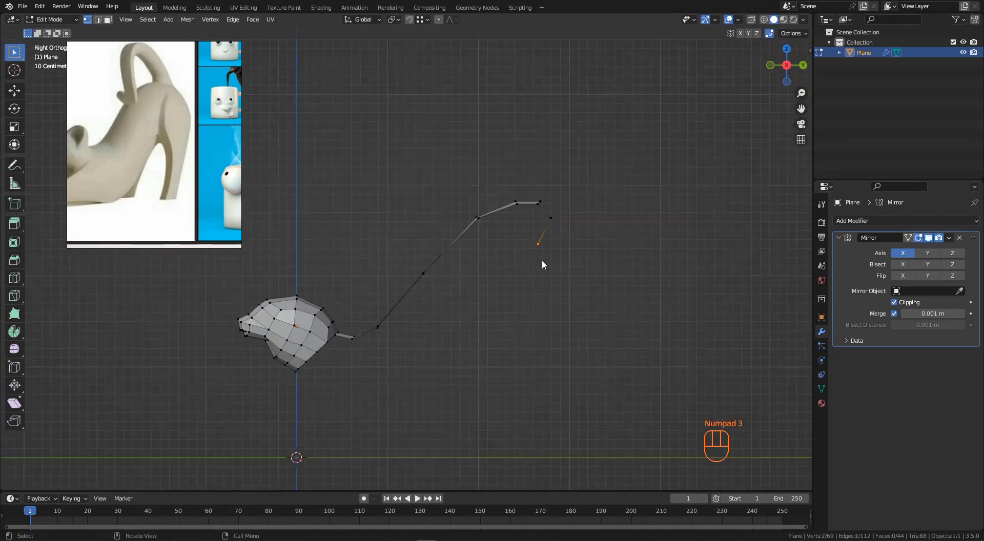
{"action": "key", "text": "g"}
{"action": "left_click", "coordinate": [540, 258]}
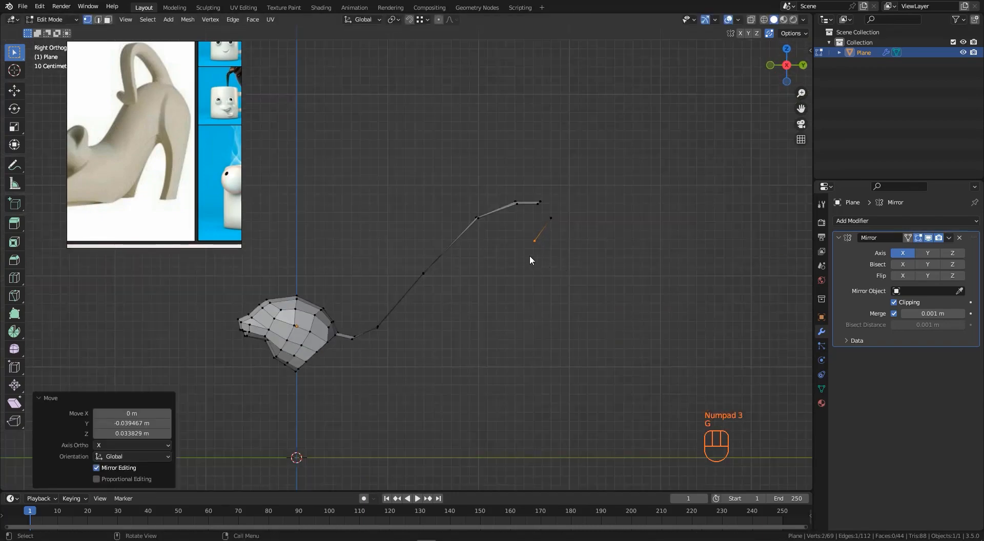
- Extrude the leg face's lower vertex downward twice, about 0.28 m and then 0.33 m down, outlining the hind leg
{"action": "mouse_move", "coordinate": [530, 256]}
{"action": "middle_mouse_down"}
{"action": "mouse_move", "coordinate": [527, 243]}
{"action": "mouse_move", "coordinate": [542, 246]}
{"action": "middle_mouse_up"}
{"action": "scroll", "coordinate": [533, 239], "scroll_direction": "up", "scroll_amount": 3}
{"action": "left_click_drag", "start_coordinate": [516, 227], "coordinate": [601, 271]}
{"action": "scroll", "coordinate": [519, 239], "scroll_direction": "up", "scroll_amount": 1}
{"action": "middle_click_drag", "start_coordinate": [519, 238], "coordinate": [509, 263]}
{"action": "left_click_drag", "start_coordinate": [501, 268], "coordinate": [574, 221]}
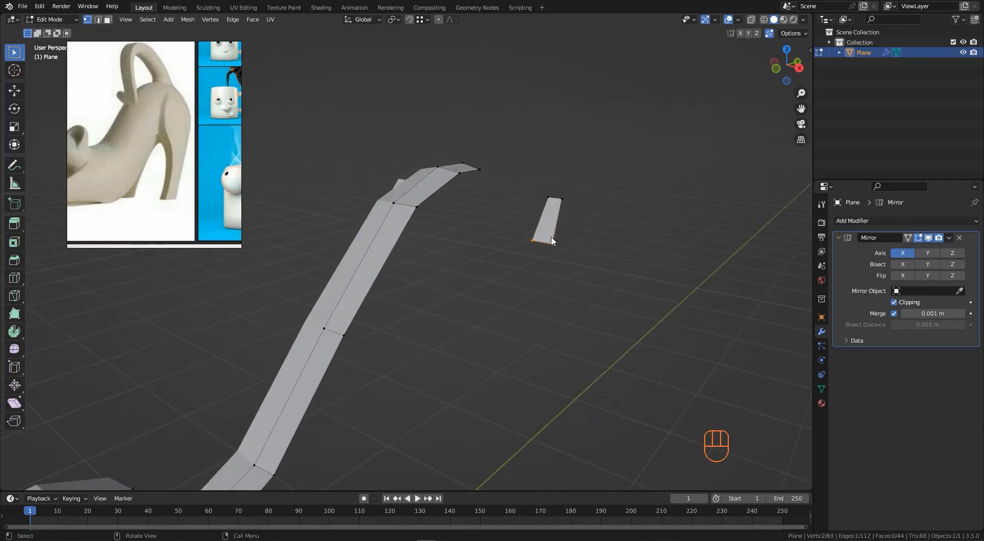
{"action": "left_click_drag", "start_coordinate": [506, 260], "coordinate": [577, 220]}
{"action": "key", "text": "KP_3"}
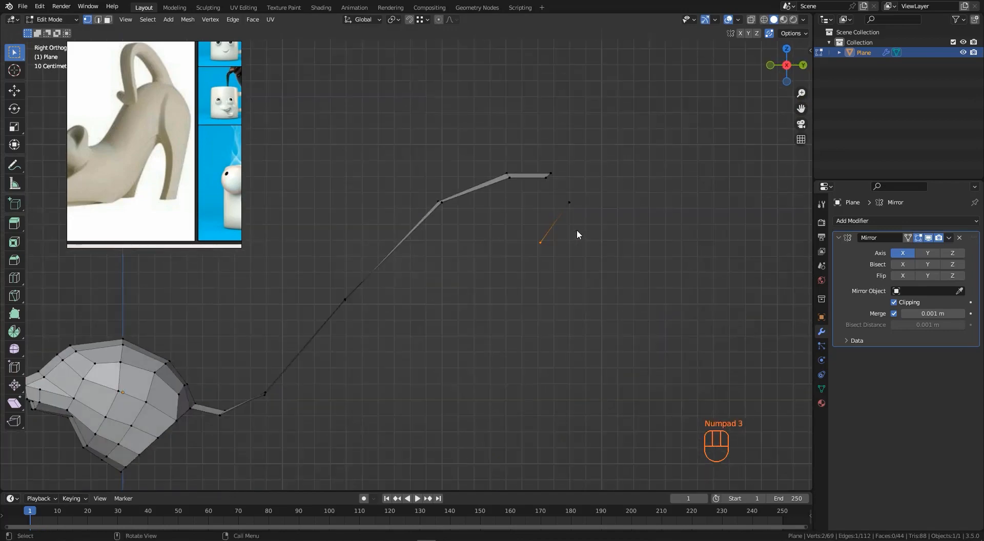
{"action": "key", "text": "e"}
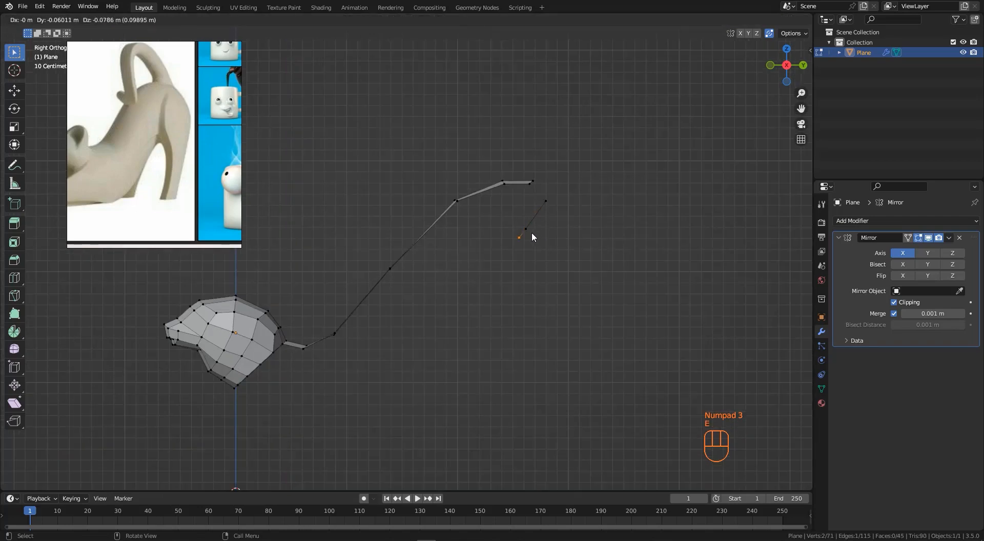
{"action": "left_click", "coordinate": [522, 255]}
{"action": "key", "text": "e"}
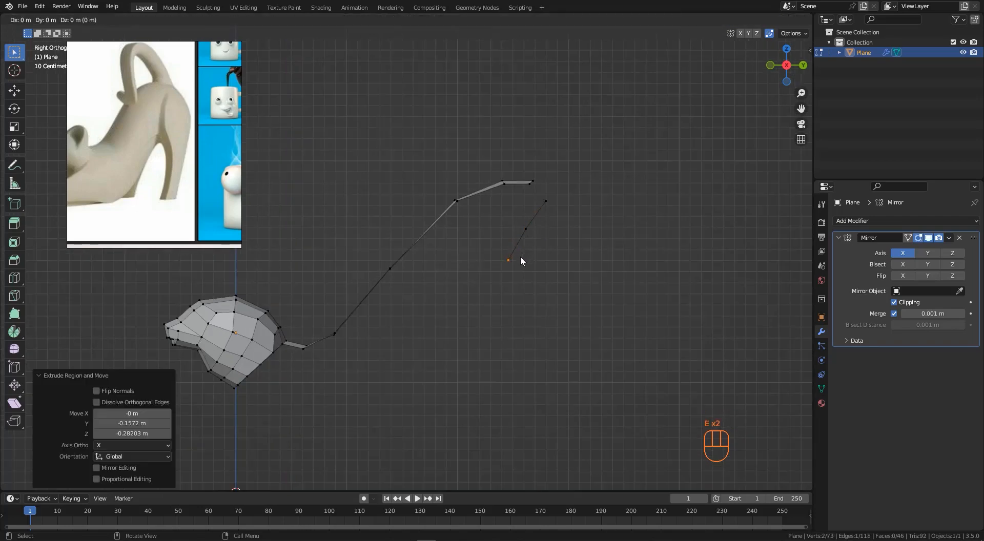
{"action": "left_click", "coordinate": [518, 291]}
{"action": "scroll", "coordinate": [494, 271], "scroll_direction": "down", "scroll_amount": 2}
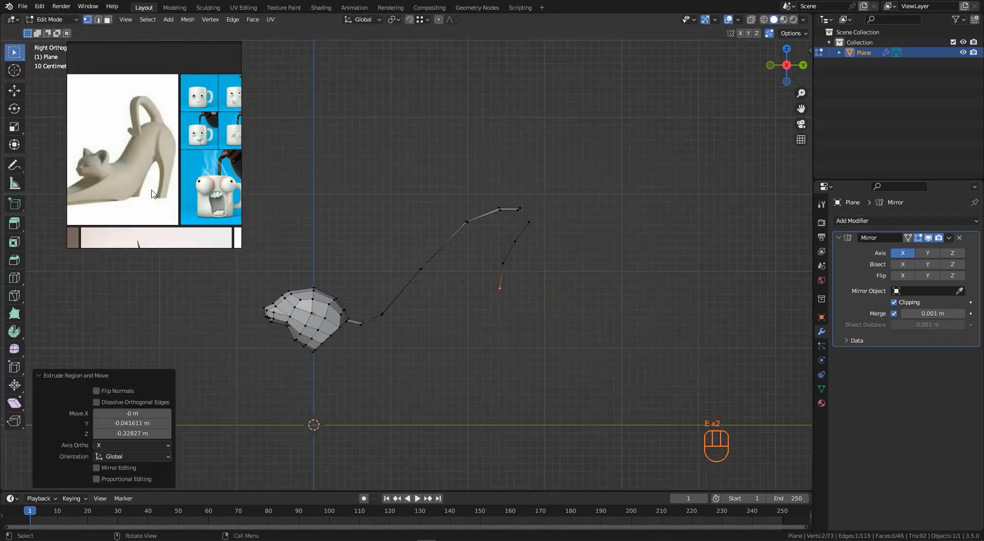
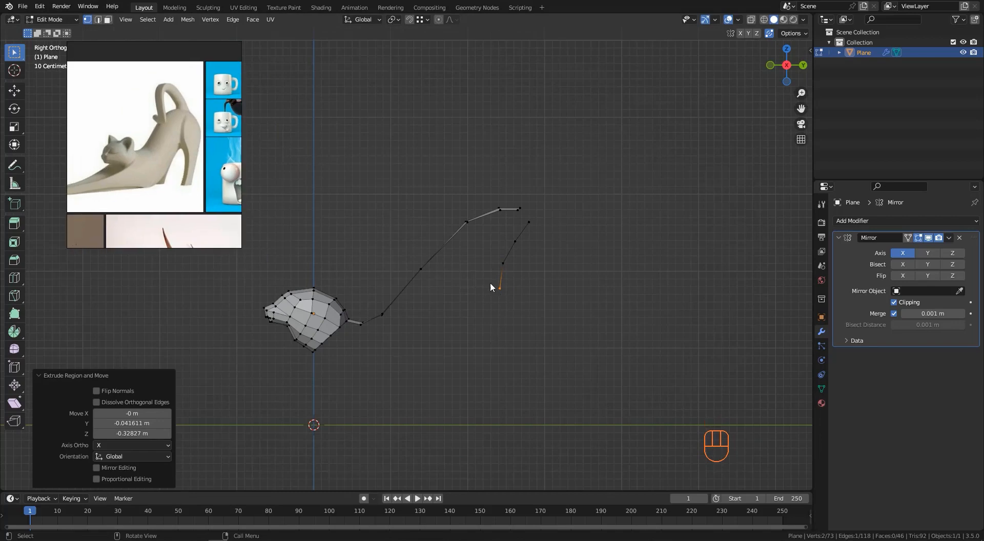
- Extrude the hind leg's end vertex downward four more times until it reaches the ground line in side view
{"action": "key", "text": "e"}
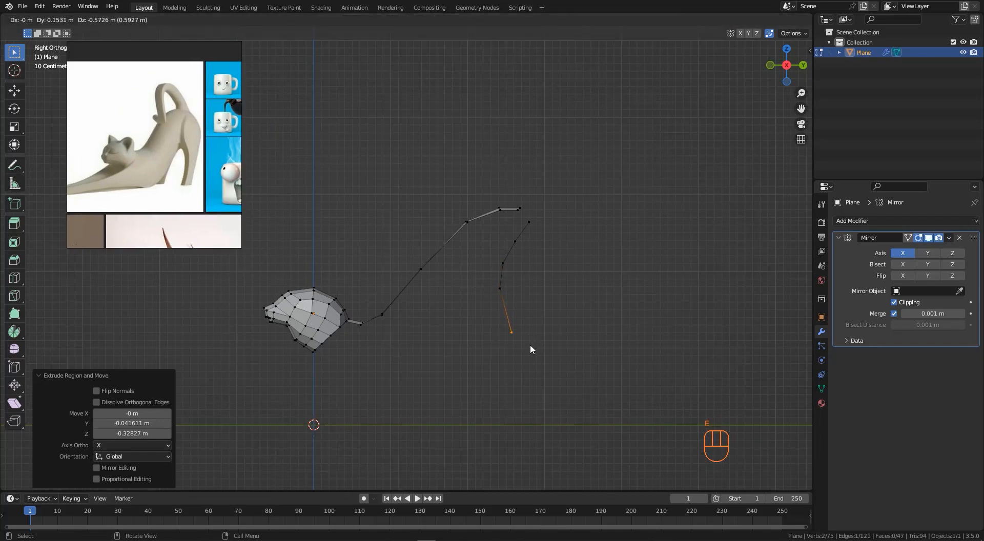
{"action": "left_click", "coordinate": [527, 336]}
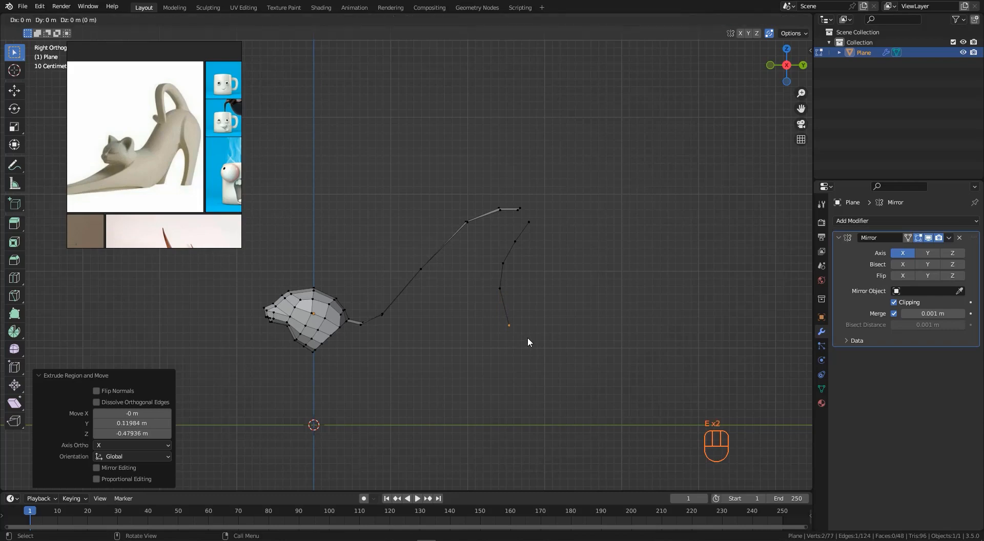
{"action": "key", "text": "e"}
{"action": "left_click", "coordinate": [540, 377]}
{"action": "scroll", "coordinate": [513, 297], "scroll_direction": "down", "scroll_amount": 2}
{"action": "scroll", "coordinate": [514, 299], "scroll_direction": "up", "scroll_amount": 2}
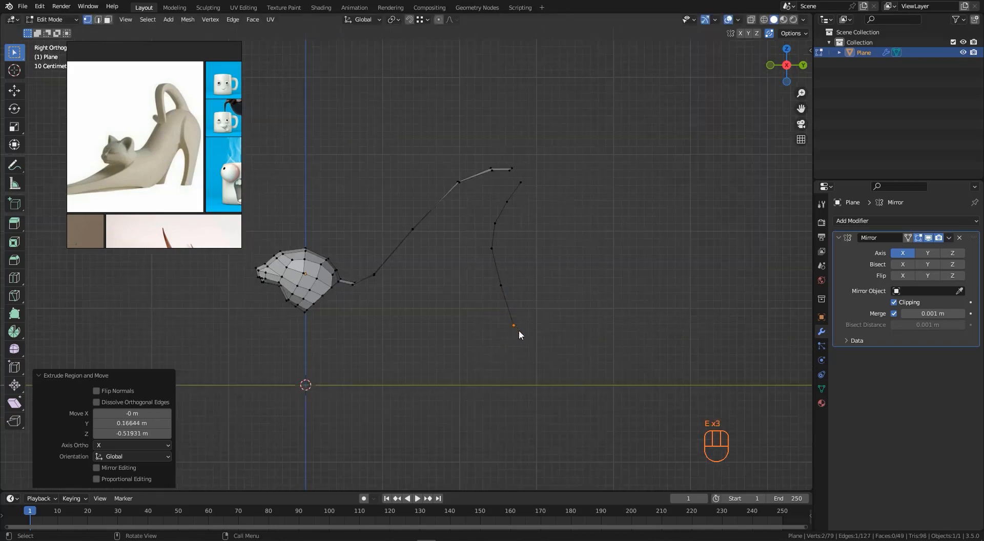
{"action": "key", "text": "e"}
{"action": "left_click", "coordinate": [519, 360]}
{"action": "key", "text": "e"}
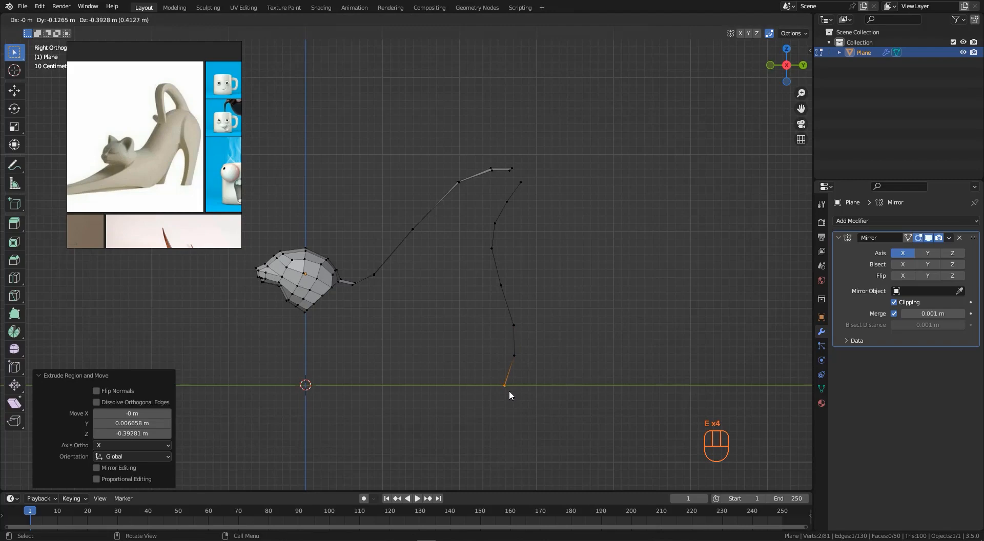
{"action": "left_click", "coordinate": [509, 390]}
- Select the hind leg's lower faces and move them about 0.08 m along X
{"action": "middle_click_drag", "start_coordinate": [494, 321], "coordinate": [585, 257]}
{"action": "scroll", "coordinate": [500, 298], "scroll_direction": "up", "scroll_amount": 2}
{"action": "middle_click_drag", "start_coordinate": [499, 298], "coordinate": [510, 296]}
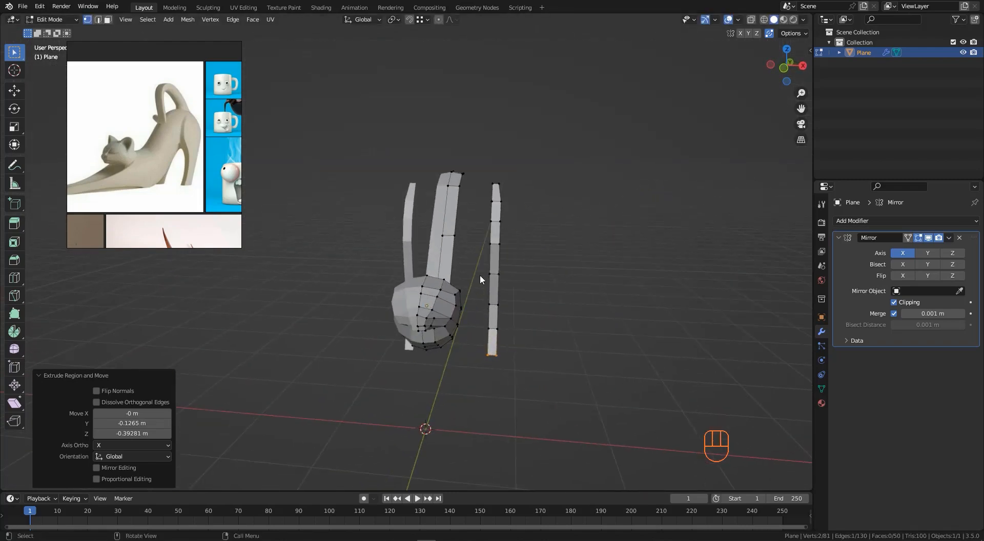
{"action": "left_click_drag", "start_coordinate": [476, 266], "coordinate": [519, 361]}
{"action": "scroll", "coordinate": [509, 293], "scroll_direction": "up", "scroll_amount": 2}
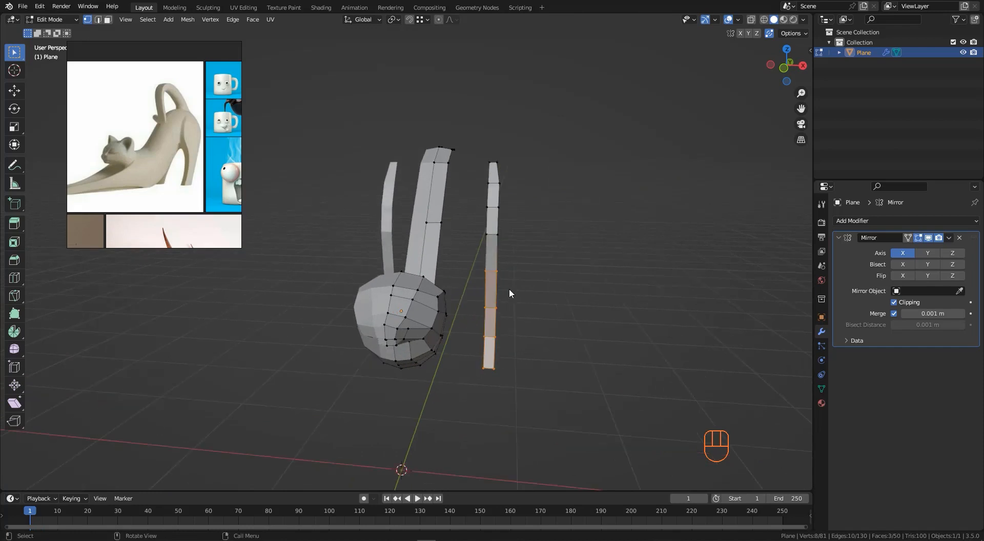
{"action": "key", "text": "g"}
{"action": "key", "text": "x"}
{"action": "left_click", "coordinate": [515, 293]}
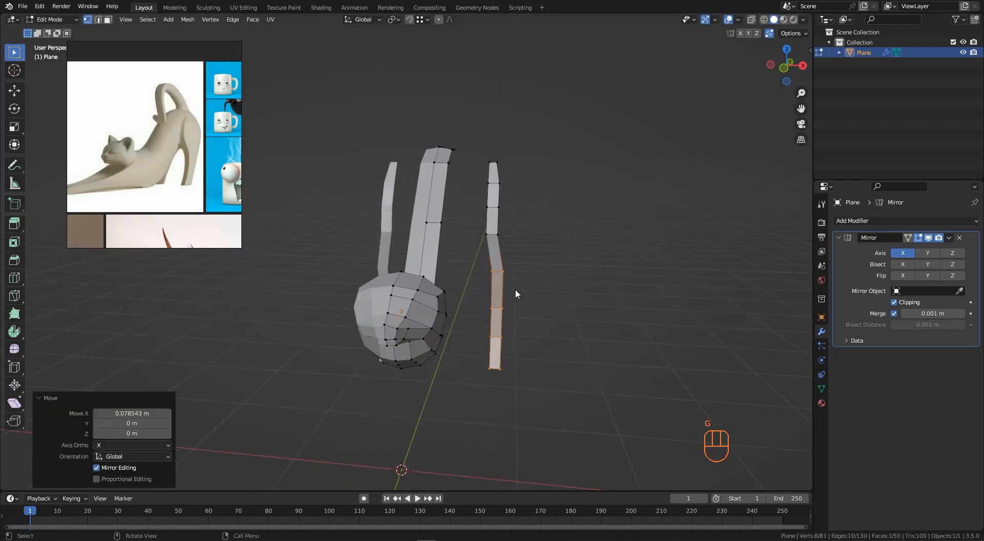
- Select the leg's lowest two faces and move them about 0.07 m along X
{"action": "left_click_drag", "start_coordinate": [484, 308], "coordinate": [516, 377]}
{"action": "key", "text": "g"}
{"action": "middle_click", "coordinate": [518, 323]}
{"action": "left_click", "coordinate": [521, 323]}
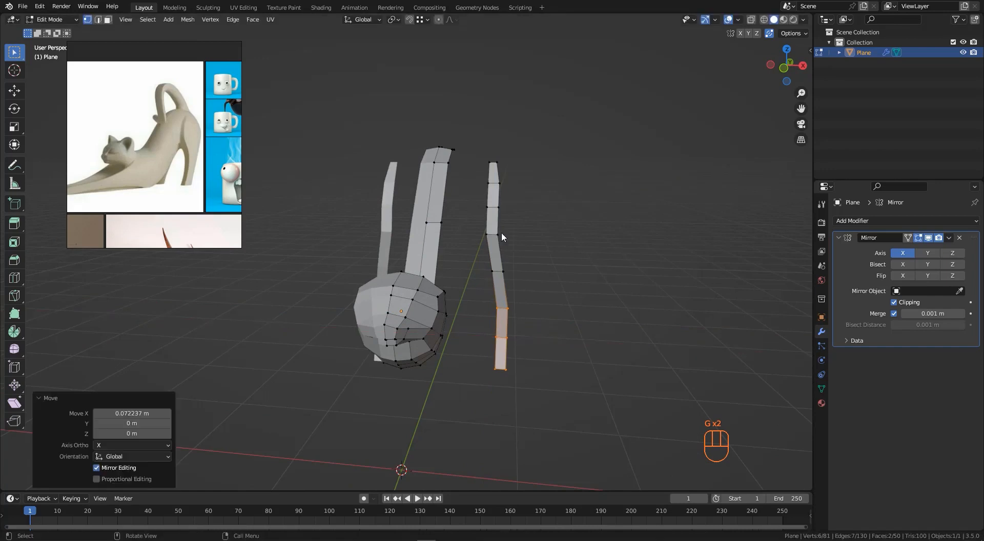
- Select the leg's middle edge and move it about 0.02 m along X
{"action": "left_click_drag", "start_coordinate": [477, 224], "coordinate": [526, 253]}
{"action": "key", "text": "g"}
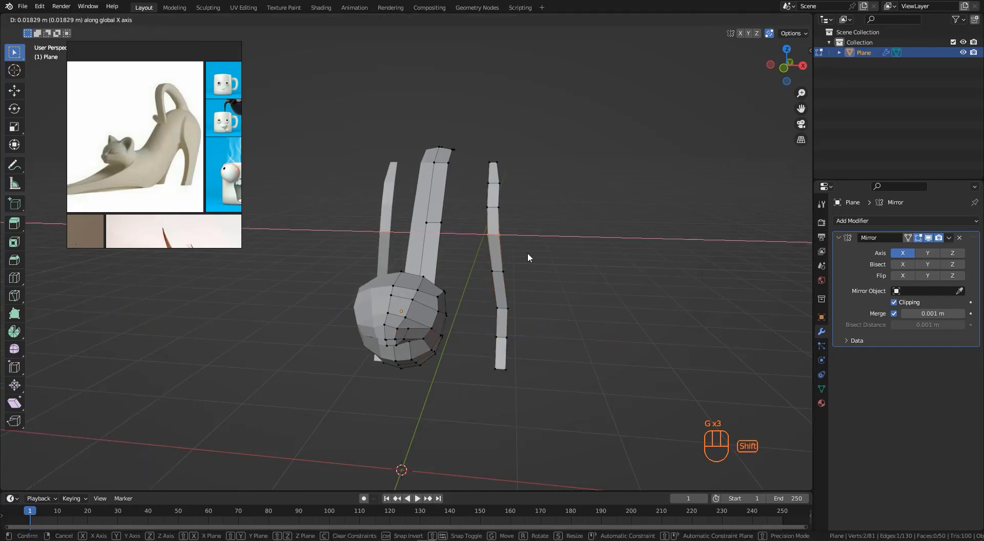
{"action": "left_click", "coordinate": [528, 252], "text": "shift"}
- Select the leg's bottom face and move it about 0.04 m along X
{"action": "scroll", "coordinate": [496, 333], "scroll_direction": "up", "scroll_amount": 2}
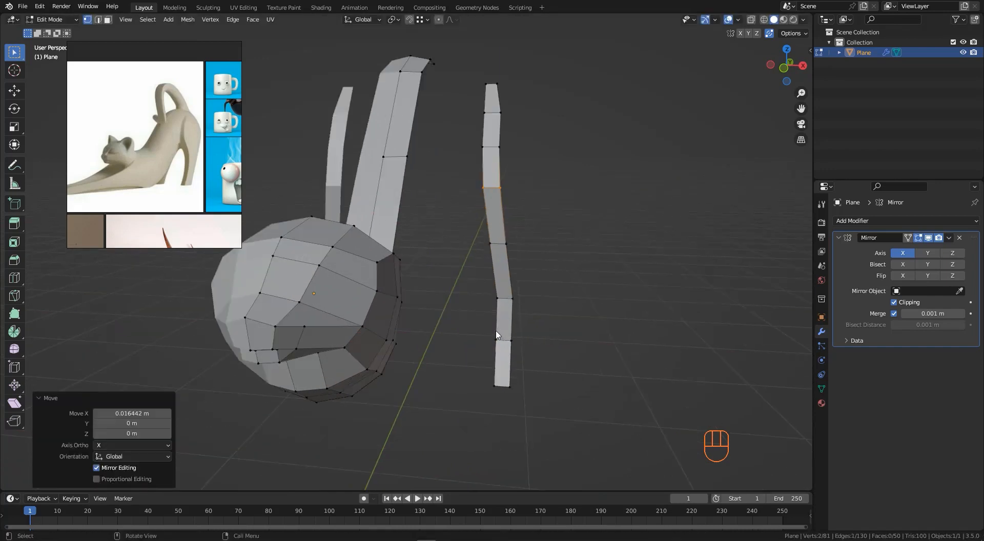
{"action": "left_click_drag", "start_coordinate": [493, 335], "coordinate": [520, 391]}
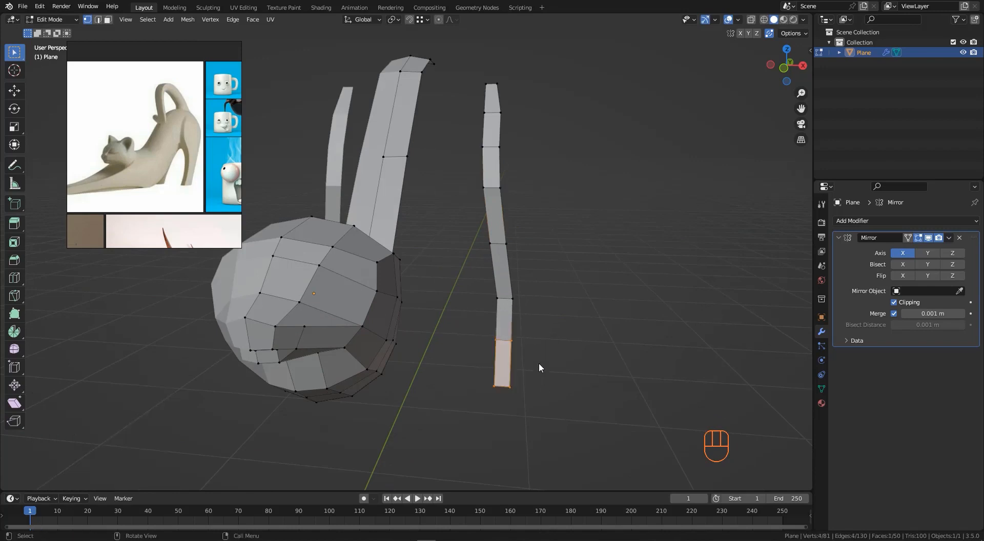
{"action": "key", "text": "g"}
{"action": "key", "text": "x"}
{"action": "left_click", "coordinate": [543, 362]}
- Select an upper hind-leg edge and move it about 0.04 m inward along negative X
{"action": "scroll", "coordinate": [500, 238], "scroll_direction": "down", "scroll_amount": 3}
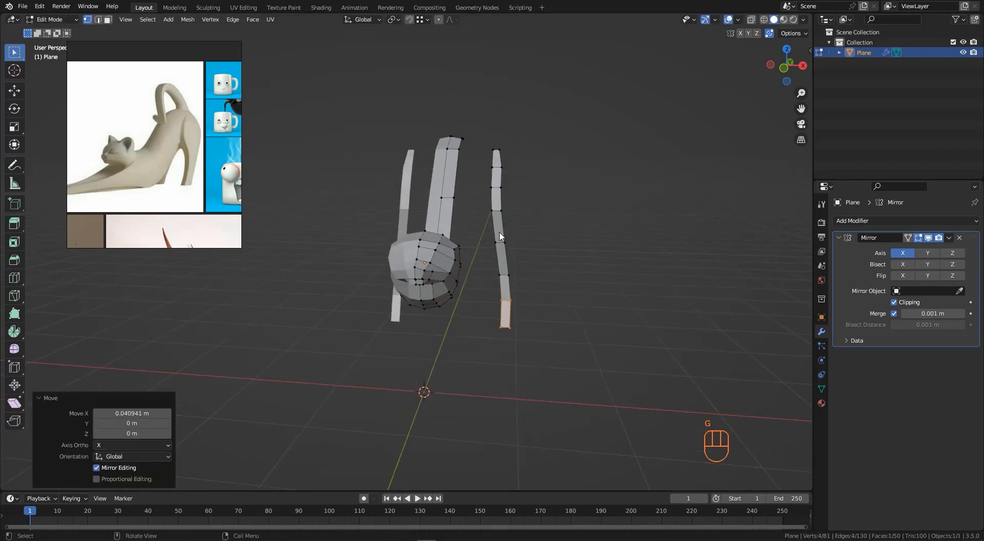
{"action": "middle_click_drag", "start_coordinate": [500, 238], "coordinate": [496, 131]}
{"action": "scroll", "coordinate": [510, 170], "scroll_direction": "up", "scroll_amount": 3}
{"action": "middle_click_drag", "start_coordinate": [509, 170], "coordinate": [498, 181]}
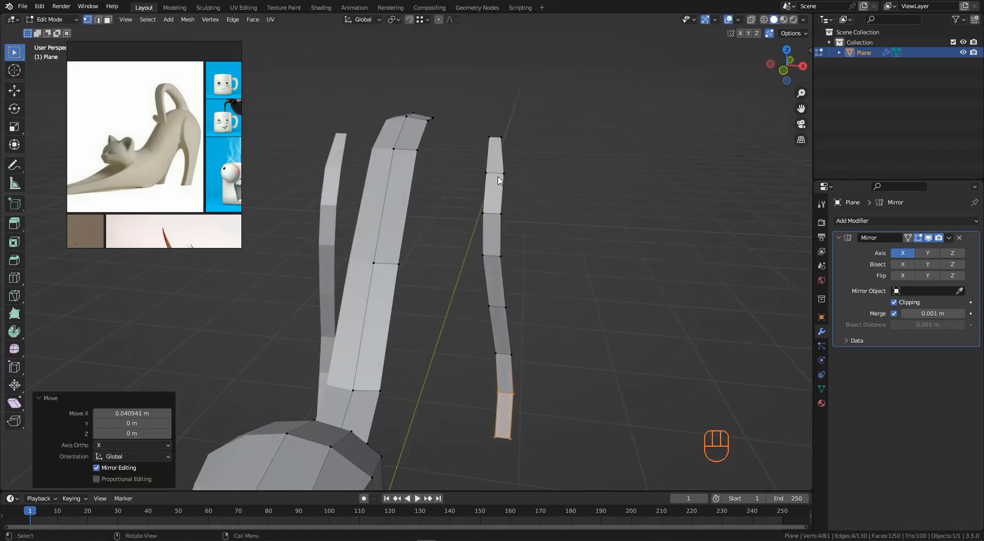
{"action": "left_click", "coordinate": [515, 183]}
{"action": "key", "text": "g"}
{"action": "key", "text": "x"}
{"action": "left_click", "coordinate": [510, 184]}
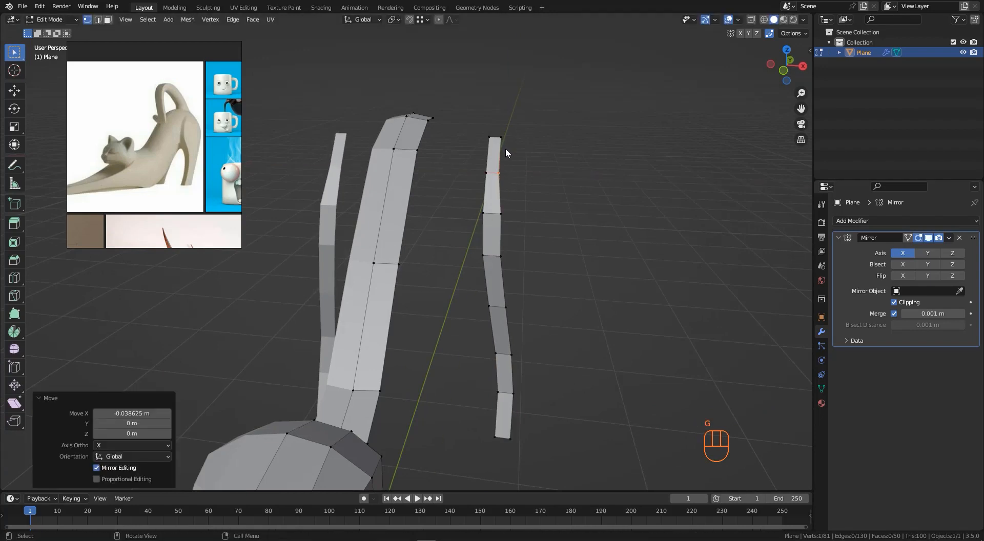
- Slide the hind leg's top vertex along its edge with a factor of 0.348
{"action": "key", "text": "g"}
{"action": "key", "text": "g"}
{"action": "left_click", "coordinate": [511, 144]}
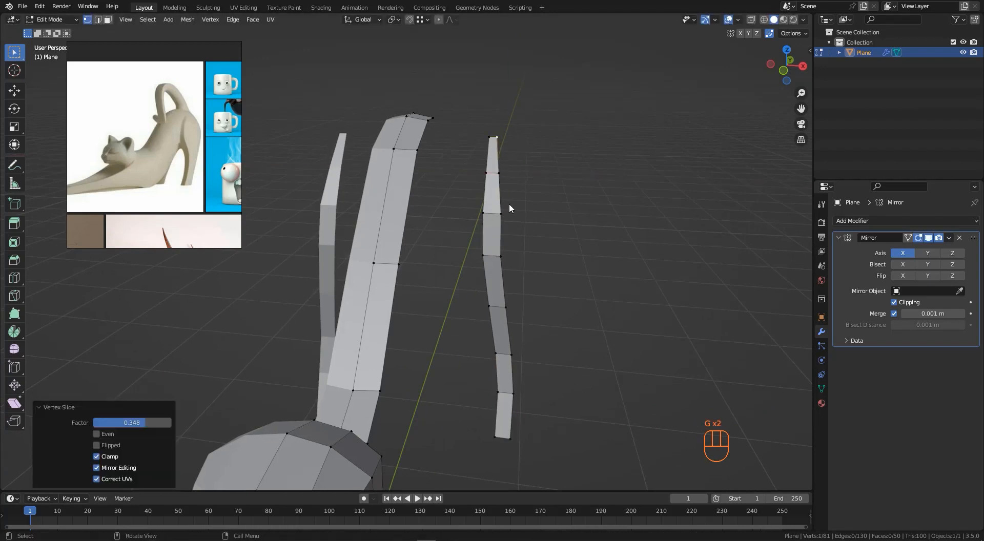
- Select a vertex on the hind leg's side and move it about 0.04 m along X
{"action": "middle_click_drag", "start_coordinate": [509, 202], "coordinate": [513, 201]}
{"action": "left_click", "coordinate": [510, 248]}
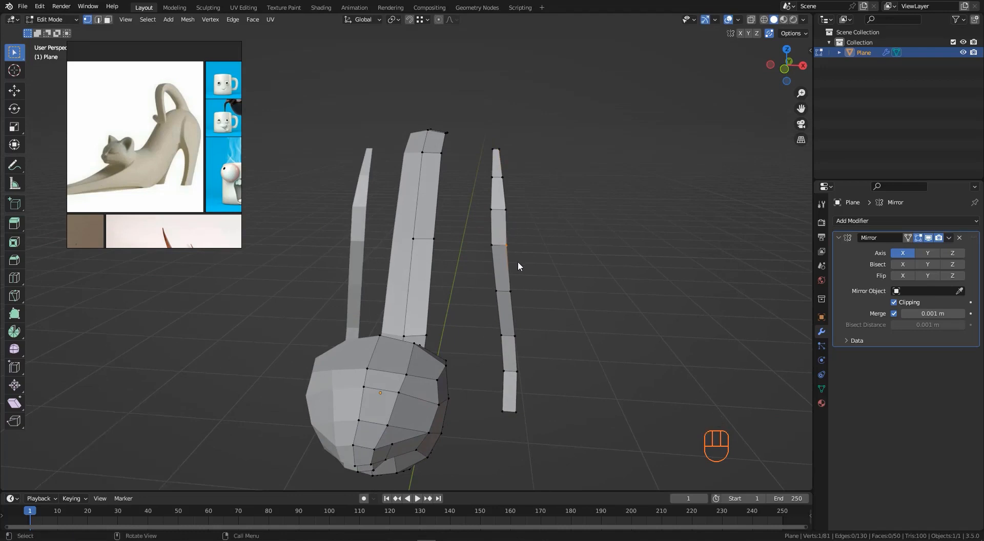
{"action": "key", "text": "g"}
{"action": "key", "text": "g"}
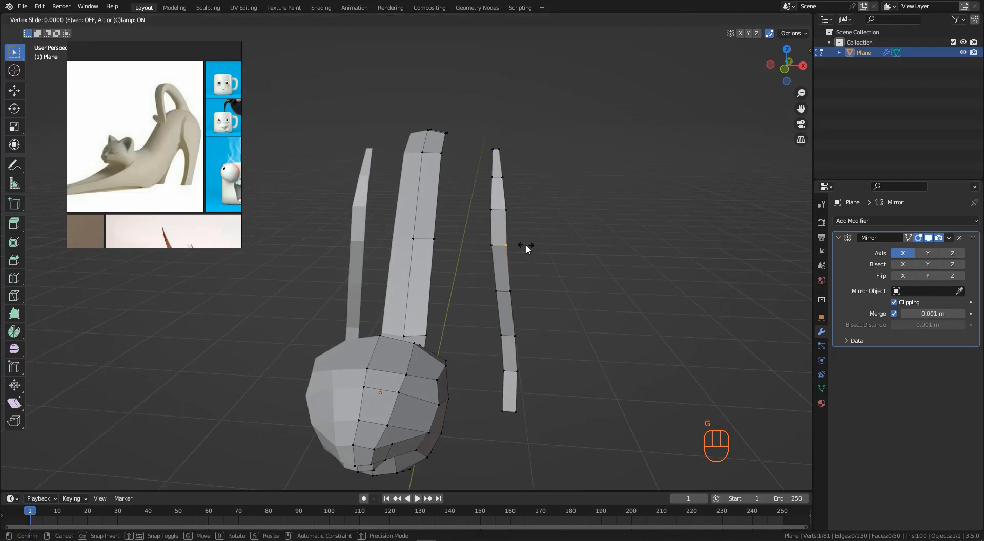
{"action": "key", "text": "g"}
{"action": "key", "text": "x"}
{"action": "left_click", "coordinate": [521, 259]}
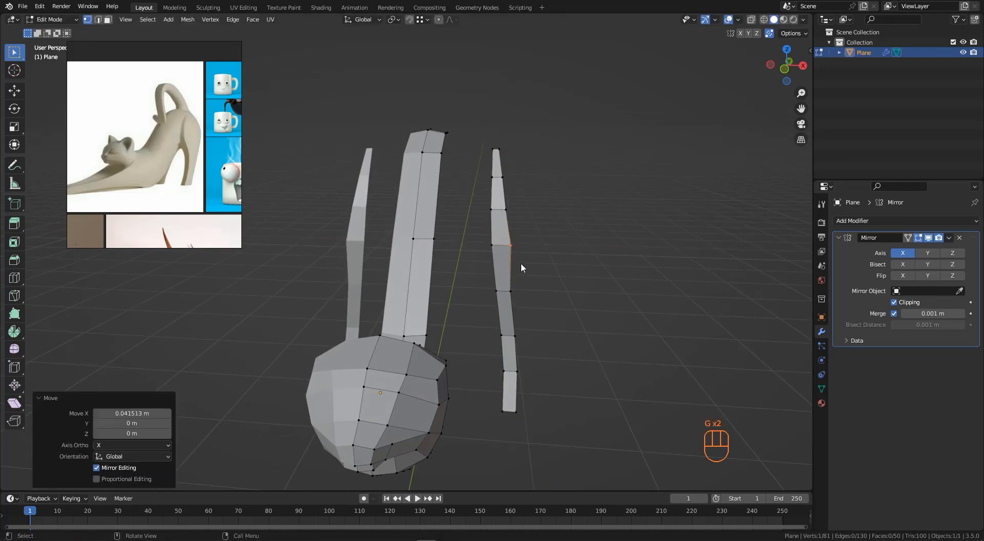
- Move two more hind-leg vertices along X, one about 0.04 m and the other slightly
{"action": "left_click", "coordinate": [510, 290]}
{"action": "key", "text": "g"}
{"action": "key", "text": "x"}
{"action": "left_click", "coordinate": [527, 303]}
{"action": "left_click", "coordinate": [512, 245]}
{"action": "key", "text": "g"}
{"action": "key", "text": "x"}
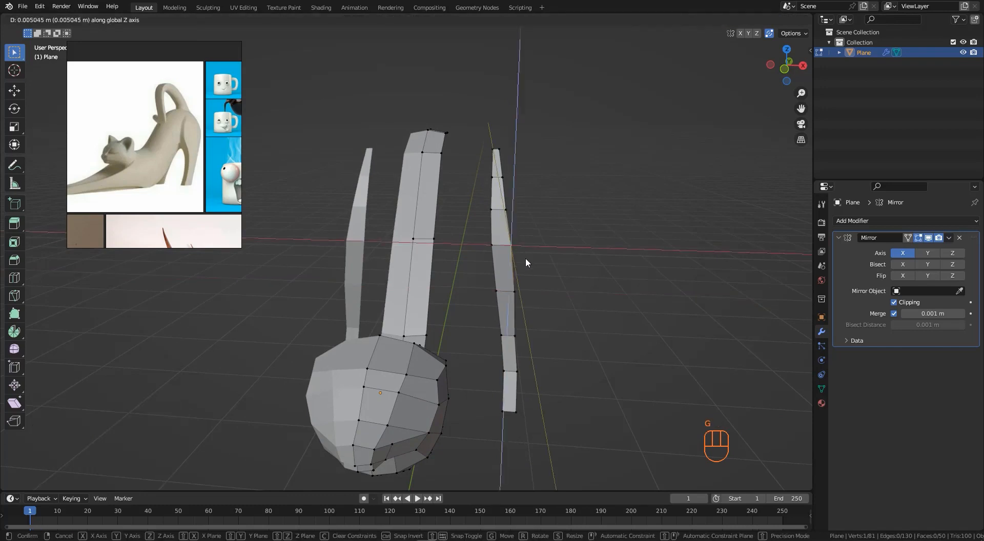
{"action": "left_click", "coordinate": [526, 257]}
- Select an upper hind-leg vertex and move it about 0.02 m along X
{"action": "left_click", "coordinate": [502, 207]}
{"action": "key", "text": "g"}
{"action": "key", "text": "x"}
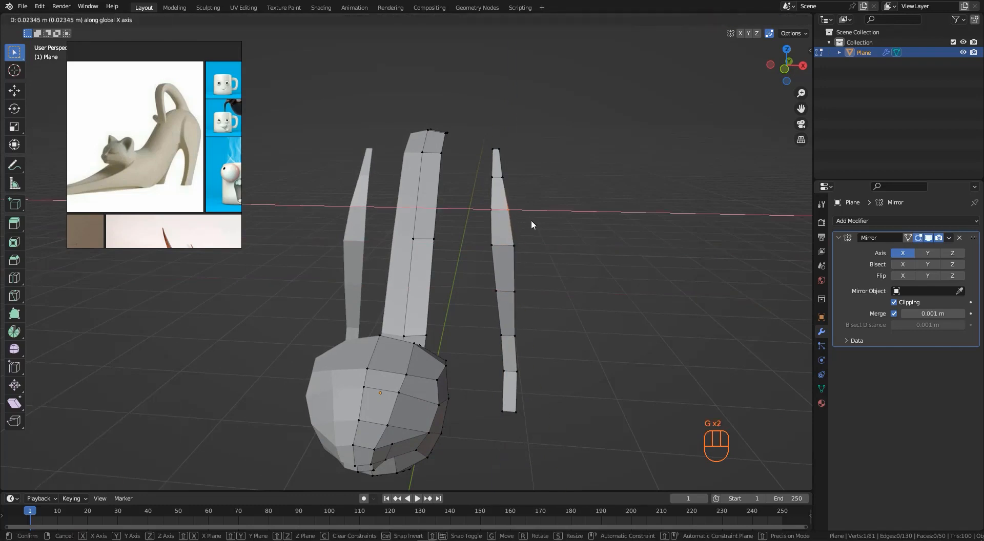
{"action": "left_click", "coordinate": [531, 220]}
- Select the hind leg's bottom vertex in right side view and extrude it about 0.28 m along Y to form the foot
{"action": "middle_click_drag", "start_coordinate": [527, 304], "coordinate": [496, 406]}
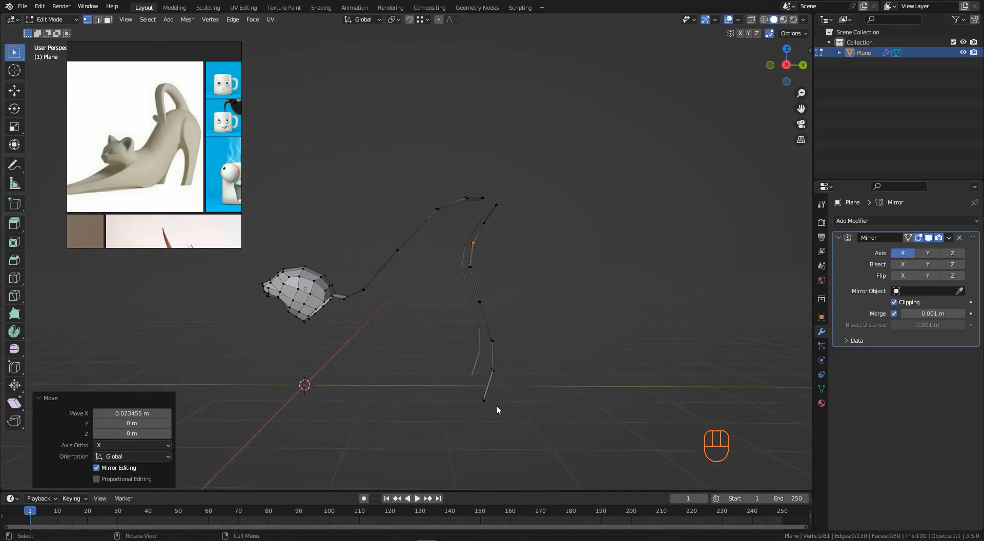
{"action": "left_click", "coordinate": [492, 407]}
{"action": "key", "text": "KP_5"}
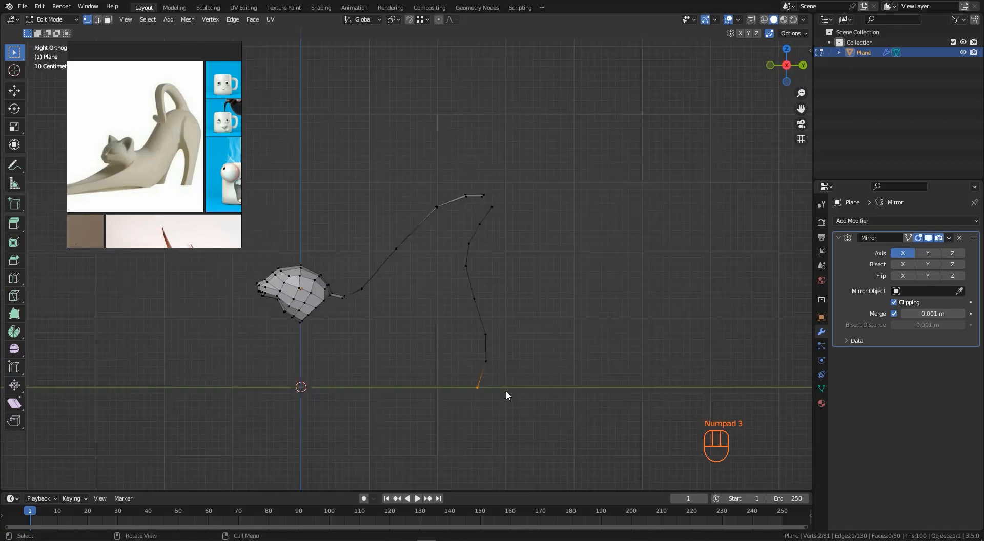
{"action": "key", "text": "KP_3"}
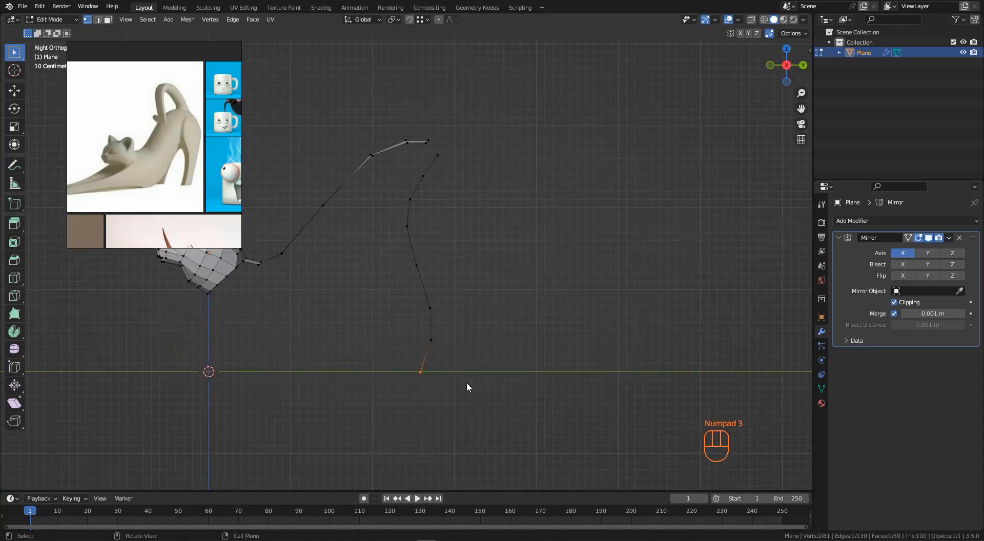
{"action": "key", "text": "e"}
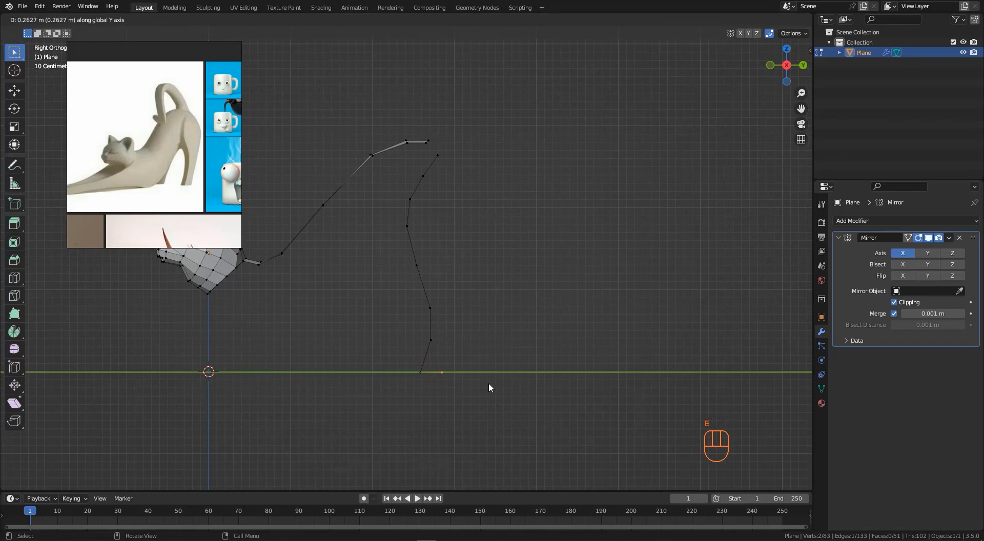
{"action": "left_click", "coordinate": [484, 388]}
- Extrude the foot vertex upward five times, outlining the hind leg's back edge up toward the tail
{"action": "key", "text": "e"}
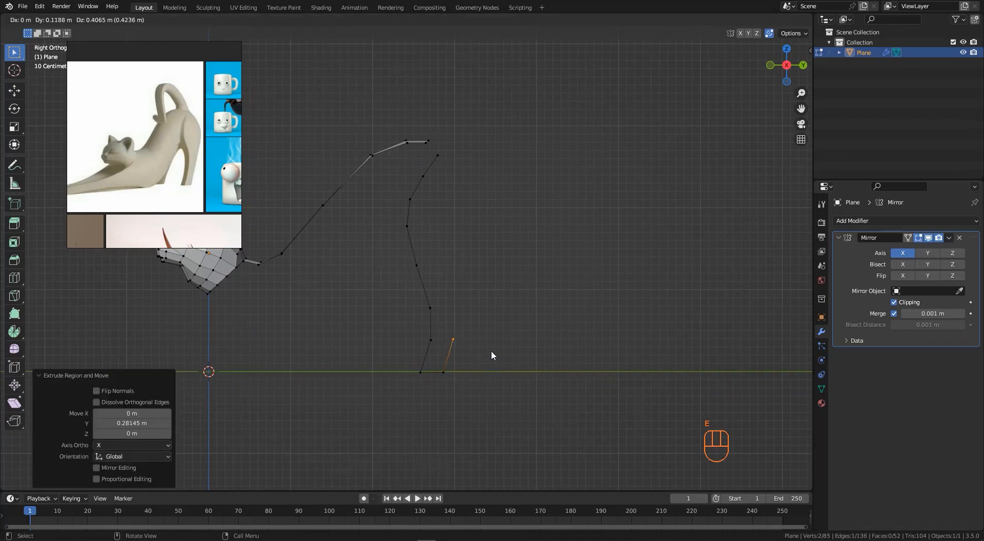
{"action": "left_click", "coordinate": [488, 353]}
{"action": "key", "text": "e"}
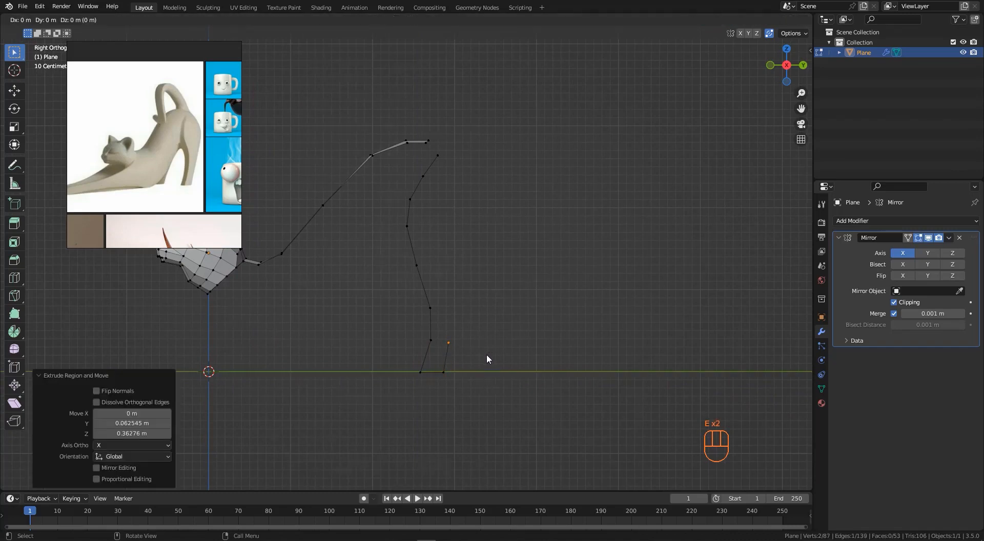
{"action": "left_click", "coordinate": [493, 316]}
{"action": "key", "text": "e"}
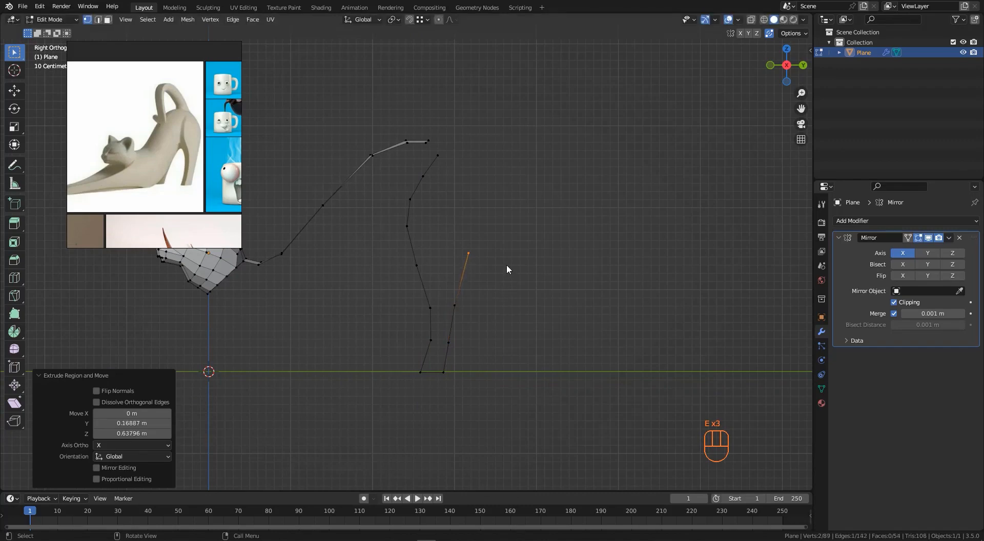
{"action": "left_click", "coordinate": [507, 269]}
{"action": "key", "text": "e"}
{"action": "left_click", "coordinate": [512, 216]}
{"action": "key", "text": "e"}
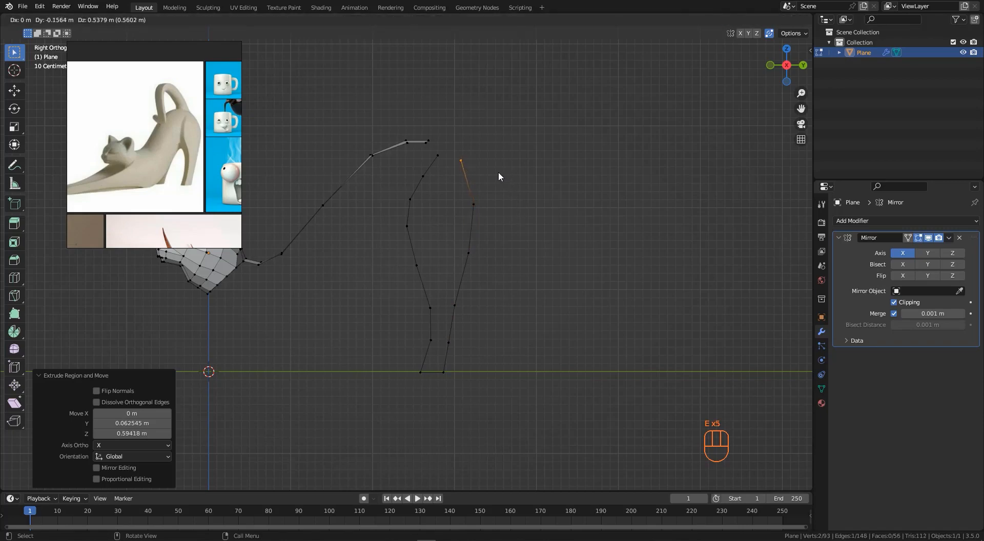
{"action": "left_click", "coordinate": [498, 173]}
- Move the new strip's top edge inward along X in two moves, about 0.21 m and 0.17 m
{"action": "mouse_move", "coordinate": [483, 183]}
{"action": "middle_mouse_down"}
{"action": "mouse_move", "coordinate": [452, 180]}
{"action": "mouse_move", "coordinate": [512, 214]}
{"action": "mouse_move", "coordinate": [489, 188]}
{"action": "middle_mouse_up"}
{"action": "scroll", "coordinate": [487, 183], "scroll_direction": "up", "scroll_amount": 5}
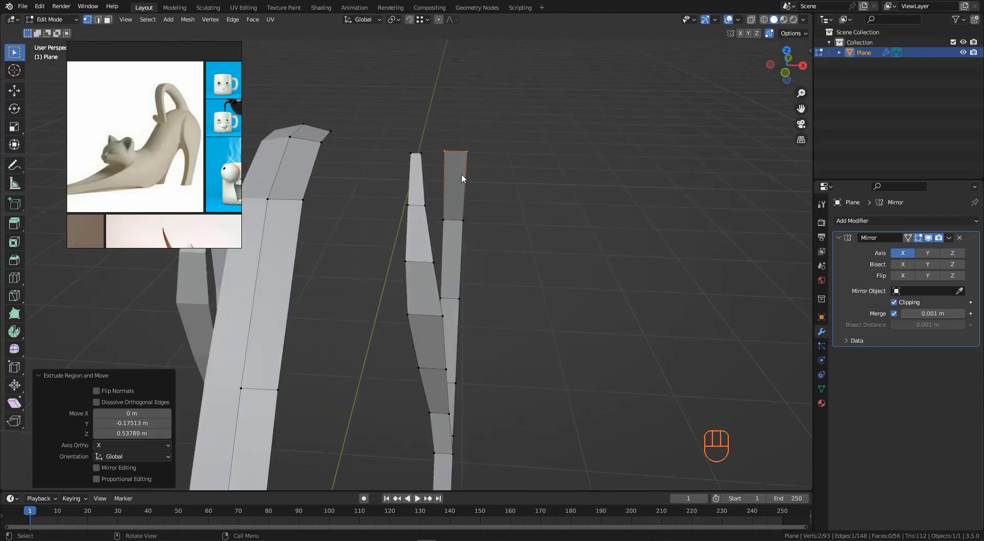
{"action": "key", "text": "g"}
{"action": "left_click", "coordinate": [430, 172]}
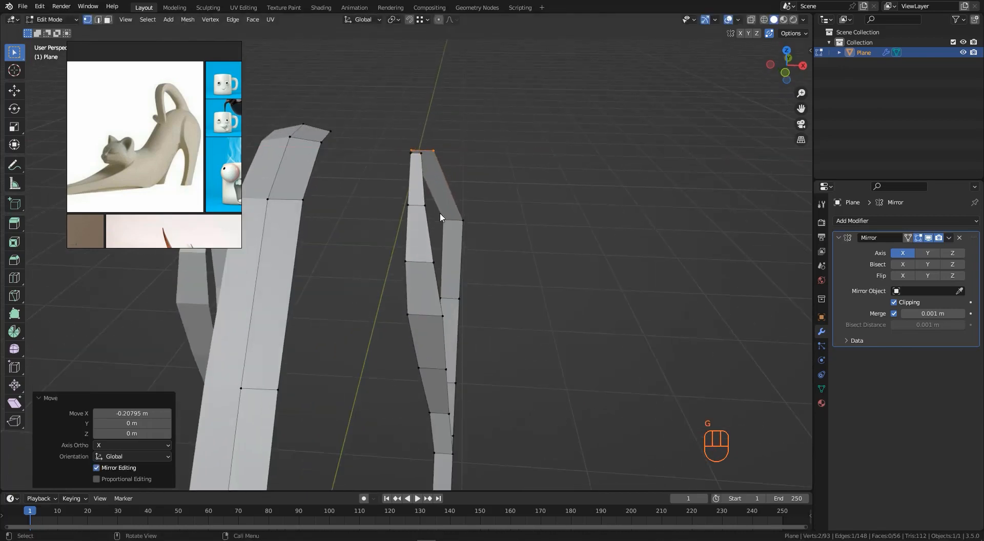
{"action": "key", "text": "g"}
{"action": "key", "text": "x"}
{"action": "left_click", "coordinate": [442, 224]}
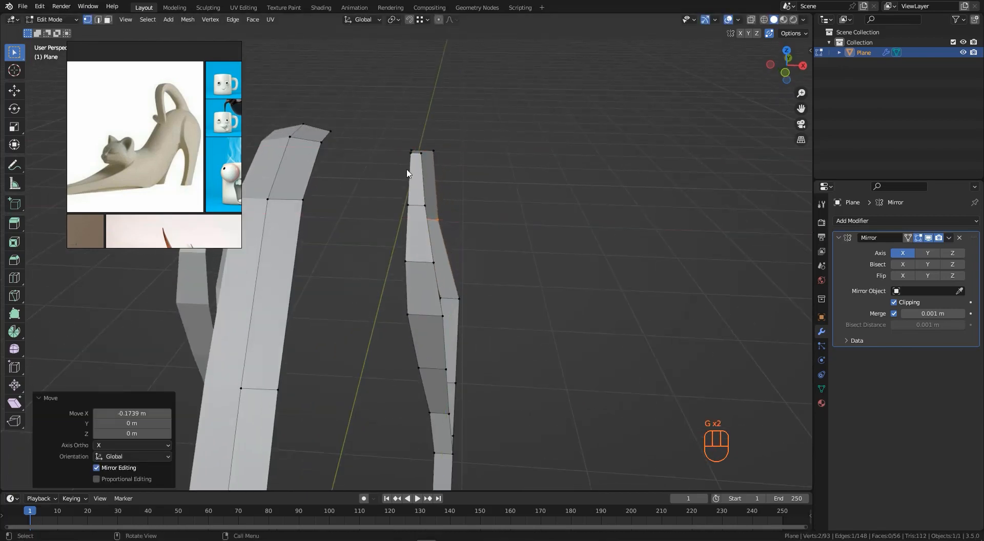
- Move the selection about 0.08 m further along negative X
{"action": "scroll", "coordinate": [410, 172], "scroll_direction": "down", "scroll_amount": 3}
{"action": "middle_click_drag", "start_coordinate": [424, 199], "coordinate": [404, 294]}
{"action": "key", "text": "g"}
{"action": "left_click", "coordinate": [445, 255]}
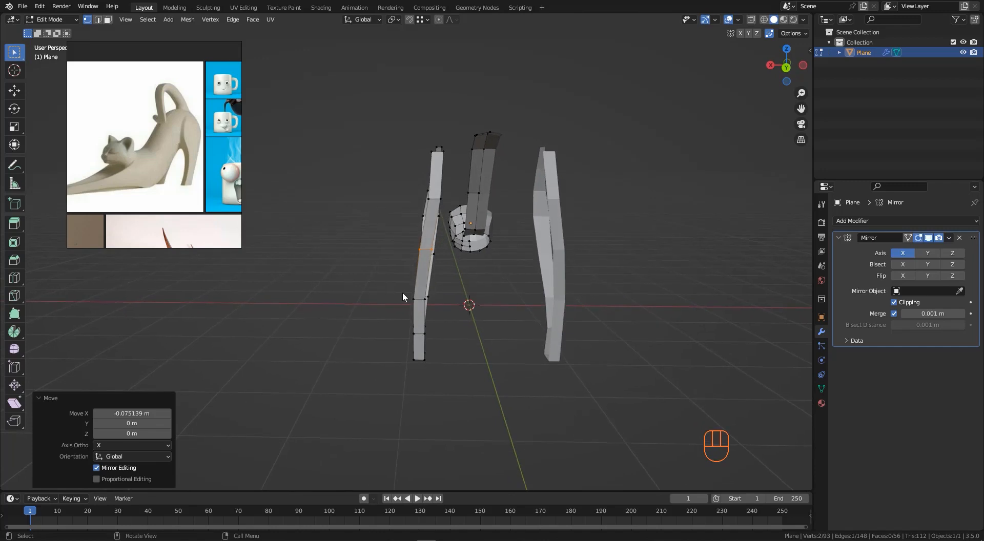
- Select a vertex on the leg's lower part and move it about 0.04 m inward along X
{"action": "scroll", "coordinate": [420, 307], "scroll_direction": "up", "scroll_amount": 2}
{"action": "left_click", "coordinate": [420, 307]}
{"action": "key", "text": "g"}
{"action": "key", "text": "x"}
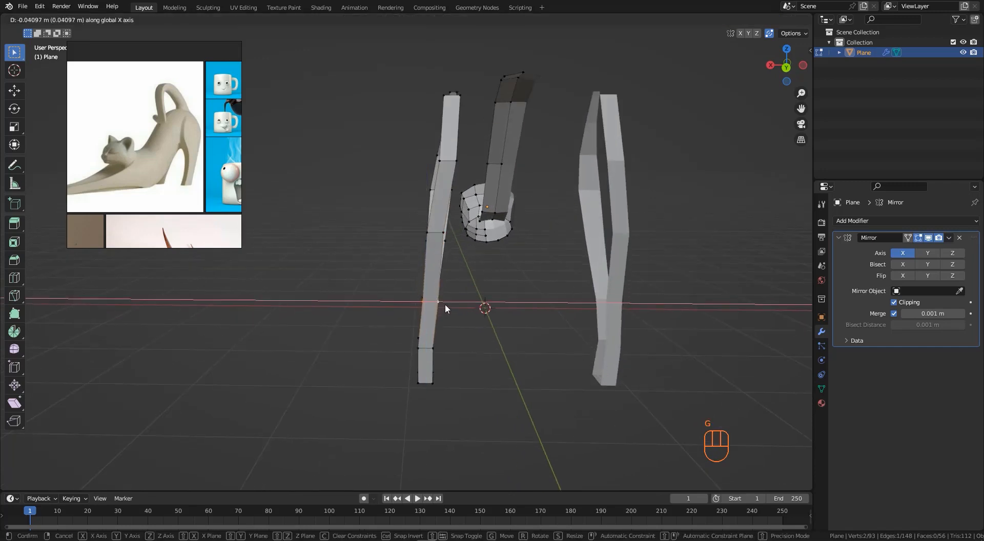
{"action": "left_click", "coordinate": [422, 350]}
- Move the selected leg vertex slightly inward along X
{"action": "scroll", "coordinate": [423, 351], "scroll_direction": "up", "scroll_amount": 3}
{"action": "key", "text": "g"}
{"action": "key", "text": "x"}
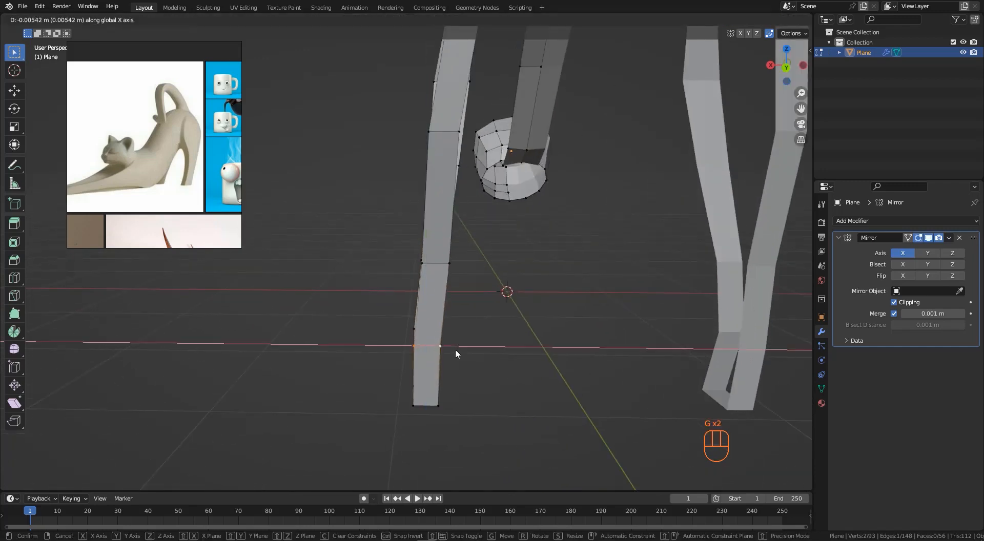
{"action": "left_click", "coordinate": [459, 350]}
{"action": "scroll", "coordinate": [436, 317], "scroll_direction": "down", "scroll_amount": 2}
- Add a higher leg vertex to the selection and move them about 0.02 m along negative X
{"action": "left_click", "coordinate": [428, 189], "text": "alt"}
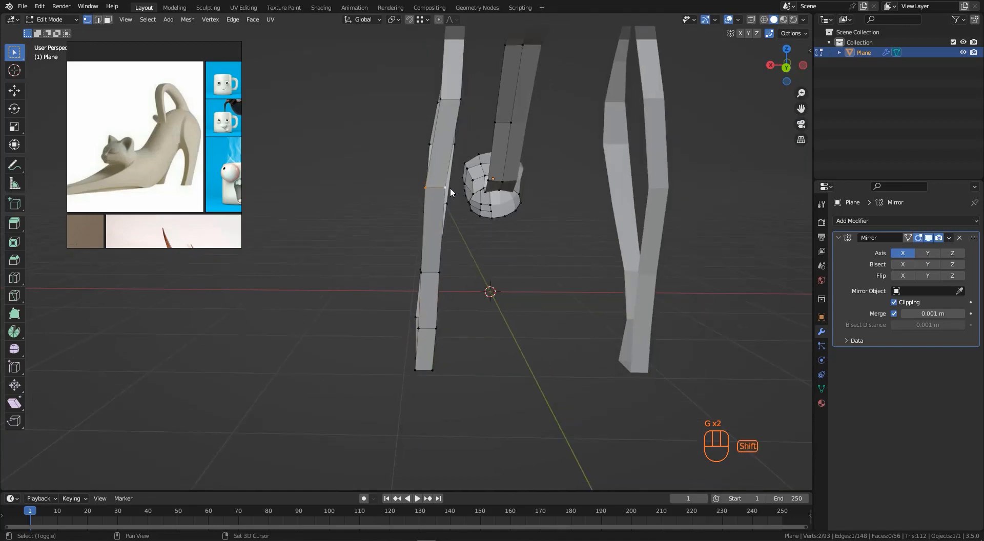
{"action": "key", "text": "g"}
{"action": "middle_click_drag", "start_coordinate": [450, 188], "coordinate": [296, 144]}
{"action": "left_click", "coordinate": [455, 187]}
- Zoom and pan the view and the reference image to study the cat's body and leg shapes
{"action": "scroll", "coordinate": [454, 189], "scroll_direction": "down", "scroll_amount": 2}
{"action": "scroll", "coordinate": [436, 134], "scroll_direction": "up", "scroll_amount": 2}
{"action": "scroll", "coordinate": [451, 216], "scroll_direction": "down", "scroll_amount": 2}
{"action": "middle_click_drag", "start_coordinate": [454, 218], "coordinate": [373, 207], "text": "shift"}
{"action": "scroll", "coordinate": [413, 213], "scroll_direction": "down", "scroll_amount": 3}
{"action": "scroll", "coordinate": [182, 164], "scroll_direction": "up", "scroll_amount": 2}
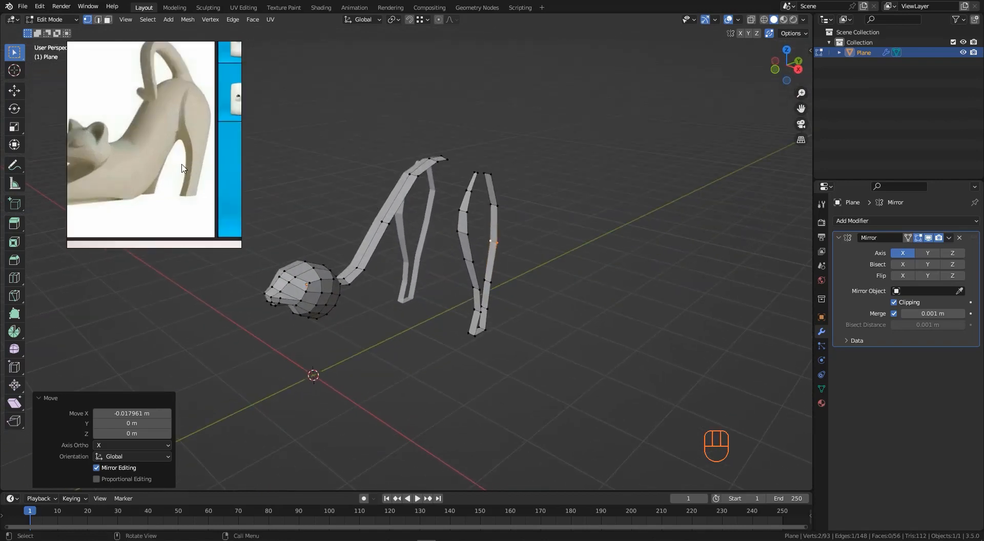
{"action": "scroll", "coordinate": [177, 150], "scroll_direction": "down", "scroll_amount": 1}
{"action": "mouse_move", "coordinate": [153, 169]}
{"action": "middle_mouse_down"}
{"action": "mouse_move", "coordinate": [188, 165]}
{"action": "mouse_move", "coordinate": [165, 167]}
{"action": "middle_mouse_up"}
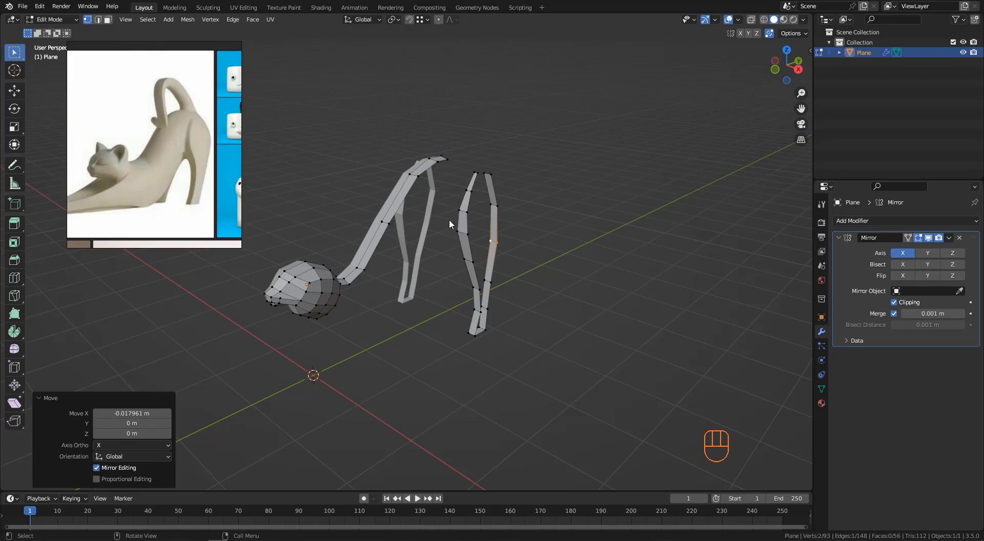
- Extrude a new vertex from the back's edge and move it down toward the belly
{"action": "middle_click_drag", "start_coordinate": [449, 219], "coordinate": [420, 259]}
{"action": "left_click", "coordinate": [410, 239]}
{"action": "key", "text": "e"}
{"action": "key", "text": "x"}
{"action": "left_click", "coordinate": [441, 259]}
{"action": "key", "text": "g"}
{"action": "left_click", "coordinate": [460, 275]}
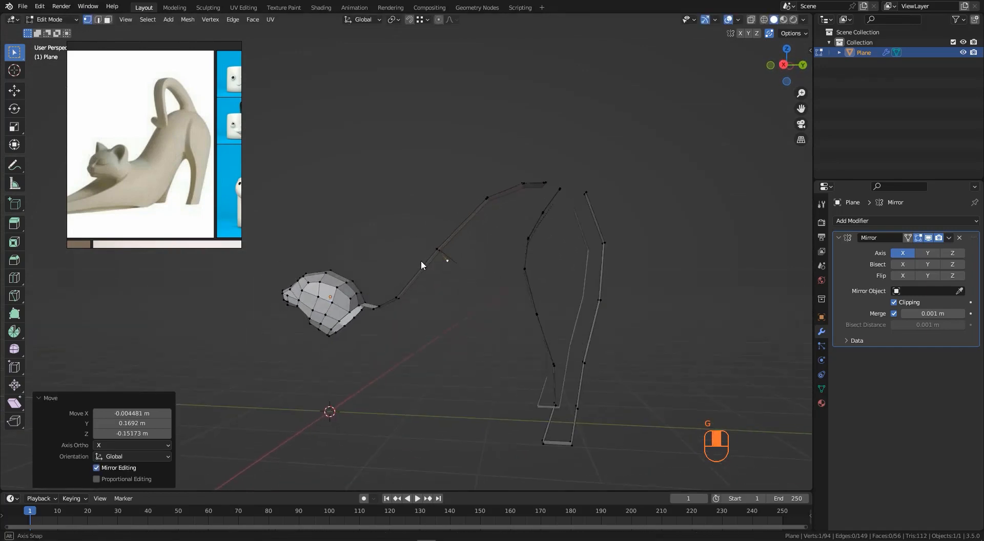
- In side view, extrude further vertices and reposition one, tracing the belly curve downward from the back
{"action": "key", "text": "KP_3"}
{"action": "key", "text": "r"}
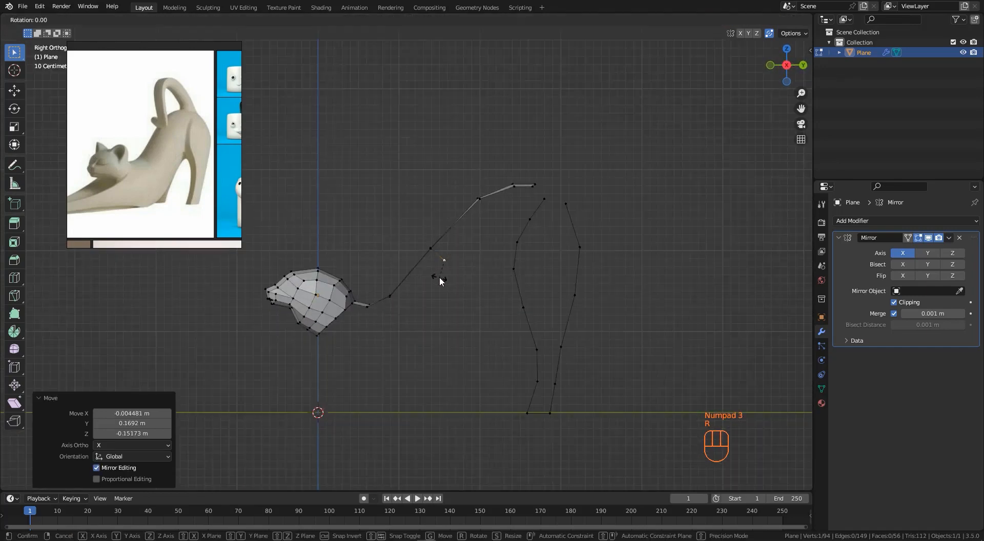
{"action": "right_click", "coordinate": [465, 287]}
{"action": "key", "text": "e"}
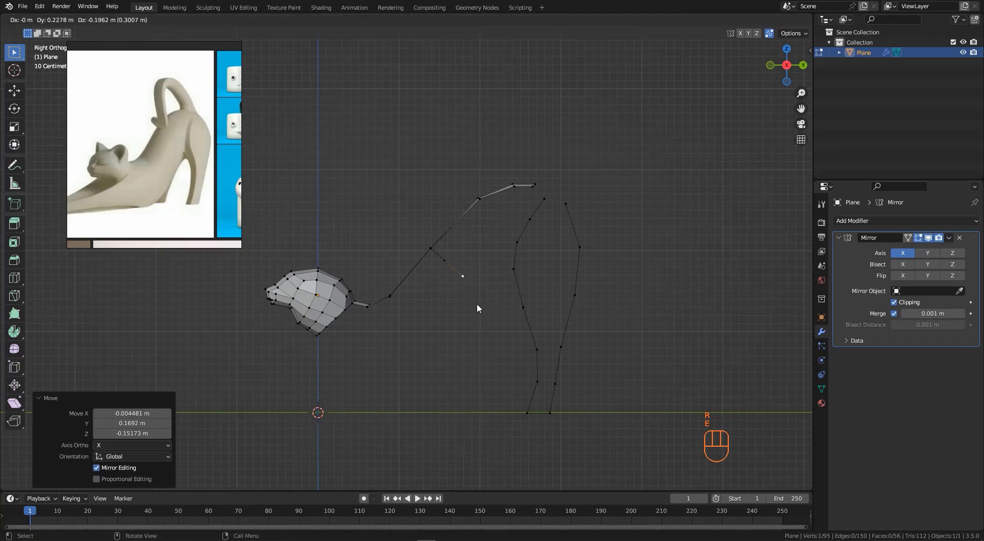
{"action": "left_click", "coordinate": [485, 310]}
{"action": "middle_click_drag", "start_coordinate": [484, 311], "coordinate": [506, 277]}
{"action": "key", "text": "g"}
{"action": "left_click", "coordinate": [522, 287]}
{"action": "key", "text": "e"}
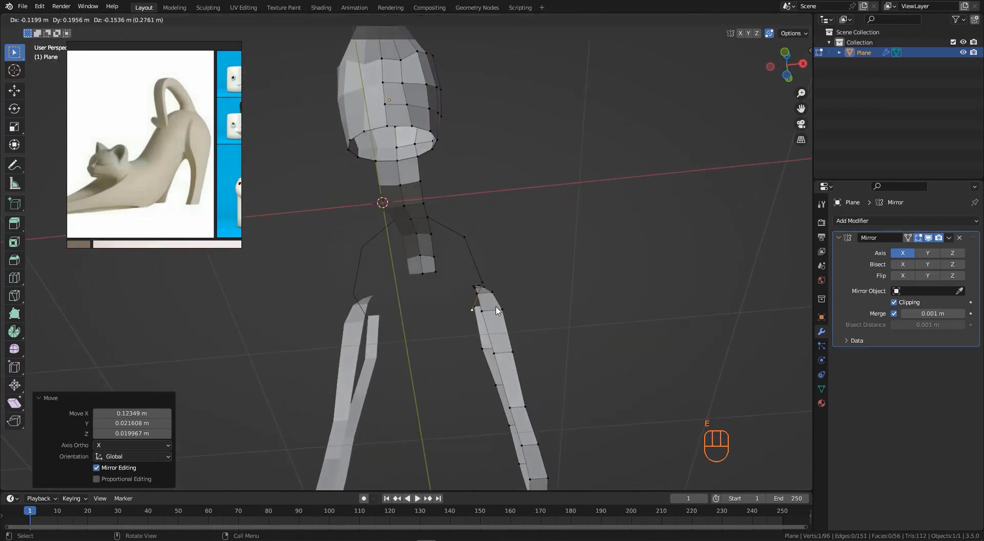
{"action": "left_click", "coordinate": [498, 324]}
{"action": "middle_click_drag", "start_coordinate": [484, 333], "coordinate": [481, 322]}
- Extrude two more vertices continuing the belly curve toward the front leg and nudge one into place
{"action": "key", "text": "e"}
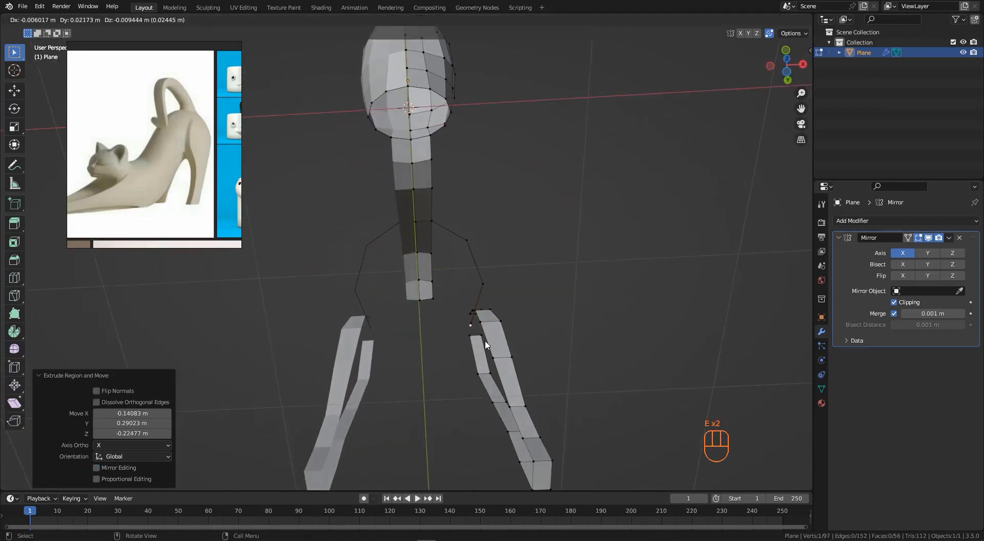
{"action": "left_click", "coordinate": [459, 364]}
{"action": "key", "text": "e"}
{"action": "left_click", "coordinate": [432, 372]}
{"action": "middle_click_drag", "start_coordinate": [432, 372], "coordinate": [445, 353]}
{"action": "left_click", "coordinate": [423, 356], "text": "shift"}
{"action": "key", "text": "g"}
{"action": "left_click", "coordinate": [419, 362]}
- Select the belly curve vertices and set the transform pivot point to Active Element
{"action": "left_click", "coordinate": [443, 352], "text": "shift"}
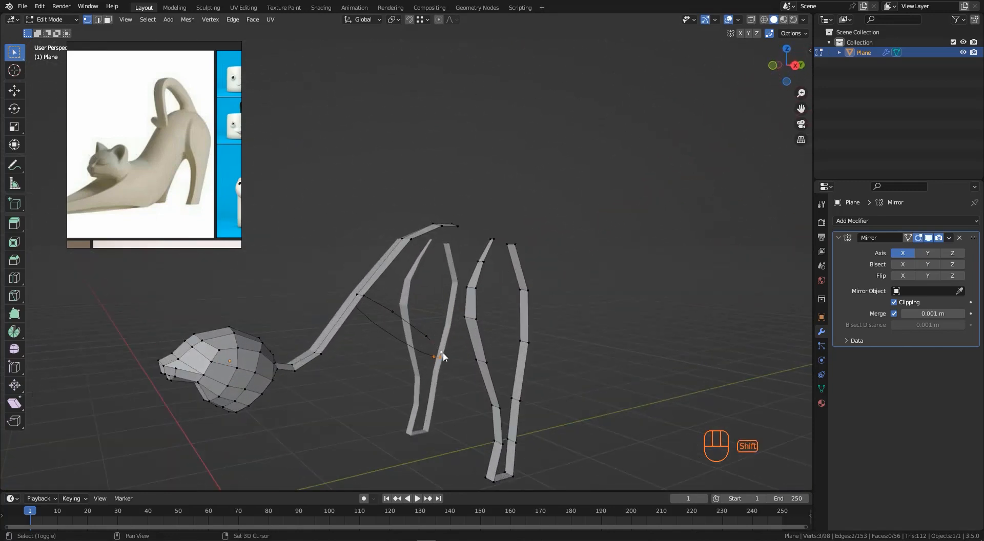
{"action": "left_click", "coordinate": [358, 294], "text": "shift"}
{"action": "mouse_move", "coordinate": [379, 305]}
{"action": "middle_mouse_down"}
{"action": "mouse_move", "coordinate": [402, 278]}
{"action": "mouse_move", "coordinate": [373, 292]}
{"action": "middle_mouse_up"}
{"action": "scroll", "coordinate": [364, 292], "scroll_direction": "up", "scroll_amount": 3}
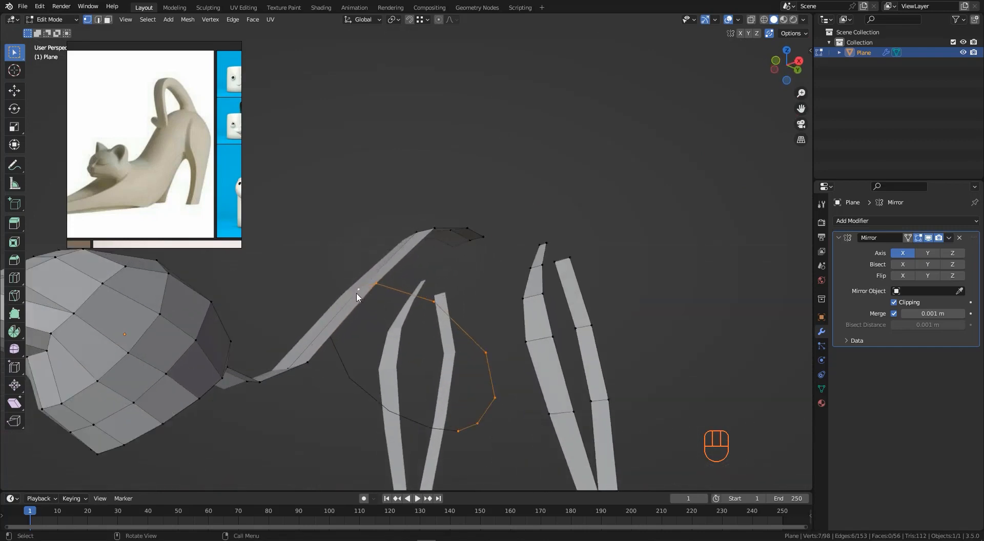
{"action": "scroll", "coordinate": [359, 293], "scroll_direction": "up", "scroll_amount": 1}
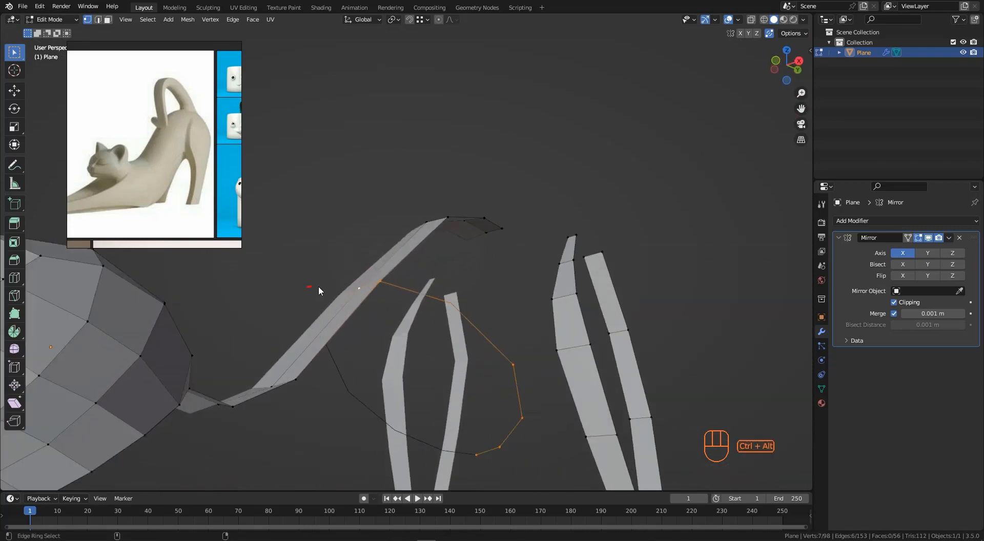
{"action": "mouse_move", "coordinate": [307, 287]}
{"action": "left_mouse_down", "text": "ctrl+alt"}
{"action": "mouse_move", "coordinate": [350, 291]}
{"action": "mouse_move", "coordinate": [337, 297]}
{"action": "left_mouse_up", "text": "ctrl+alt"}
{"action": "left_click", "coordinate": [400, 21]}
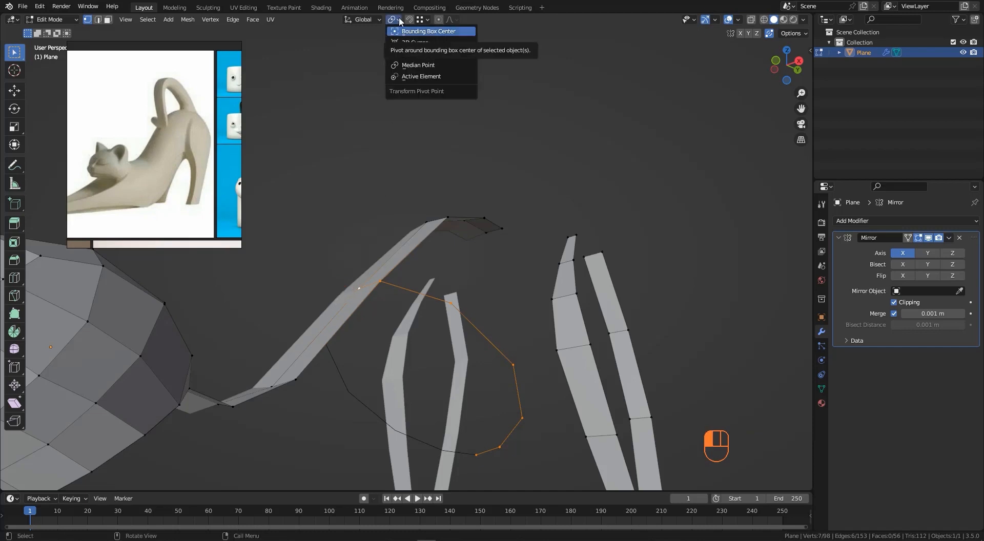
{"action": "left_click", "coordinate": [329, 91]}
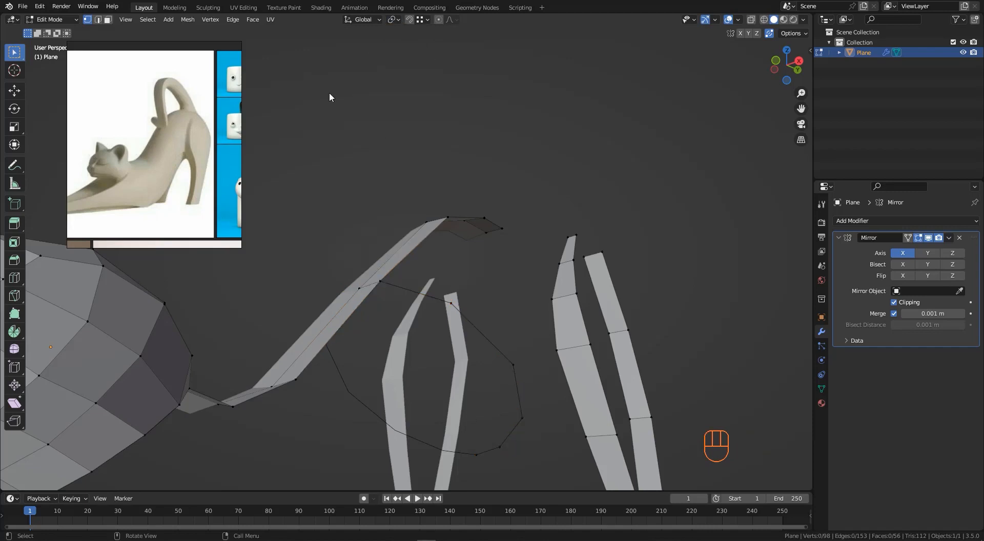
{"action": "key", "text": "ctrl+z"}
{"action": "left_click", "coordinate": [397, 20]}
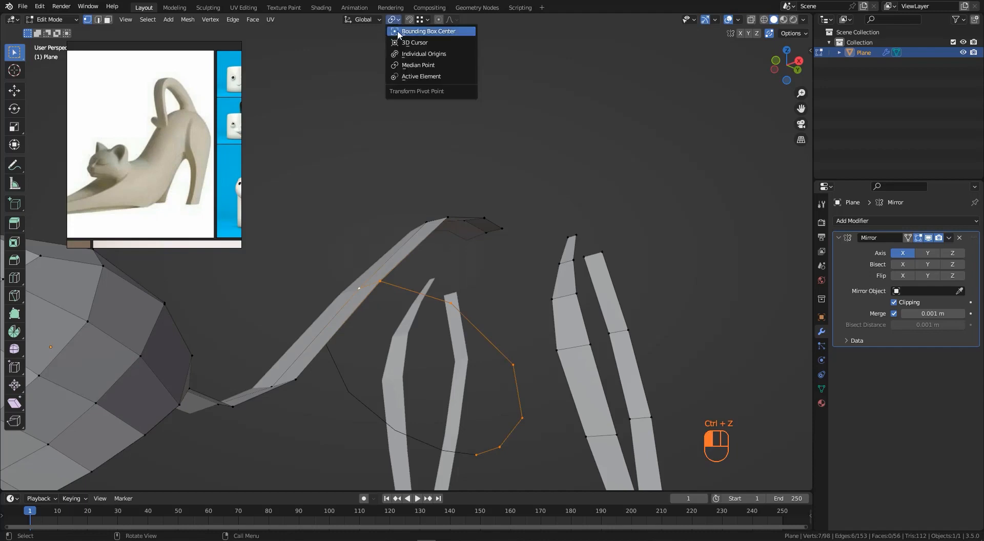
{"action": "left_click", "coordinate": [413, 78]}
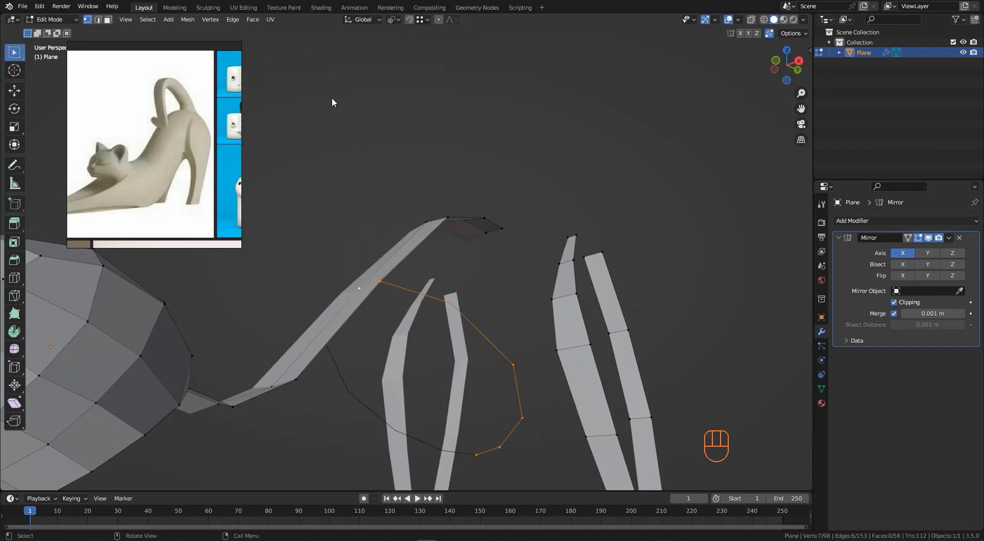
- Scale the selected belly curve to 0.844 around the active vertex
{"action": "middle_click_drag", "start_coordinate": [372, 288], "coordinate": [336, 303]}
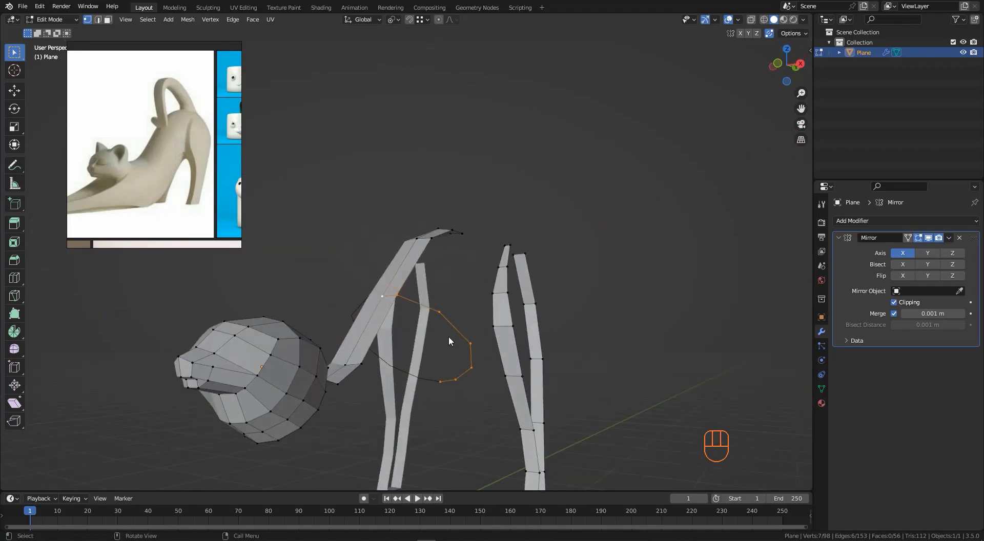
{"action": "mouse_move", "coordinate": [449, 338]}
{"action": "middle_mouse_down"}
{"action": "mouse_move", "coordinate": [391, 307]}
{"action": "mouse_move", "coordinate": [443, 350]}
{"action": "middle_mouse_up"}
{"action": "middle_click_drag", "start_coordinate": [386, 305], "coordinate": [388, 295]}
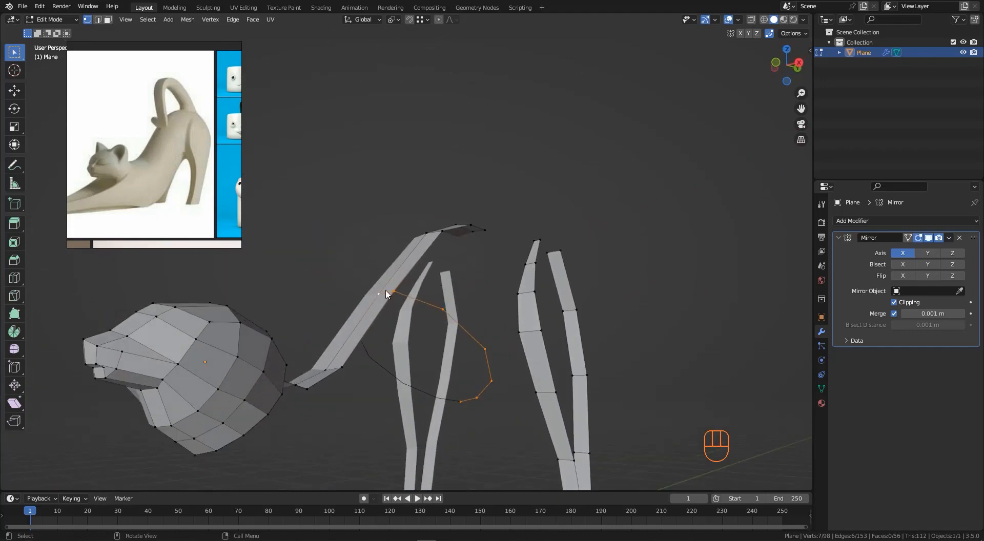
{"action": "key", "text": "s"}
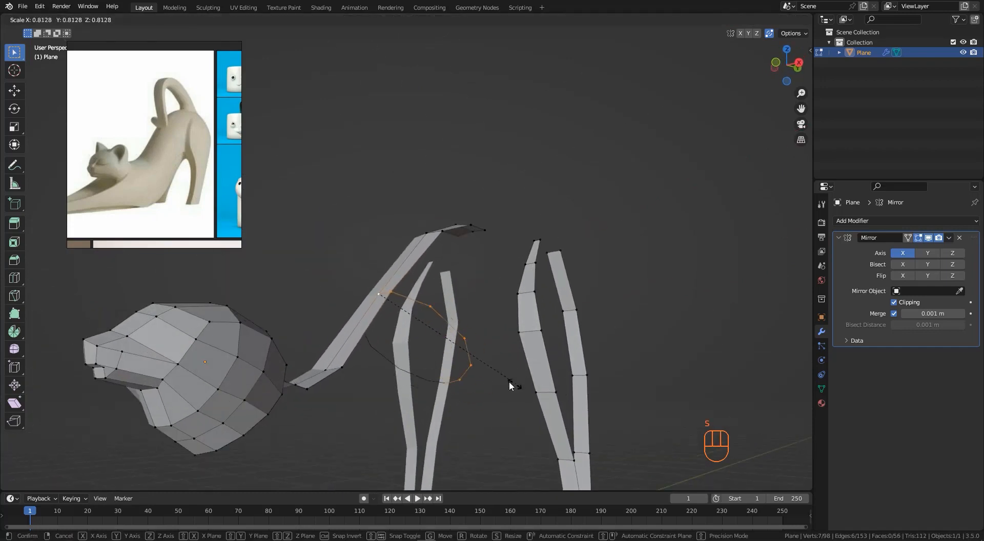
{"action": "key", "text": "Escape"}
{"action": "middle_click_drag", "start_coordinate": [509, 380], "coordinate": [564, 365]}
{"action": "key", "text": "s"}
{"action": "left_click", "coordinate": [533, 361]}
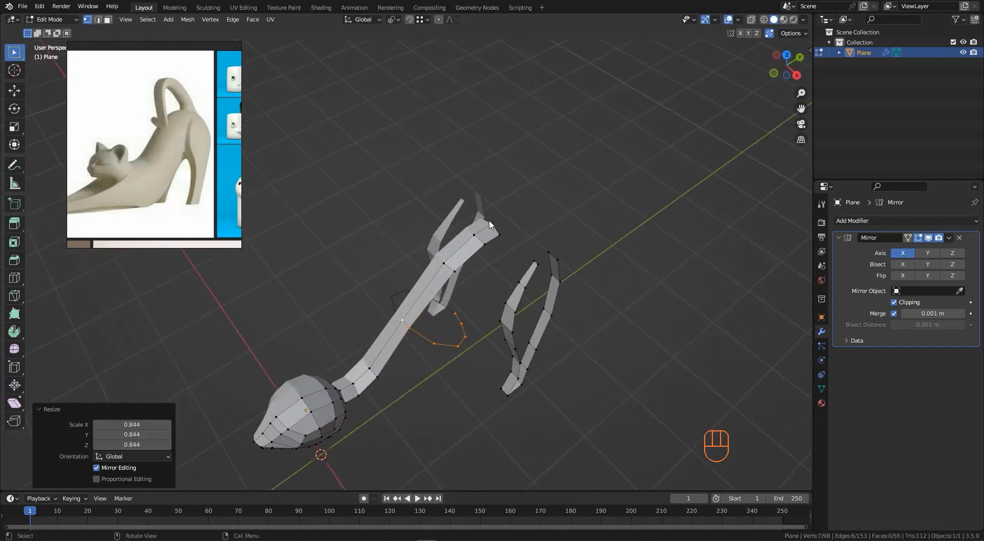
- Extrude the top back edge a short way toward the tail in side view
{"action": "left_click", "coordinate": [493, 232]}
{"action": "left_click", "coordinate": [496, 237], "text": "shift"}
{"action": "key", "text": "KP_3"}
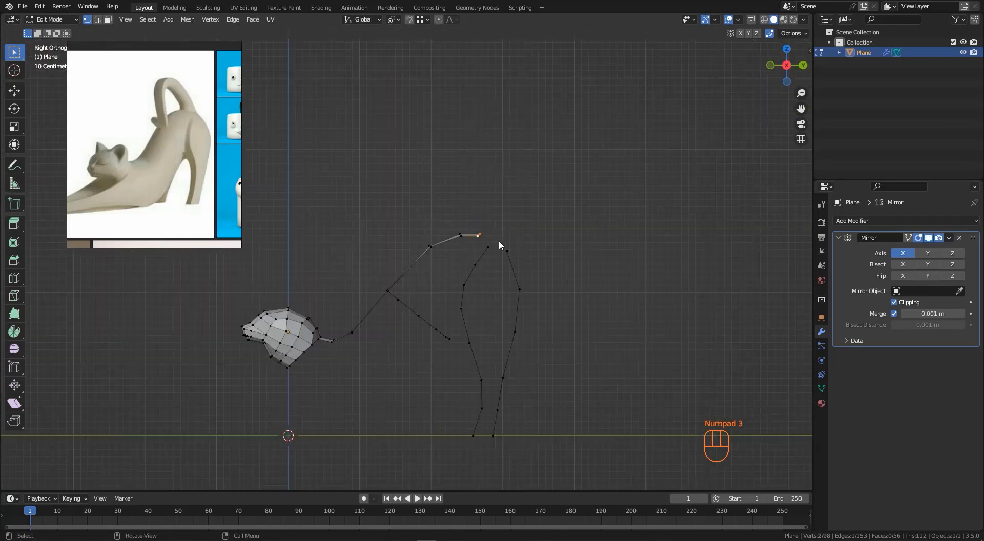
{"action": "key", "text": "e"}
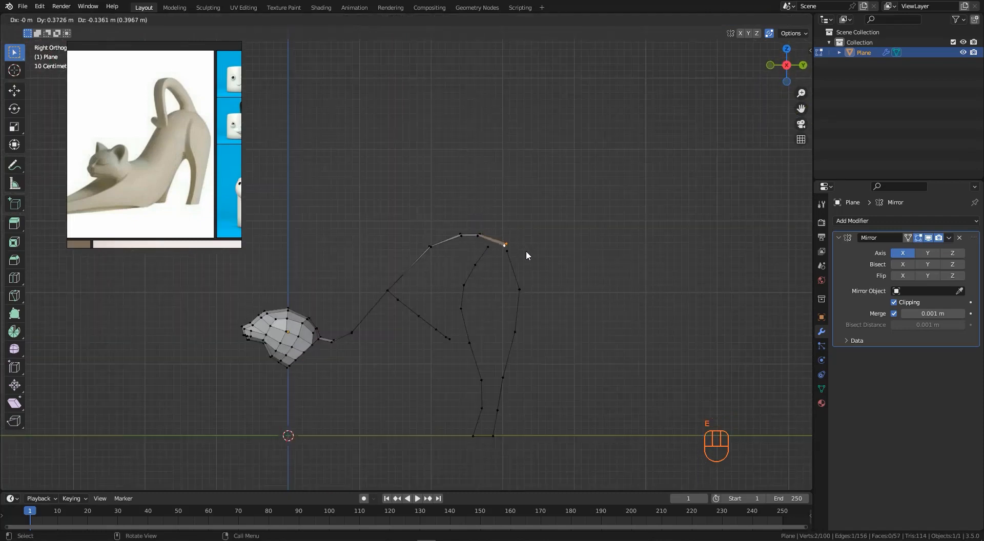
{"action": "left_click", "coordinate": [528, 253]}
{"action": "middle_click_drag", "start_coordinate": [527, 254], "coordinate": [494, 216]}
- Move and slide vertices at the top of the front leg toward the belly curve
{"action": "left_click", "coordinate": [442, 257]}
{"action": "left_click", "coordinate": [466, 255], "text": "shift"}
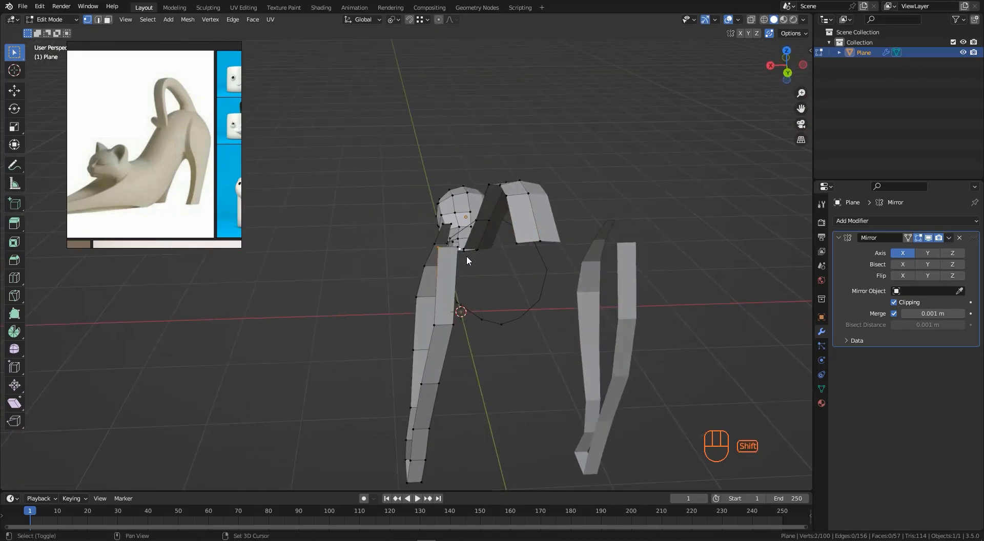
{"action": "middle_click_drag", "start_coordinate": [467, 260], "coordinate": [491, 312]}
{"action": "left_click", "coordinate": [453, 293], "text": "shift"}
{"action": "key", "text": "g"}
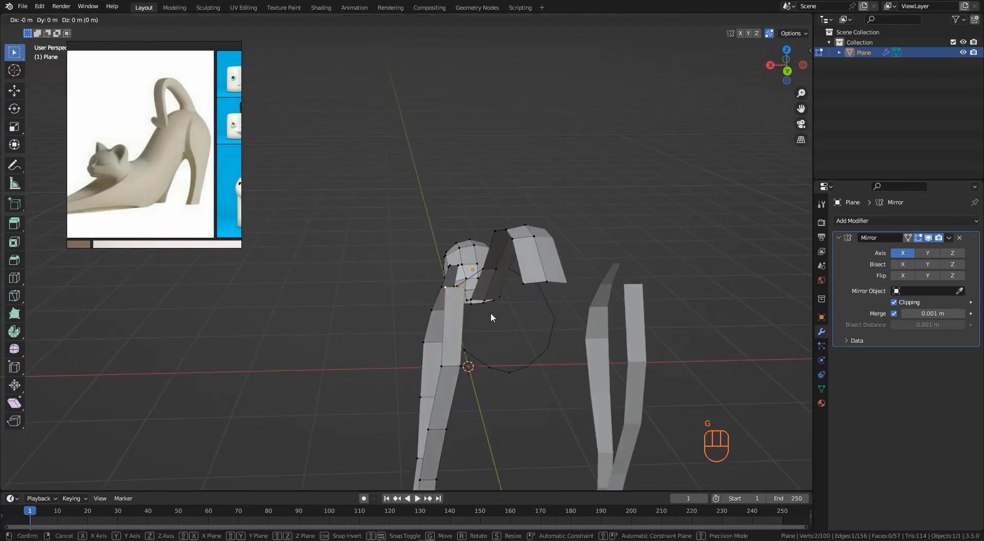
{"action": "left_click", "coordinate": [481, 296]}
{"action": "left_click", "coordinate": [481, 294]}
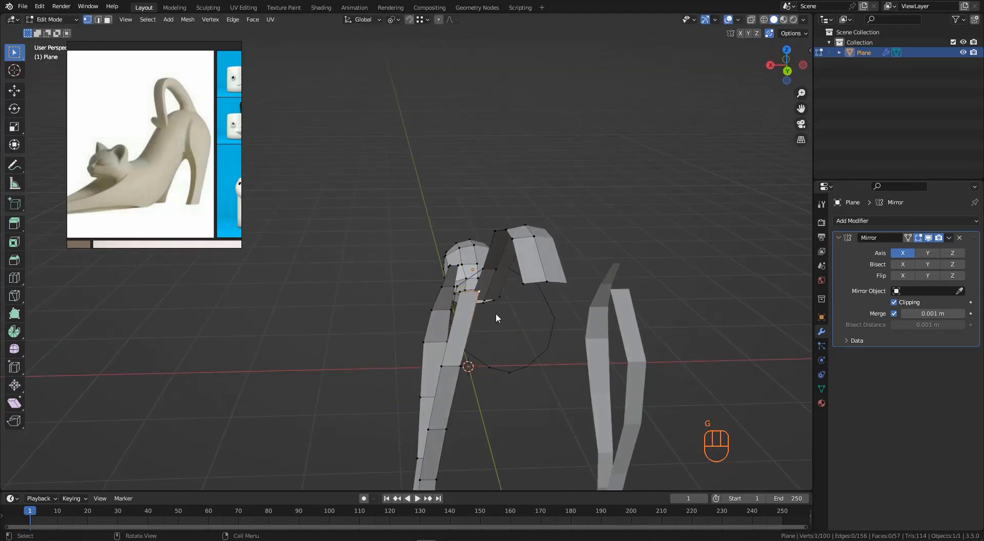
{"action": "key", "text": "g"}
{"action": "key", "text": "g"}
{"action": "left_click", "coordinate": [494, 324]}
{"action": "middle_click_drag", "start_coordinate": [494, 323], "coordinate": [478, 261]}
- Move the two top vertices of the front leg inward along X
{"action": "left_click", "coordinate": [464, 250]}
{"action": "left_click", "coordinate": [472, 248], "text": "shift"}
{"action": "key", "text": "g"}
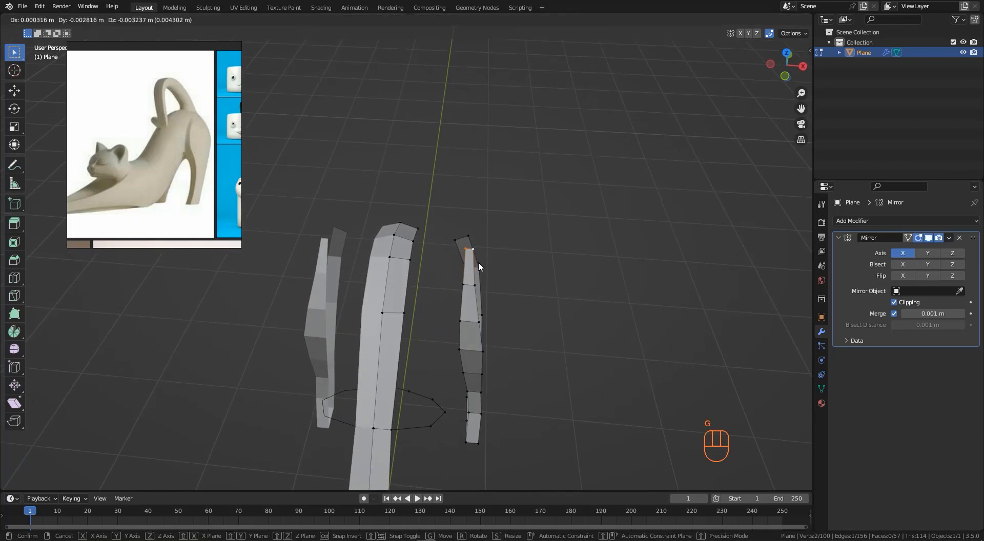
{"action": "key", "text": "x"}
{"action": "left_click", "coordinate": [464, 267]}
- Move the next vertex pair down the front leg about 0.07 m along negative X and refine its position
{"action": "left_click", "coordinate": [463, 285]}
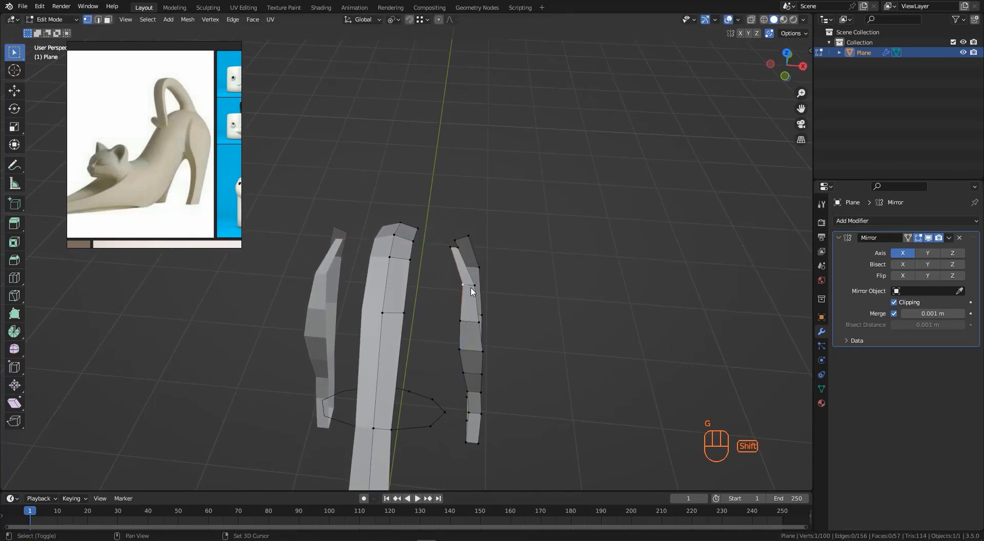
{"action": "left_click", "coordinate": [475, 285], "text": "shift"}
{"action": "key", "text": "g"}
{"action": "key", "text": "x"}
{"action": "left_click", "coordinate": [467, 292]}
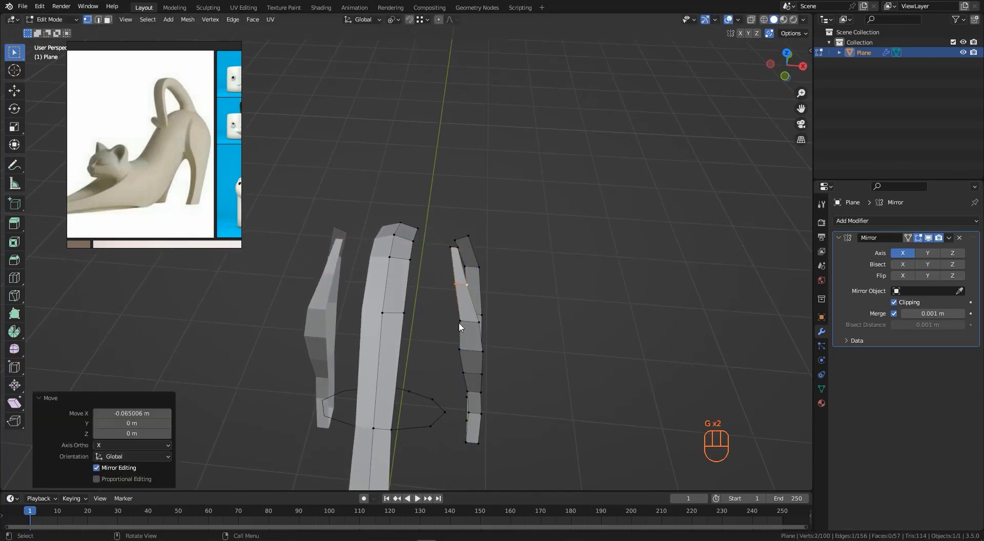
{"action": "key", "text": "g"}
{"action": "key", "text": "x"}
{"action": "left_click", "coordinate": [477, 324]}
{"action": "mouse_move", "coordinate": [476, 324]}
{"action": "middle_mouse_down"}
{"action": "mouse_move", "coordinate": [429, 247]}
{"action": "mouse_move", "coordinate": [357, 235]}
{"action": "mouse_move", "coordinate": [485, 312]}
{"action": "middle_mouse_up"}
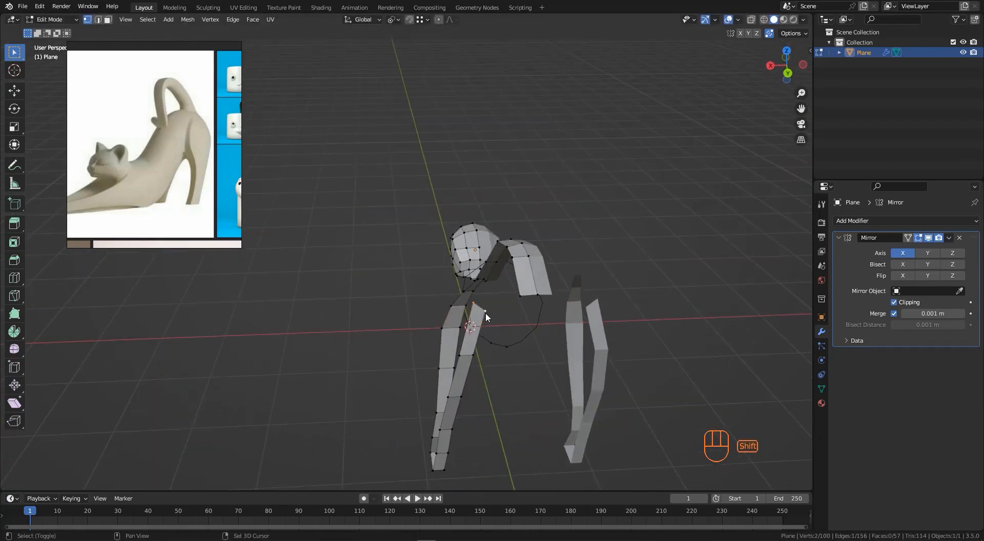
{"action": "key", "text": "g"}
{"action": "key", "text": "x"}
{"action": "left_click", "coordinate": [495, 312]}
- Move a lower vertex pair on the front leg about 0.05 m along negative X
{"action": "left_click", "coordinate": [459, 356]}
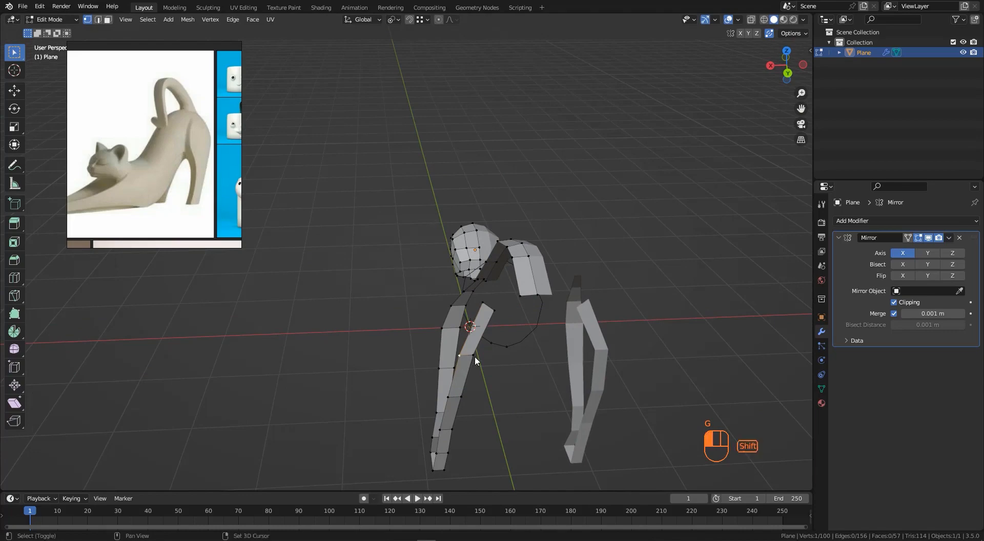
{"action": "left_click", "coordinate": [474, 356], "text": "shift"}
{"action": "key", "text": "g"}
{"action": "key", "text": "x"}
{"action": "left_click", "coordinate": [488, 352]}
{"action": "middle_click_drag", "start_coordinate": [488, 351], "coordinate": [450, 304]}
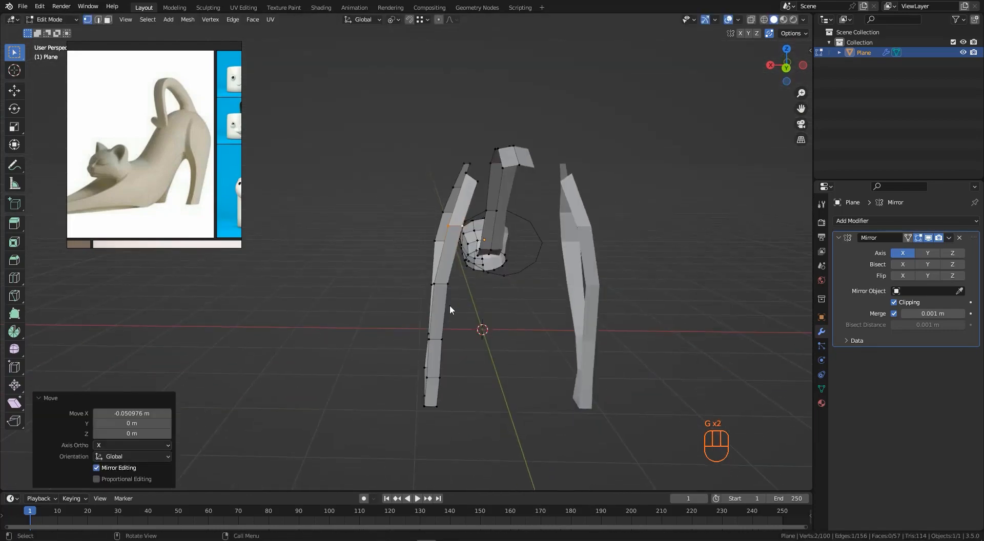
- Move another vertex pair on the front leg along X to straighten its edge
{"action": "left_click", "coordinate": [447, 284]}
{"action": "left_click", "coordinate": [434, 283], "text": "shift"}
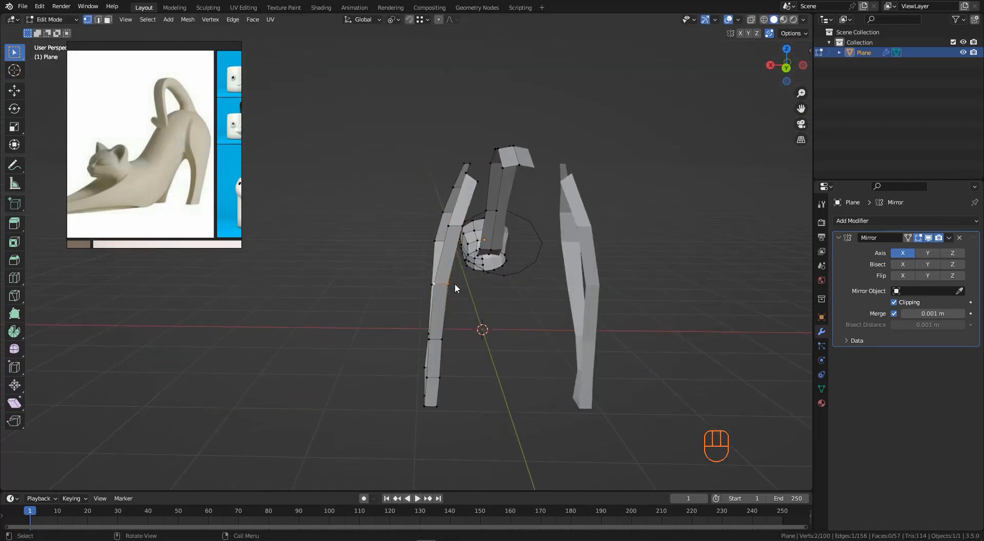
{"action": "key", "text": "g"}
{"action": "key", "text": "x"}
{"action": "left_click", "coordinate": [457, 285]}
{"action": "middle_click_drag", "start_coordinate": [456, 285], "coordinate": [413, 373]}
- Fill a face at the hind foot's bottom edge, undoing the extra repeated fills
{"action": "left_click", "coordinate": [414, 373]}
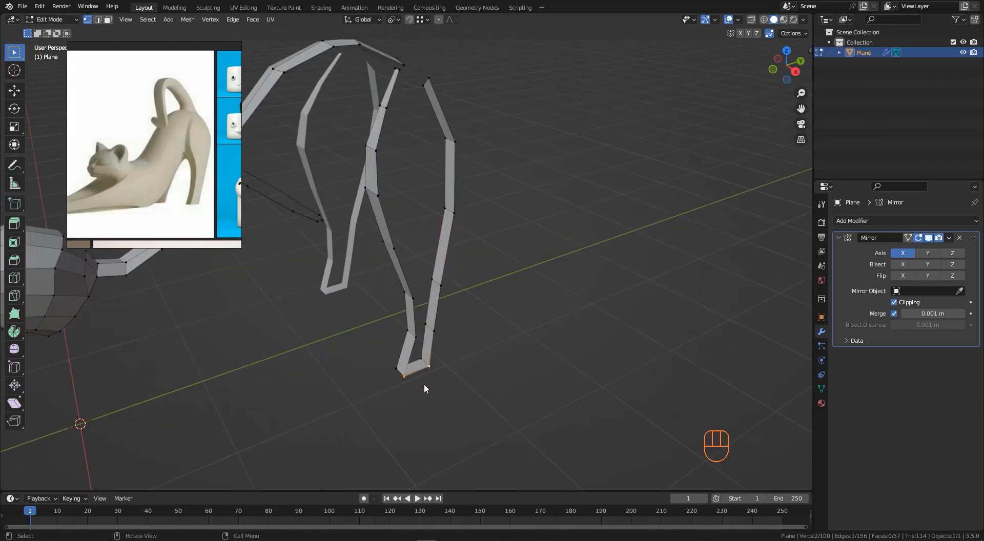
{"action": "key", "text": "f"}
{"action": "key", "text": "f"}
{"action": "key", "text": "f"}
{"action": "key", "text": "f"}
{"action": "middle_click_drag", "start_coordinate": [416, 290], "coordinate": [383, 217]}
{"action": "key", "text": "ctrl+z"}
{"action": "key", "text": "ctrl+z"}
{"action": "key", "text": "ctrl+z"}
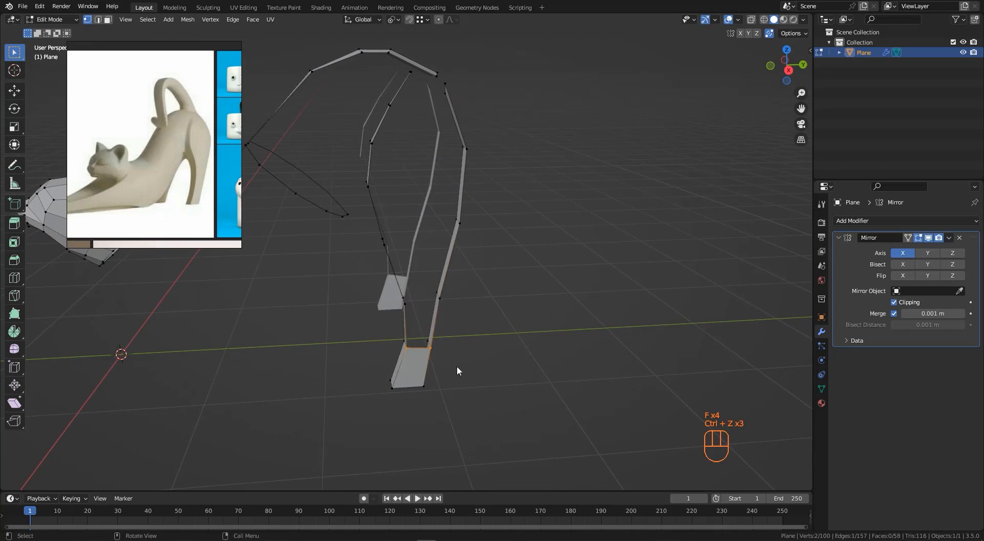
- Add a loop cut across the hind leg just above the foot
{"action": "middle_click_drag", "start_coordinate": [446, 343], "coordinate": [433, 282]}
{"action": "key", "text": "ctrl+r"}
{"action": "left_click", "coordinate": [435, 275]}
{"action": "left_click", "coordinate": [435, 280]}
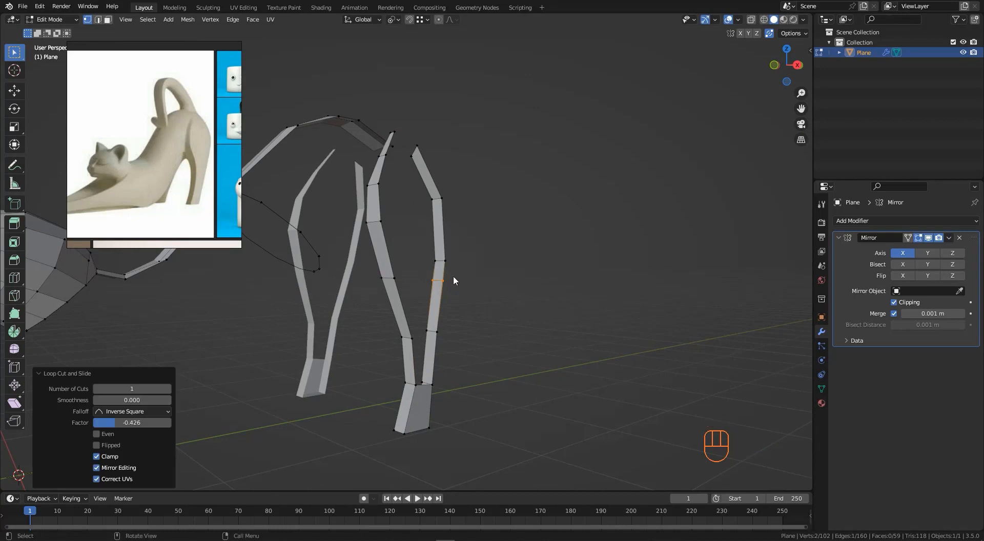
{"action": "middle_click_drag", "start_coordinate": [438, 227], "coordinate": [436, 229]}
{"action": "key", "text": "ctrl+r"}
{"action": "left_click", "coordinate": [436, 229]}
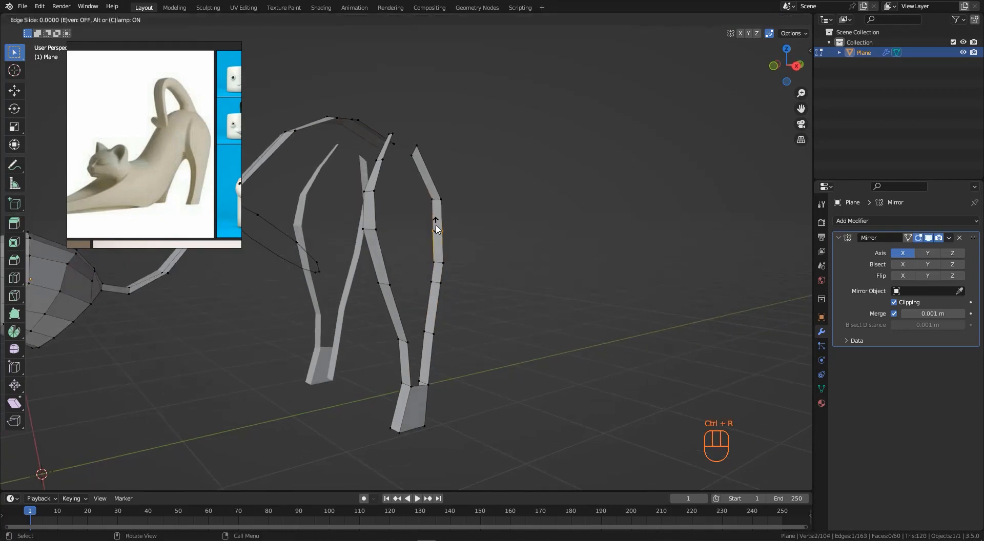
{"action": "left_click", "coordinate": [436, 223]}
{"action": "left_click_drag", "start_coordinate": [425, 253], "coordinate": [454, 271]}
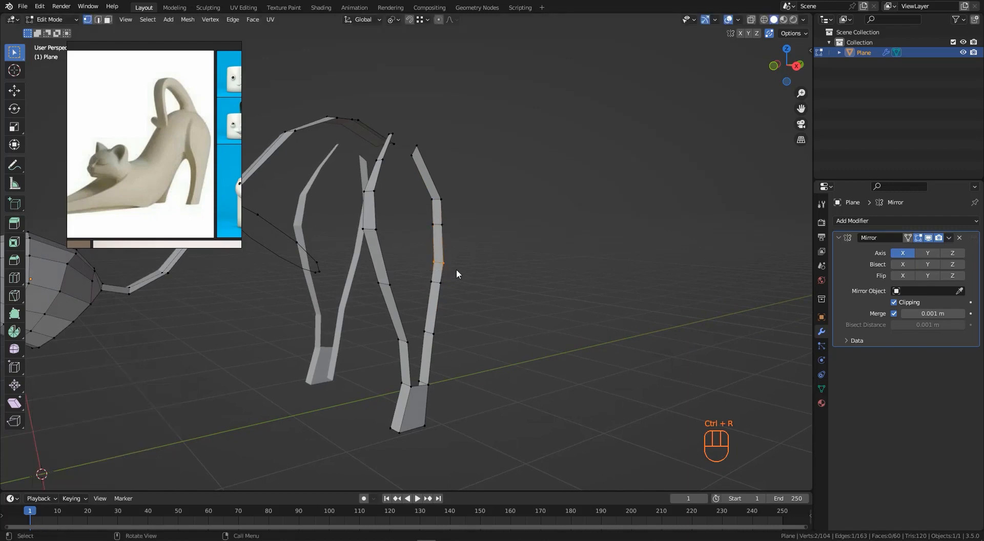
{"action": "key", "text": "2"}
{"action": "key", "text": "ctrl+x"}
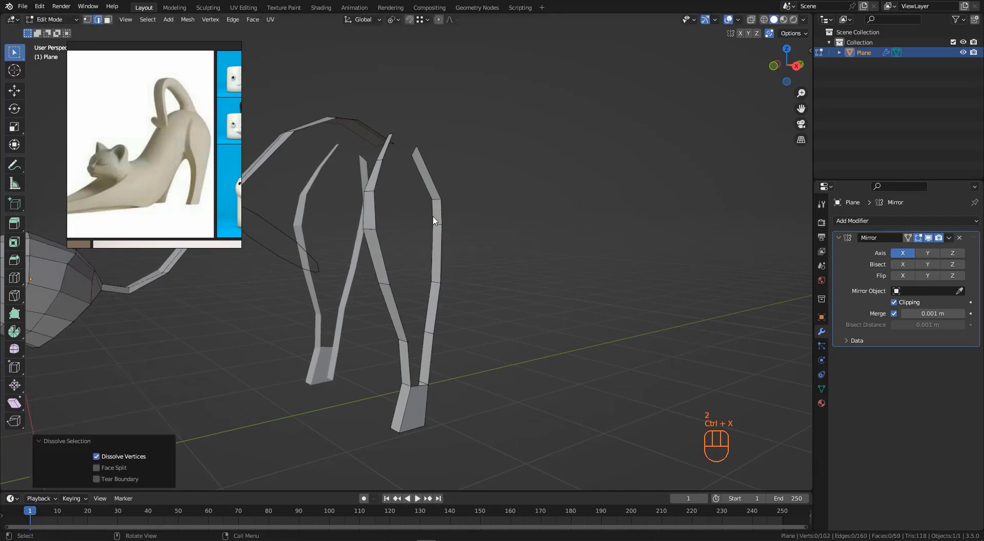
- Add a centered loop cut across the lower part of the hind leg
{"action": "middle_click_drag", "start_coordinate": [436, 205], "coordinate": [430, 175]}
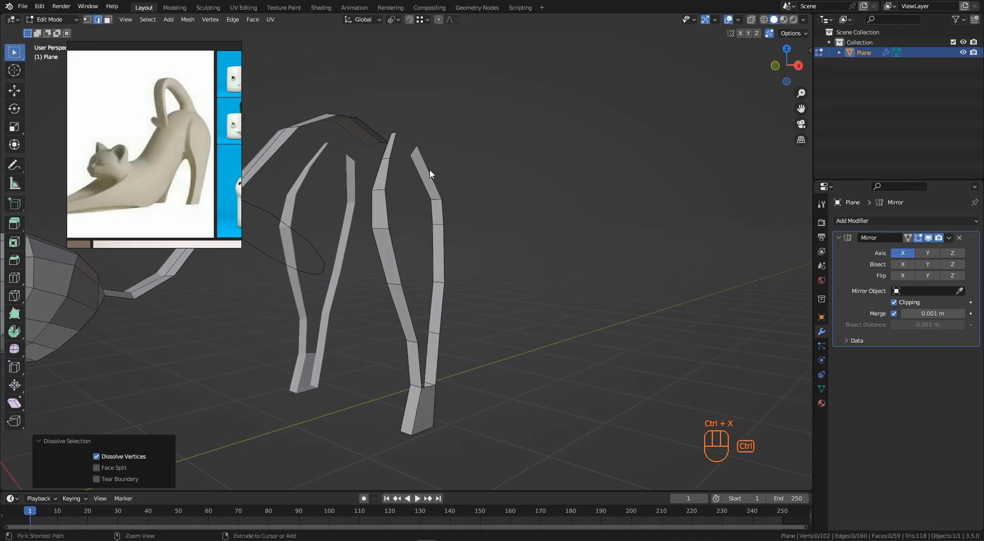
{"action": "key", "text": "ctrl+r"}
{"action": "left_click", "coordinate": [453, 351]}
{"action": "right_click", "coordinate": [453, 351]}
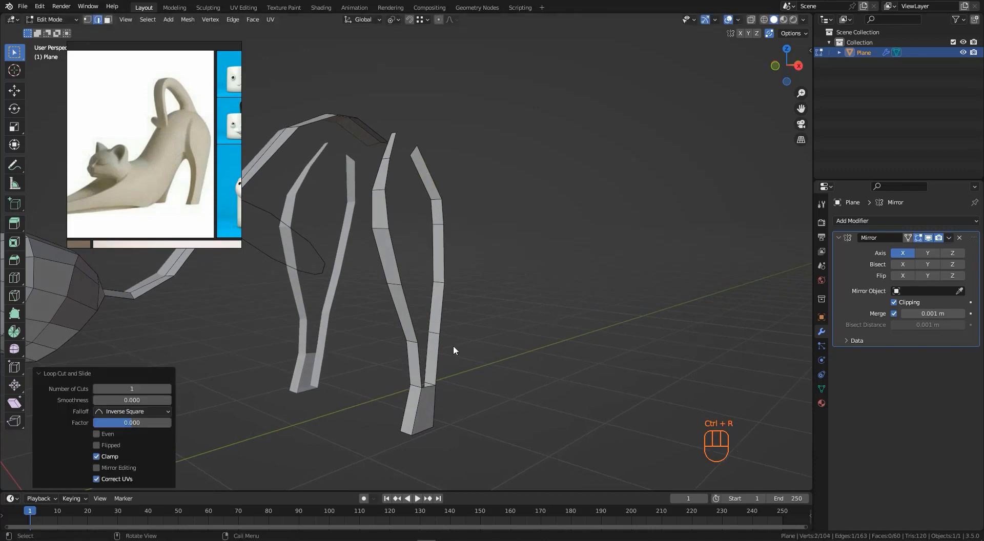
- Fill the open faces on both sides of the hind leg, working upward from the foot
{"action": "left_click", "coordinate": [433, 388]}
{"action": "key", "text": "f"}
{"action": "key", "text": "f"}
{"action": "key", "text": "f"}
{"action": "key", "text": "f"}
{"action": "key", "text": "f"}
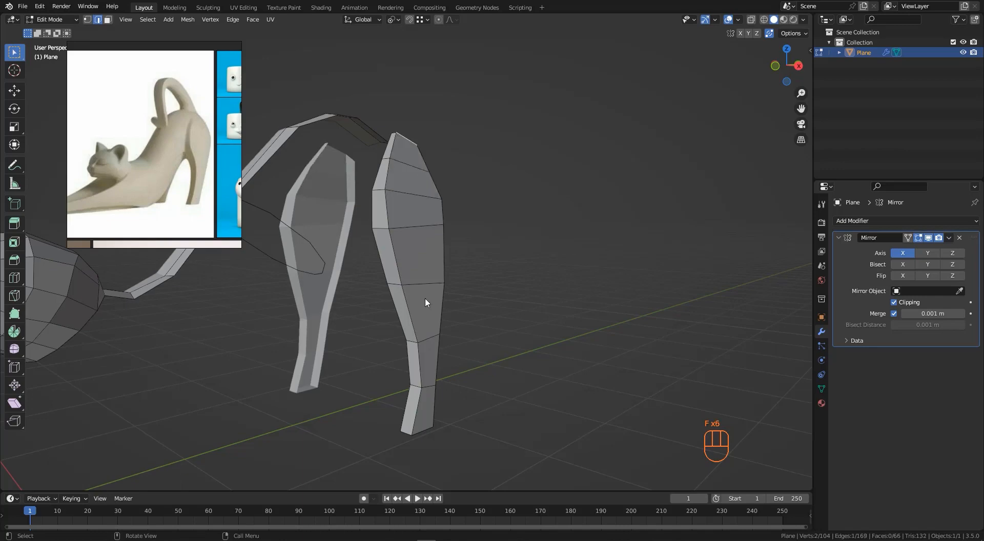
{"action": "key", "text": "f"}
{"action": "middle_click_drag", "start_coordinate": [426, 301], "coordinate": [410, 284]}
{"action": "middle_click_drag", "start_coordinate": [409, 230], "coordinate": [556, 213]}
{"action": "key", "text": "f"}
{"action": "key", "text": "f"}
{"action": "key", "text": "f"}
{"action": "key", "text": "f"}
{"action": "key", "text": "f"}
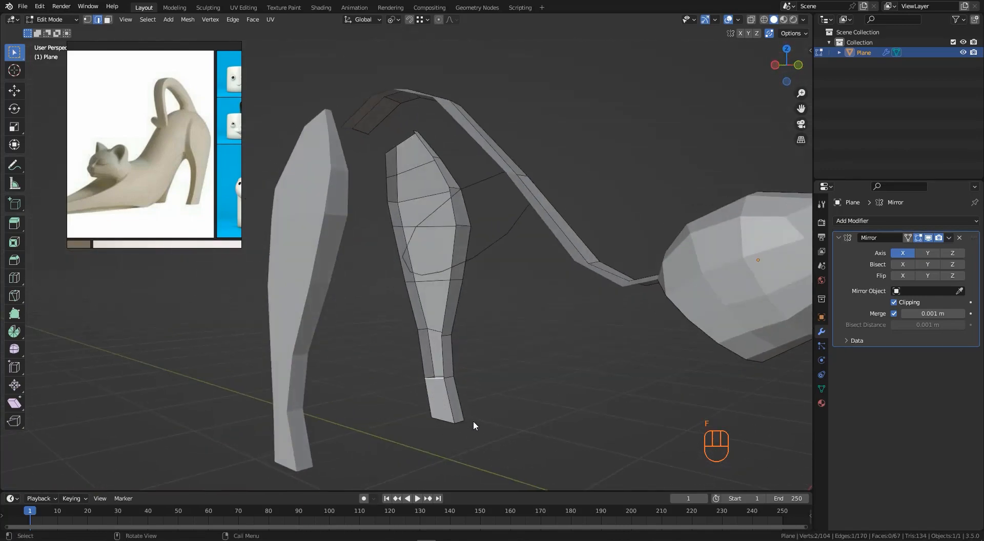
- Add a lengthwise loop cut running down the middle of the hind leg
{"action": "mouse_move", "coordinate": [431, 275]}
{"action": "middle_mouse_down"}
{"action": "mouse_move", "coordinate": [301, 285]}
{"action": "mouse_move", "coordinate": [426, 233]}
{"action": "mouse_move", "coordinate": [462, 247]}
{"action": "mouse_move", "coordinate": [414, 254]}
{"action": "mouse_move", "coordinate": [426, 263]}
{"action": "middle_mouse_up"}
{"action": "key", "text": "ctrl+r"}
{"action": "left_click", "coordinate": [424, 233]}
{"action": "left_click", "coordinate": [426, 263]}
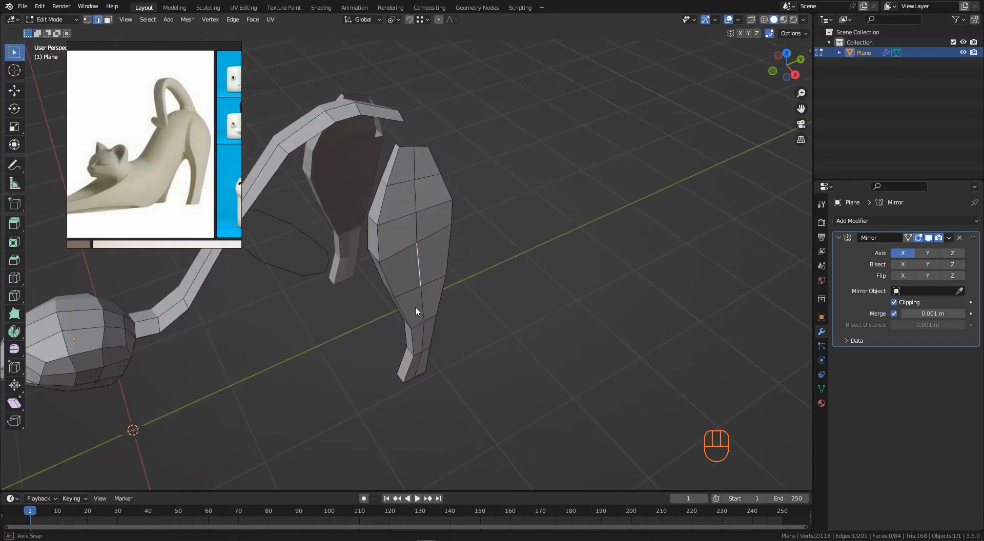
- Move a vertex on the new center loop about 0.03 m along X to bulge the thigh
{"action": "middle_click_drag", "start_coordinate": [415, 306], "coordinate": [437, 342]}
{"action": "scroll", "coordinate": [427, 334], "scroll_direction": "up", "scroll_amount": 2}
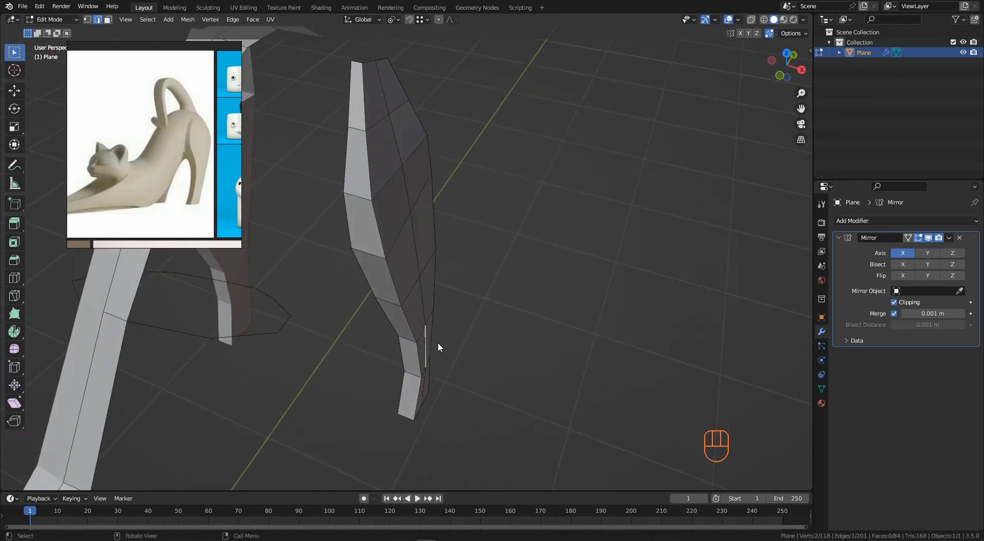
{"action": "key", "text": "g"}
{"action": "key", "text": "x"}
{"action": "left_click", "coordinate": [442, 347]}
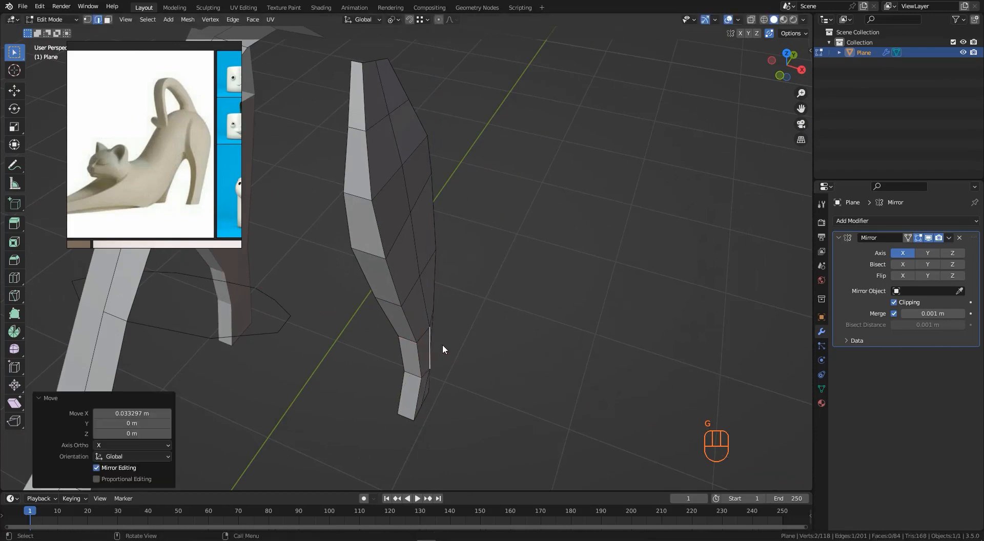
- Move two more center-loop vertices along X, about 0.09 m and 0.07 m, to round the thigh
{"action": "left_click", "coordinate": [421, 265]}
{"action": "key", "text": "g"}
{"action": "key", "text": "x"}
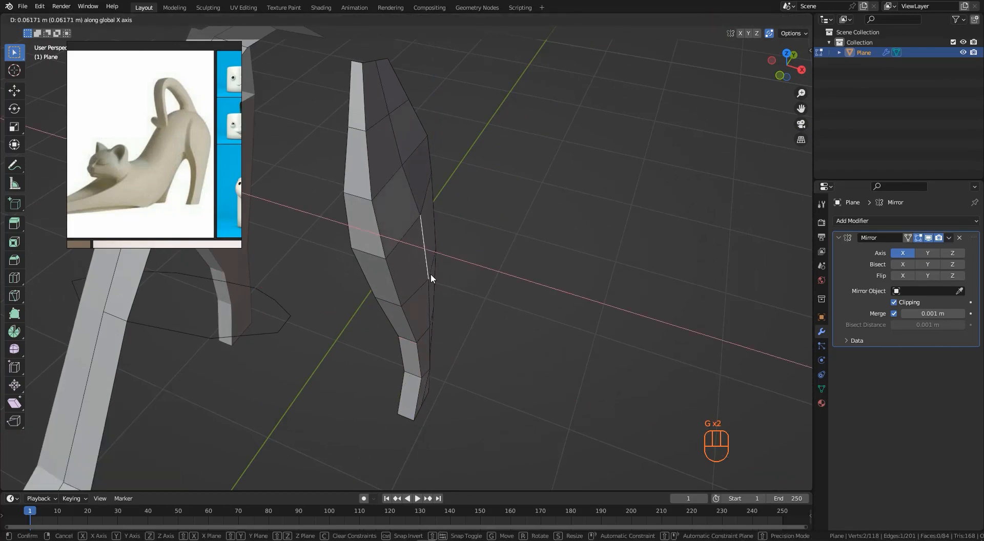
{"action": "left_click", "coordinate": [433, 276]}
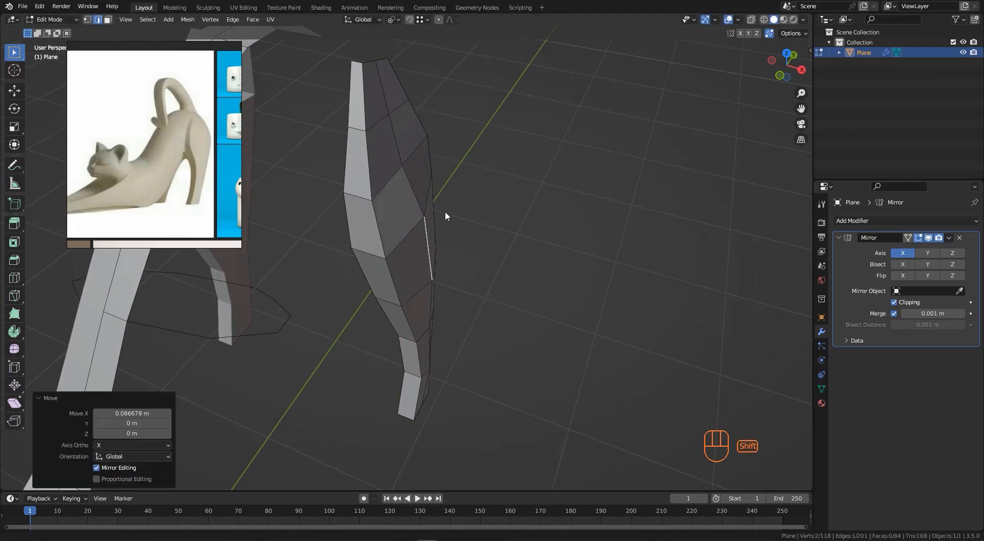
{"action": "middle_click_drag", "start_coordinate": [445, 216], "coordinate": [467, 269]}
{"action": "key", "text": "g"}
{"action": "key", "text": "x"}
{"action": "left_click", "coordinate": [453, 243]}
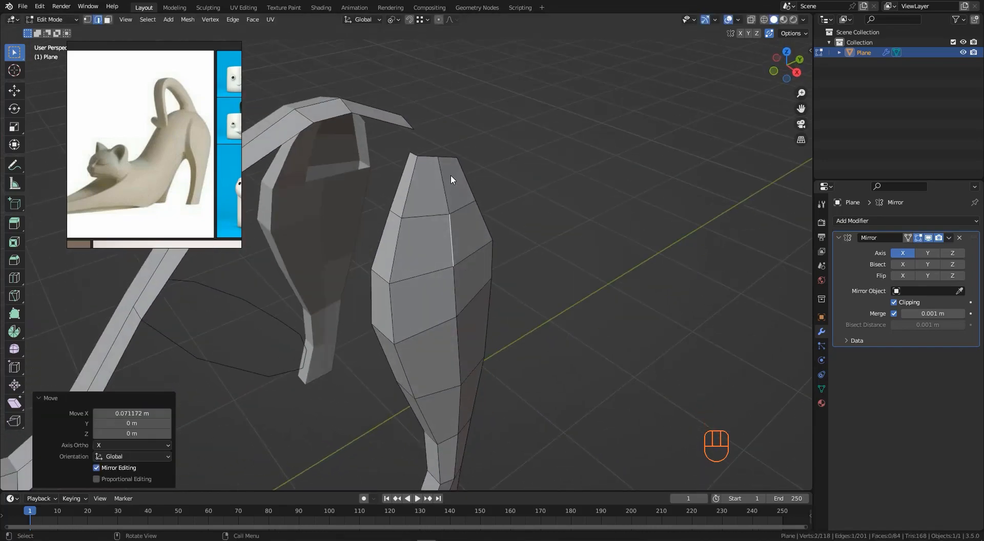
- Switch to vertex selection and move a vertex at the top of the hind leg along X
{"action": "key", "text": "1"}
{"action": "left_click", "coordinate": [439, 158]}
{"action": "middle_click_drag", "start_coordinate": [439, 158], "coordinate": [453, 255]}
{"action": "key", "text": "g"}
{"action": "key", "text": "x"}
{"action": "left_click", "coordinate": [464, 186]}
- Slide vertices on the upper hind leg along their edges to reshape its top
{"action": "left_click", "coordinate": [446, 236]}
{"action": "key", "text": "g"}
{"action": "key", "text": "g"}
{"action": "left_click", "coordinate": [450, 273]}
{"action": "left_click", "coordinate": [445, 277]}
{"action": "key", "text": "g"}
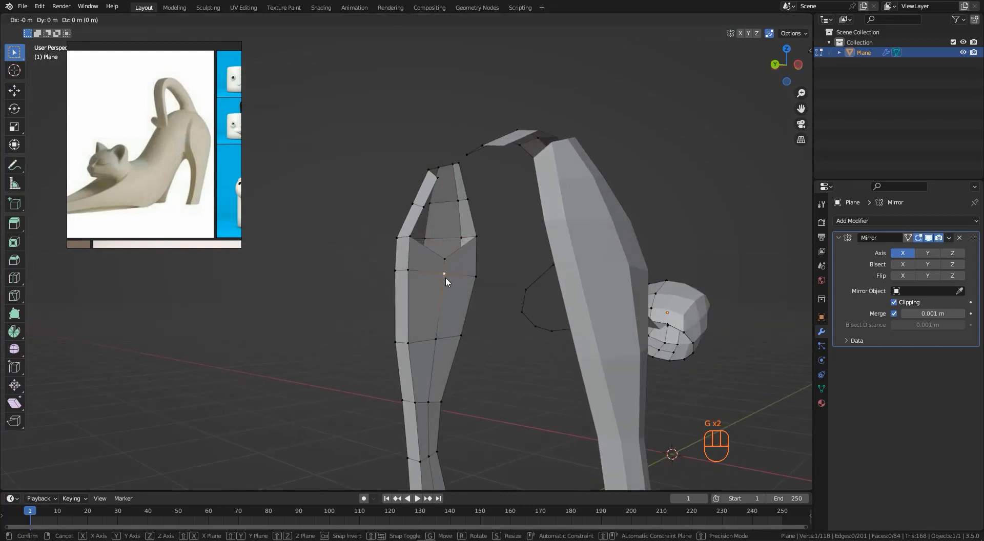
{"action": "left_click", "coordinate": [447, 263]}
{"action": "key", "text": "g"}
{"action": "key", "text": "g"}
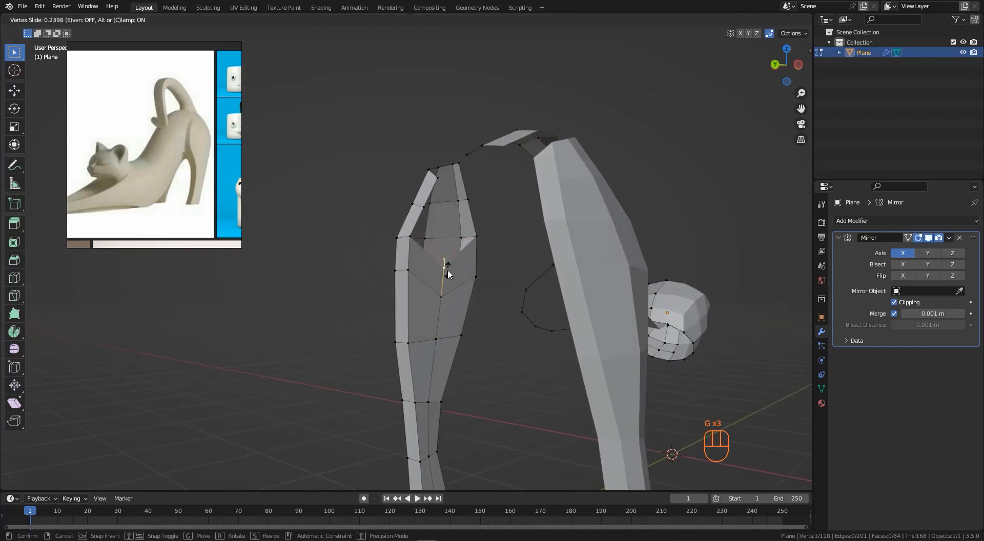
{"action": "left_click", "coordinate": [451, 277]}
{"action": "middle_click_drag", "start_coordinate": [452, 278], "coordinate": [438, 248]}
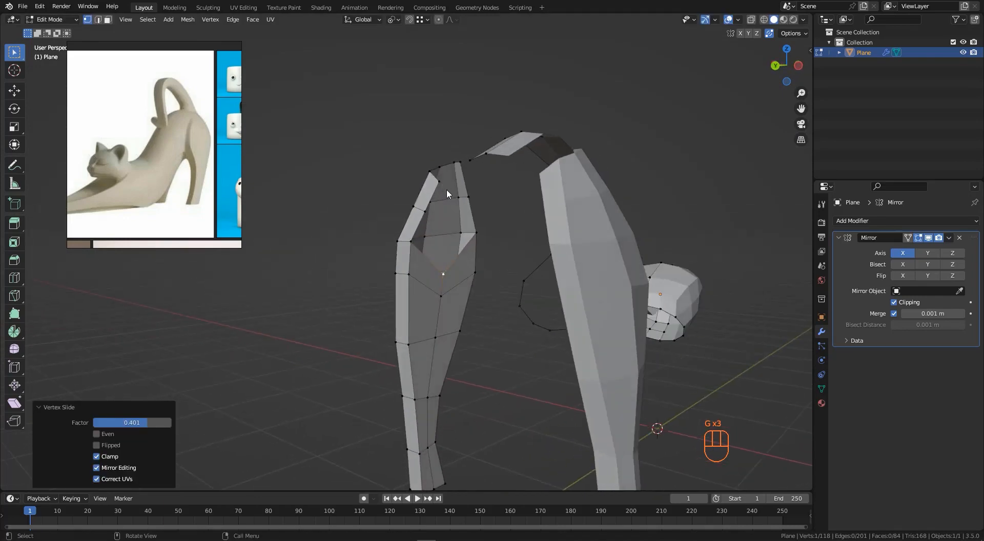
- Add a loop cut across the top of the hind leg near the back
{"action": "middle_click_drag", "start_coordinate": [446, 190], "coordinate": [472, 215]}
{"action": "middle_click_drag", "start_coordinate": [425, 217], "coordinate": [451, 268]}
{"action": "key", "text": "ctrl+r"}
{"action": "left_click", "coordinate": [504, 228]}
{"action": "left_click", "coordinate": [506, 233]}
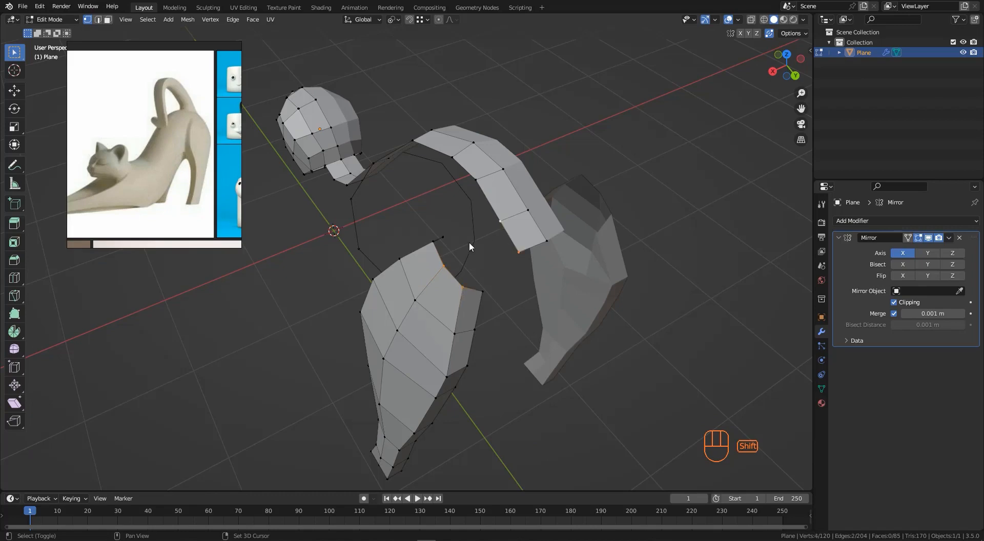
- Fill the gaps between the hind leg's top and the back strip and adjust a vertex there
{"action": "key", "text": "f"}
{"action": "middle_click_drag", "start_coordinate": [476, 281], "coordinate": [508, 267]}
{"action": "left_click", "coordinate": [445, 267]}
{"action": "key", "text": "f"}
{"action": "middle_click_drag", "start_coordinate": [420, 270], "coordinate": [457, 285]}
{"action": "key", "text": "f"}
{"action": "key", "text": "g"}
{"action": "left_click", "coordinate": [451, 279]}
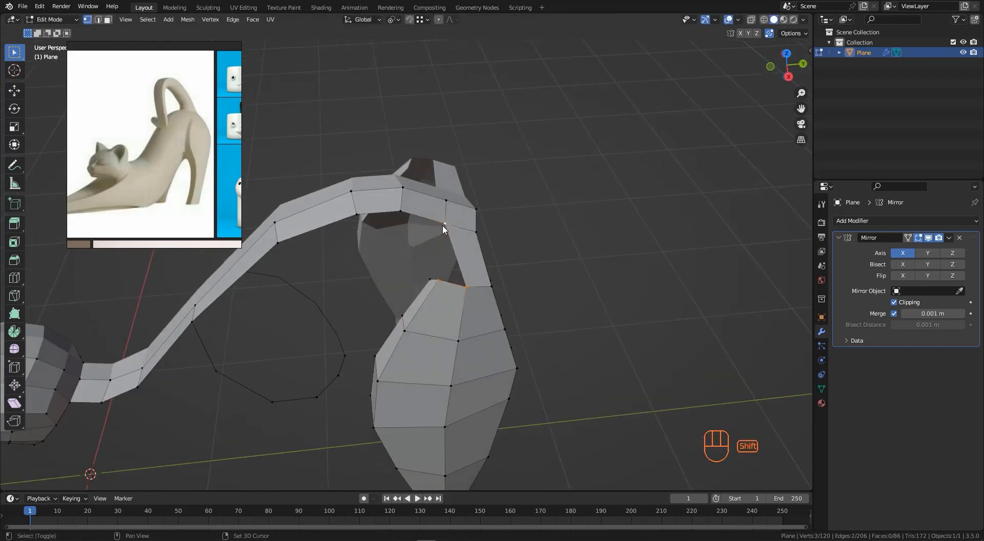
- Fill the remaining face joining the hind leg to the back and move the selected edge to close the seam
{"action": "middle_click_drag", "start_coordinate": [402, 212], "coordinate": [487, 278]}
{"action": "key", "text": "f"}
{"action": "key", "text": "alt+z"}
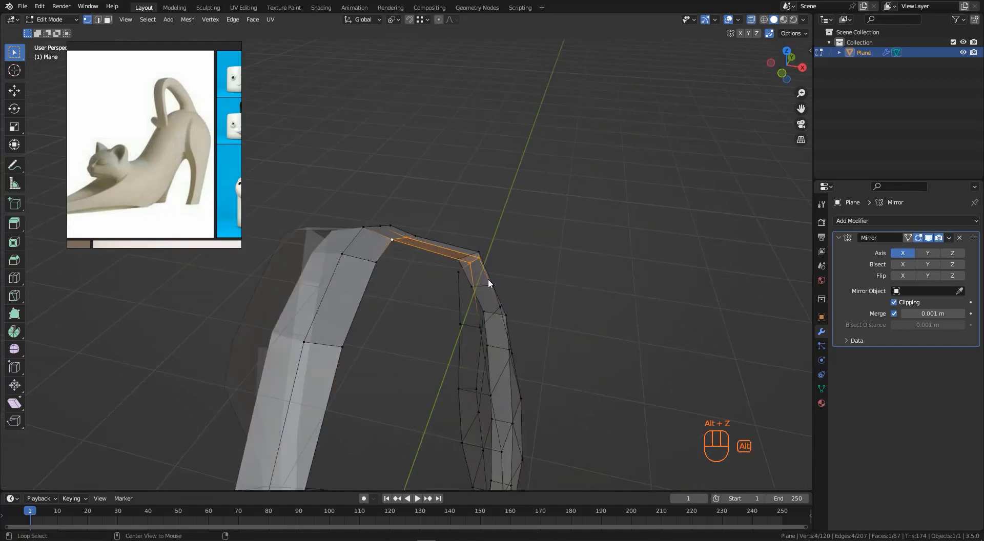
{"action": "left_click_drag", "start_coordinate": [451, 270], "coordinate": [486, 237]}
{"action": "key", "text": "alt+z"}
{"action": "middle_click_drag", "start_coordinate": [486, 238], "coordinate": [502, 253]}
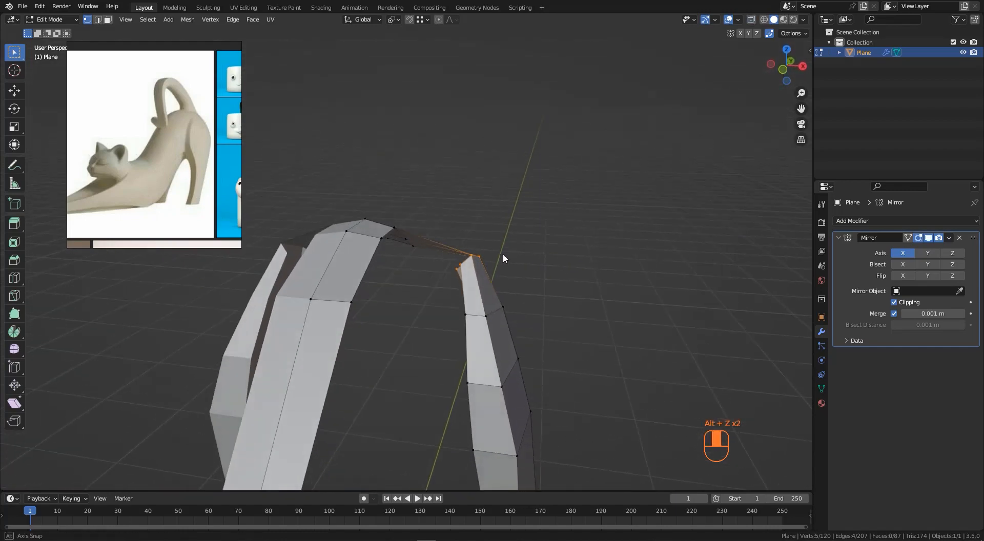
{"action": "key", "text": "g"}
{"action": "left_click", "coordinate": [503, 263]}
- Add a centered loop cut across the back strip above the hind leg
{"action": "middle_click_drag", "start_coordinate": [441, 233], "coordinate": [419, 239]}
{"action": "key", "text": "ctrl+r"}
{"action": "left_click", "coordinate": [439, 252]}
{"action": "right_click", "coordinate": [438, 251]}
{"action": "left_click", "coordinate": [406, 250]}
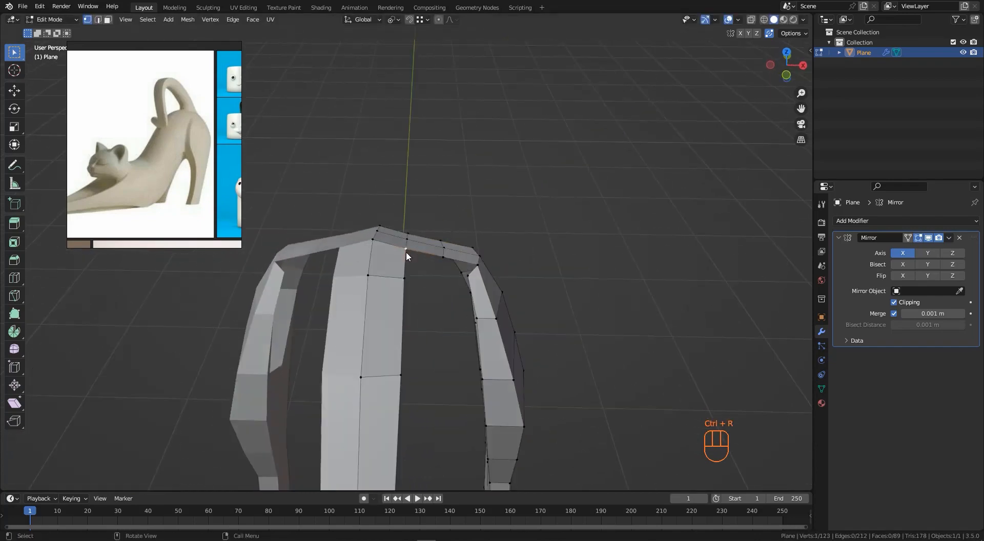
- Move several vertices where the hind leg meets the back to smooth the join
{"action": "left_click_drag", "start_coordinate": [403, 253], "coordinate": [423, 226]}
{"action": "middle_click_drag", "start_coordinate": [420, 245], "coordinate": [552, 231]}
{"action": "key", "text": "g"}
{"action": "left_click", "coordinate": [424, 223]}
{"action": "key", "text": "g"}
{"action": "left_click", "coordinate": [450, 235]}
{"action": "left_click", "coordinate": [480, 233]}
{"action": "key", "text": "g"}
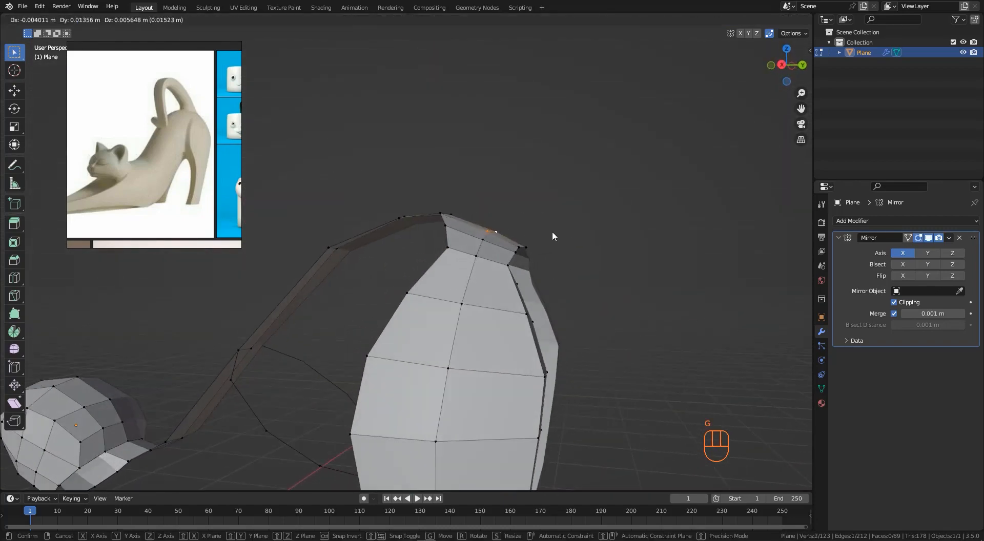
{"action": "left_click", "coordinate": [475, 225]}
{"action": "middle_click_drag", "start_coordinate": [474, 225], "coordinate": [561, 197]}
{"action": "key", "text": "g"}
{"action": "left_click", "coordinate": [487, 221]}
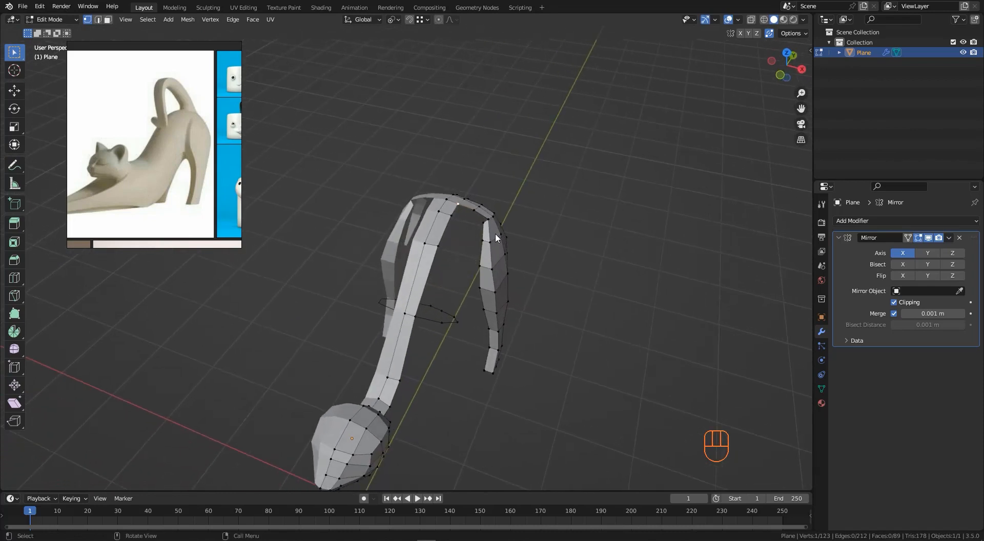
- Switch the cat mesh into Sculpt Mode
{"action": "middle_click_drag", "start_coordinate": [496, 234], "coordinate": [472, 230]}
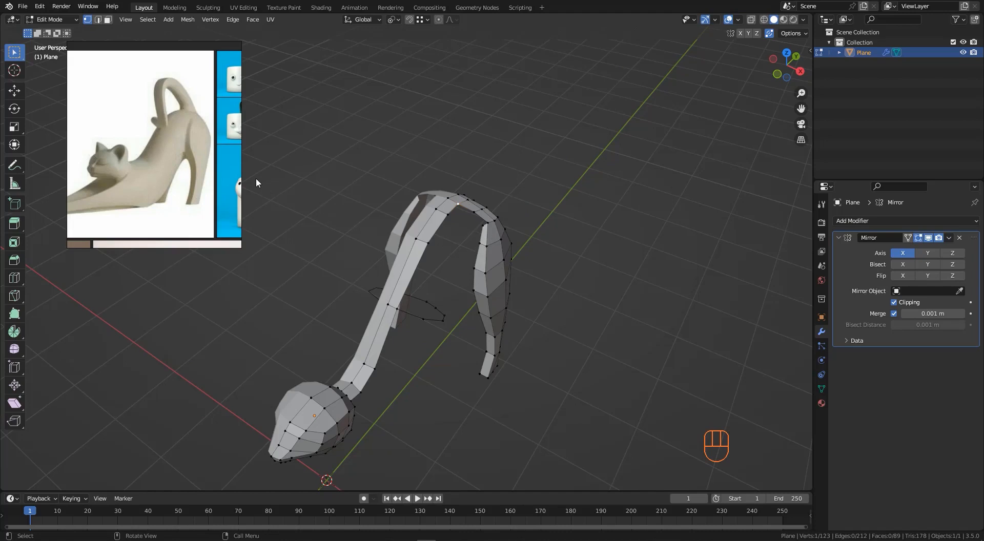
{"action": "right_click_drag", "start_coordinate": [203, 163], "coordinate": [261, 156]}
{"action": "middle_click_drag", "start_coordinate": [491, 223], "coordinate": [474, 217]}
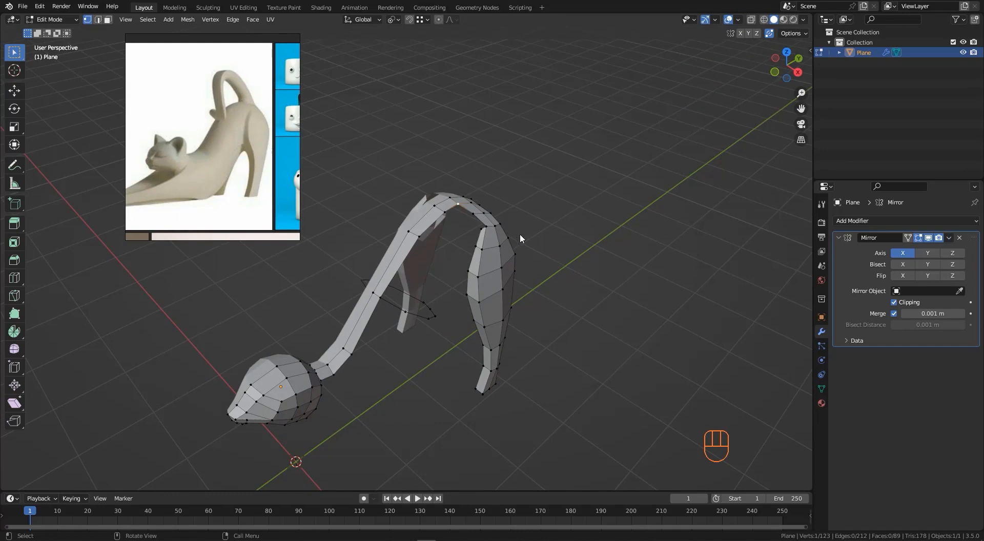
{"action": "key", "text": "Tab"}
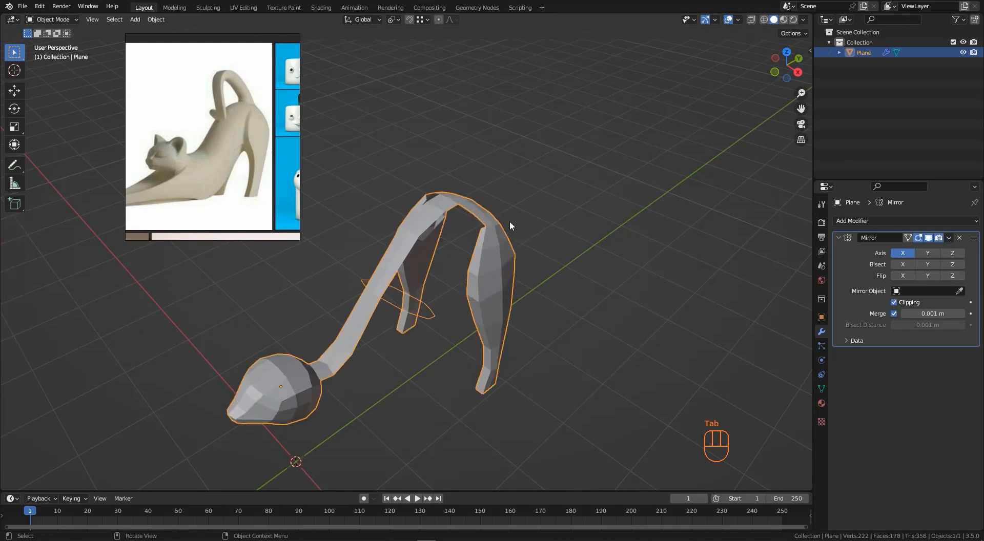
{"action": "key", "text": "Tab"}
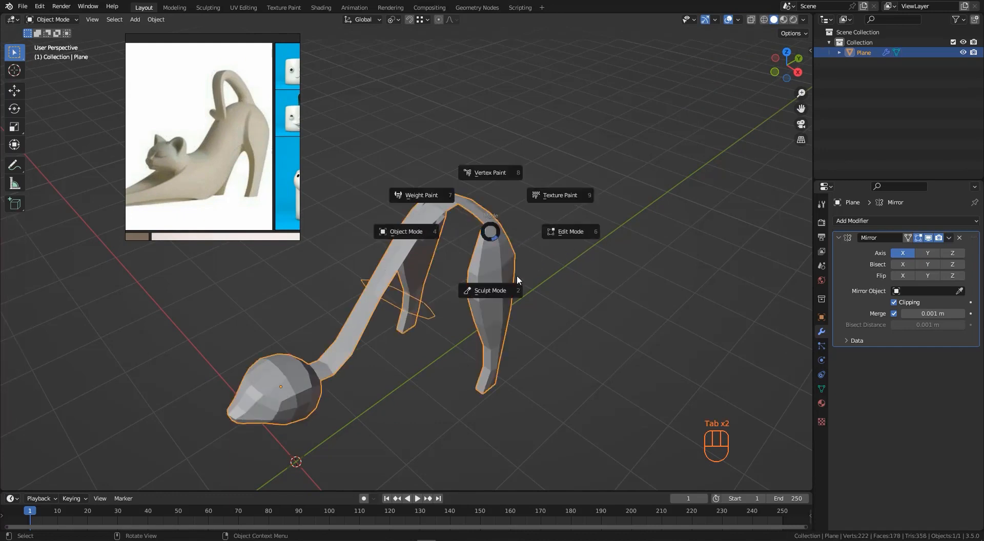
{"action": "left_click", "coordinate": [503, 287]}
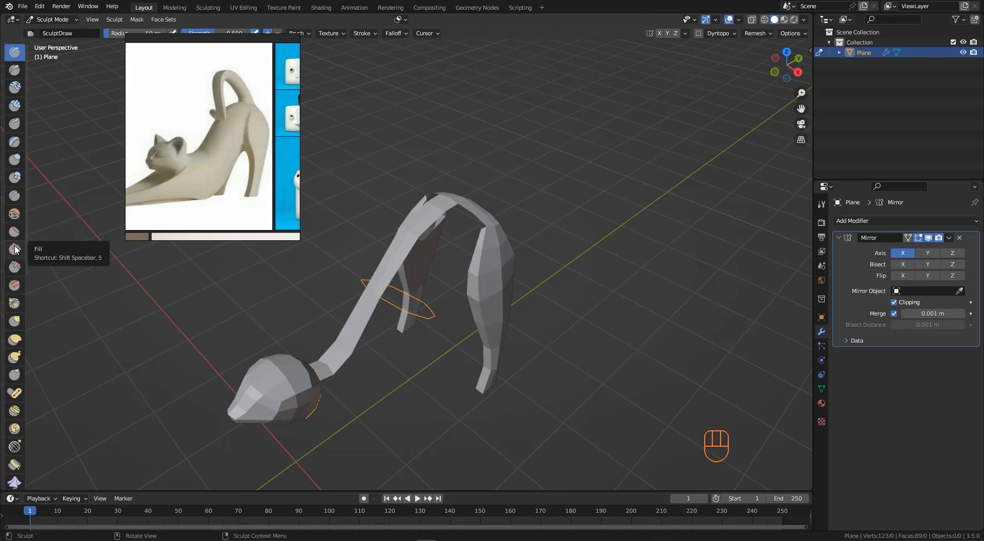
- Select the Grab brush, enlarge its radius, and pull the hind leg's top into a rounder shape
{"action": "left_click", "coordinate": [16, 322]}
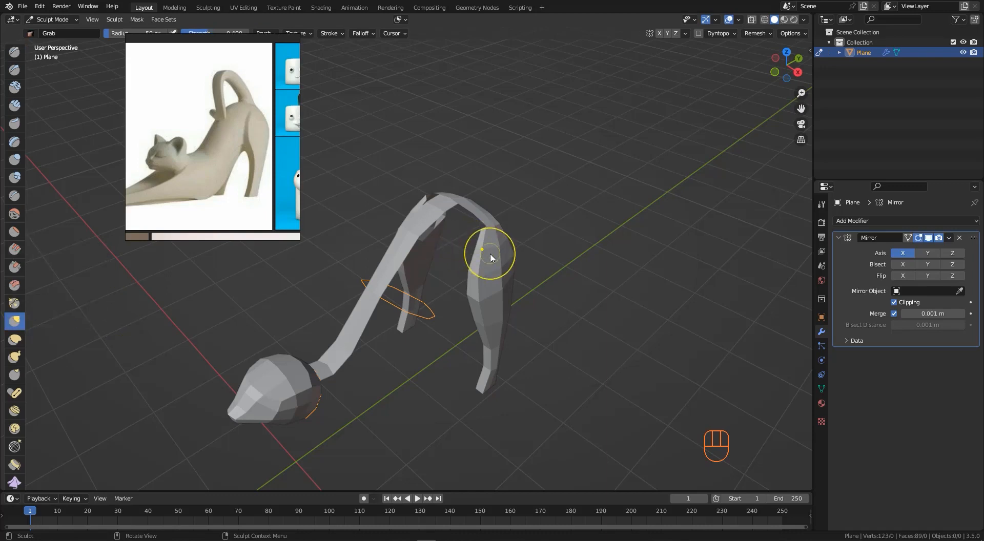
{"action": "key", "text": "f"}
{"action": "left_click", "coordinate": [519, 255]}
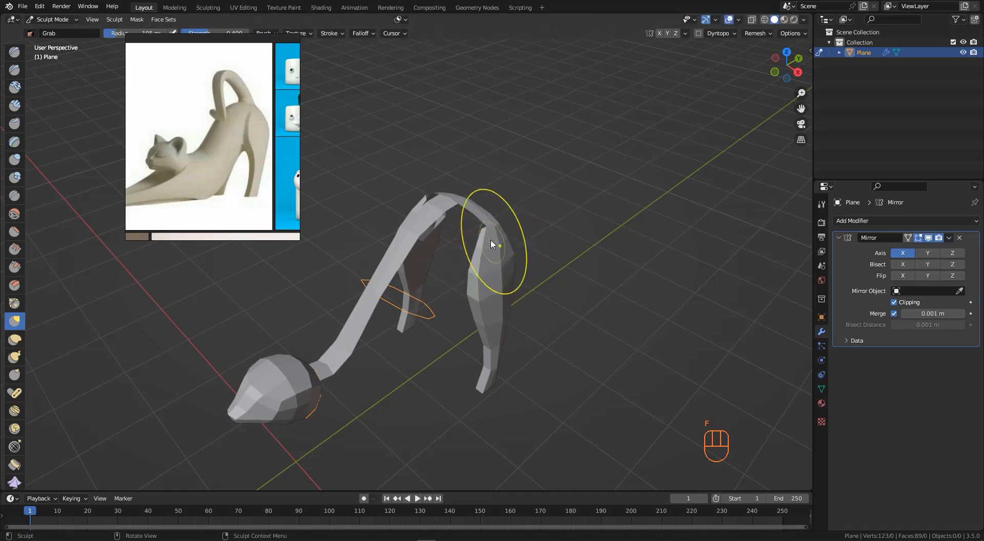
{"action": "middle_click_drag", "start_coordinate": [491, 239], "coordinate": [508, 229]}
{"action": "scroll", "coordinate": [507, 228], "scroll_direction": "up", "scroll_amount": 1}
{"action": "left_click_drag", "start_coordinate": [449, 214], "coordinate": [446, 210]}
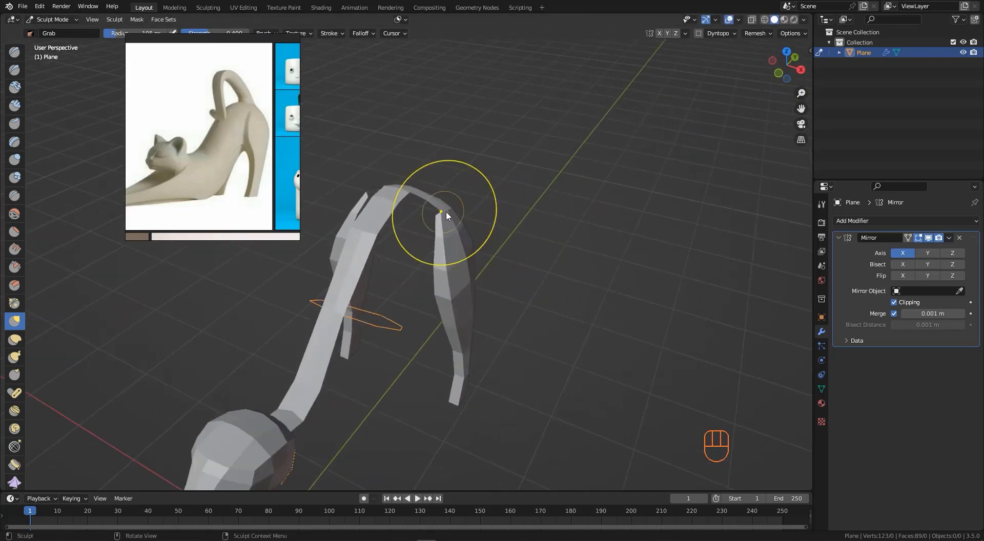
{"action": "mouse_move", "coordinate": [440, 208]}
{"action": "middle_mouse_down"}
{"action": "mouse_move", "coordinate": [339, 194]}
{"action": "mouse_move", "coordinate": [364, 193]}
{"action": "mouse_move", "coordinate": [500, 259]}
{"action": "middle_mouse_up"}
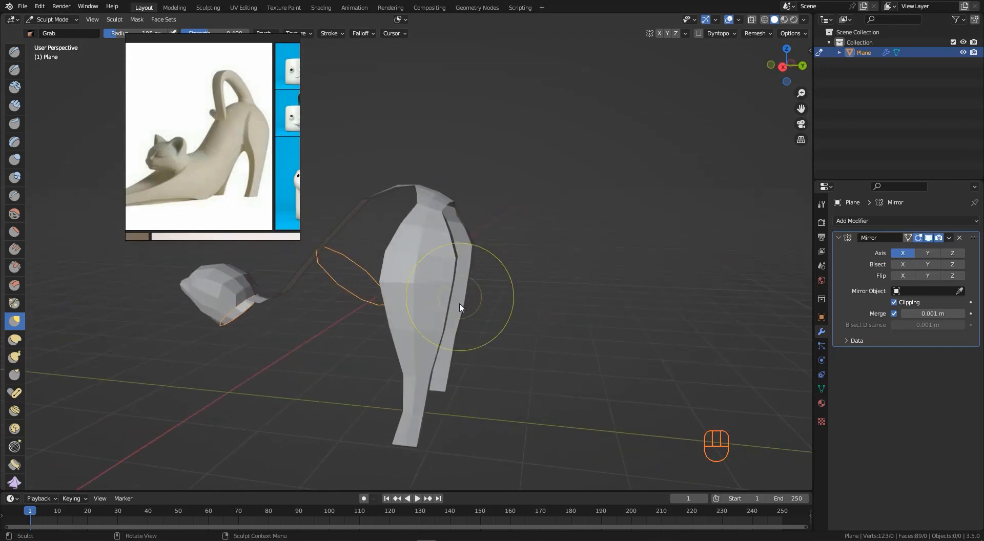
{"action": "mouse_move", "coordinate": [454, 306]}
{"action": "middle_mouse_down"}
{"action": "mouse_move", "coordinate": [443, 313]}
{"action": "mouse_move", "coordinate": [479, 256]}
{"action": "mouse_move", "coordinate": [391, 277]}
{"action": "mouse_move", "coordinate": [443, 278]}
{"action": "middle_mouse_up"}
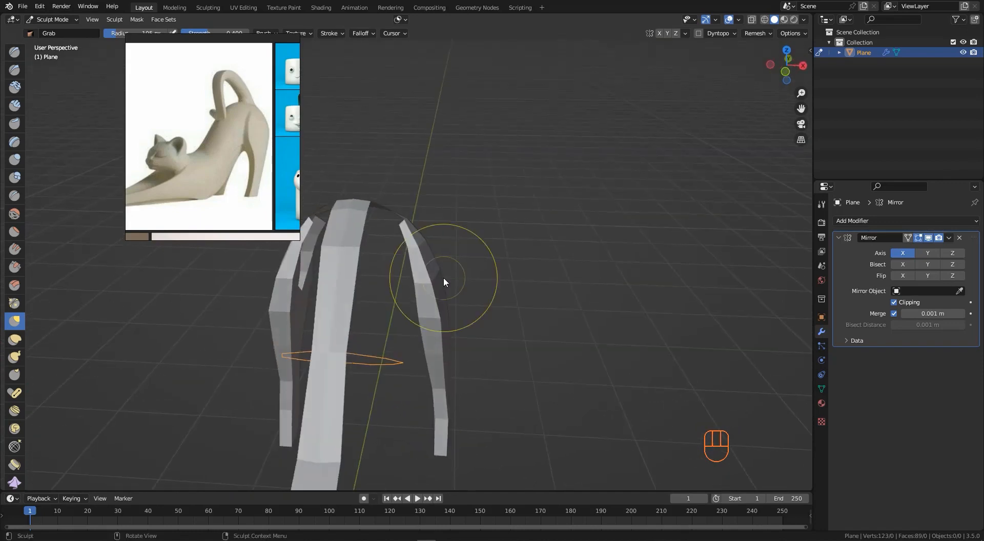
{"action": "mouse_move", "coordinate": [441, 210]}
{"action": "middle_mouse_down"}
{"action": "mouse_move", "coordinate": [393, 238]}
{"action": "mouse_move", "coordinate": [406, 257]}
{"action": "middle_mouse_up"}
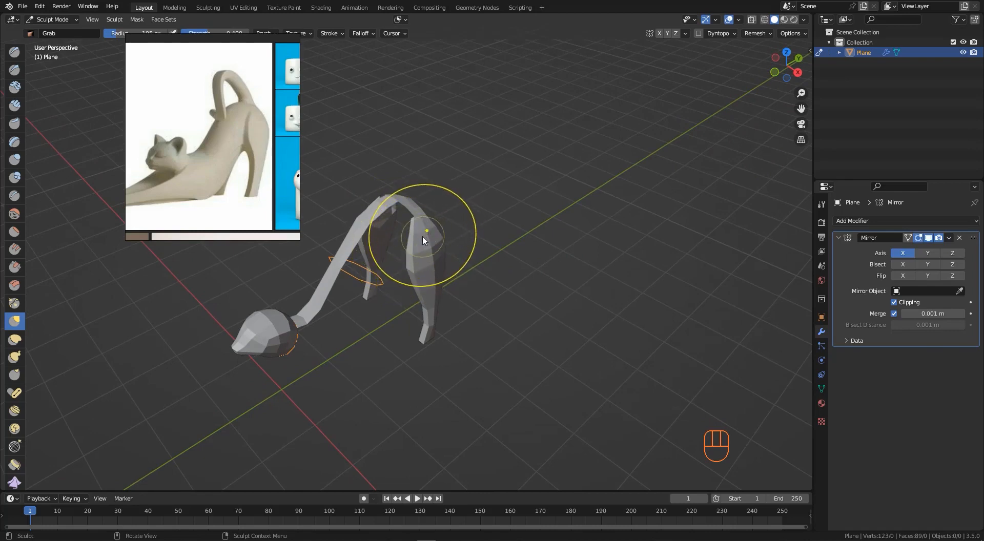
- Return to Edit Mode and move several vertices at the top of the hind leg to round its shape
{"action": "key", "text": "Tab"}
{"action": "middle_click_drag", "start_coordinate": [522, 241], "coordinate": [438, 244]}
{"action": "scroll", "coordinate": [413, 252], "scroll_direction": "up", "scroll_amount": 3}
{"action": "key", "text": "g"}
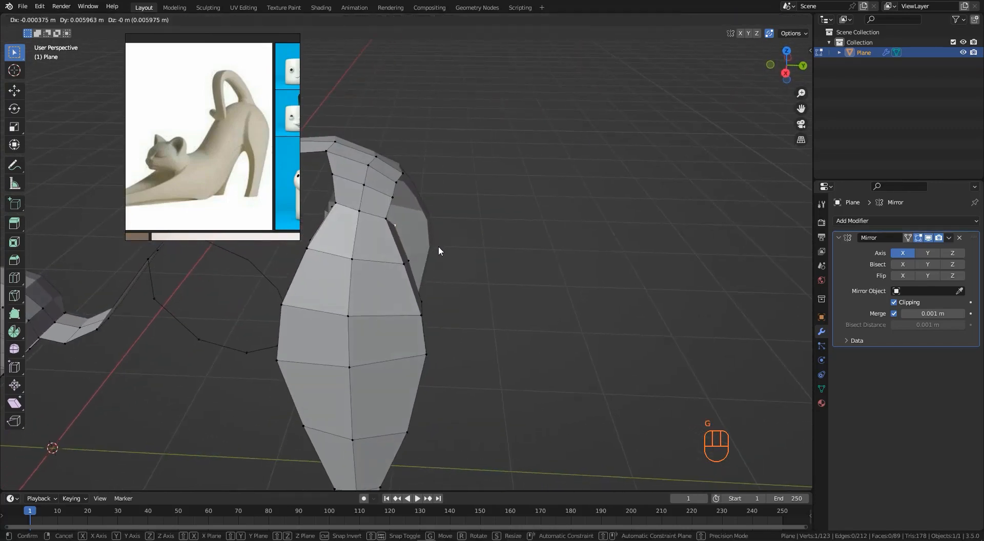
{"action": "left_click", "coordinate": [448, 251]}
{"action": "left_click", "coordinate": [406, 259]}
{"action": "middle_click_drag", "start_coordinate": [466, 273], "coordinate": [416, 264]}
{"action": "key", "text": "g"}
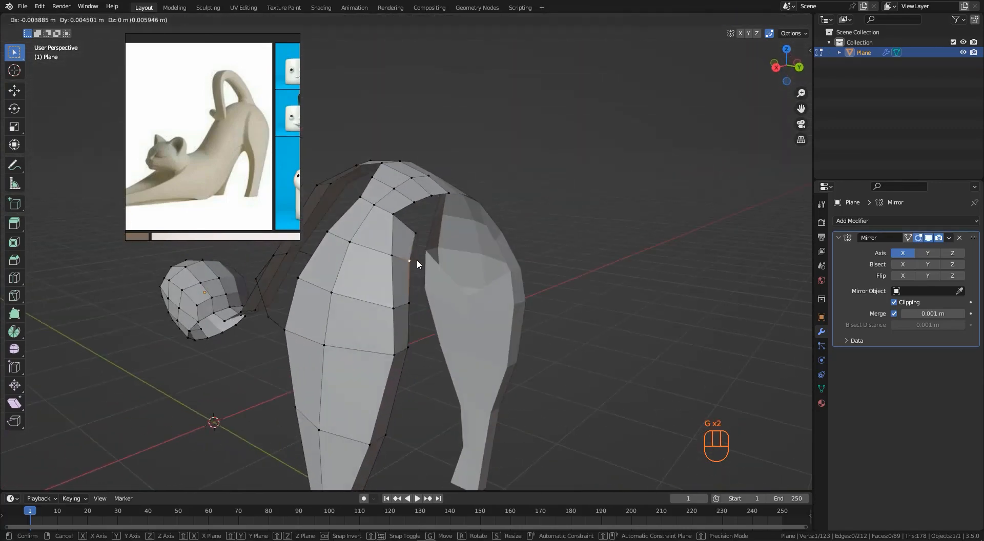
{"action": "left_click", "coordinate": [423, 268]}
{"action": "key", "text": "g"}
{"action": "left_click", "coordinate": [418, 313]}
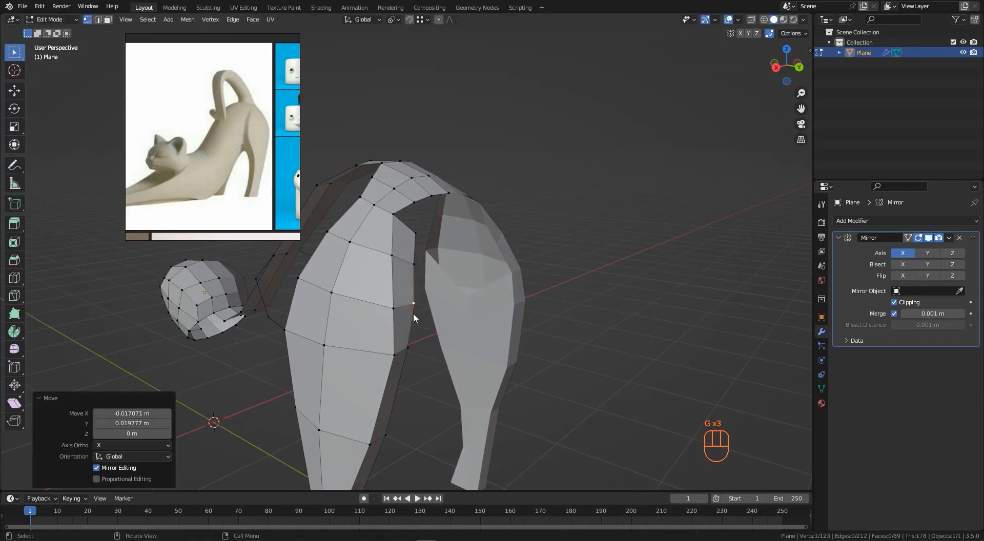
- In right orthographic view, extrude a chain of four vertices down from the hind leg's top along its side
{"action": "middle_click_drag", "start_coordinate": [413, 312], "coordinate": [394, 225]}
{"action": "left_click", "coordinate": [401, 225]}
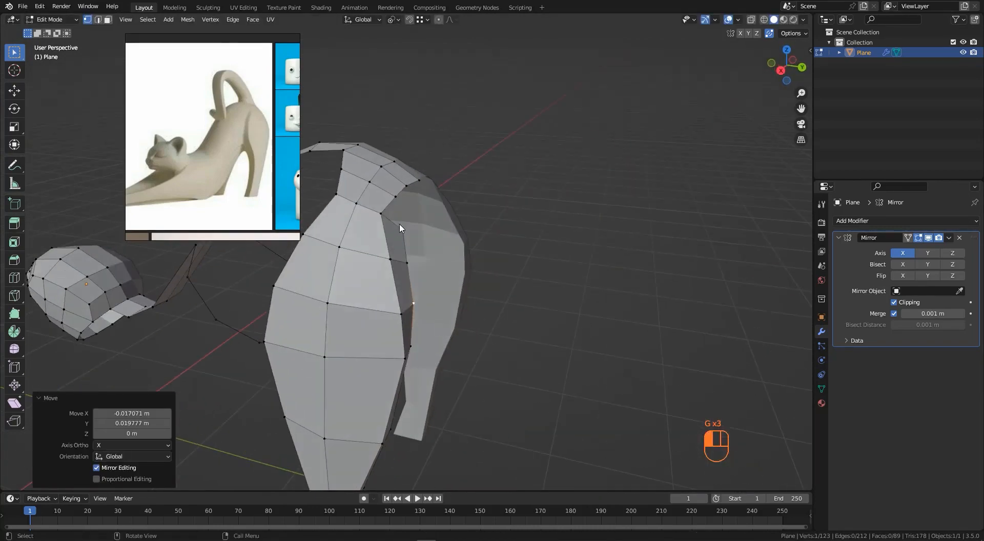
{"action": "middle_click_drag", "start_coordinate": [429, 192], "coordinate": [461, 242]}
{"action": "key", "text": "KP_3"}
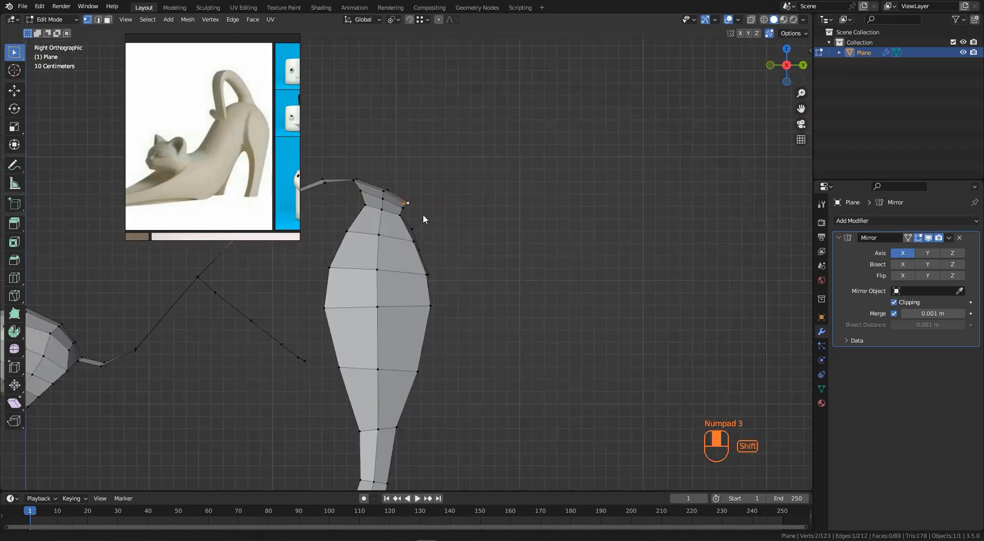
{"action": "middle_click_drag", "start_coordinate": [423, 214], "coordinate": [490, 185], "text": "shift"}
{"action": "key", "text": "e"}
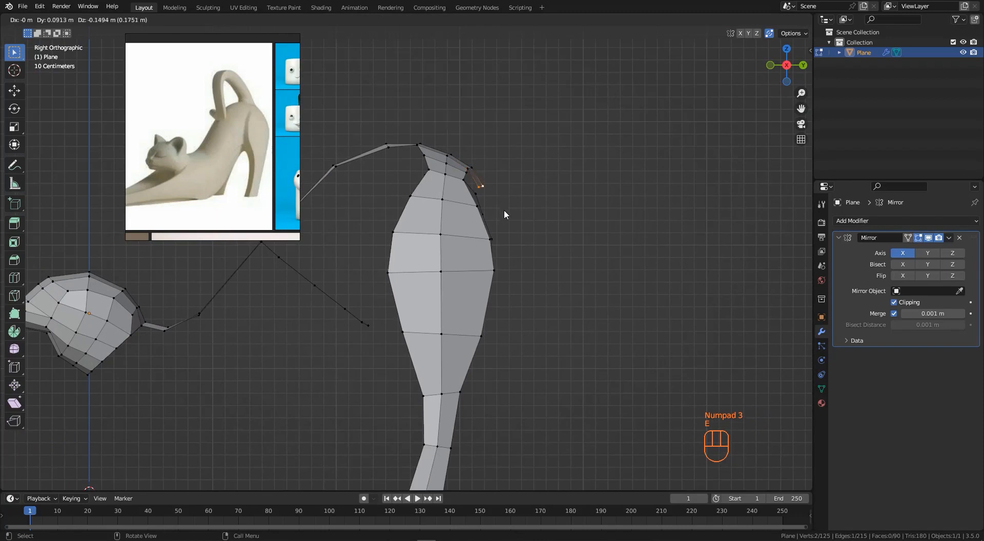
{"action": "left_click", "coordinate": [509, 219]}
{"action": "key", "text": "e"}
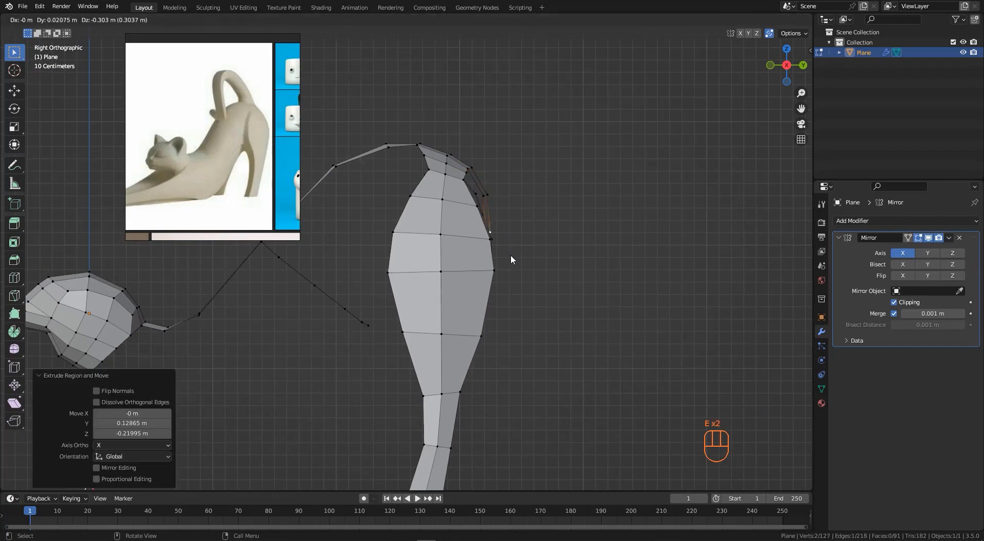
{"action": "left_click", "coordinate": [510, 259]}
{"action": "key", "text": "e"}
{"action": "left_click", "coordinate": [485, 289]}
{"action": "key", "text": "e"}
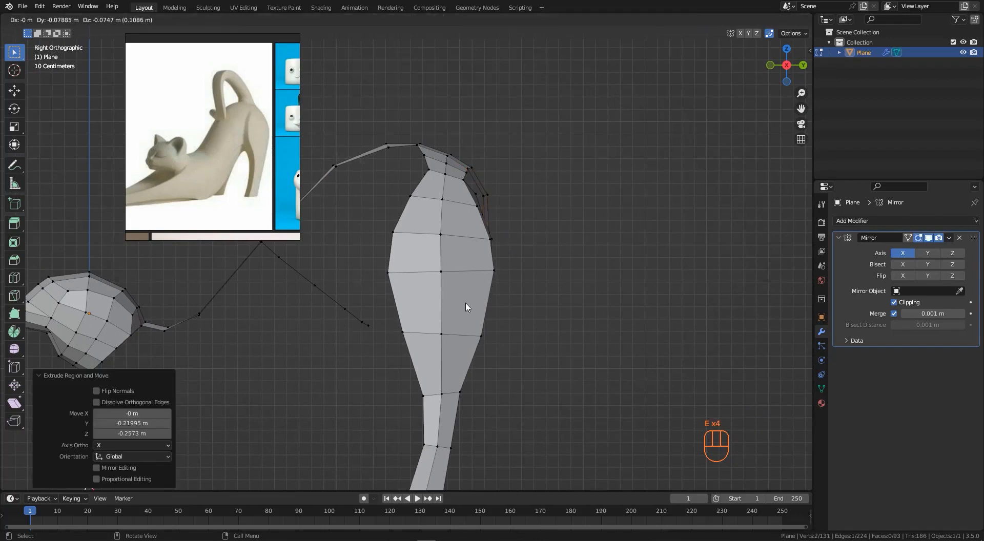
{"action": "left_click", "coordinate": [451, 317]}
- Turn on X-ray and extrude the vertex chain one step further toward the belly line
{"action": "key", "text": "alt+z"}
{"action": "scroll", "coordinate": [458, 264], "scroll_direction": "up", "scroll_amount": 2}
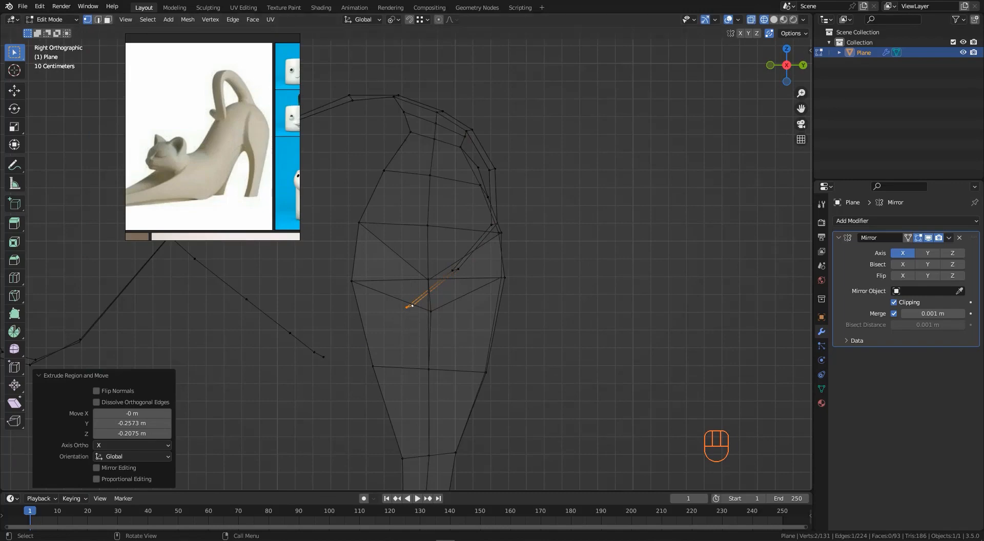
{"action": "key", "text": "e"}
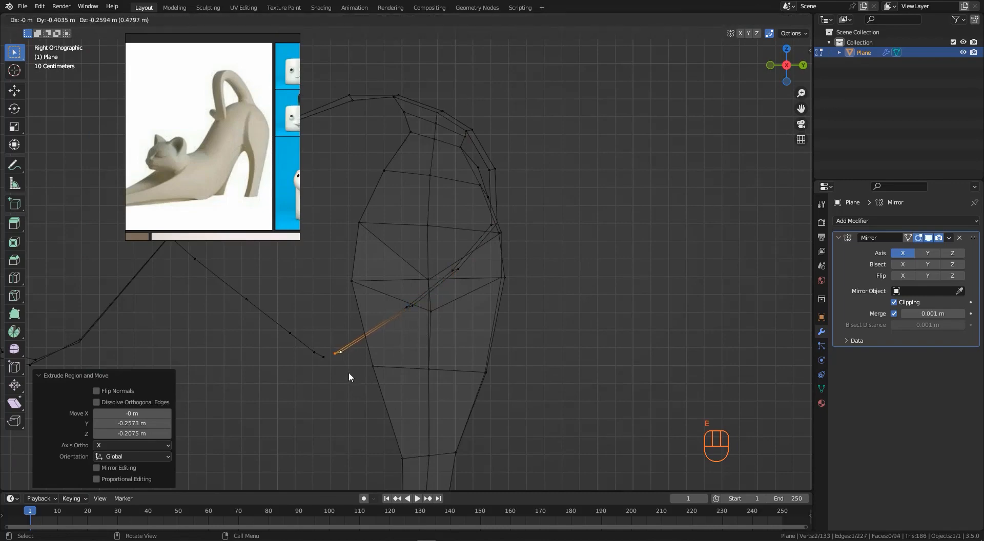
{"action": "left_click", "coordinate": [339, 373]}
- Move the new chain's vertices where it meets the inner side of the hind leg
{"action": "middle_click_drag", "start_coordinate": [432, 281], "coordinate": [373, 293]}
{"action": "scroll", "coordinate": [392, 294], "scroll_direction": "up", "scroll_amount": 2}
{"action": "scroll", "coordinate": [360, 323], "scroll_direction": "up", "scroll_amount": 2}
{"action": "left_click", "coordinate": [359, 324]}
{"action": "scroll", "coordinate": [361, 325], "scroll_direction": "up", "scroll_amount": 1}
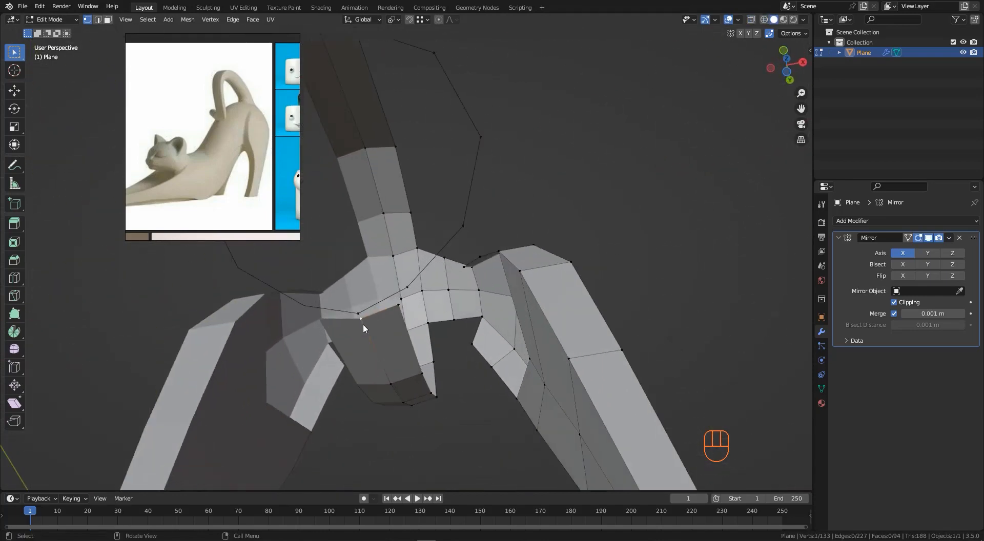
{"action": "key", "text": "g"}
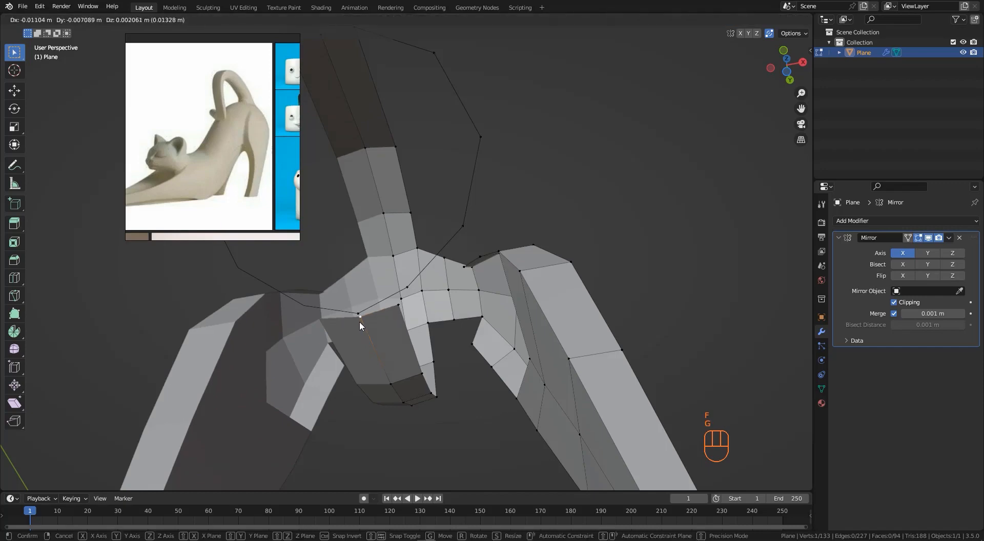
{"action": "left_click", "coordinate": [359, 316], "text": "ctrl"}
{"action": "left_click", "coordinate": [398, 308]}
{"action": "key", "text": "g"}
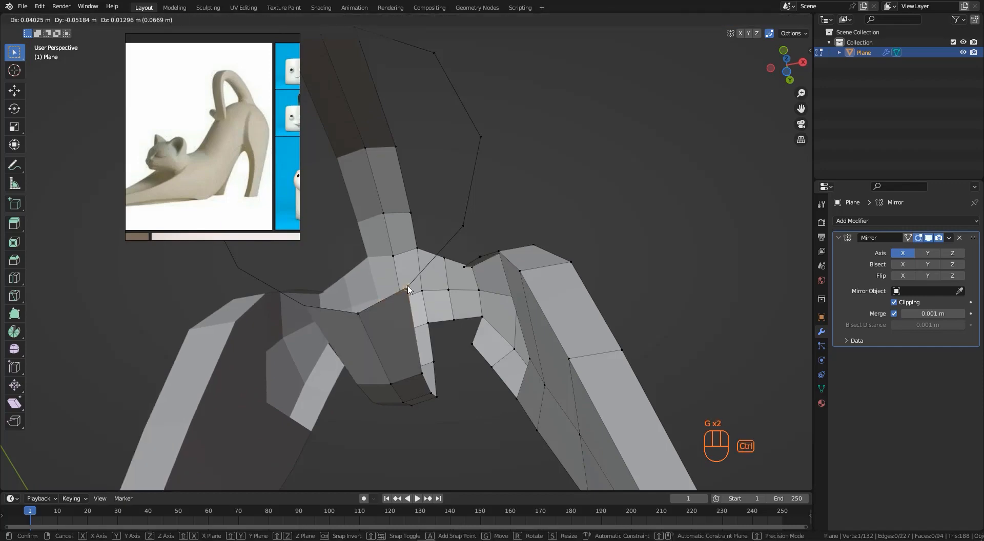
{"action": "left_click", "coordinate": [410, 288], "text": "ctrl"}
- Move several vertices around the opening under the back to align the hind leg's inner edges
{"action": "middle_click_drag", "start_coordinate": [415, 264], "coordinate": [421, 235]}
{"action": "scroll", "coordinate": [436, 244], "scroll_direction": "up", "scroll_amount": 2}
{"action": "left_click", "coordinate": [429, 248]}
{"action": "scroll", "coordinate": [423, 234], "scroll_direction": "up", "scroll_amount": 2}
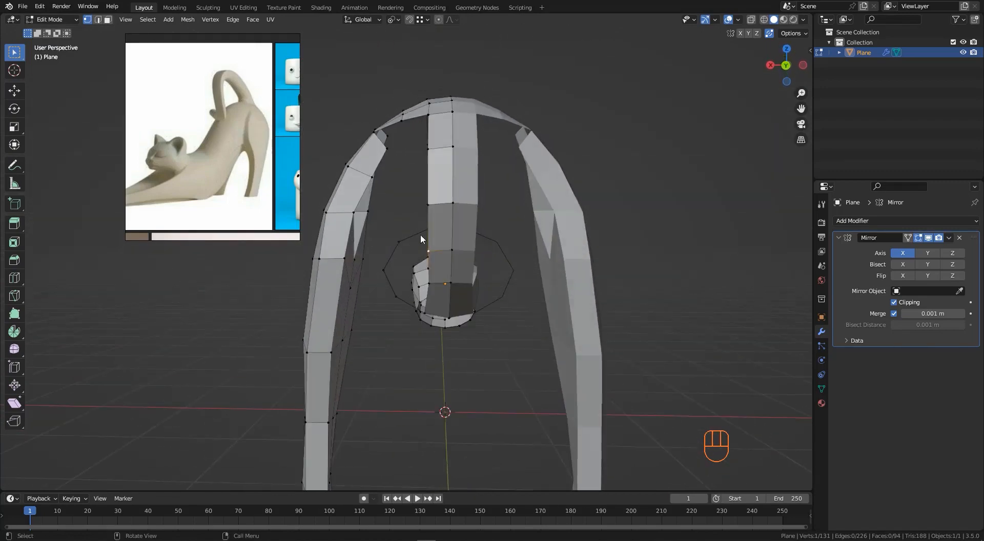
{"action": "left_click", "coordinate": [430, 284], "text": "shift"}
{"action": "middle_click_drag", "start_coordinate": [430, 284], "coordinate": [435, 283]}
{"action": "key", "text": "g"}
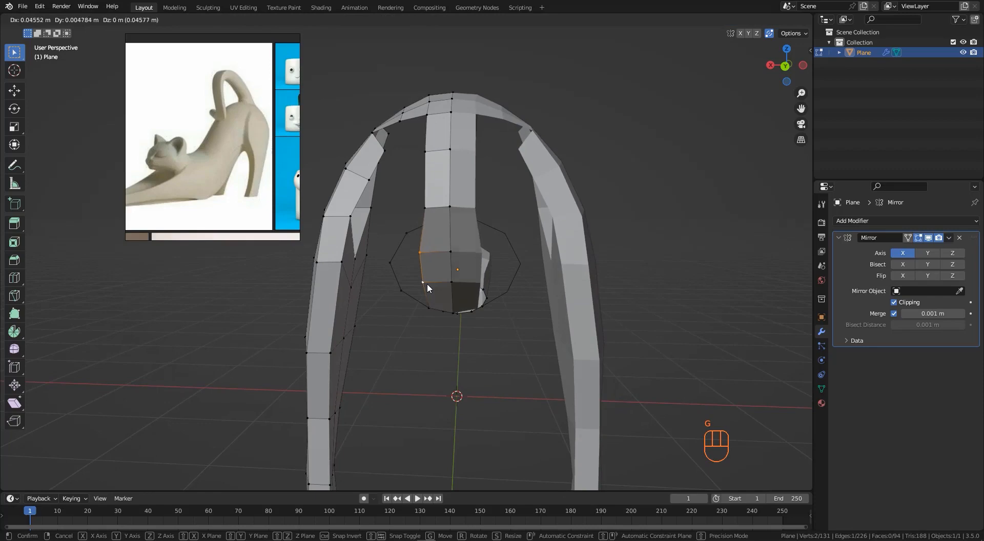
{"action": "left_click", "coordinate": [426, 283]}
{"action": "left_click", "coordinate": [429, 213]}
{"action": "key", "text": "g"}
{"action": "left_click", "coordinate": [424, 213]}
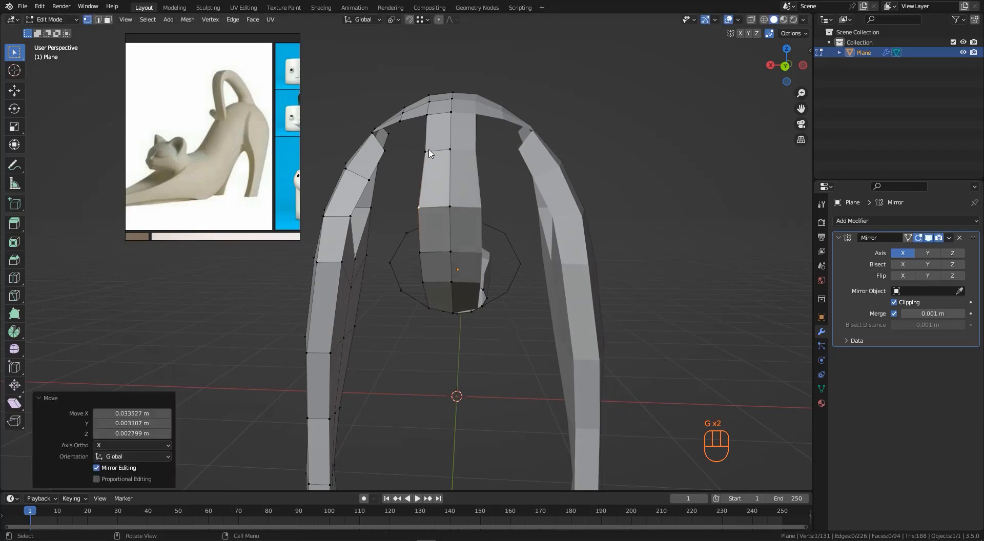
{"action": "left_click", "coordinate": [427, 153]}
{"action": "key", "text": "g"}
{"action": "left_click", "coordinate": [422, 154]}
- Fill a face over the opening at the top of the back and knife-cut a new edge across it
{"action": "middle_click_drag", "start_coordinate": [422, 154], "coordinate": [458, 210]}
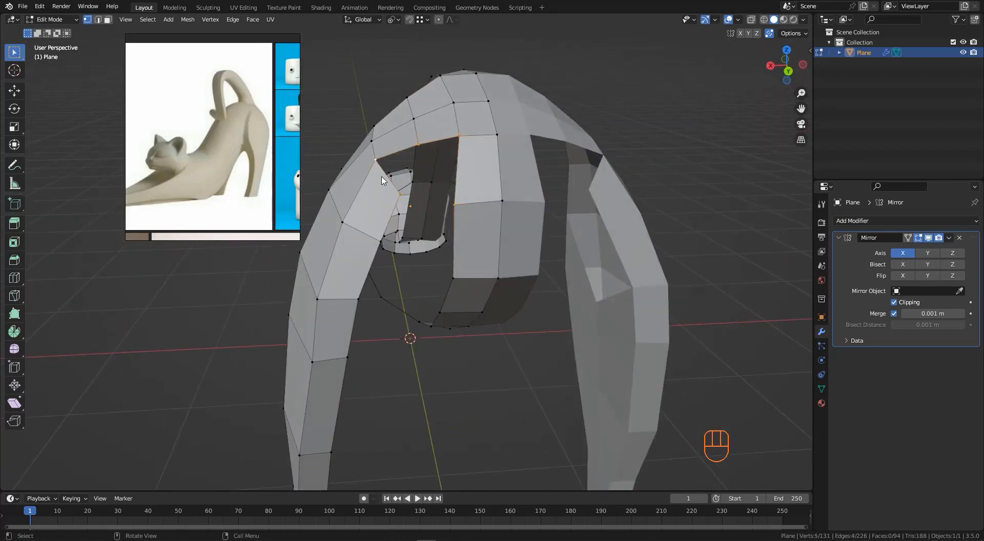
{"action": "key", "text": "f"}
{"action": "middle_click_drag", "start_coordinate": [382, 180], "coordinate": [431, 180]}
{"action": "key", "text": "k"}
{"action": "key", "text": "Return"}
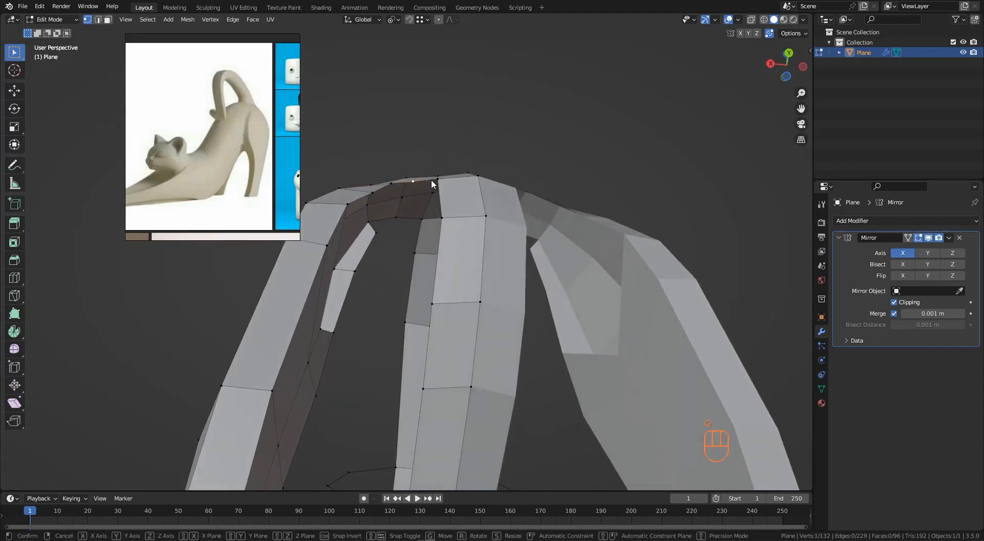
- Move the new vertices along the top of the back to smooth the surface
{"action": "key", "text": "g"}
{"action": "left_click", "coordinate": [395, 189]}
{"action": "left_click", "coordinate": [371, 192]}
{"action": "key", "text": "g"}
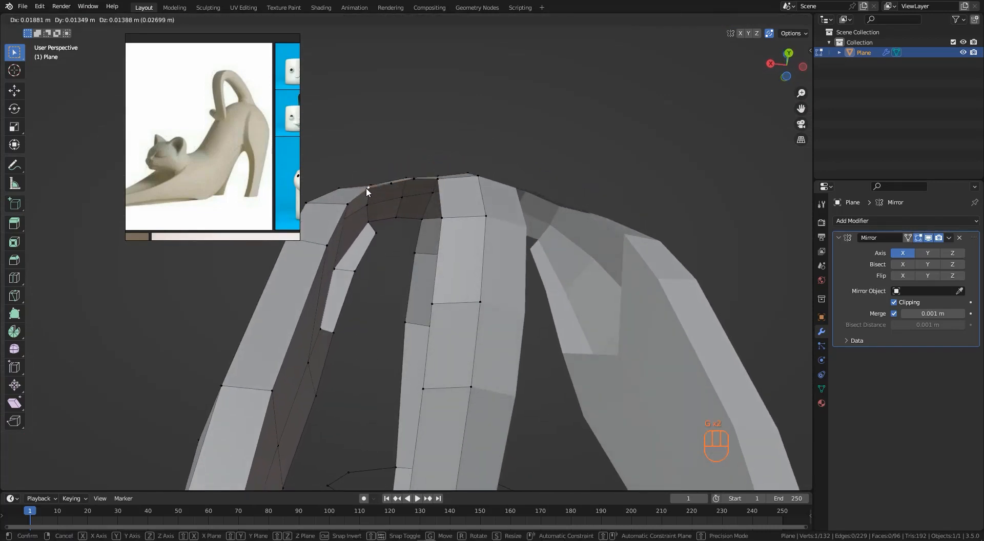
{"action": "left_click", "coordinate": [366, 187]}
{"action": "left_click", "coordinate": [387, 182]}
{"action": "key", "text": "g"}
{"action": "left_click", "coordinate": [386, 179]}
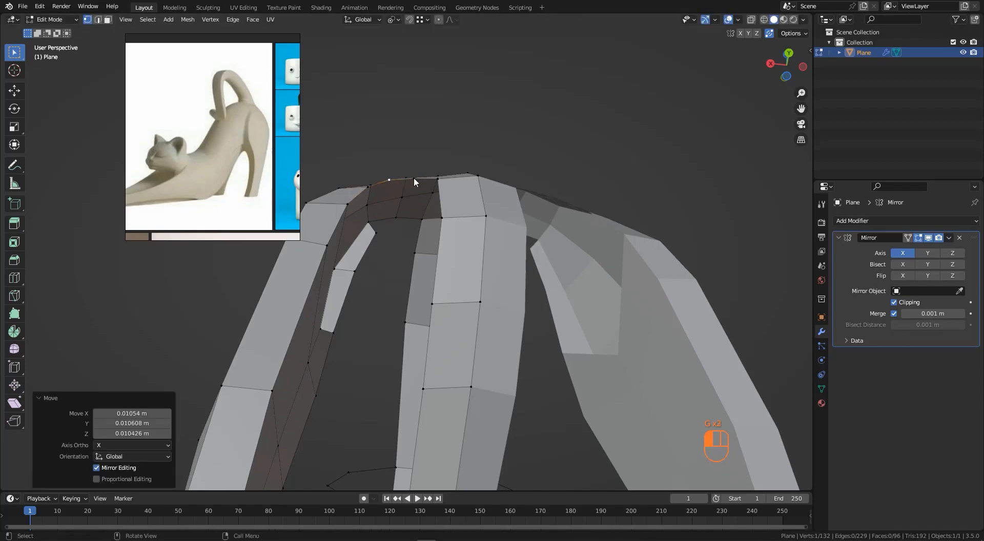
{"action": "key", "text": "g"}
{"action": "left_click", "coordinate": [415, 178]}
- Fill several faces between the hind leg and the back strip to close the gaps
{"action": "middle_click_drag", "start_coordinate": [415, 178], "coordinate": [495, 205]}
{"action": "middle_click_drag", "start_coordinate": [423, 189], "coordinate": [533, 155]}
{"action": "scroll", "coordinate": [425, 200], "scroll_direction": "down", "scroll_amount": 1}
{"action": "middle_click_drag", "start_coordinate": [516, 265], "coordinate": [496, 272]}
{"action": "left_click", "coordinate": [499, 270]}
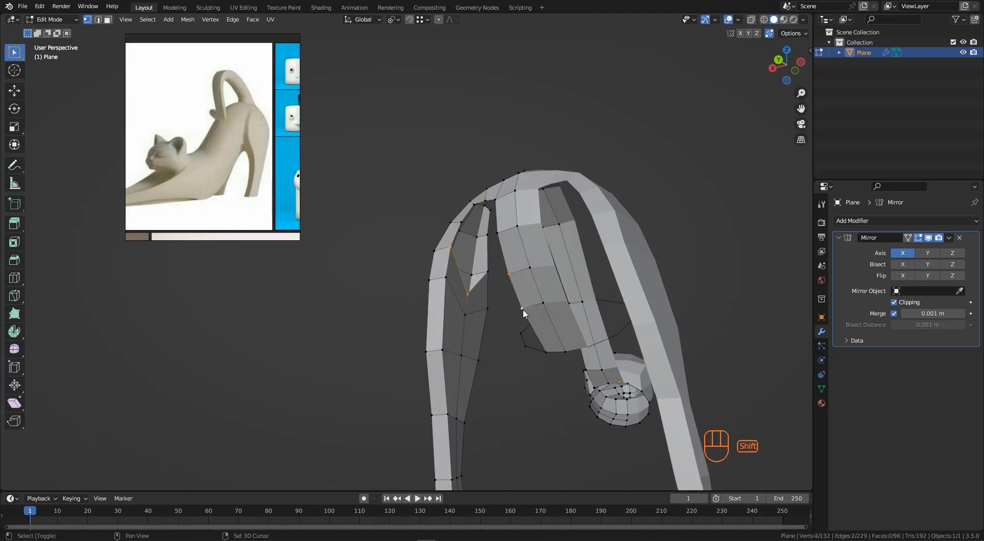
{"action": "key", "text": "f"}
{"action": "middle_click_drag", "start_coordinate": [524, 314], "coordinate": [505, 244]}
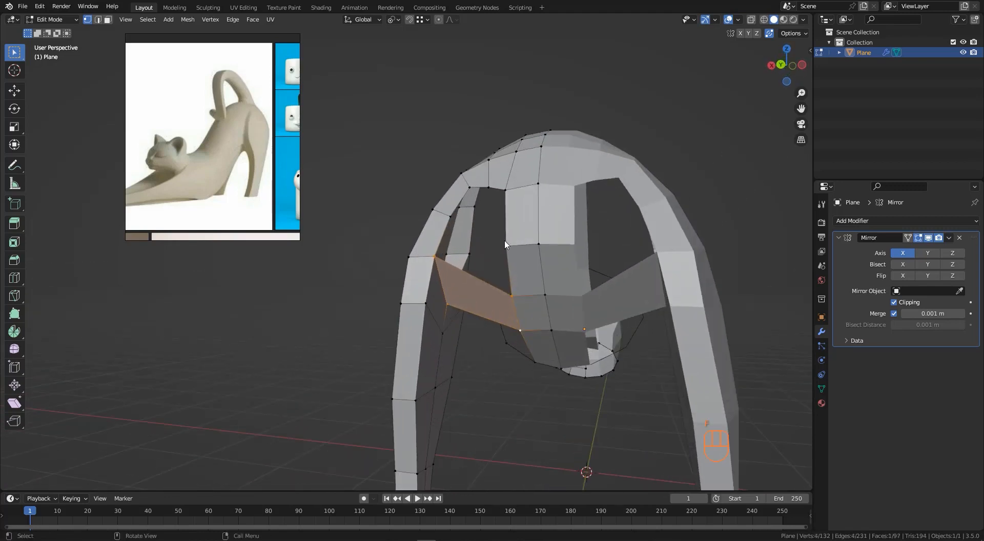
{"action": "left_click", "coordinate": [452, 217], "text": "shift"}
{"action": "key", "text": "f"}
{"action": "middle_click_drag", "start_coordinate": [455, 221], "coordinate": [507, 210]}
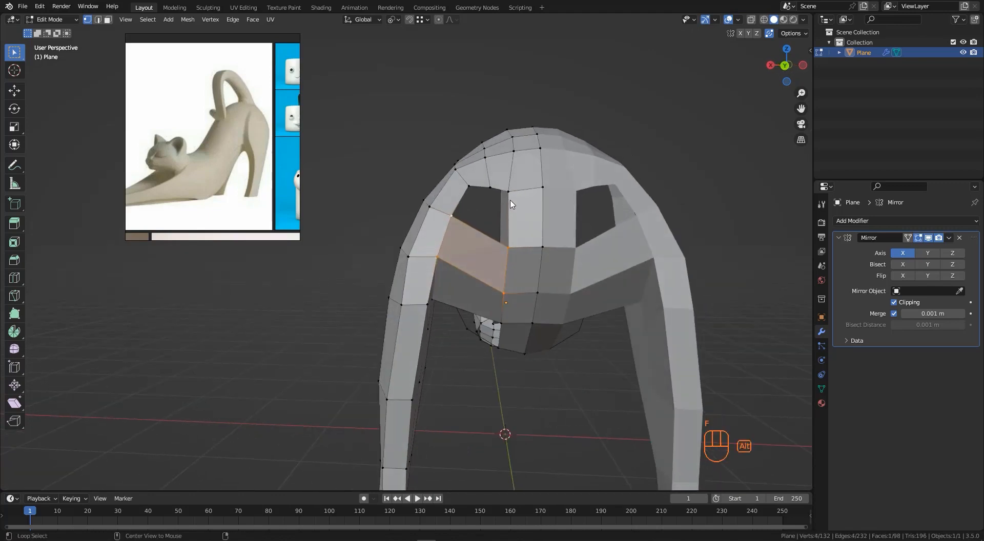
{"action": "key", "text": "f"}
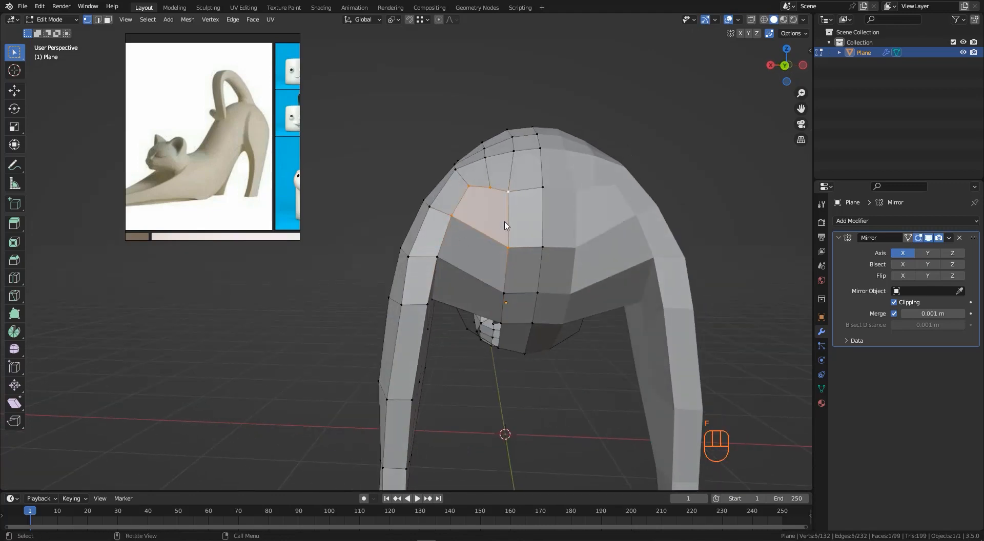
- Extrude an edge from the back strip down into the remaining opening
{"action": "middle_click_drag", "start_coordinate": [505, 225], "coordinate": [463, 242]}
{"action": "scroll", "coordinate": [439, 251], "scroll_direction": "up", "scroll_amount": 3}
{"action": "middle_click_drag", "start_coordinate": [497, 305], "coordinate": [544, 258], "text": "shift"}
{"action": "left_click", "coordinate": [477, 205]}
{"action": "middle_click_drag", "start_coordinate": [480, 204], "coordinate": [521, 190]}
{"action": "key", "text": "e"}
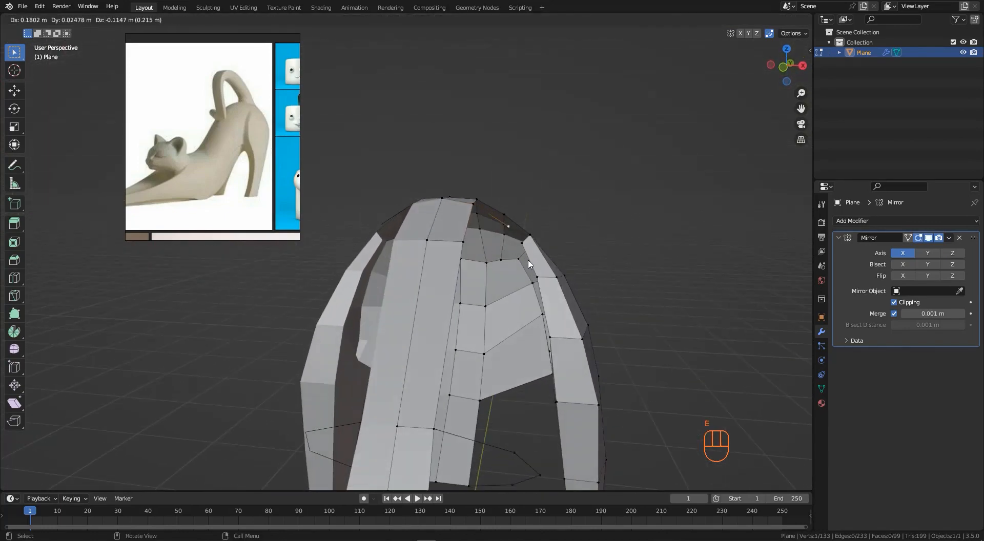
{"action": "left_click", "coordinate": [531, 263]}
- Fill a triangular face at the back and slide a vertex along its edge by factor 0.196
{"action": "middle_click_drag", "start_coordinate": [550, 328], "coordinate": [537, 241]}
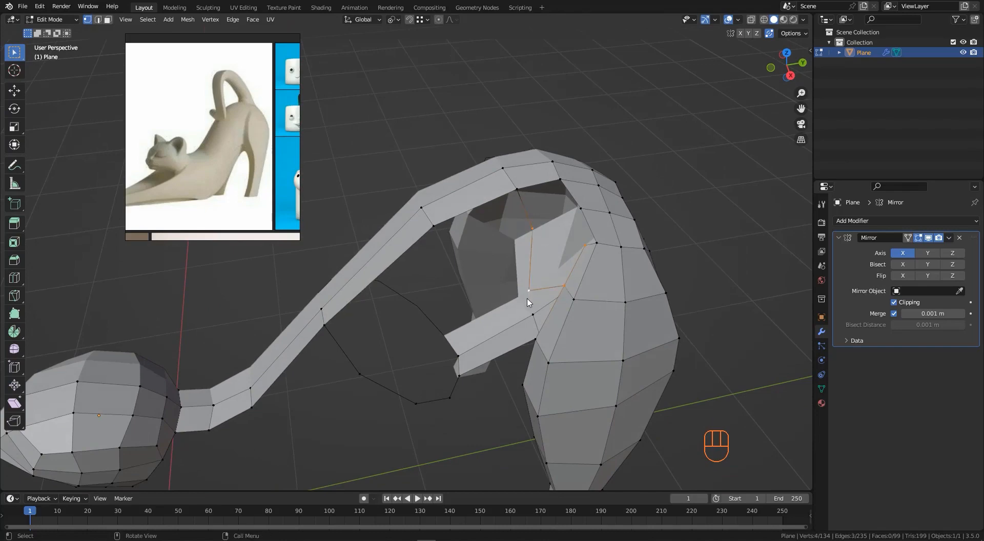
{"action": "key", "text": "f"}
{"action": "middle_click_drag", "start_coordinate": [529, 304], "coordinate": [550, 205]}
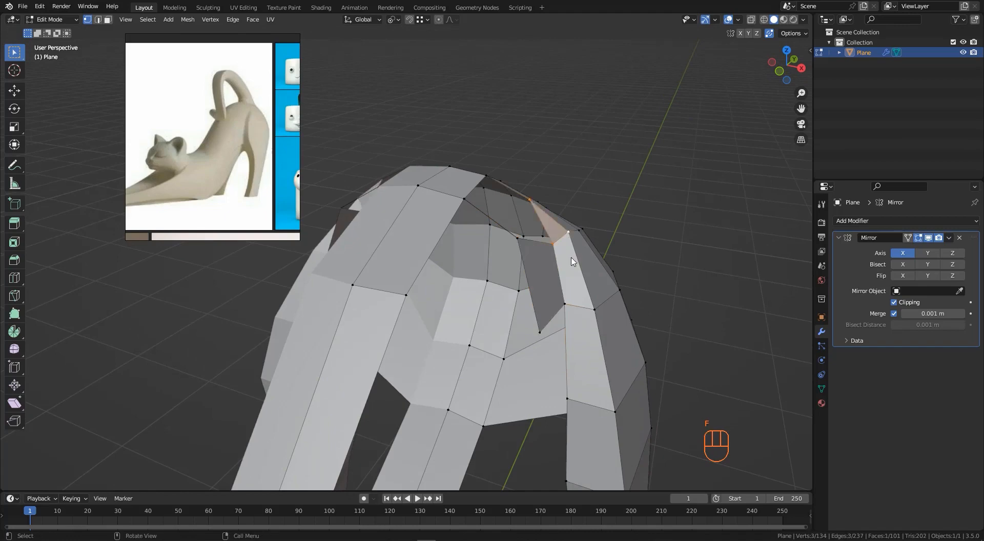
{"action": "middle_click_drag", "start_coordinate": [572, 262], "coordinate": [502, 224]}
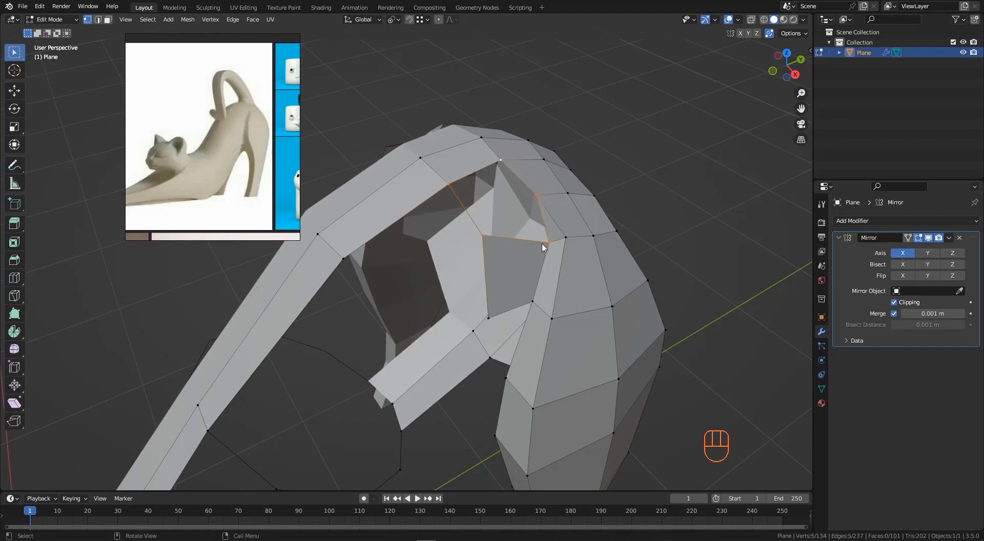
{"action": "mouse_move", "coordinate": [518, 243]}
{"action": "middle_mouse_down"}
{"action": "mouse_move", "coordinate": [529, 220]}
{"action": "mouse_move", "coordinate": [498, 243]}
{"action": "middle_mouse_up"}
{"action": "left_click", "coordinate": [494, 239]}
{"action": "key", "text": "g"}
{"action": "key", "text": "g"}
{"action": "left_click", "coordinate": [501, 257]}
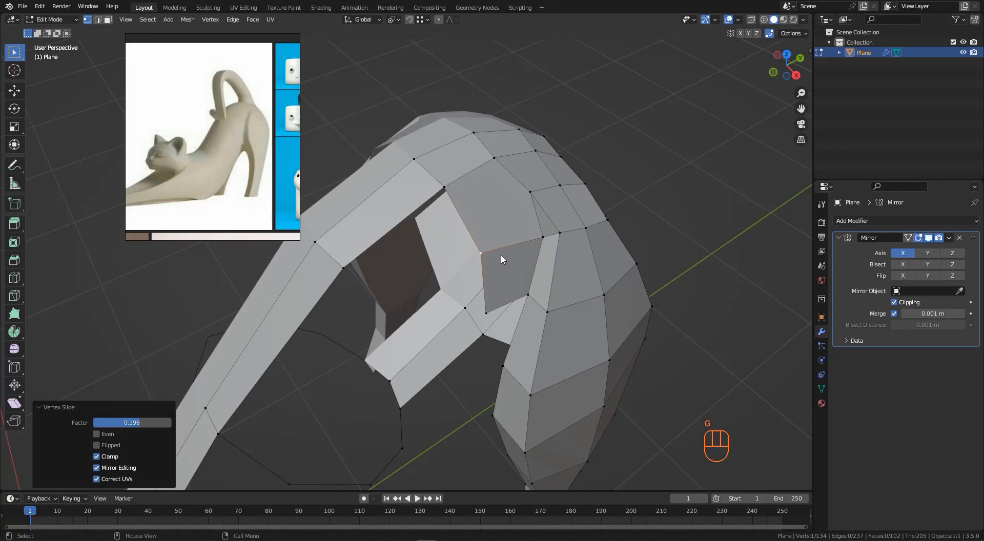
- Knife-cut a new edge across the face beside the slid vertex
{"action": "key", "text": "k"}
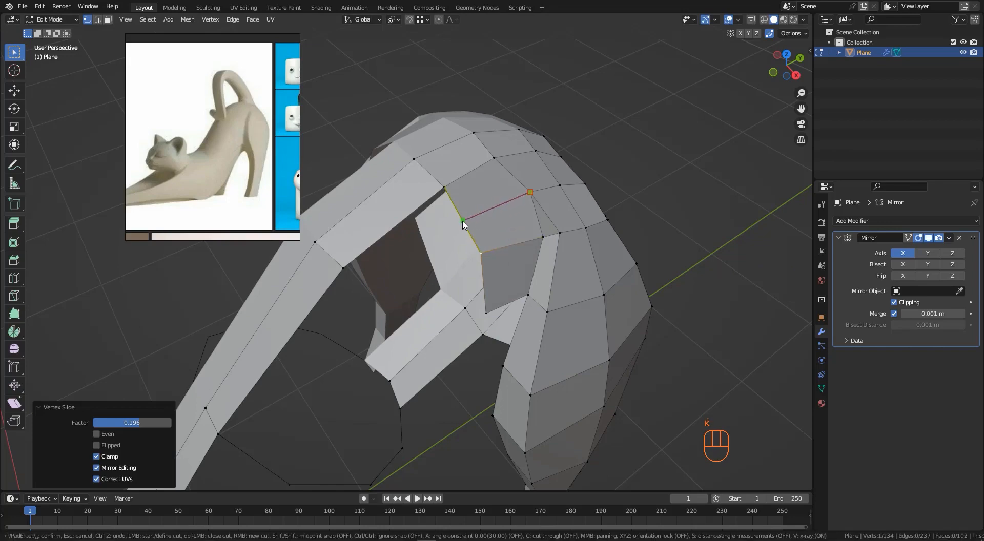
{"action": "left_click", "coordinate": [463, 224]}
{"action": "key", "text": "Return"}
- Zoom into the reference image and move the selected edge on the hind leg's outer side
{"action": "middle_click_drag", "start_coordinate": [520, 230], "coordinate": [654, 227]}
{"action": "key", "text": "3"}
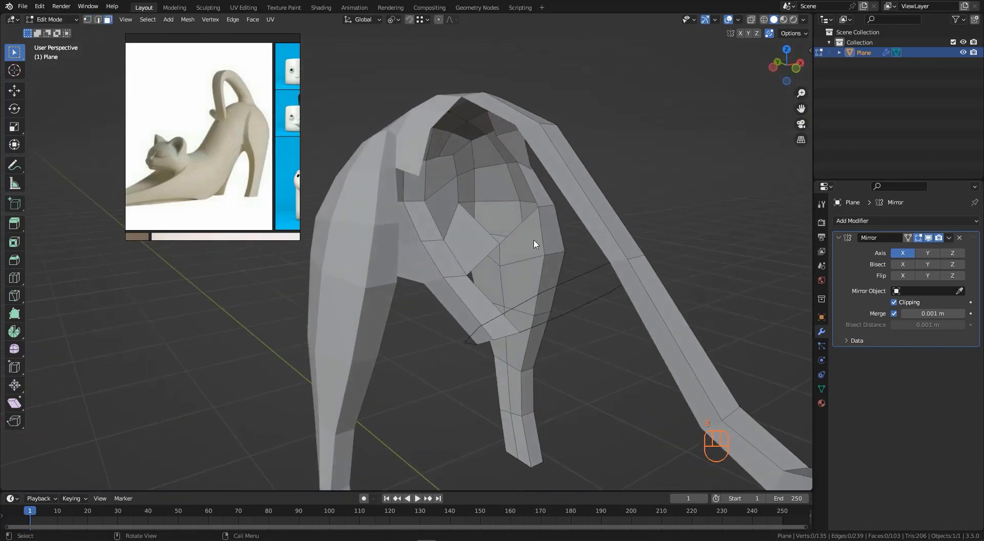
{"action": "left_click", "coordinate": [534, 244]}
{"action": "middle_click_drag", "start_coordinate": [534, 244], "coordinate": [251, 185]}
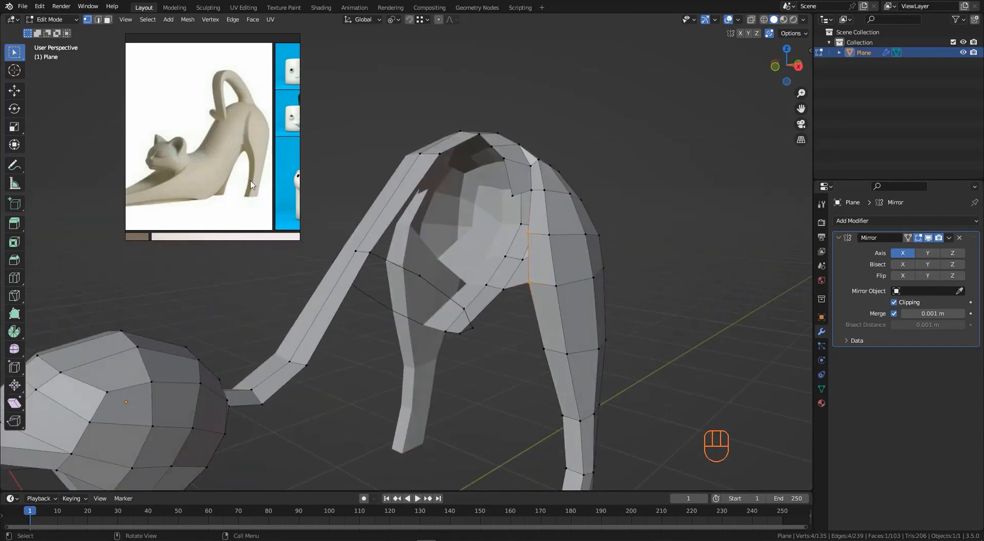
{"action": "scroll", "coordinate": [241, 159], "scroll_direction": "up", "scroll_amount": 4}
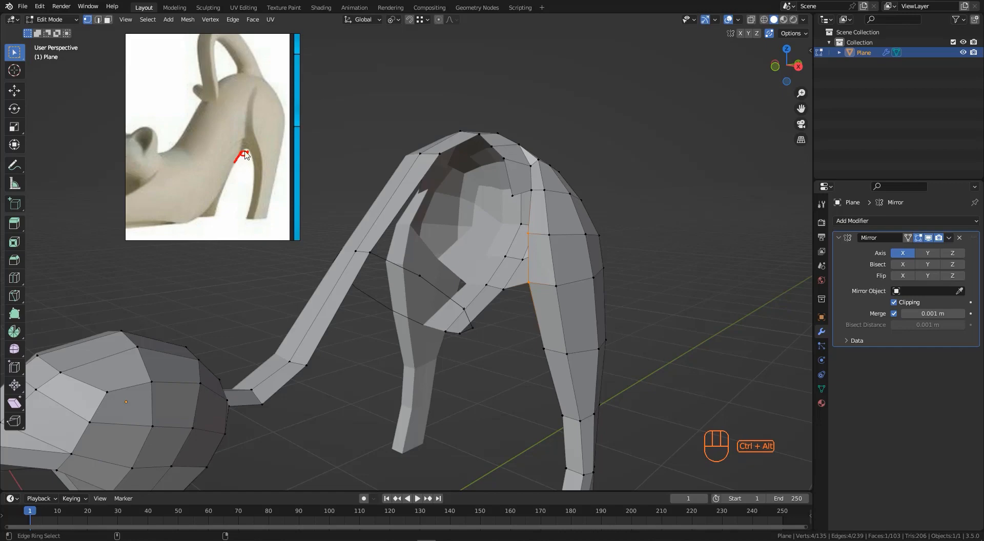
{"action": "middle_click_drag", "start_coordinate": [537, 276], "coordinate": [582, 225]}
{"action": "key", "text": "g"}
{"action": "left_click", "coordinate": [564, 245]}
- Move the selected edges and vertices on the rear flank further to match the reference outline
{"action": "left_click", "coordinate": [583, 195]}
{"action": "key", "text": "g"}
{"action": "left_click", "coordinate": [562, 226]}
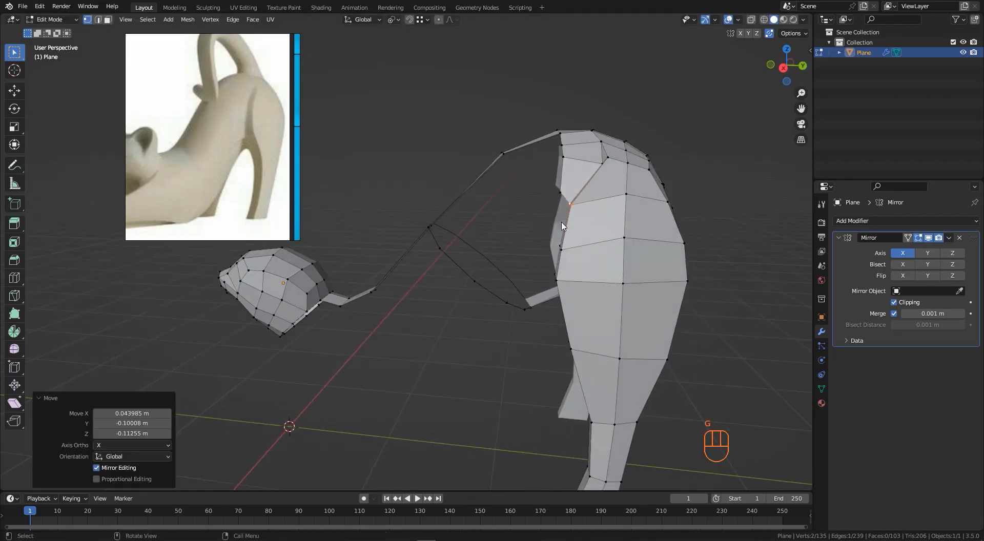
{"action": "key", "text": "g"}
{"action": "left_click", "coordinate": [549, 199]}
{"action": "middle_click_drag", "start_coordinate": [550, 198], "coordinate": [631, 202]}
{"action": "left_click", "coordinate": [630, 202]}
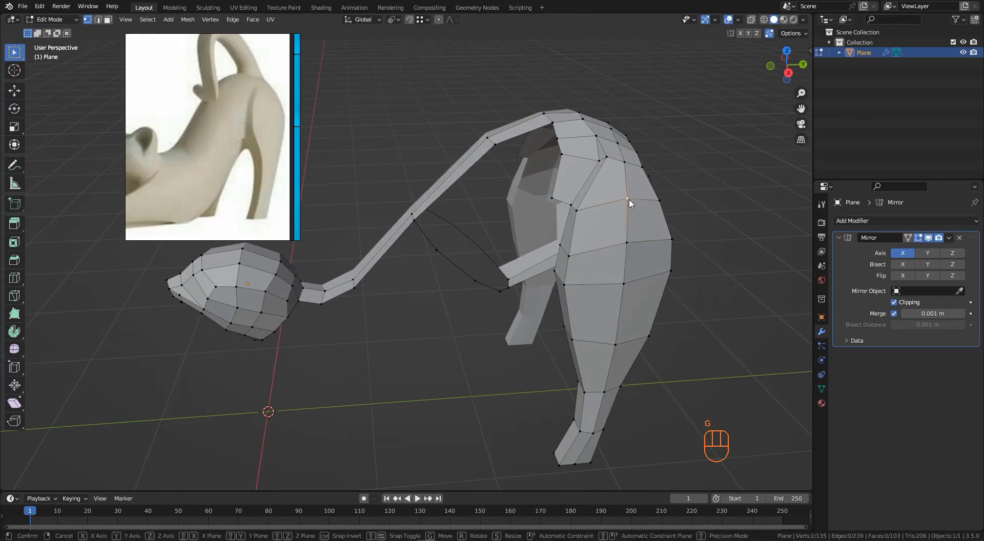
- Vertex-slide a vertex on the rear flank along its vertical edge
{"action": "left_click", "coordinate": [628, 235]}
{"action": "key", "text": "g"}
- Extrude a vertex into the belly opening, move it into place and fill a face there
{"action": "key", "text": "g"}
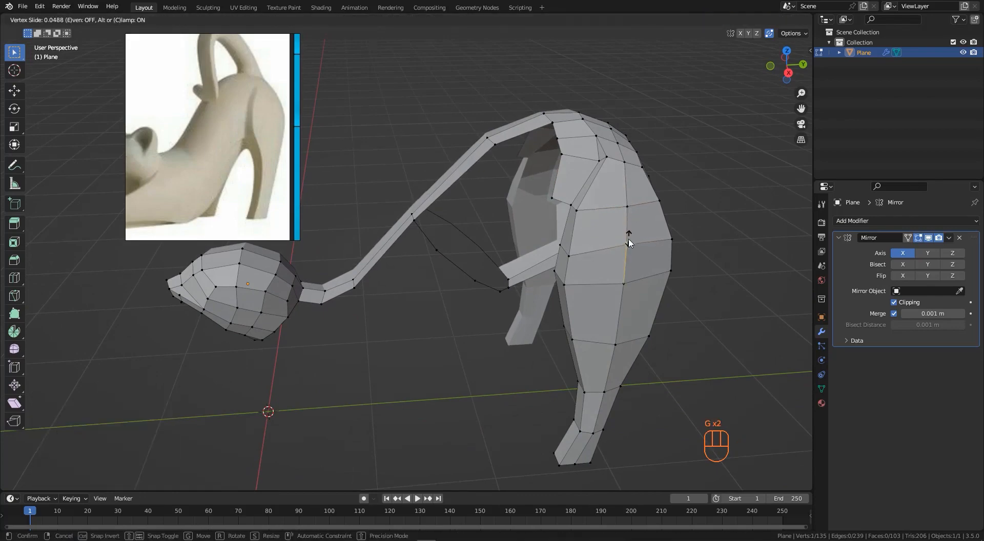
{"action": "left_click", "coordinate": [630, 237]}
{"action": "middle_click_drag", "start_coordinate": [600, 233], "coordinate": [474, 237]}
{"action": "left_click", "coordinate": [527, 259]}
{"action": "key", "text": "e"}
{"action": "left_click", "coordinate": [500, 245]}
{"action": "key", "text": "g"}
{"action": "left_click", "coordinate": [535, 260]}
{"action": "left_click", "coordinate": [495, 212], "text": "shift"}
{"action": "key", "text": "f"}
{"action": "left_click", "coordinate": [427, 298]}
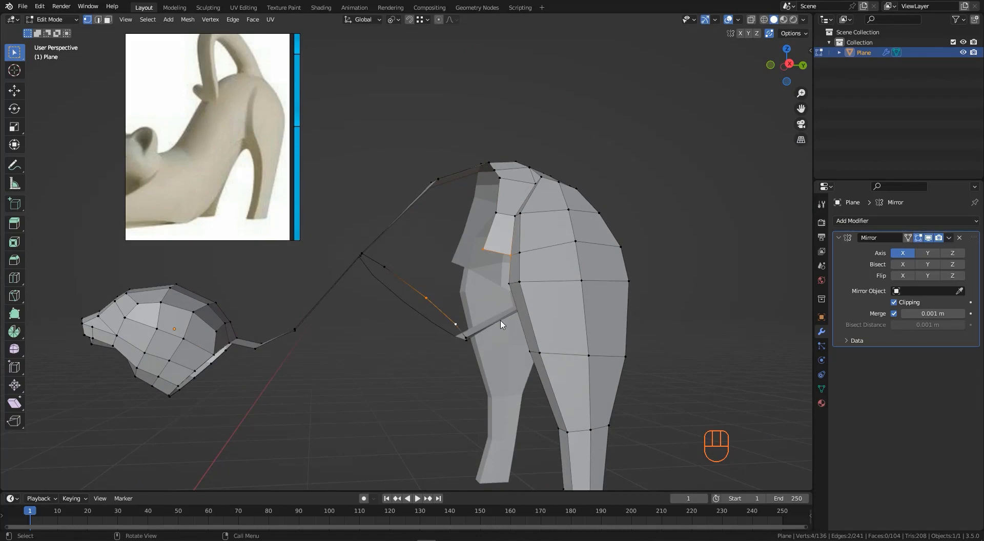
- Fill faces in the belly opening, undo the extra fill and move the new geometry
{"action": "middle_click_drag", "start_coordinate": [501, 324], "coordinate": [487, 264]}
{"action": "key", "text": "f"}
{"action": "key", "text": "g"}
{"action": "left_click", "coordinate": [489, 266]}
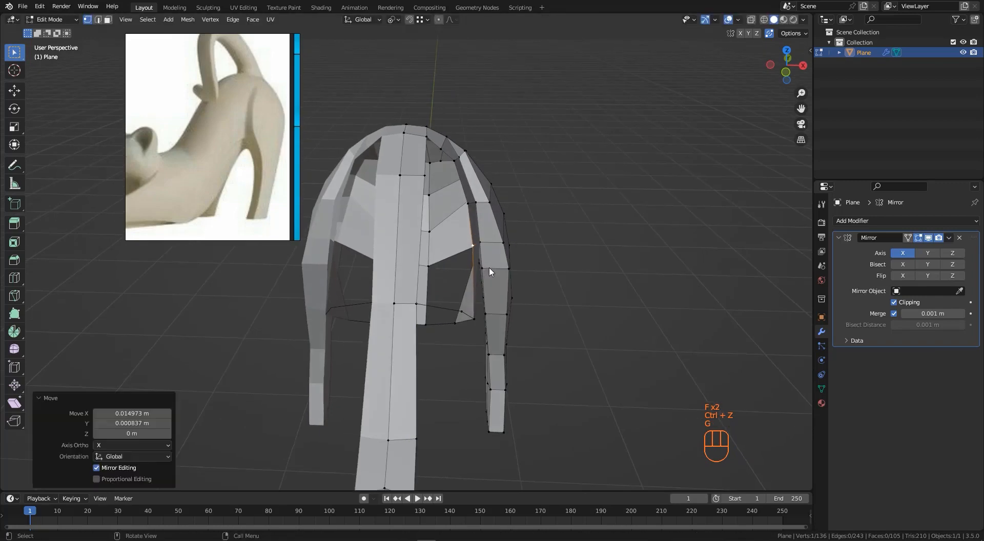
- Move several vertices around the underside of the belly one by one to shape the opening's rim
{"action": "middle_click_drag", "start_coordinate": [461, 322], "coordinate": [518, 278]}
{"action": "left_click", "coordinate": [460, 312]}
{"action": "key", "text": "g"}
{"action": "left_click", "coordinate": [479, 313]}
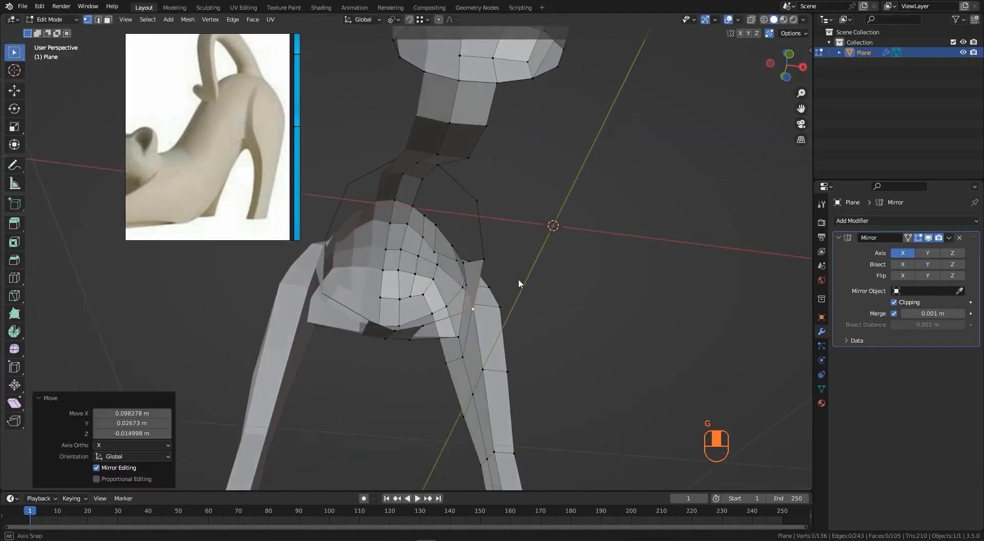
{"action": "left_click", "coordinate": [424, 326]}
{"action": "middle_click_drag", "start_coordinate": [426, 327], "coordinate": [450, 324]}
{"action": "key", "text": "g"}
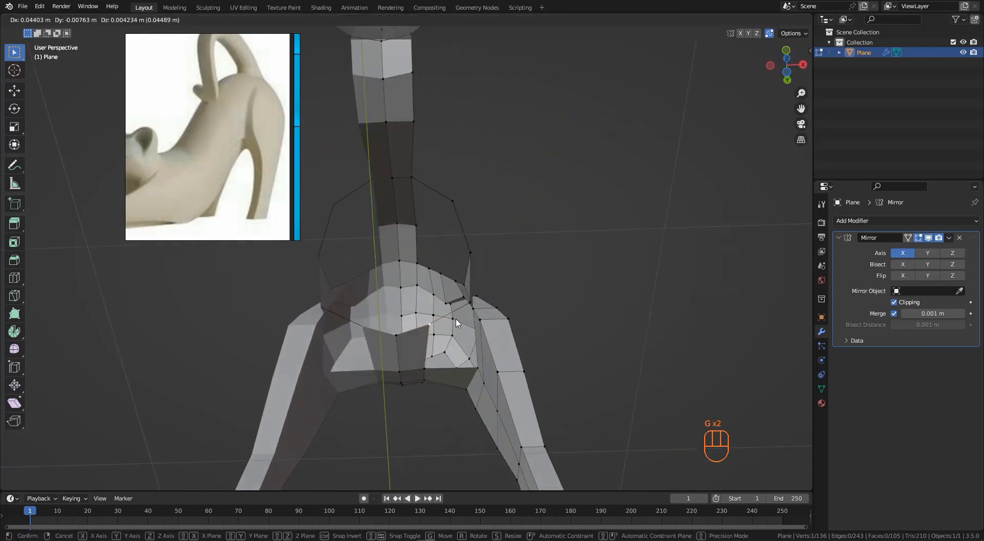
{"action": "left_click", "coordinate": [444, 352]}
{"action": "left_click", "coordinate": [426, 368]}
{"action": "key", "text": "g"}
{"action": "left_click", "coordinate": [439, 369]}
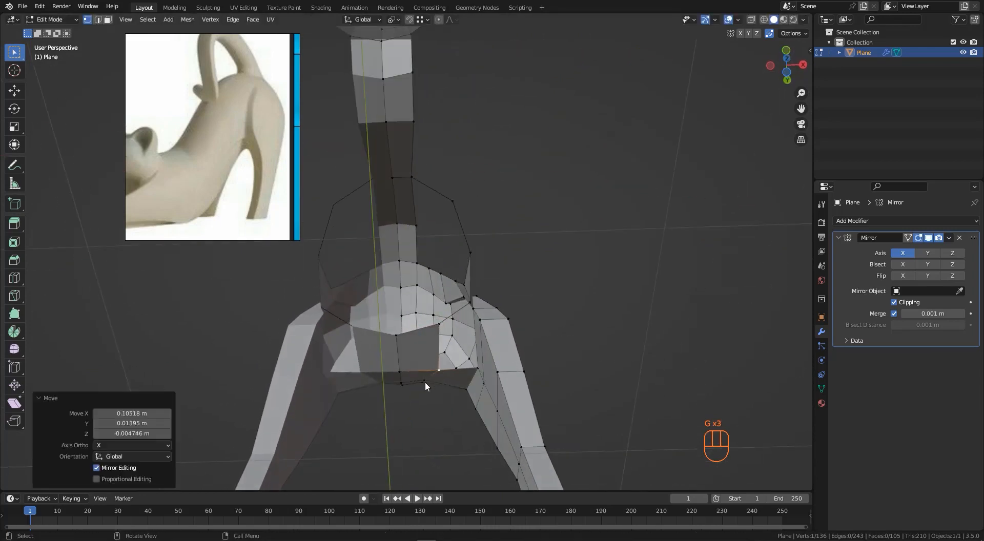
{"action": "left_click", "coordinate": [425, 382]}
{"action": "key", "text": "g"}
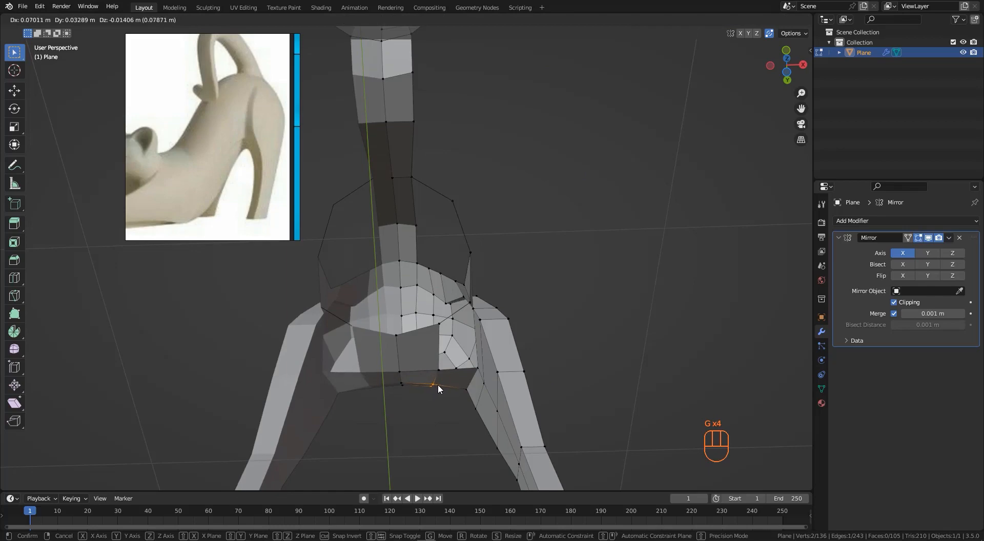
{"action": "left_click", "coordinate": [441, 382]}
- Select the vertices around the belly opening and fill them with a five-sided face
{"action": "middle_click_drag", "start_coordinate": [441, 381], "coordinate": [622, 302]}
{"action": "left_click", "coordinate": [505, 309]}
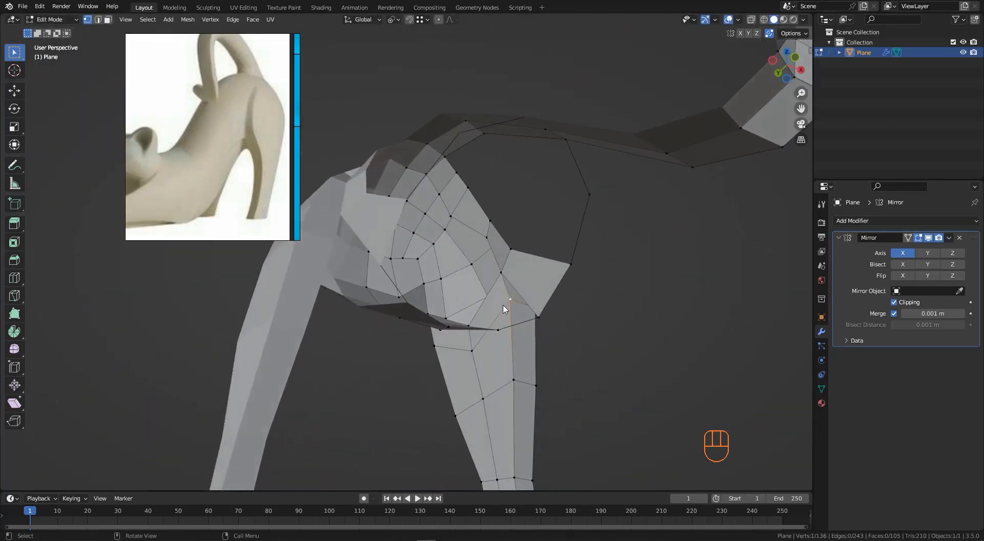
{"action": "middle_click_drag", "start_coordinate": [504, 309], "coordinate": [521, 369]}
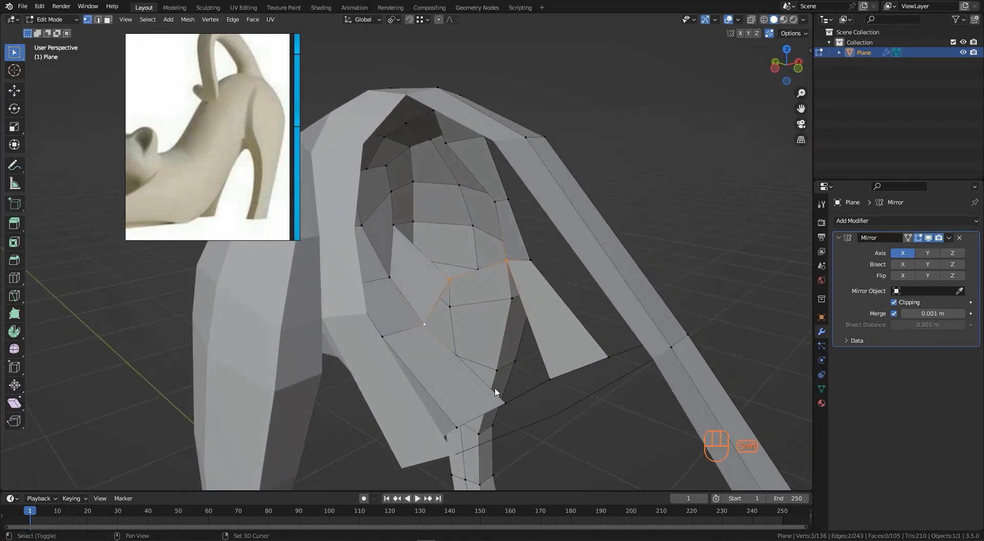
{"action": "left_click", "coordinate": [550, 379], "text": "shift"}
{"action": "middle_click_drag", "start_coordinate": [549, 380], "coordinate": [470, 328]}
{"action": "key", "text": "f"}
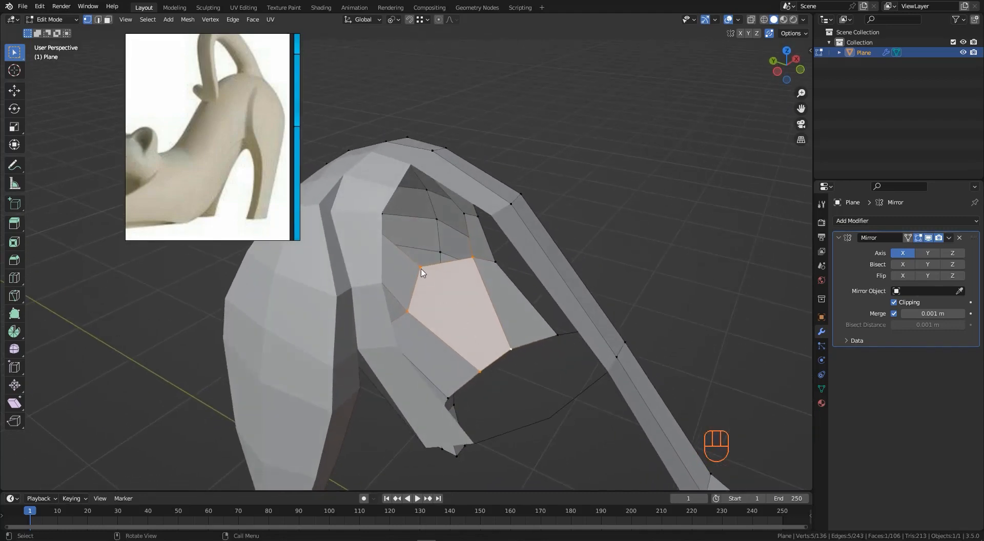
- Zoom in and move a vertex on the strip running from the body to the head
{"action": "middle_click_drag", "start_coordinate": [501, 361], "coordinate": [463, 319]}
{"action": "scroll", "coordinate": [488, 249], "scroll_direction": "up", "scroll_amount": 3}
{"action": "middle_click_drag", "start_coordinate": [488, 249], "coordinate": [385, 250]}
{"action": "left_click", "coordinate": [418, 293]}
{"action": "key", "text": "g"}
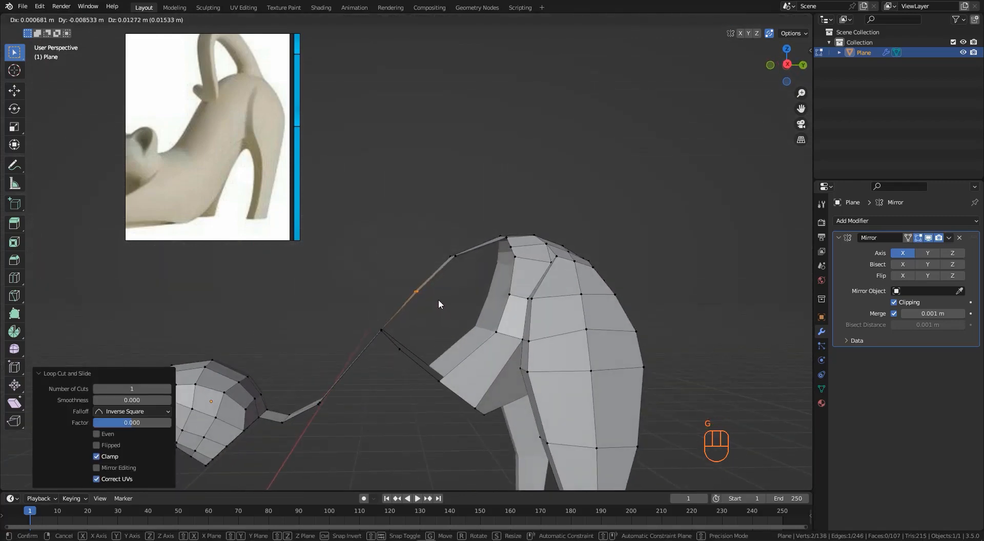
{"action": "left_click", "coordinate": [419, 295]}
- Extrude a vertex from the side strip and move it toward the body
{"action": "middle_click_drag", "start_coordinate": [419, 295], "coordinate": [447, 351]}
{"action": "left_click", "coordinate": [425, 360]}
{"action": "key", "text": "e"}
{"action": "left_click", "coordinate": [476, 313]}
{"action": "middle_click_drag", "start_coordinate": [475, 312], "coordinate": [486, 361]}
{"action": "key", "text": "g"}
{"action": "left_click", "coordinate": [471, 315]}
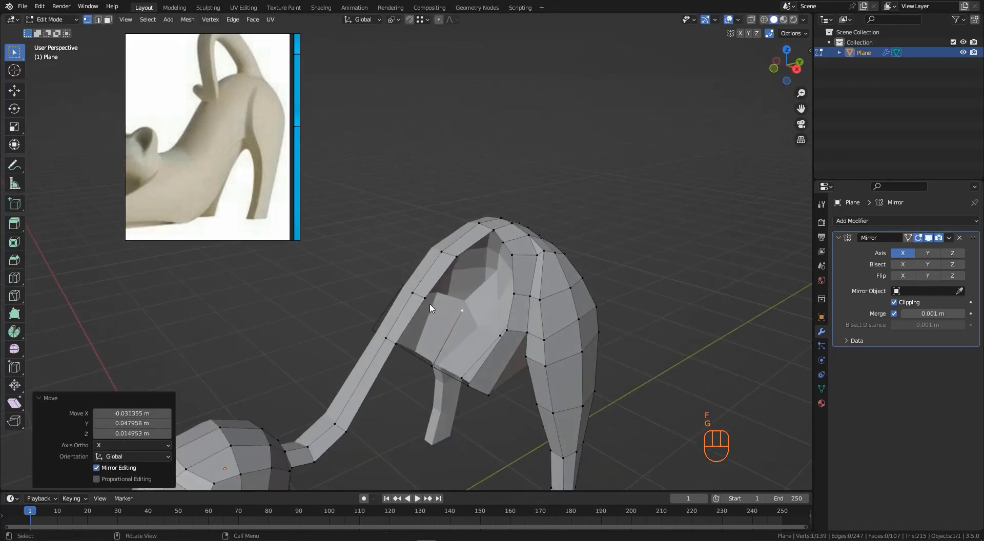
- Fill faces between the side strip and the body
{"action": "left_click", "coordinate": [399, 334], "text": "shift"}
{"action": "middle_click_drag", "start_coordinate": [398, 333], "coordinate": [426, 364]}
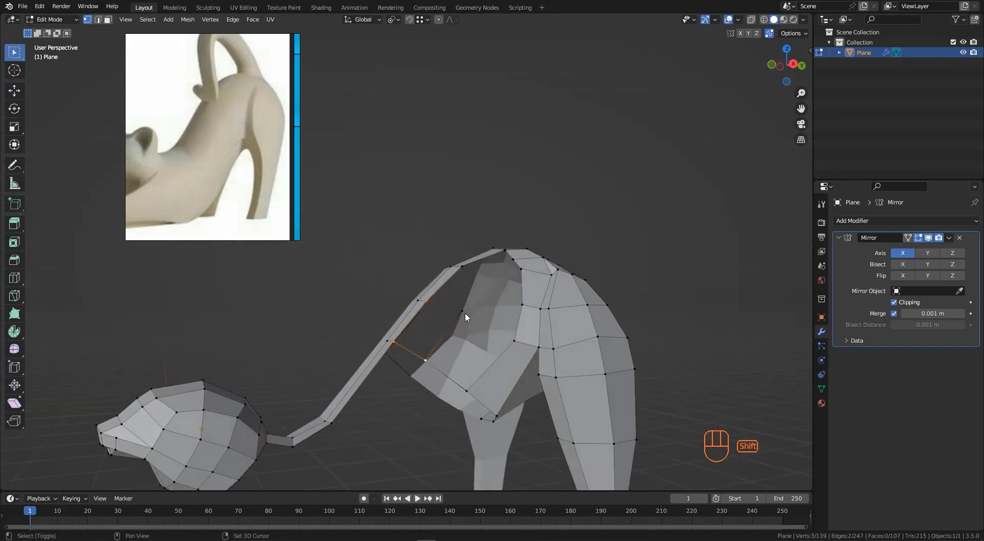
{"action": "key", "text": "f"}
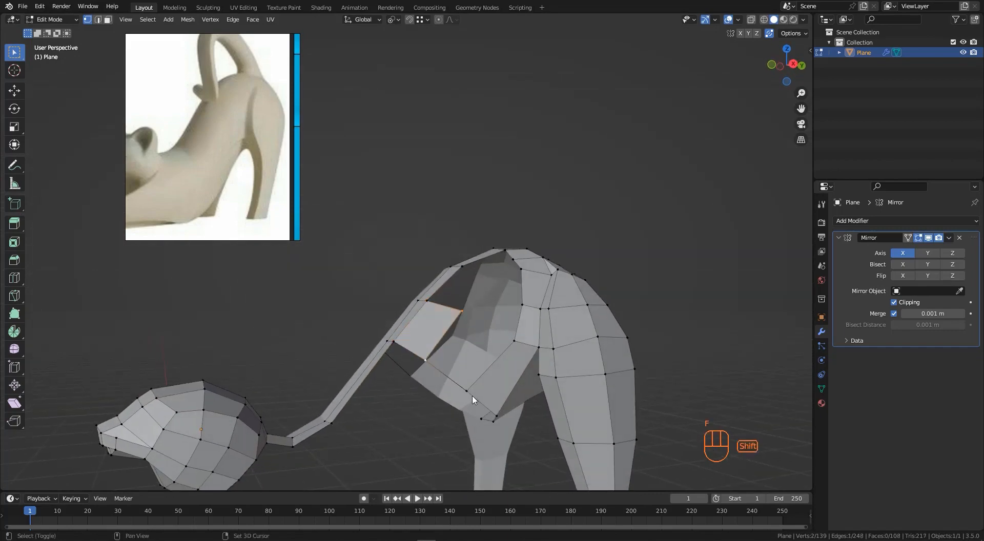
{"action": "key", "text": "f"}
{"action": "middle_click_drag", "start_coordinate": [514, 344], "coordinate": [562, 293]}
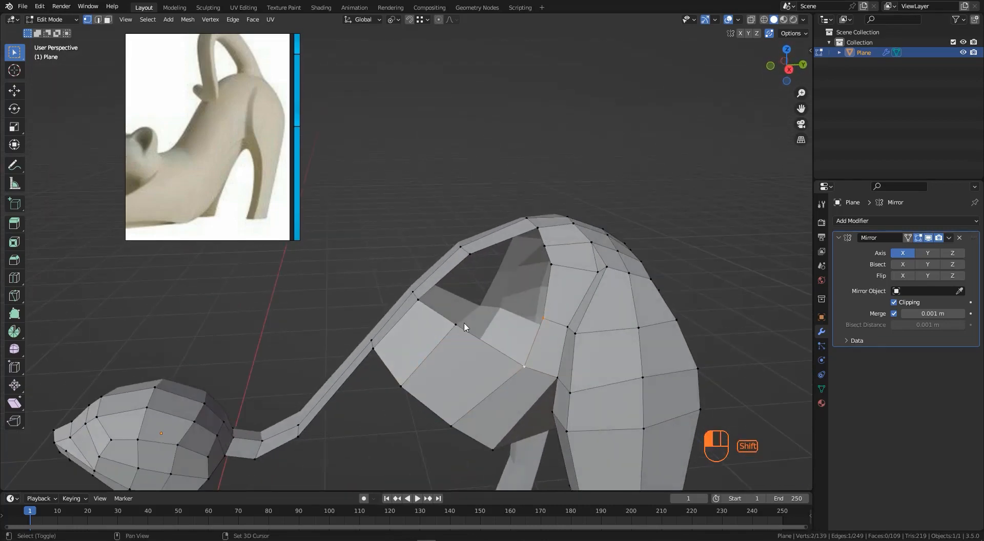
- Fill two more faces across the opening in the back
{"action": "left_click", "coordinate": [550, 267], "text": "shift"}
{"action": "key", "text": "f"}
{"action": "middle_click_drag", "start_coordinate": [550, 267], "coordinate": [582, 295]}
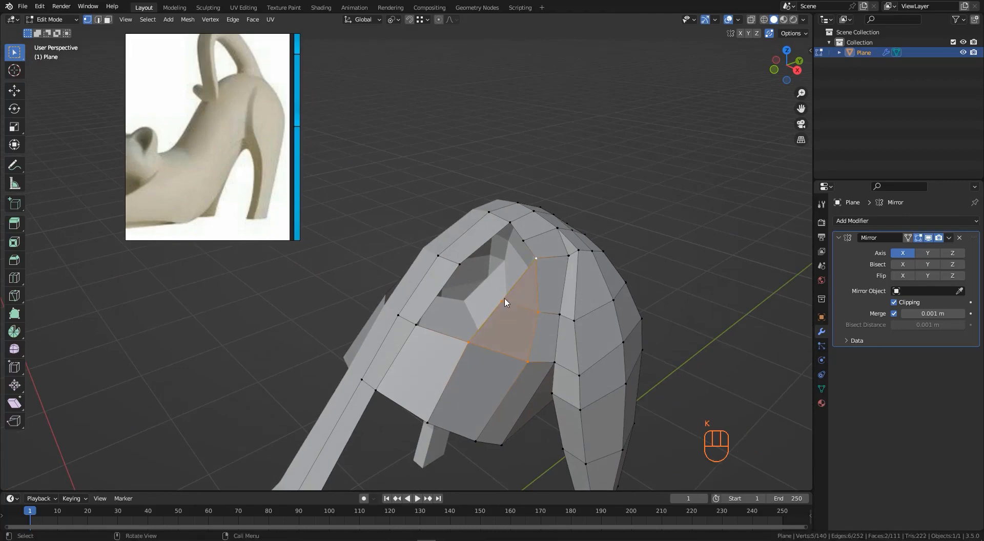
{"action": "left_click", "coordinate": [457, 269], "text": "shift"}
{"action": "key", "text": "f"}
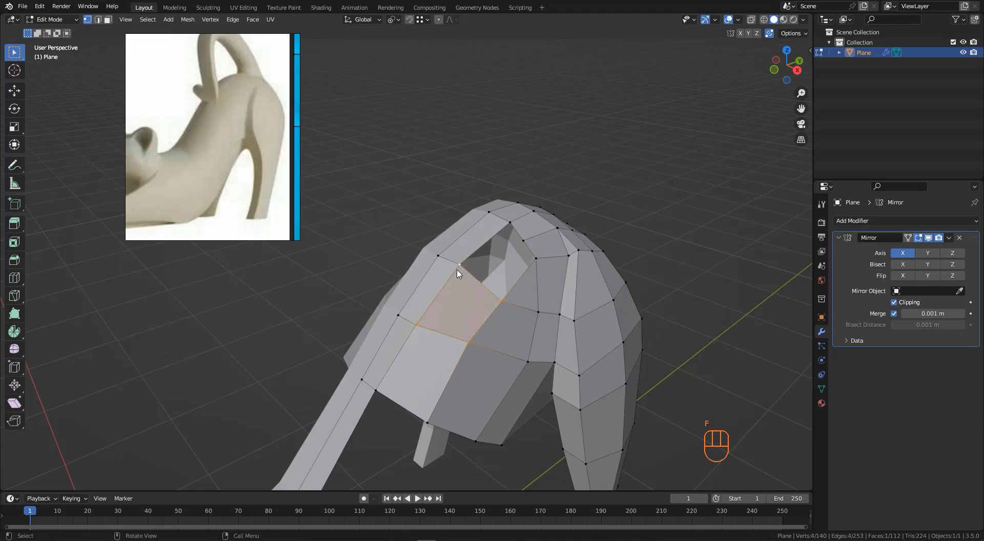
- Insert a loop cut across the back, then Grid Fill the remaining hole in edge mode
{"action": "middle_click_drag", "start_coordinate": [458, 270], "coordinate": [481, 295]}
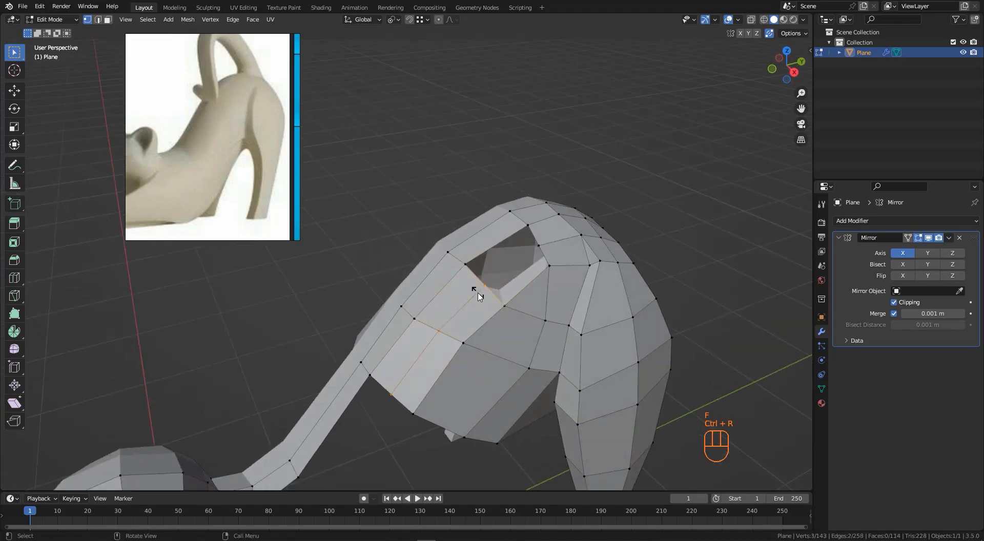
{"action": "right_click", "coordinate": [485, 281]}
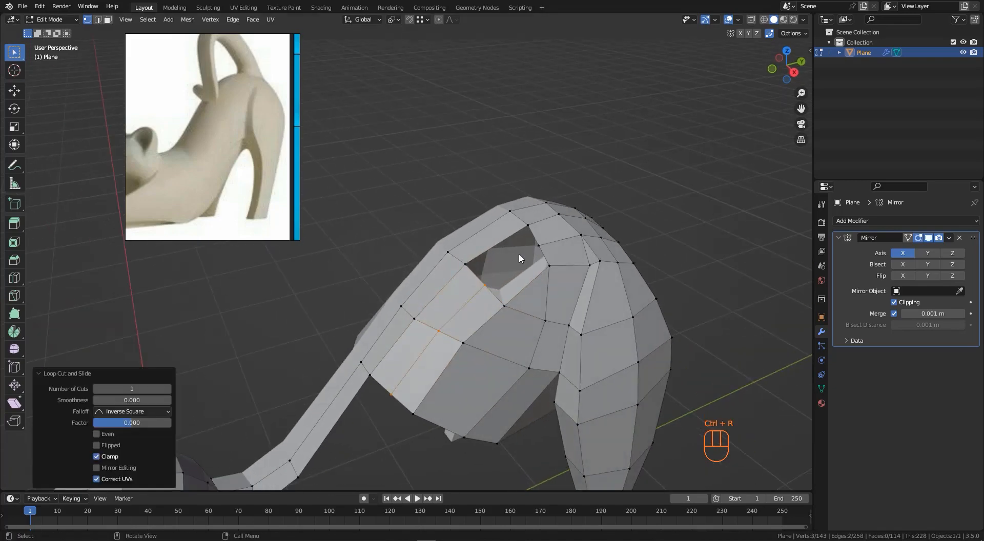
{"action": "key", "text": "2"}
{"action": "left_click", "coordinate": [536, 241], "text": "alt"}
{"action": "middle_click_drag", "start_coordinate": [536, 241], "coordinate": [370, 136]}
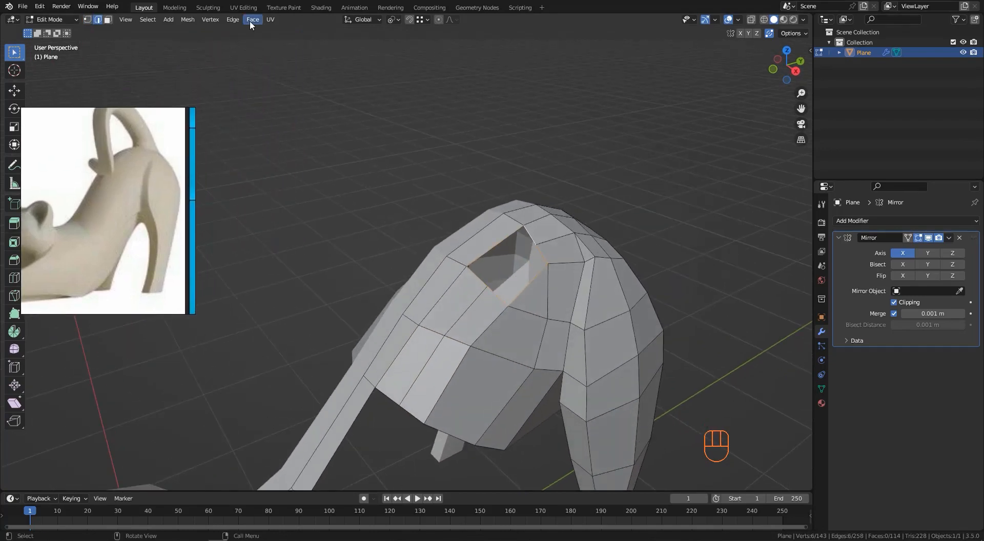
{"action": "left_click", "coordinate": [251, 20]}
{"action": "left_click", "coordinate": [280, 143]}
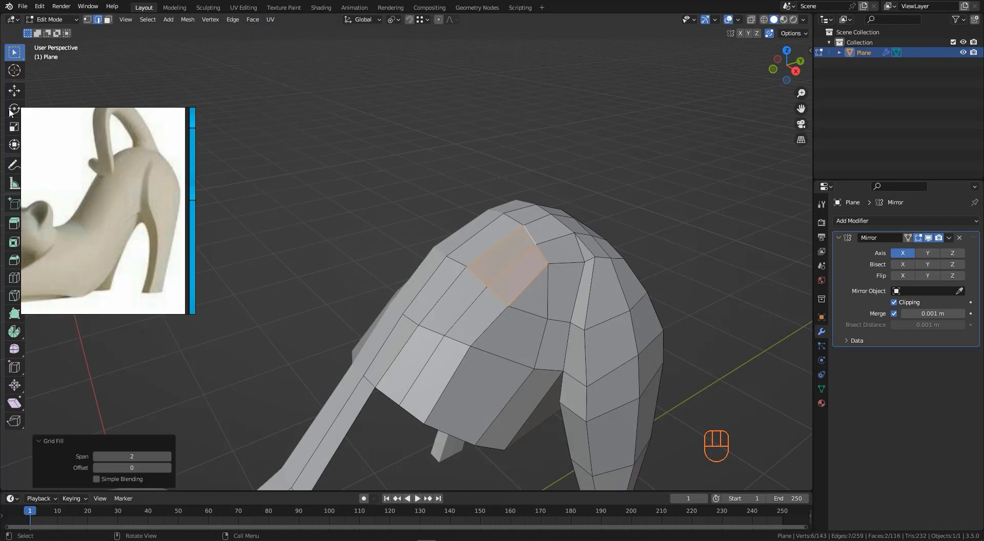
- Move the reference image aside and edge-slide an edge on the back by factor 0.300
{"action": "left_click_drag", "start_coordinate": [143, 171], "coordinate": [213, 142]}
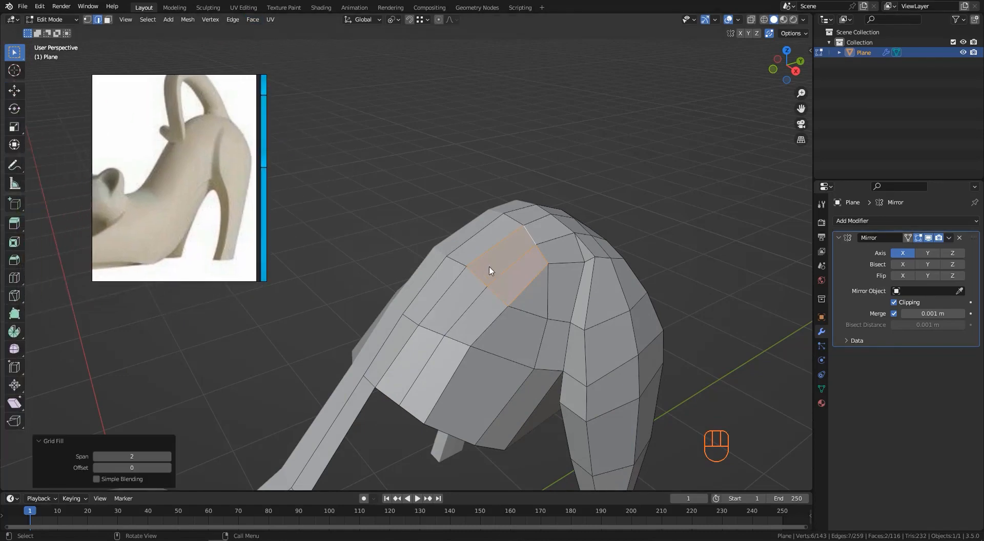
{"action": "middle_click_drag", "start_coordinate": [487, 268], "coordinate": [468, 325]}
{"action": "left_click", "coordinate": [464, 315]}
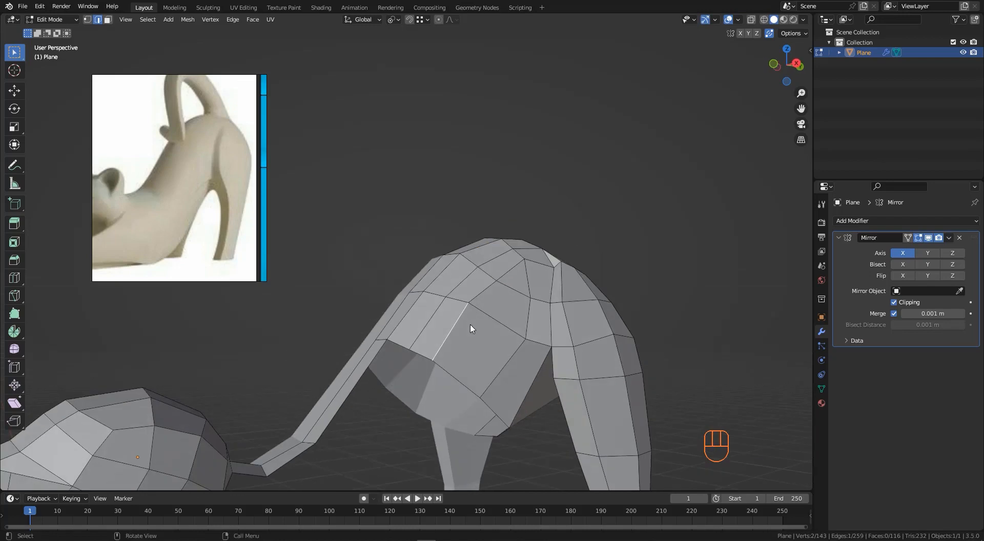
{"action": "key", "text": "g"}
{"action": "key", "text": "g"}
{"action": "left_click", "coordinate": [483, 338]}
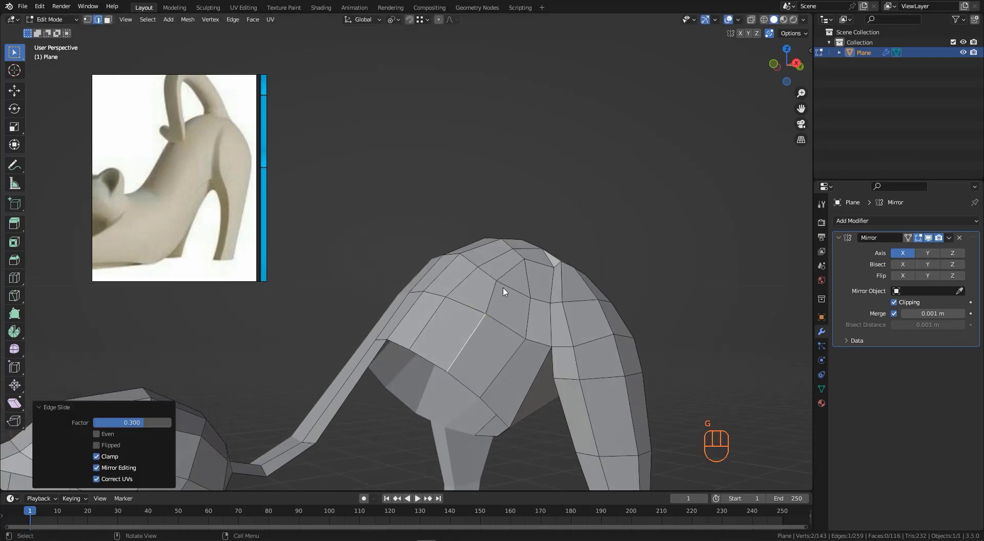
- Switch to vertex mode and vertex-slide a vertex on the back
{"action": "key", "text": "1"}
{"action": "left_click", "coordinate": [503, 284]}
{"action": "key", "text": "g"}
{"action": "key", "text": "g"}
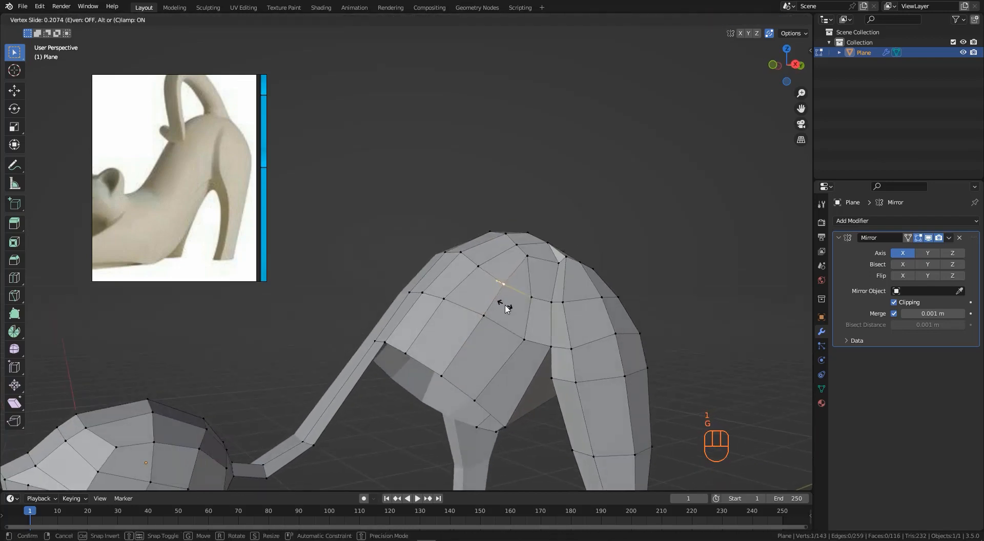
{"action": "left_click", "coordinate": [505, 307]}
- Move vertices on the rear flank to refine the hind leg's outline
{"action": "middle_click_drag", "start_coordinate": [505, 307], "coordinate": [514, 281]}
{"action": "left_click", "coordinate": [516, 281], "text": "shift"}
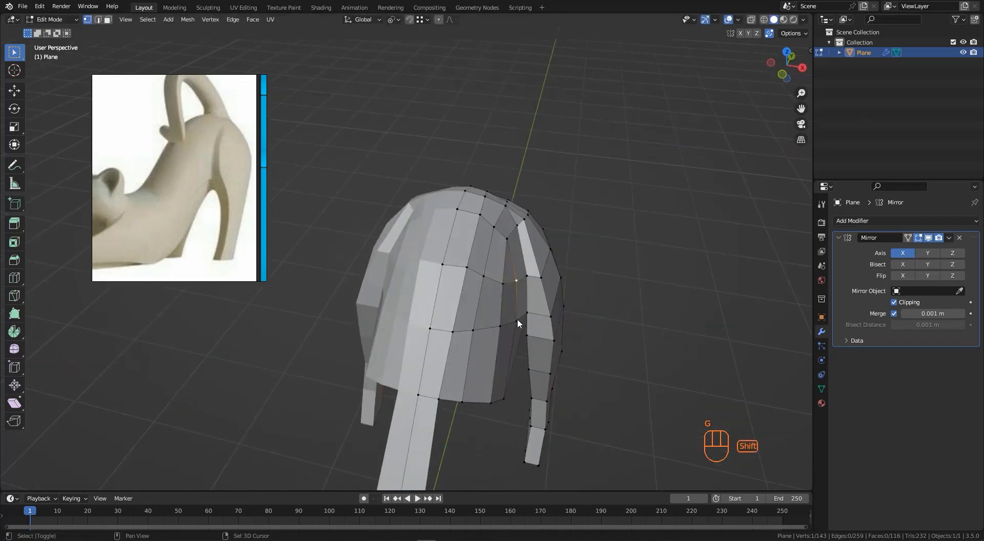
{"action": "key", "text": "g"}
{"action": "left_click", "coordinate": [521, 320]}
{"action": "middle_click_drag", "start_coordinate": [520, 320], "coordinate": [527, 298]}
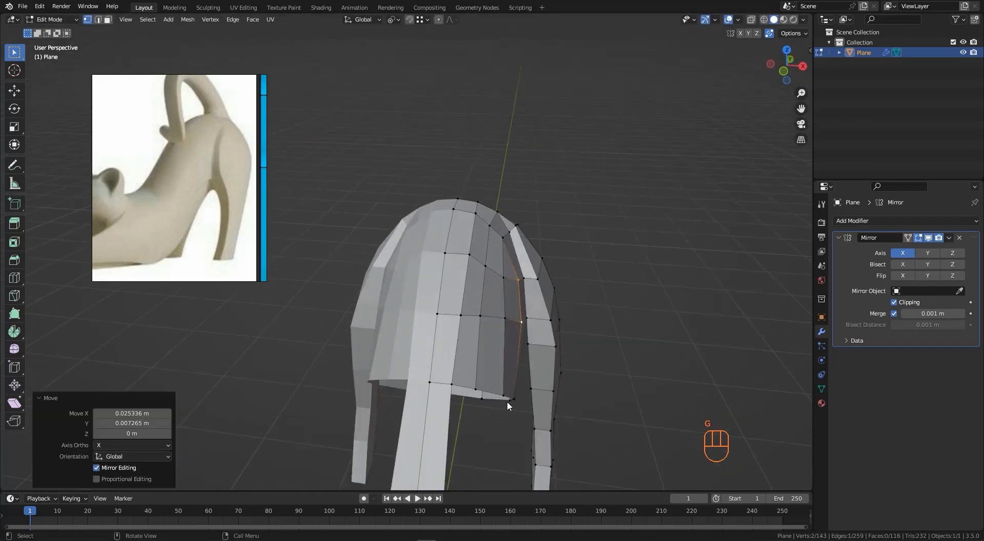
{"action": "left_click", "coordinate": [513, 397]}
{"action": "key", "text": "g"}
{"action": "middle_click_drag", "start_coordinate": [521, 397], "coordinate": [468, 332]}
- Zoom in and knife-cut an edge across the belly face to the neighbouring vertex
{"action": "scroll", "coordinate": [472, 334], "scroll_direction": "up", "scroll_amount": 5}
{"action": "scroll", "coordinate": [468, 332], "scroll_direction": "up", "scroll_amount": 3}
{"action": "key", "text": "k"}
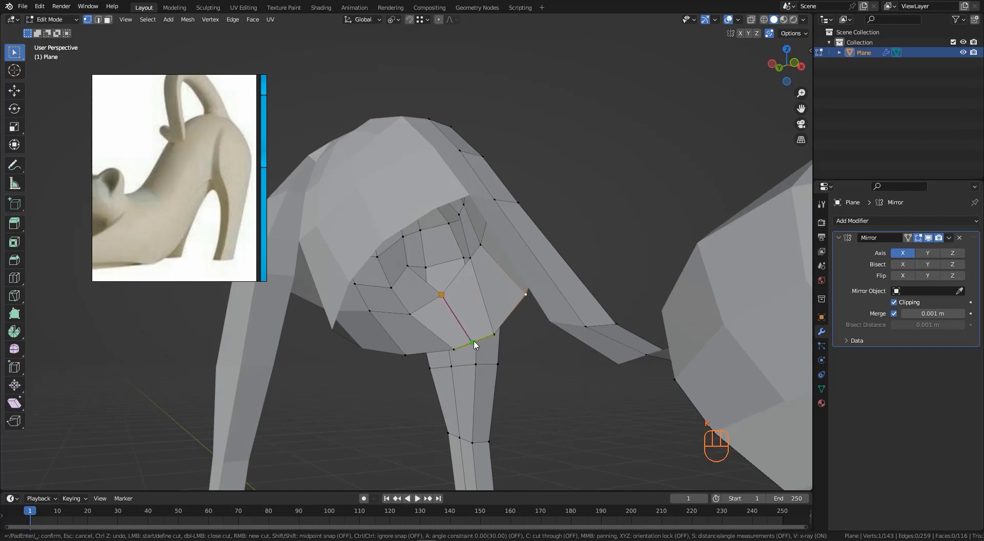
{"action": "left_click", "coordinate": [474, 343]}
{"action": "key", "text": "Return"}
{"action": "mouse_move", "coordinate": [474, 343]}
{"action": "middle_mouse_down"}
{"action": "mouse_move", "coordinate": [471, 361]}
{"action": "mouse_move", "coordinate": [457, 352]}
{"action": "mouse_move", "coordinate": [470, 344]}
{"action": "mouse_move", "coordinate": [466, 350]}
{"action": "mouse_move", "coordinate": [483, 353]}
{"action": "middle_mouse_up"}
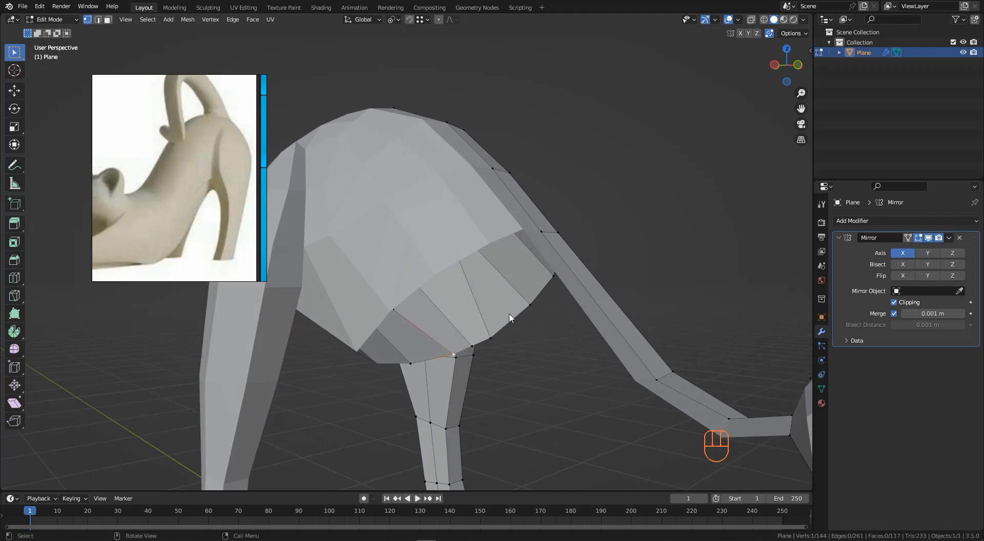
- Search the add-ons in Preferences for LoopTools
{"action": "right_click", "coordinate": [618, 154]}
{"action": "mouse_move", "coordinate": [618, 155]}
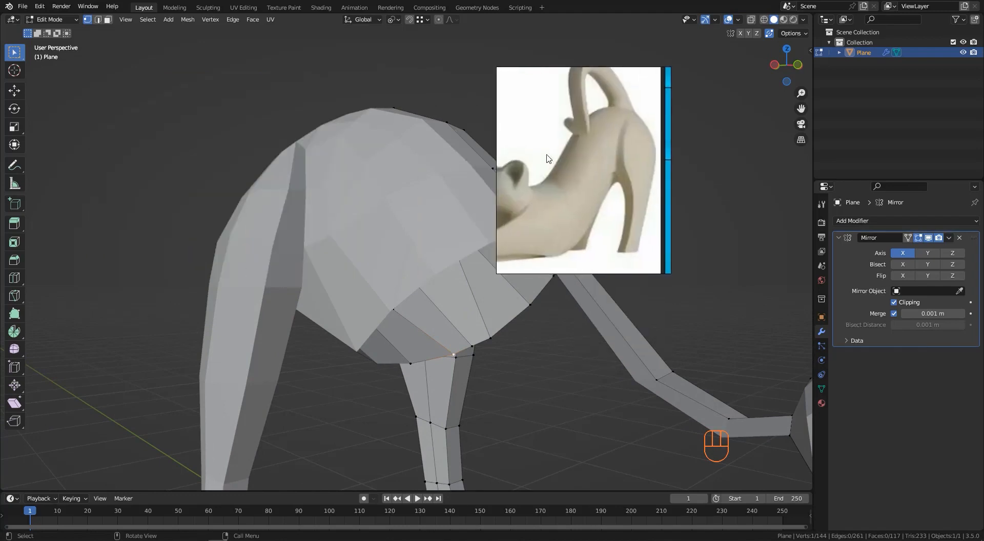
{"action": "left_click", "coordinate": [53, 8]}
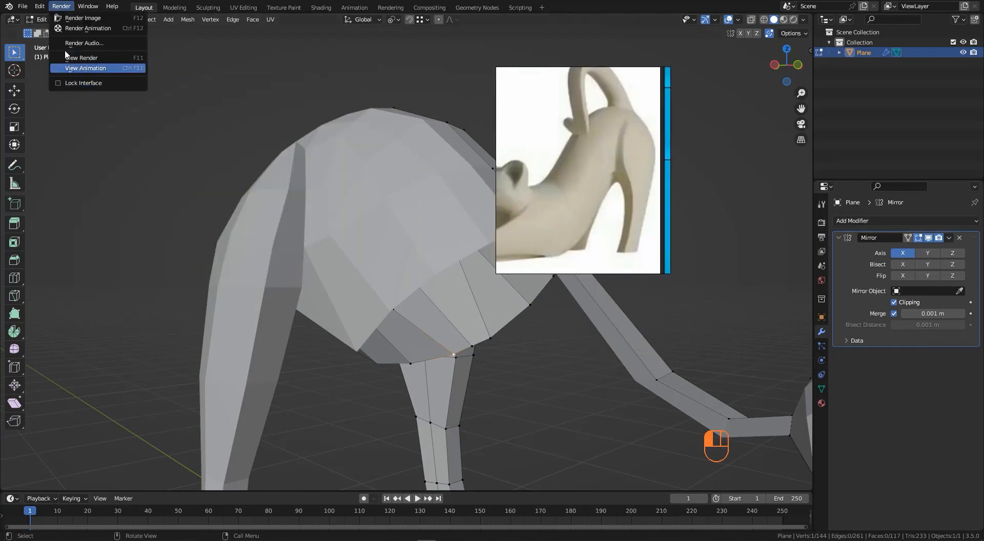
{"action": "left_click", "coordinate": [39, 6]}
{"action": "left_click", "coordinate": [61, 153]}
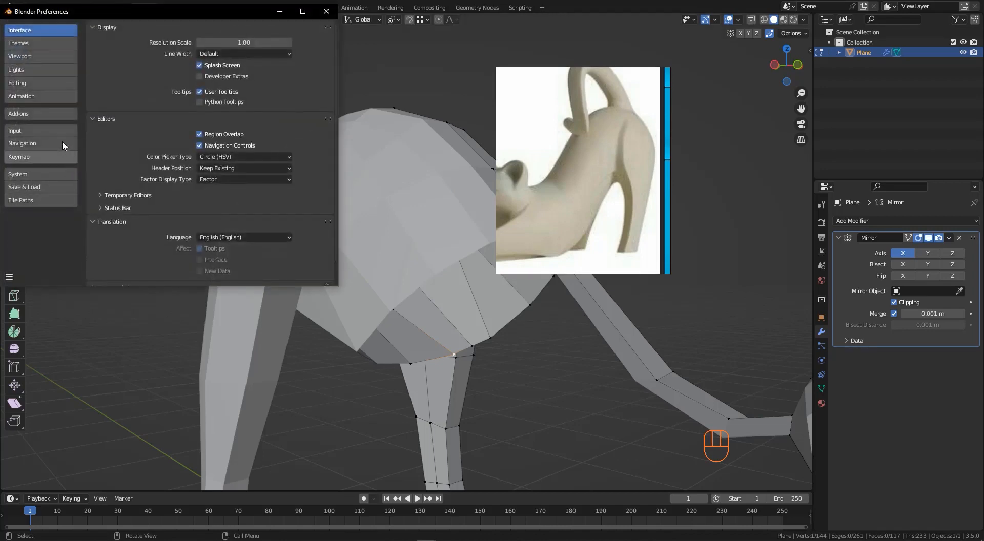
{"action": "left_click", "coordinate": [35, 114]}
{"action": "left_click", "coordinate": [286, 41]}
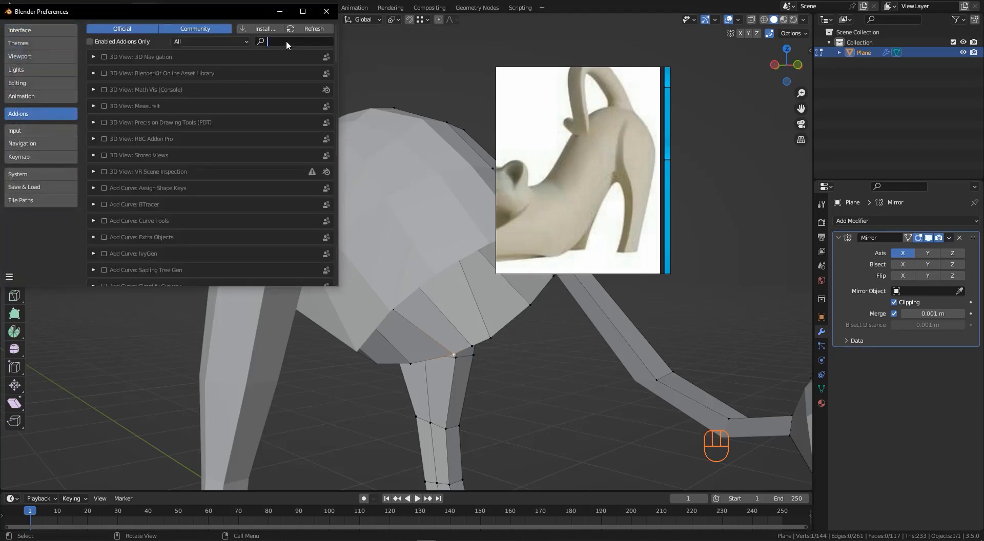
{"action": "type", "text": "loop"}
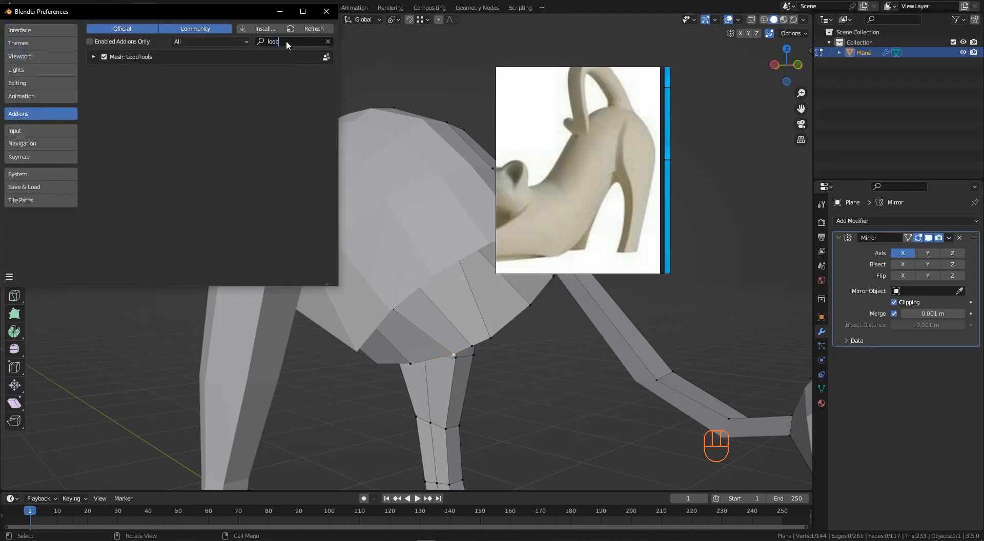
{"action": "left_click", "coordinate": [327, 11]}
- Select the path of vertices along the belly's lower edge and apply a LoopTools command to it
{"action": "right_click", "coordinate": [374, 202]}
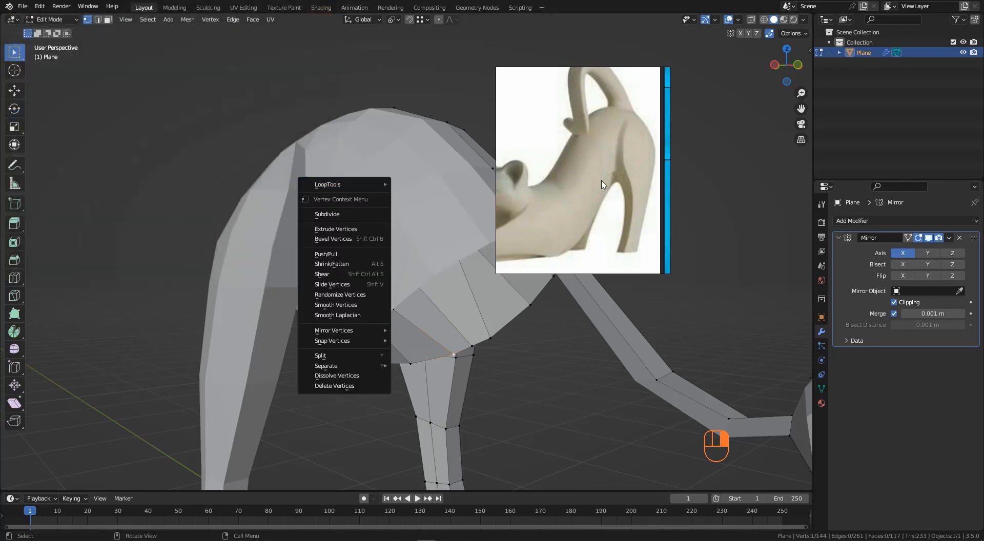
{"action": "middle_click_drag", "start_coordinate": [586, 367], "coordinate": [485, 340]}
{"action": "left_click", "coordinate": [524, 312], "text": "ctrl"}
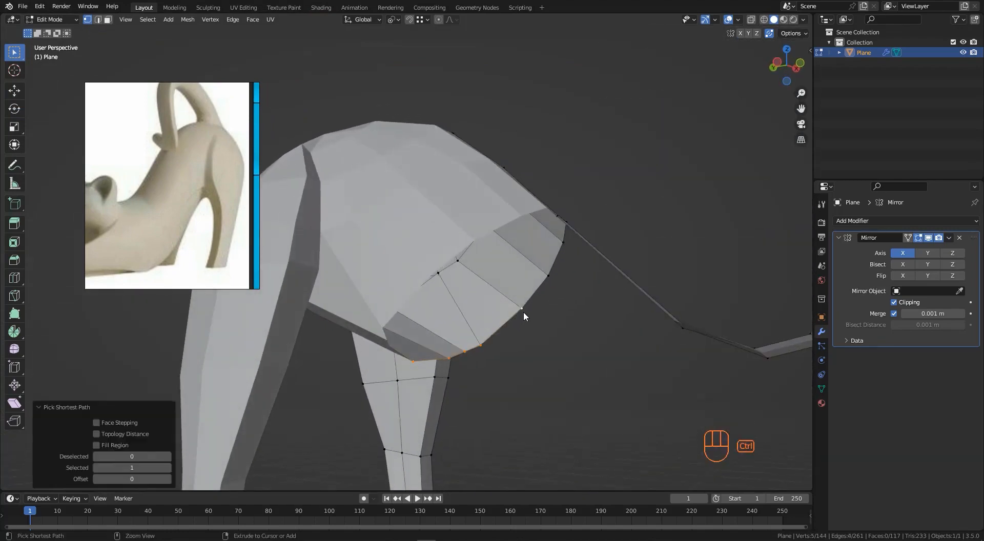
{"action": "middle_click_drag", "start_coordinate": [523, 312], "coordinate": [417, 374]}
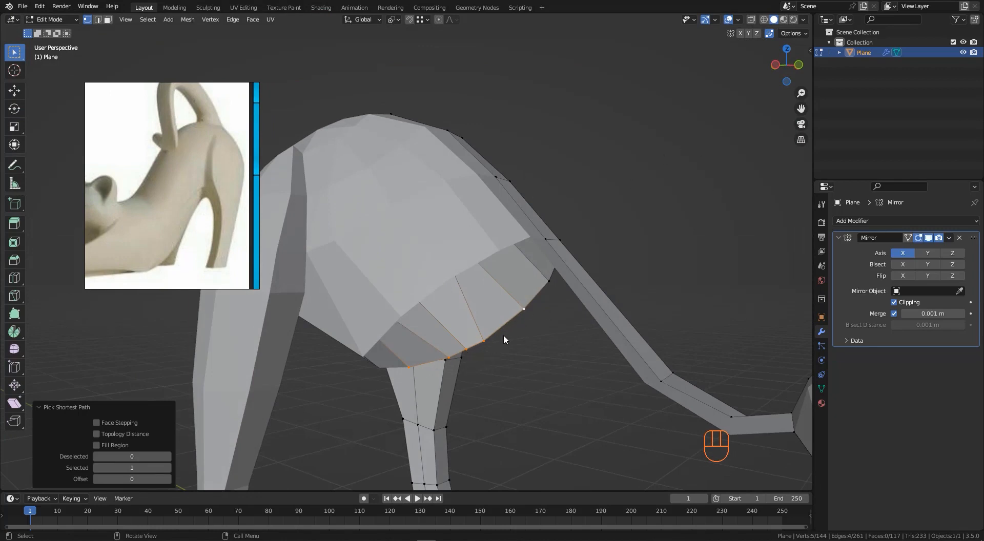
{"action": "right_click", "coordinate": [675, 108]}
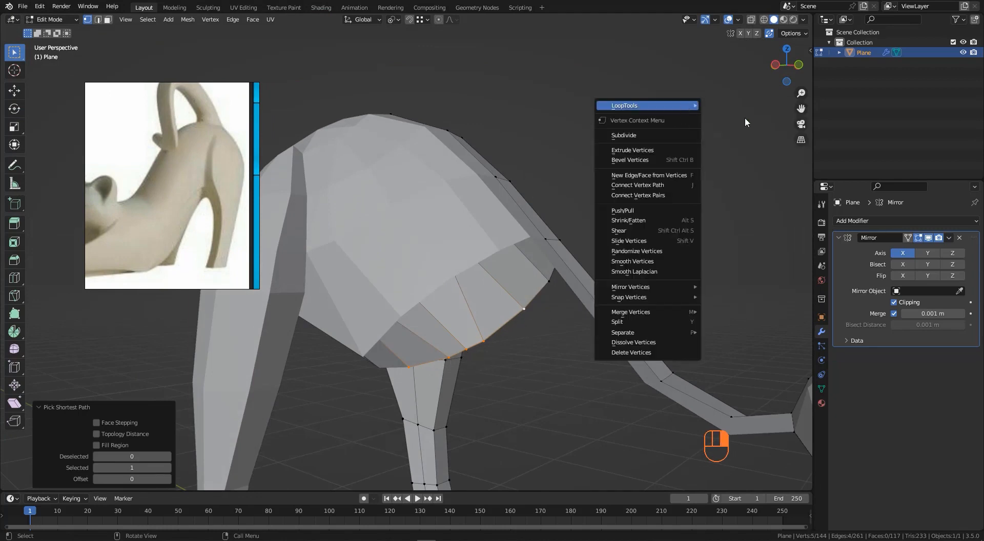
{"action": "mouse_move", "coordinate": [681, 105]}
{"action": "left_click", "coordinate": [752, 176]}
- Select vertices on the chest side and apply another LoopTools command to them
{"action": "middle_click_drag", "start_coordinate": [562, 299], "coordinate": [532, 276]}
{"action": "left_click", "coordinate": [533, 276]}
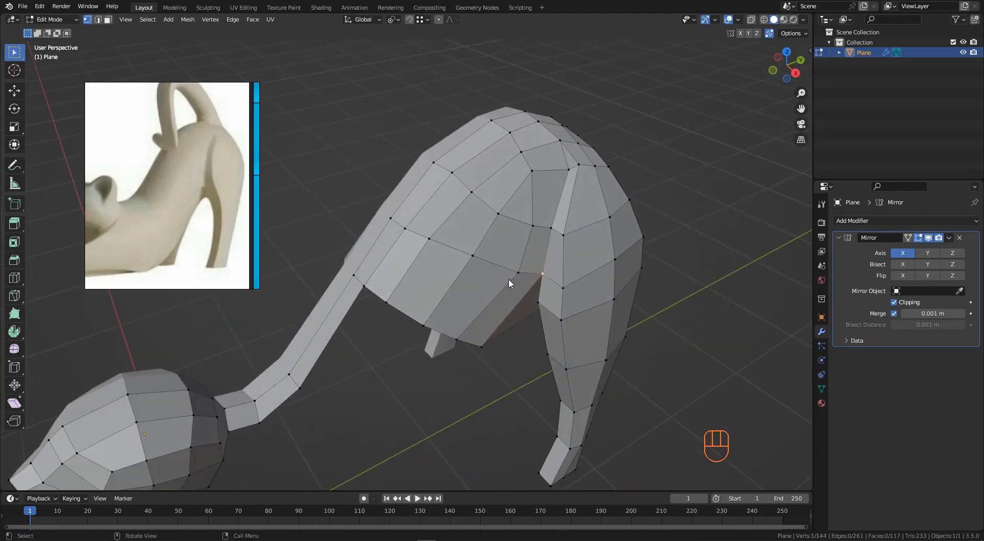
{"action": "left_click", "coordinate": [414, 233], "text": "ctrl"}
{"action": "middle_click_drag", "start_coordinate": [415, 233], "coordinate": [440, 267]}
{"action": "right_click", "coordinate": [666, 147]}
{"action": "mouse_move", "coordinate": [684, 147]}
{"action": "left_click", "coordinate": [749, 221]}
- Move a vertex under the chest to refine its shape
{"action": "left_click", "coordinate": [511, 304]}
{"action": "key", "text": "g"}
{"action": "left_click", "coordinate": [512, 306]}
- Select the chest's lower edge in side view and extrude it down toward the floor to form the front legs
{"action": "scroll", "coordinate": [489, 277], "scroll_direction": "down", "scroll_amount": 1}
{"action": "scroll", "coordinate": [441, 267], "scroll_direction": "up", "scroll_amount": 3}
{"action": "left_click", "coordinate": [466, 259]}
{"action": "middle_click_drag", "start_coordinate": [535, 272], "coordinate": [535, 304]}
{"action": "left_click", "coordinate": [536, 329], "text": "ctrl"}
{"action": "key", "text": "KP_3"}
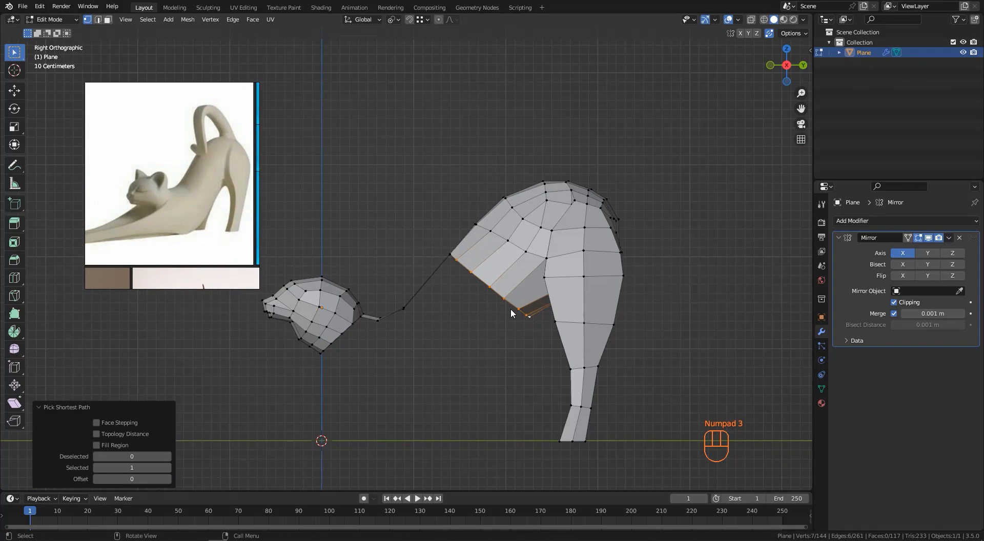
{"action": "key", "text": "e"}
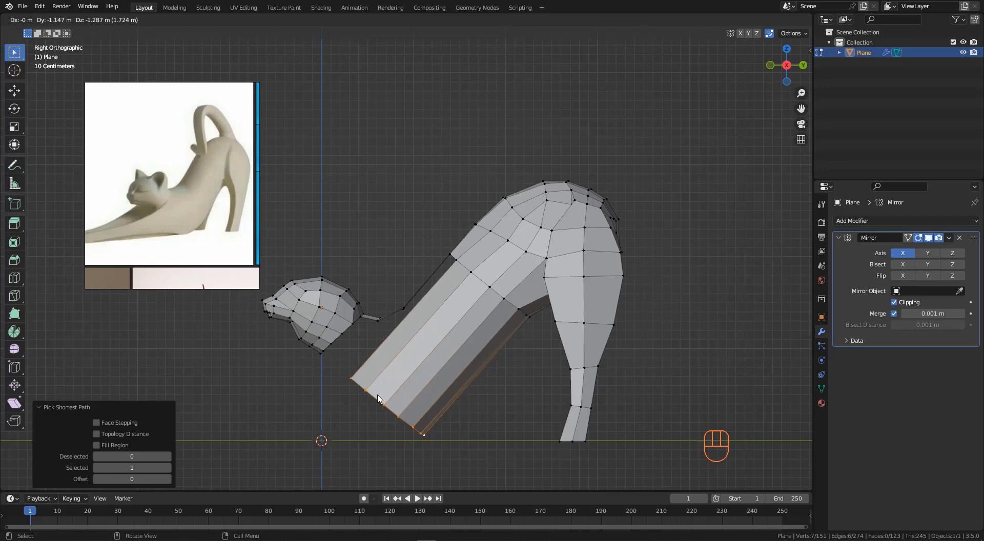
{"action": "left_click", "coordinate": [379, 399]}
- Add a loop cut across the front legs at factor 0.122
{"action": "middle_click_drag", "start_coordinate": [456, 285], "coordinate": [433, 308]}
{"action": "key", "text": "ctrl+r"}
{"action": "left_click", "coordinate": [433, 308]}
{"action": "left_click", "coordinate": [437, 303]}
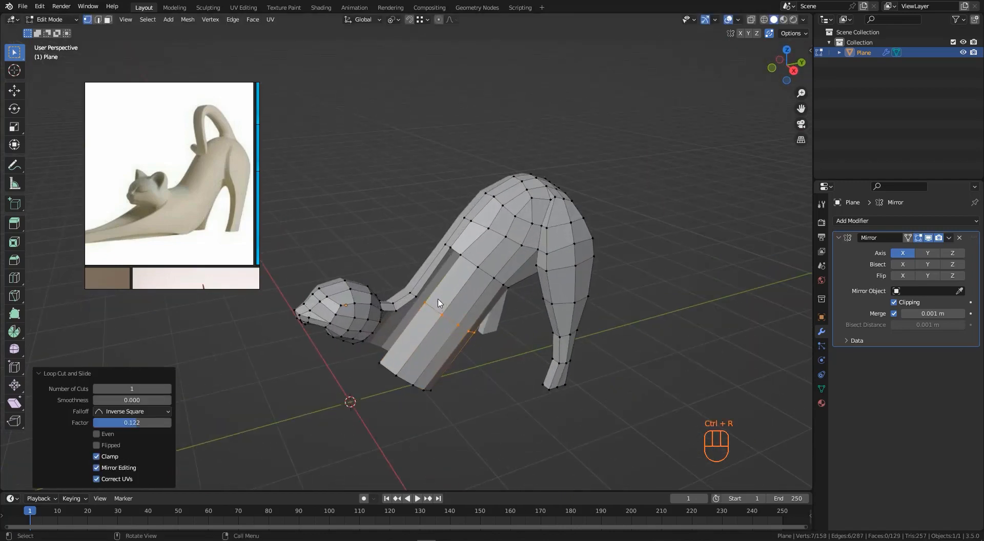
- Select vertices at the gap near the chest and fill a face between them
{"action": "scroll", "coordinate": [445, 287], "scroll_direction": "up", "scroll_amount": 3}
{"action": "left_click", "coordinate": [472, 224]}
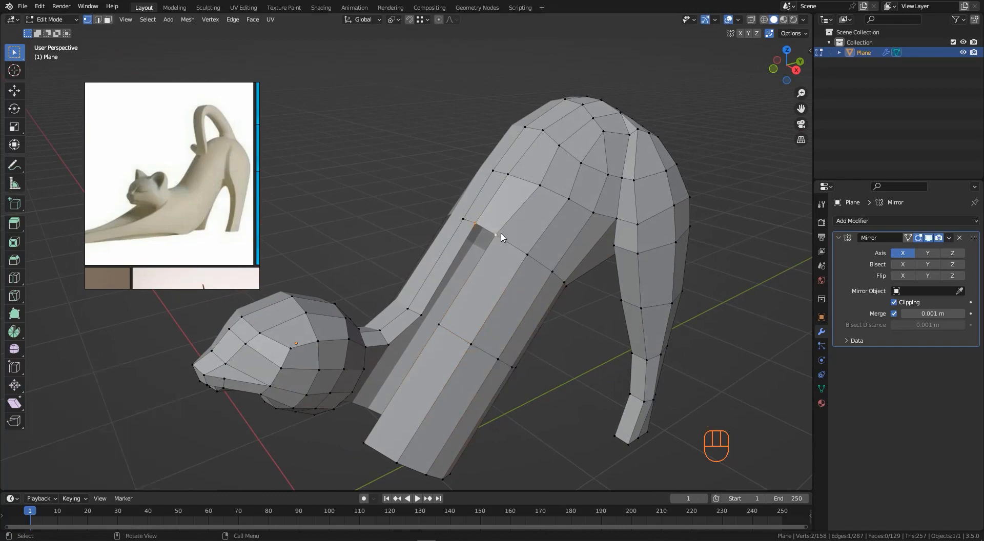
{"action": "key", "text": "f"}
- Pan the reference image to examine the cat's front paws
{"action": "scroll", "coordinate": [487, 246], "scroll_direction": "down", "scroll_amount": 3}
{"action": "middle_click_drag", "start_coordinate": [492, 256], "coordinate": [527, 255]}
{"action": "mouse_move", "coordinate": [528, 254]}
{"action": "middle_mouse_down"}
{"action": "mouse_move", "coordinate": [516, 243]}
{"action": "mouse_move", "coordinate": [525, 259]}
{"action": "middle_mouse_up"}
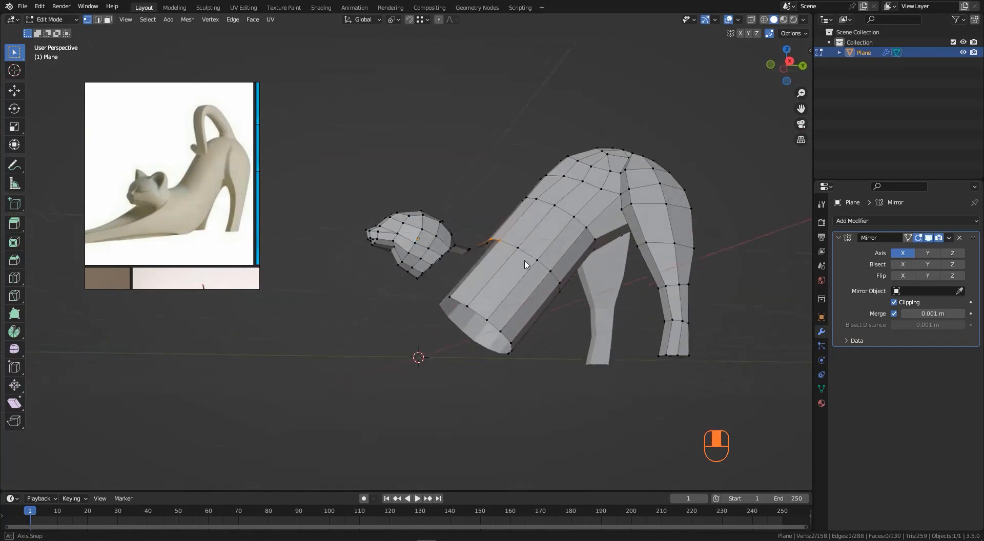
{"action": "scroll", "coordinate": [183, 221], "scroll_direction": "down", "scroll_amount": 3}
{"action": "scroll", "coordinate": [159, 228], "scroll_direction": "up", "scroll_amount": 5}
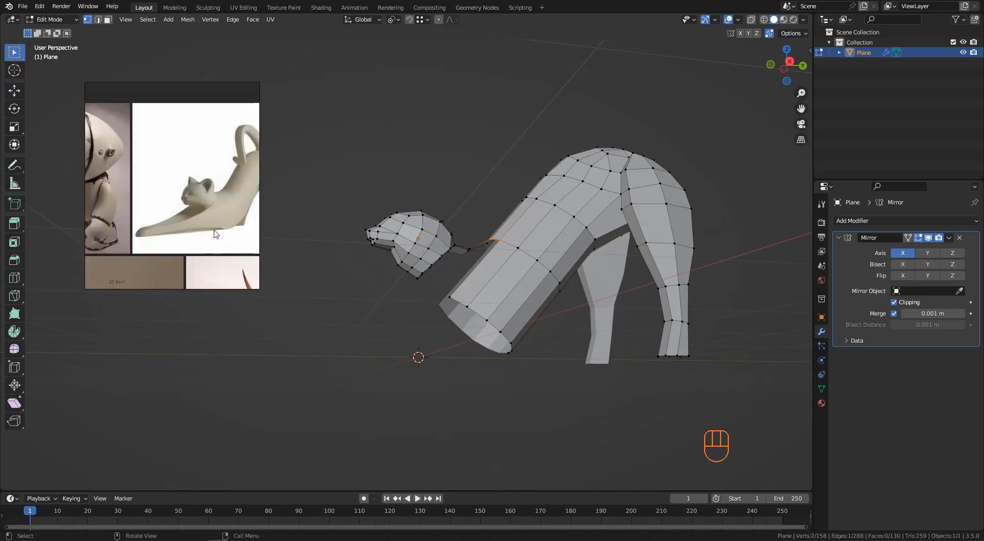
{"action": "middle_click_drag", "start_coordinate": [144, 231], "coordinate": [159, 227]}
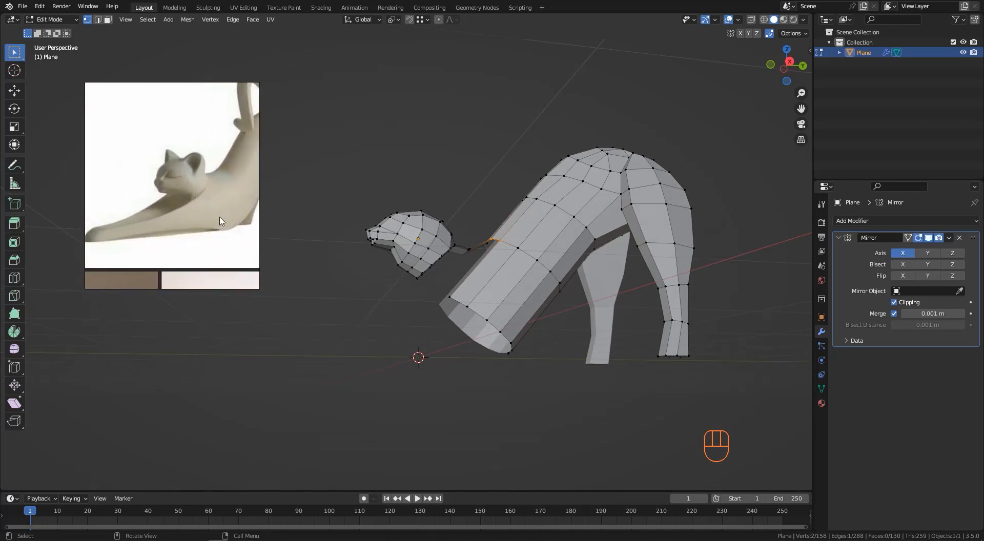
{"action": "middle_click_drag", "start_coordinate": [526, 318], "coordinate": [487, 355]}
- Select the front legs' bottom edge and extrude it twice forward along the floor to start the paws
{"action": "left_click", "coordinate": [521, 350]}
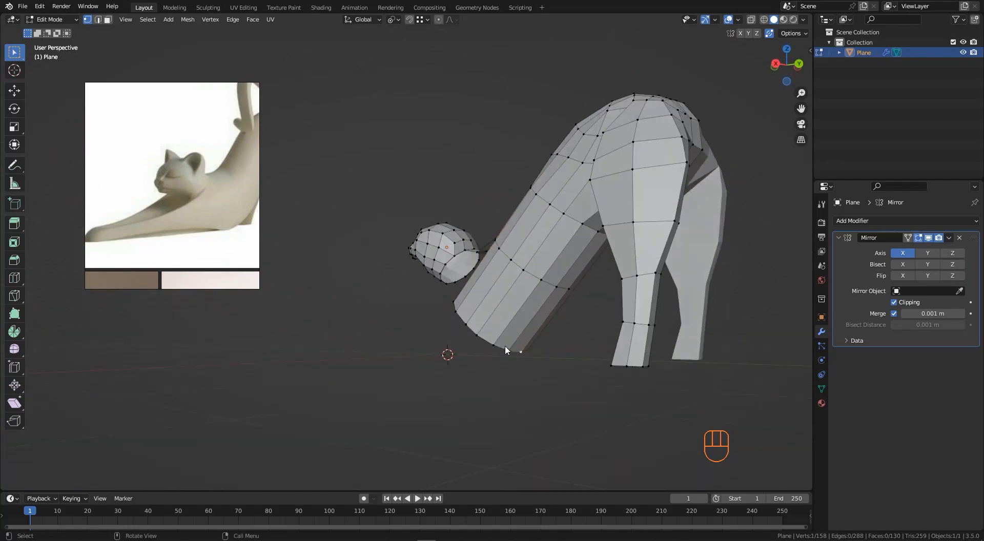
{"action": "scroll", "coordinate": [505, 345], "scroll_direction": "up", "scroll_amount": 2}
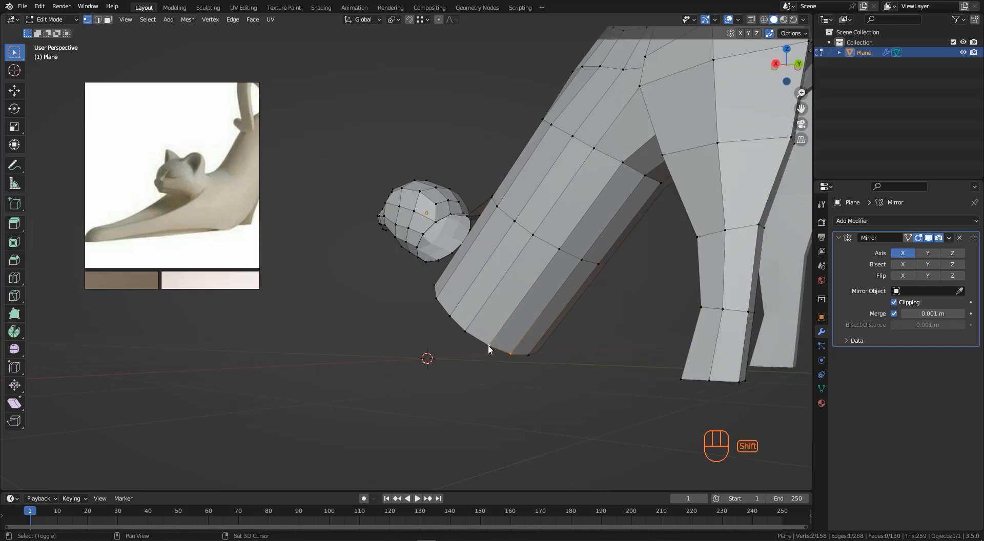
{"action": "left_click", "coordinate": [488, 347], "text": "shift"}
{"action": "middle_click_drag", "start_coordinate": [461, 328], "coordinate": [536, 338]}
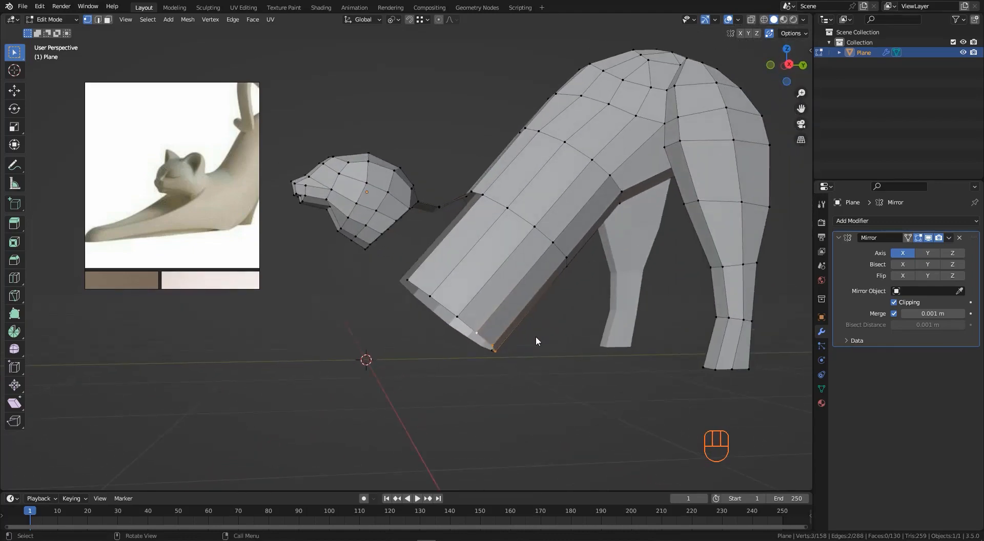
{"action": "key", "text": "KP_3"}
{"action": "key", "text": "e"}
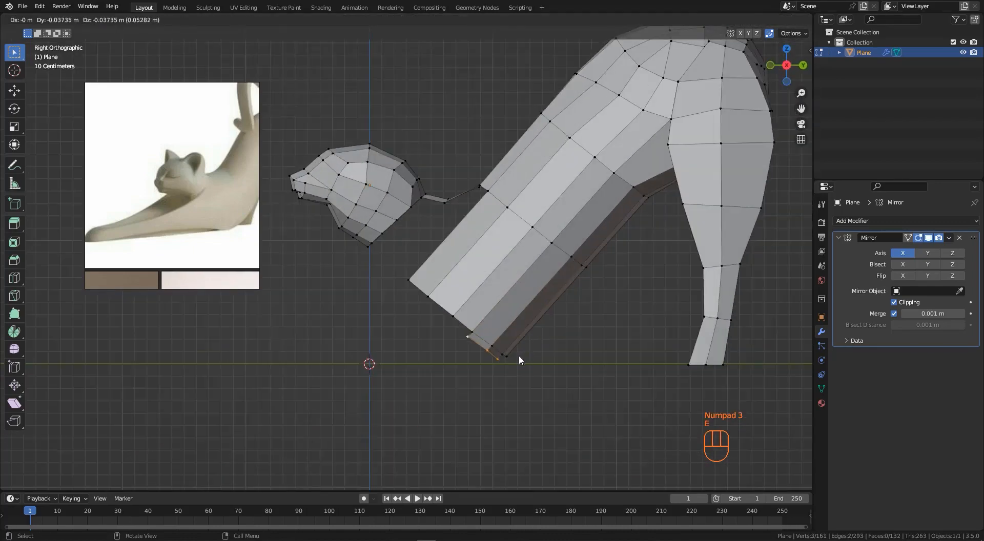
{"action": "left_click", "coordinate": [504, 362]}
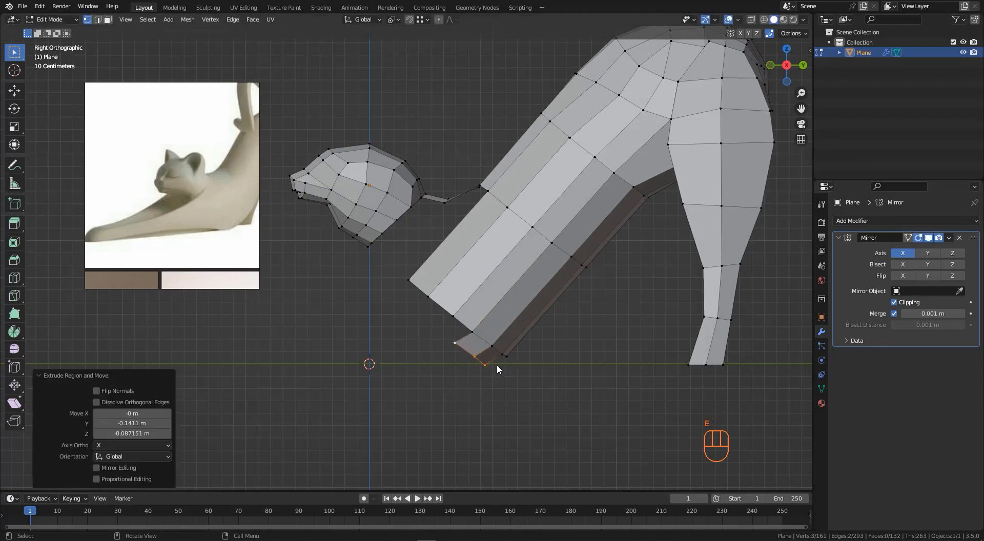
{"action": "key", "text": "e"}
{"action": "left_click", "coordinate": [433, 364]}
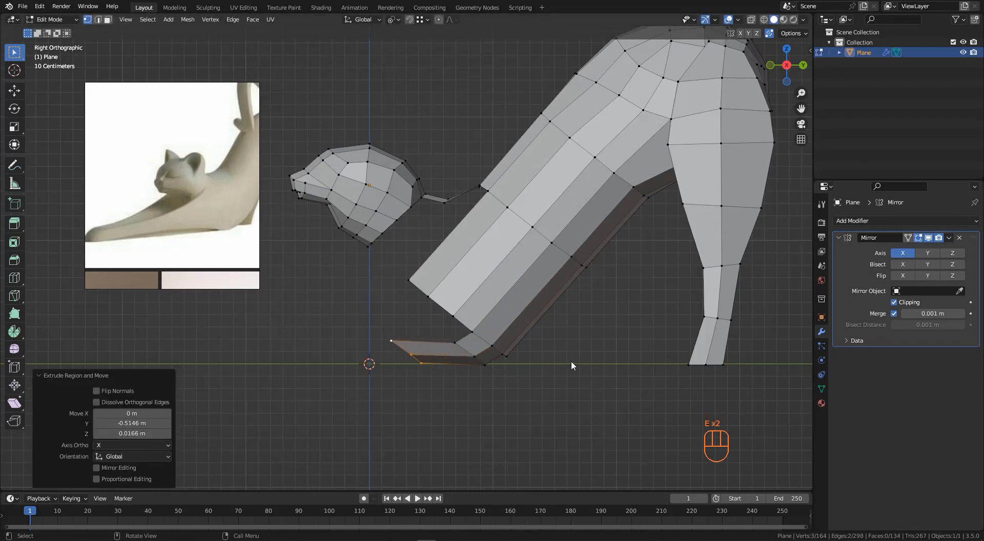
- Scale the paw's end vertices to 0 along Y to align them, then move them into place
{"action": "key", "text": "s"}
{"action": "key", "text": "y"}
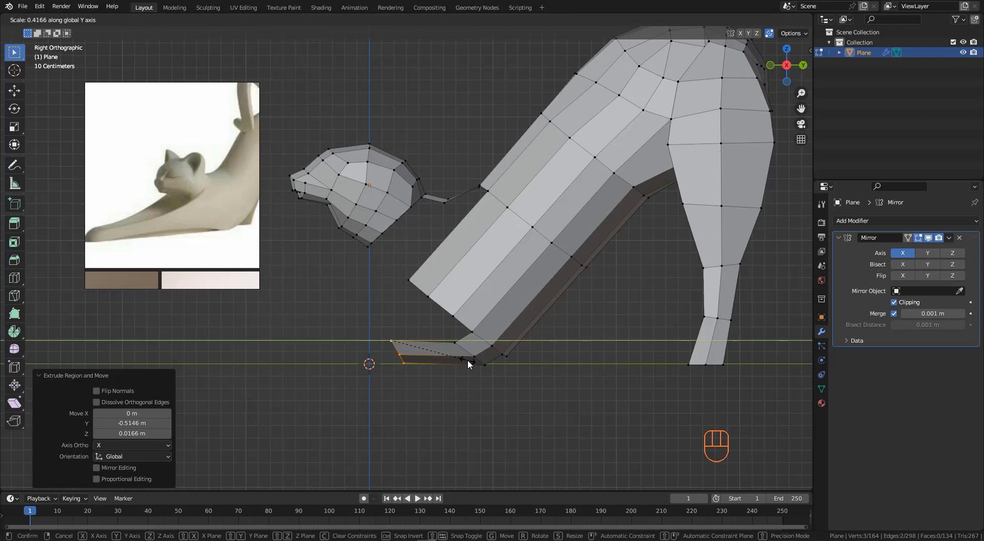
{"action": "type", "text": "0"}
{"action": "key", "text": "Return"}
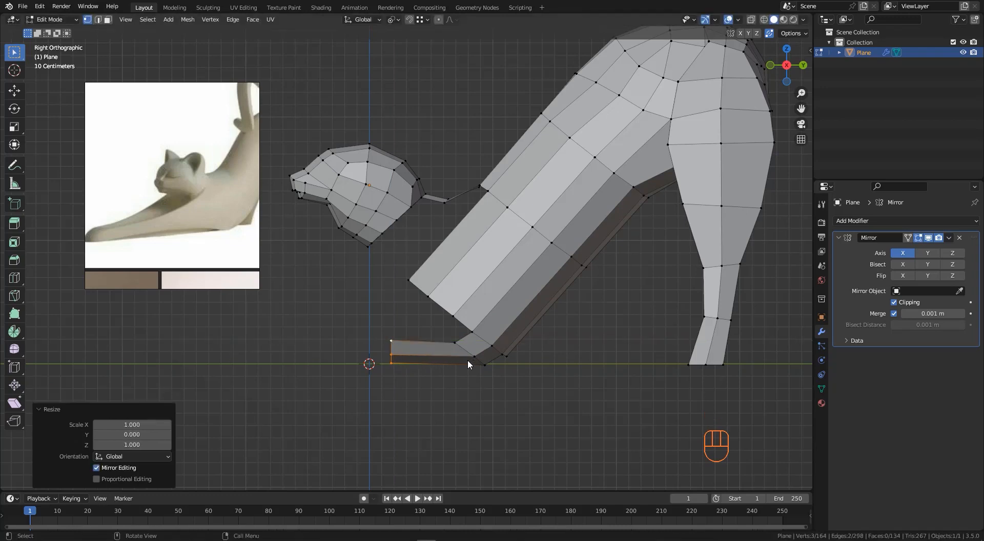
{"action": "key", "text": "g"}
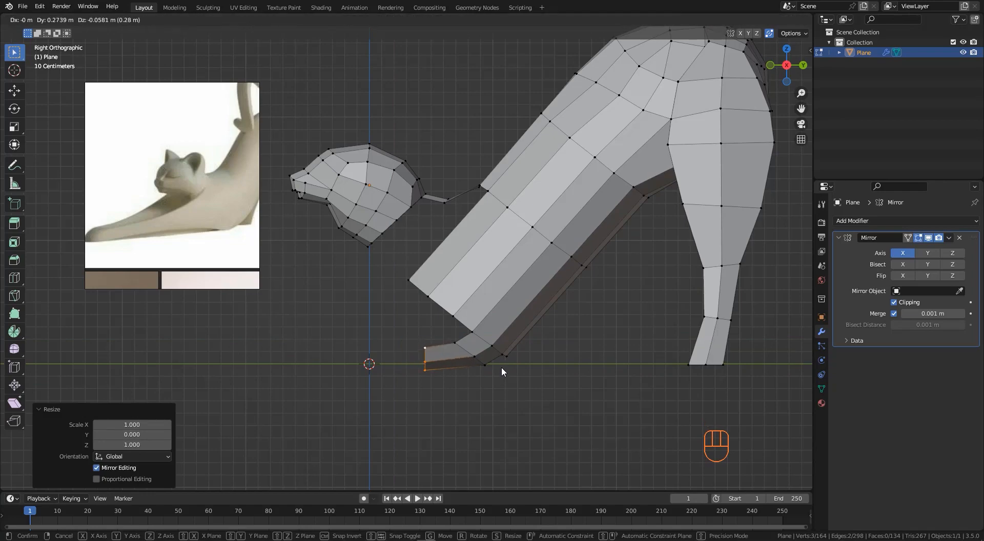
{"action": "left_click", "coordinate": [501, 367]}
- Extrude the paw end twice more forward to lengthen the outstretched front paws
{"action": "scroll", "coordinate": [430, 331], "scroll_direction": "down", "scroll_amount": 6}
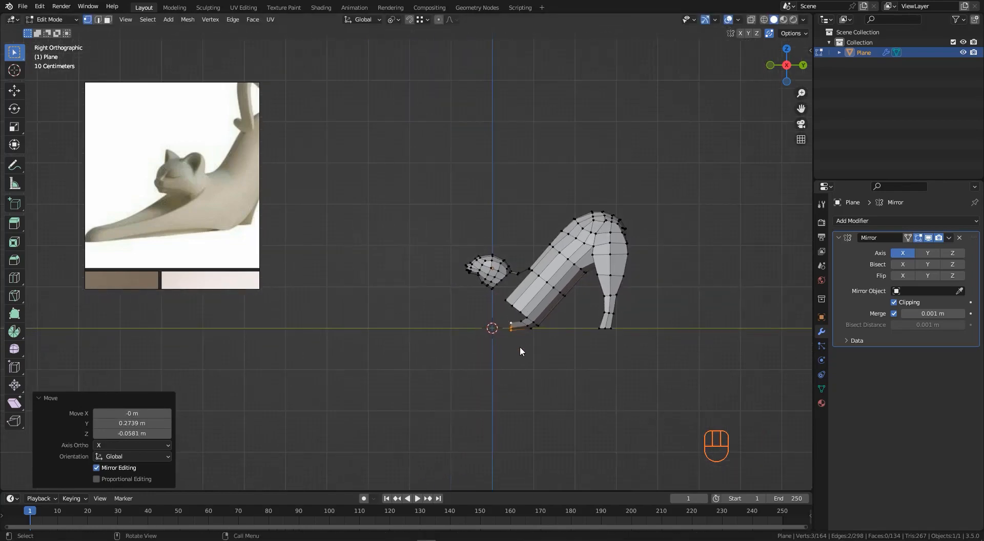
{"action": "key", "text": "e"}
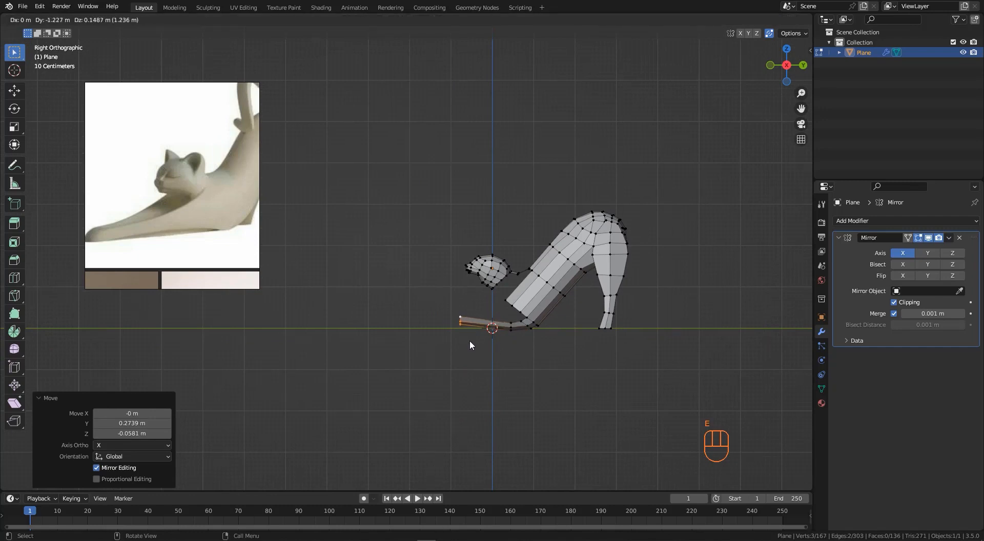
{"action": "left_click", "coordinate": [463, 340]}
{"action": "key", "text": "e"}
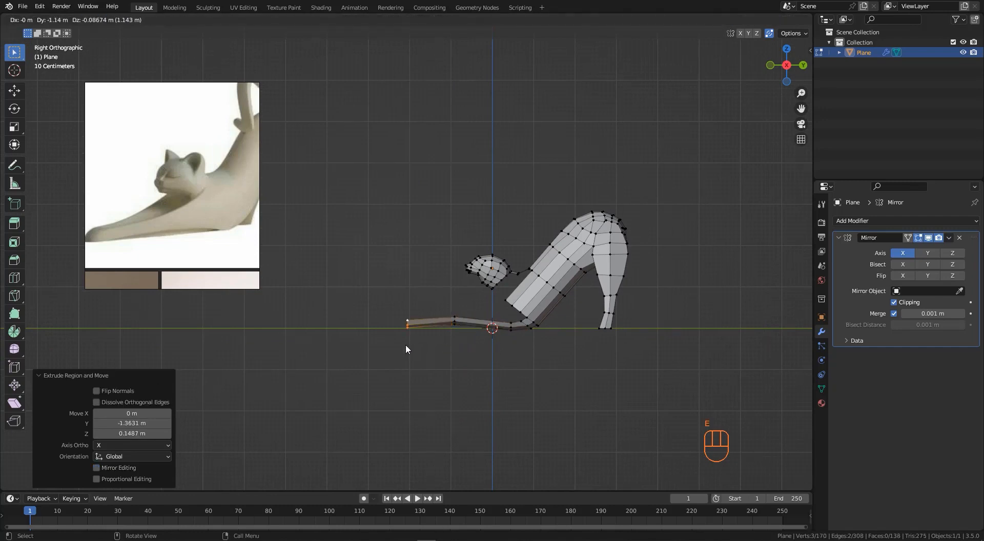
{"action": "left_click", "coordinate": [373, 342]}
- Move a vertex at the front of the forelegs in side view
{"action": "middle_click_drag", "start_coordinate": [374, 343], "coordinate": [504, 280]}
{"action": "left_click", "coordinate": [560, 263]}
{"action": "key", "text": "KP_3"}
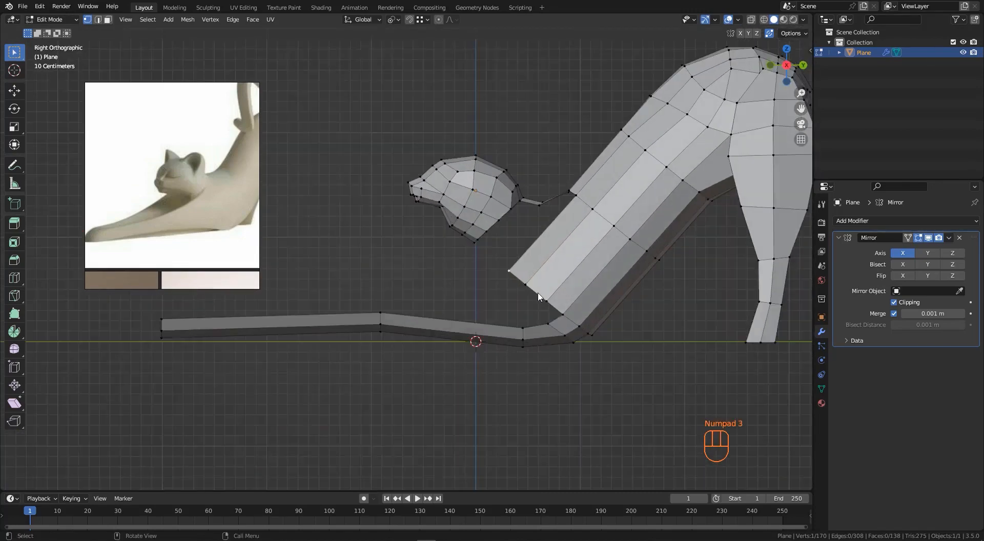
{"action": "key", "text": "g"}
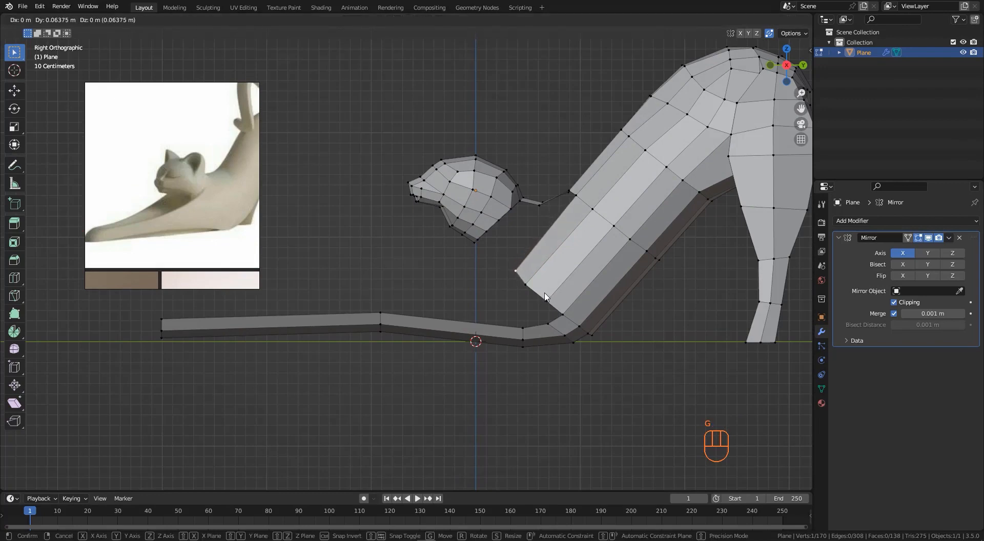
{"action": "left_click", "coordinate": [539, 297]}
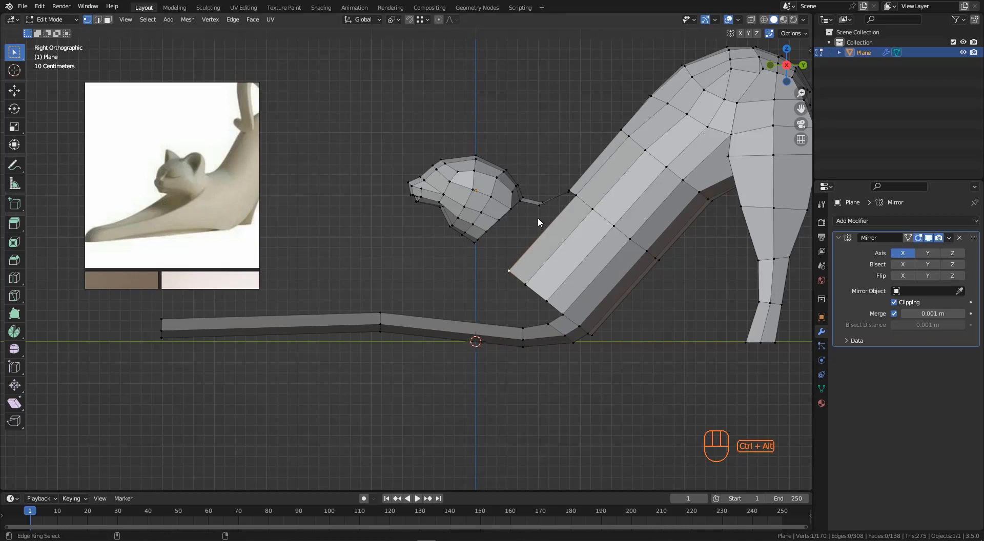
{"action": "left_click_drag", "start_coordinate": [537, 218], "coordinate": [460, 272]}
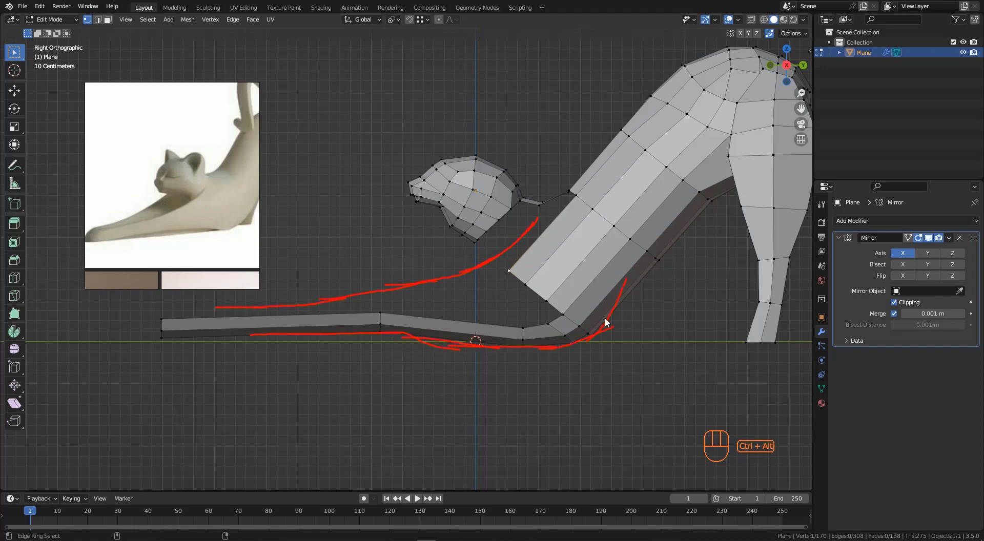
{"action": "left_click_drag", "start_coordinate": [590, 337], "coordinate": [661, 264]}
{"action": "key", "text": "ctrl+alt+g"}
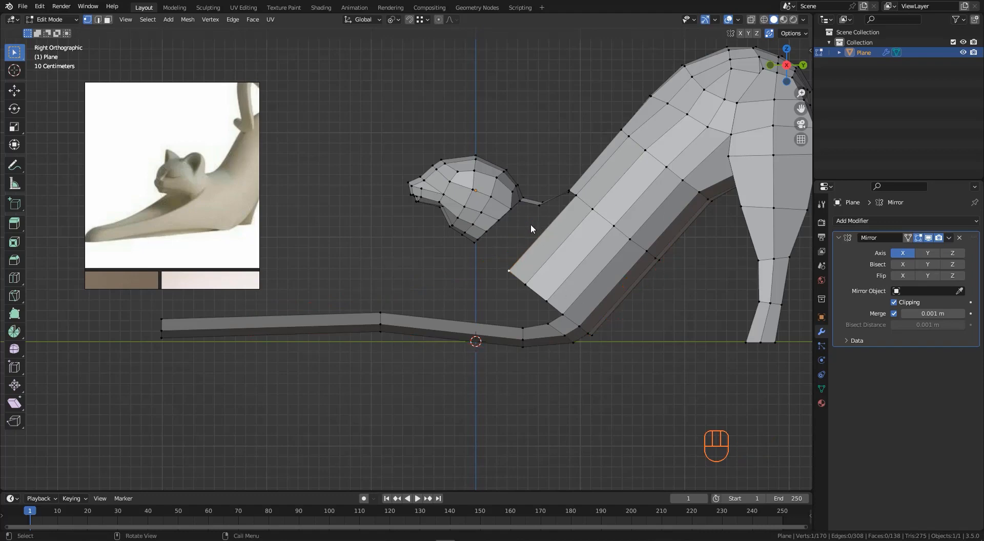
{"action": "middle_click_drag", "start_coordinate": [536, 244], "coordinate": [564, 302]}
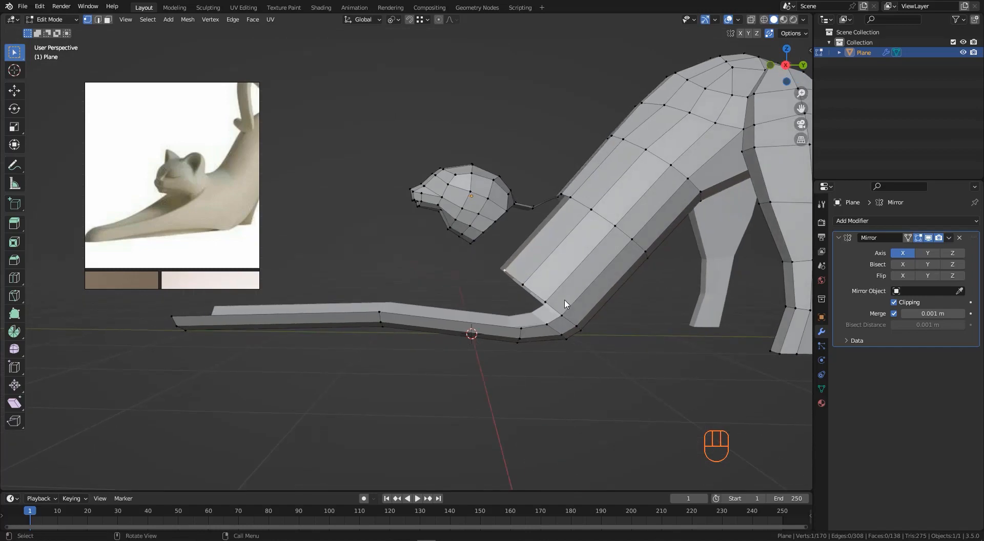
- In side view, vertex-slide several vertices along the forelegs' front edge to refine the leg contour
{"action": "key", "text": "KP_3"}
{"action": "key", "text": "g"}
{"action": "key", "text": "g"}
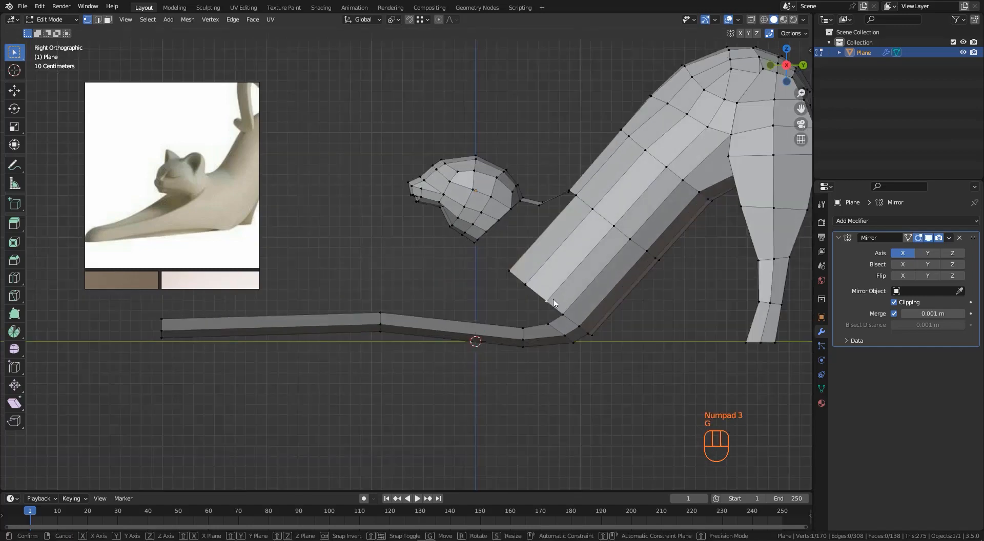
{"action": "left_click", "coordinate": [566, 289]}
{"action": "key", "text": "g"}
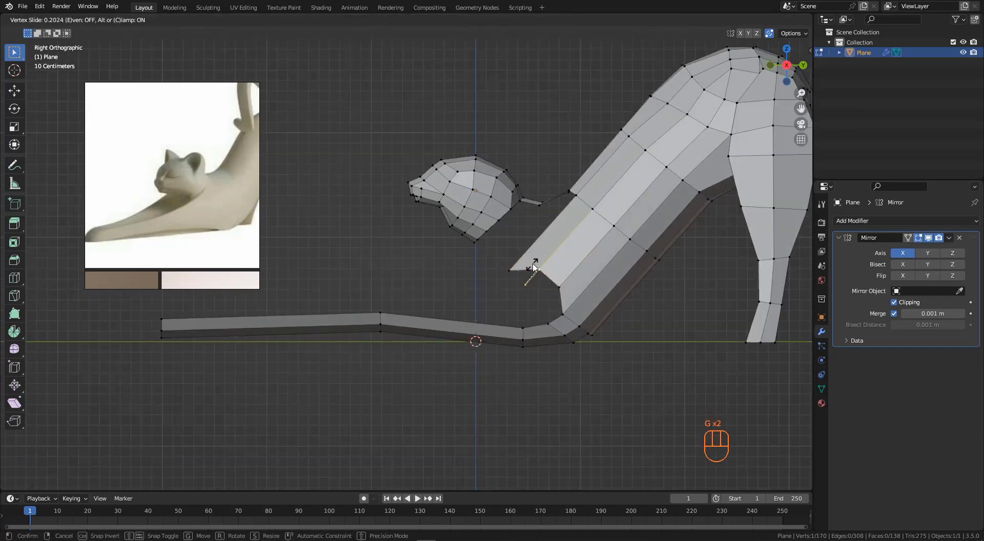
{"action": "left_click", "coordinate": [512, 272]}
{"action": "key", "text": "g"}
{"action": "key", "text": "g"}
{"action": "left_click", "coordinate": [542, 238]}
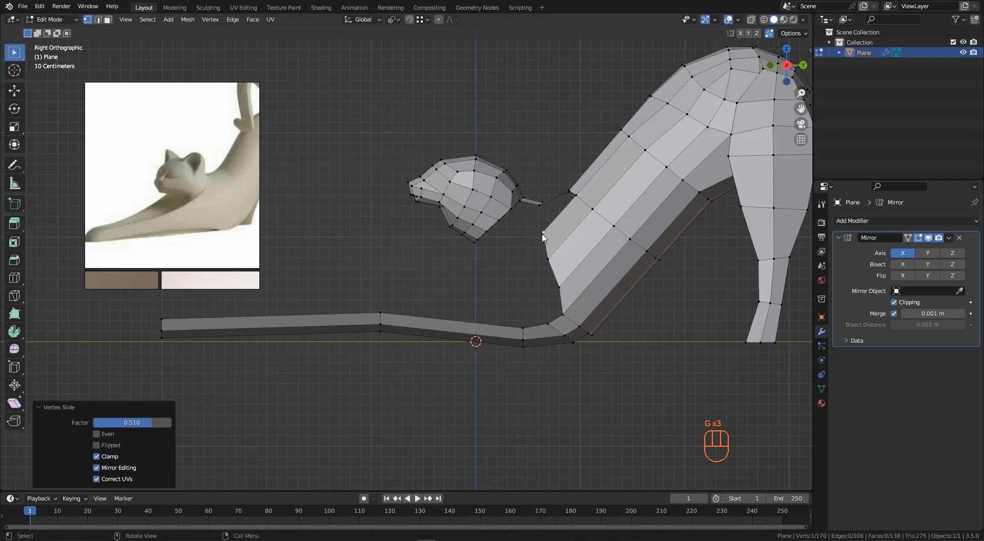
{"action": "key", "text": "g"}
{"action": "key", "text": "g"}
{"action": "left_click", "coordinate": [557, 248]}
{"action": "left_click", "coordinate": [543, 232]}
{"action": "mouse_move", "coordinate": [564, 221]}
{"action": "middle_mouse_down"}
{"action": "mouse_move", "coordinate": [610, 229]}
{"action": "mouse_move", "coordinate": [639, 206]}
{"action": "mouse_move", "coordinate": [635, 223]}
{"action": "mouse_move", "coordinate": [561, 225]}
{"action": "mouse_move", "coordinate": [574, 230]}
{"action": "middle_mouse_up"}
{"action": "key", "text": "g"}
{"action": "left_click", "coordinate": [564, 245]}
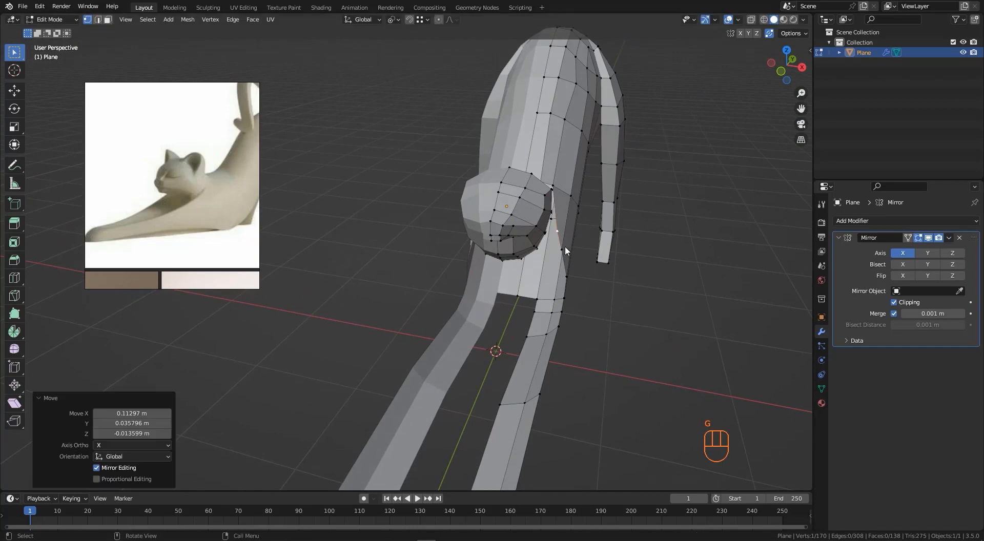
- Move the chest vertices between the head and the forelegs in perspective view to shape the chest
{"action": "key", "text": "g"}
{"action": "left_click", "coordinate": [573, 248]}
{"action": "key", "text": "g"}
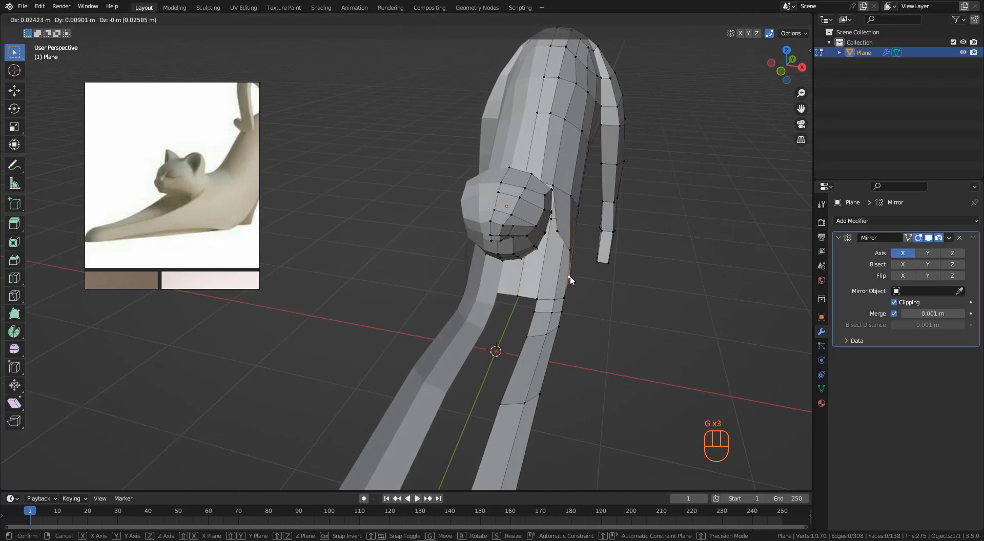
{"action": "left_click", "coordinate": [575, 276]}
{"action": "key", "text": "g"}
{"action": "left_click", "coordinate": [574, 250]}
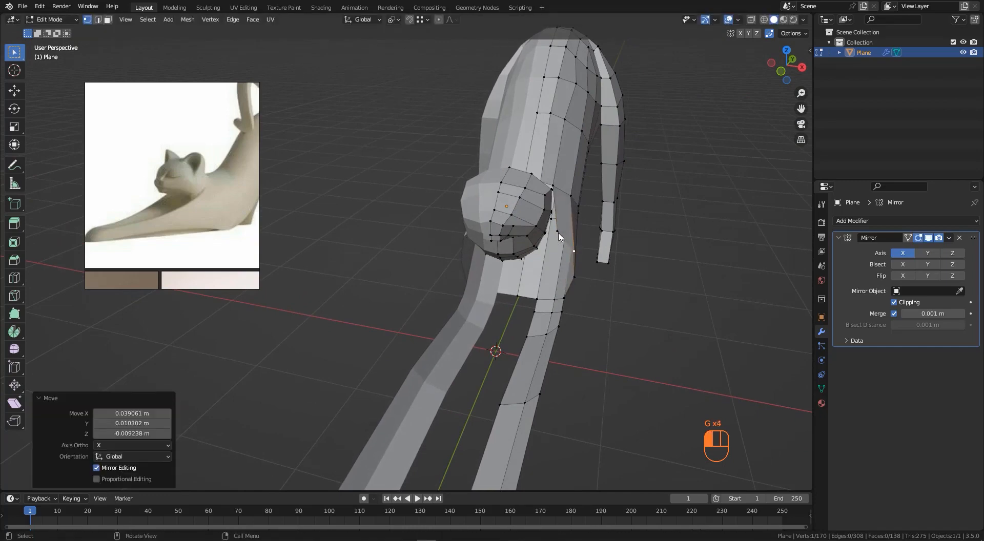
{"action": "key", "text": "g"}
{"action": "left_click", "coordinate": [565, 236]}
{"action": "middle_click_drag", "start_coordinate": [565, 236], "coordinate": [599, 227]}
{"action": "middle_click_drag", "start_coordinate": [525, 248], "coordinate": [589, 244]}
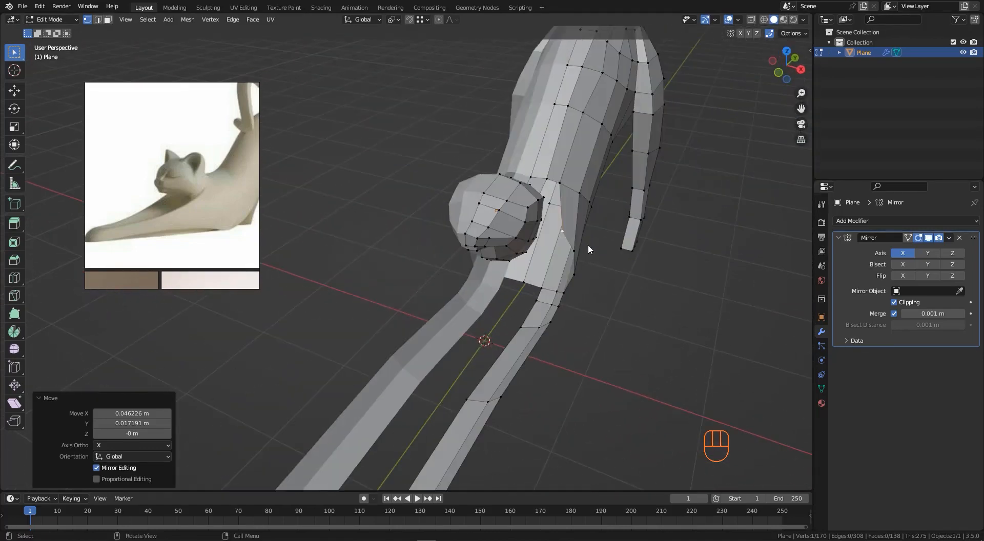
{"action": "key", "text": "g"}
{"action": "left_click", "coordinate": [564, 180]}
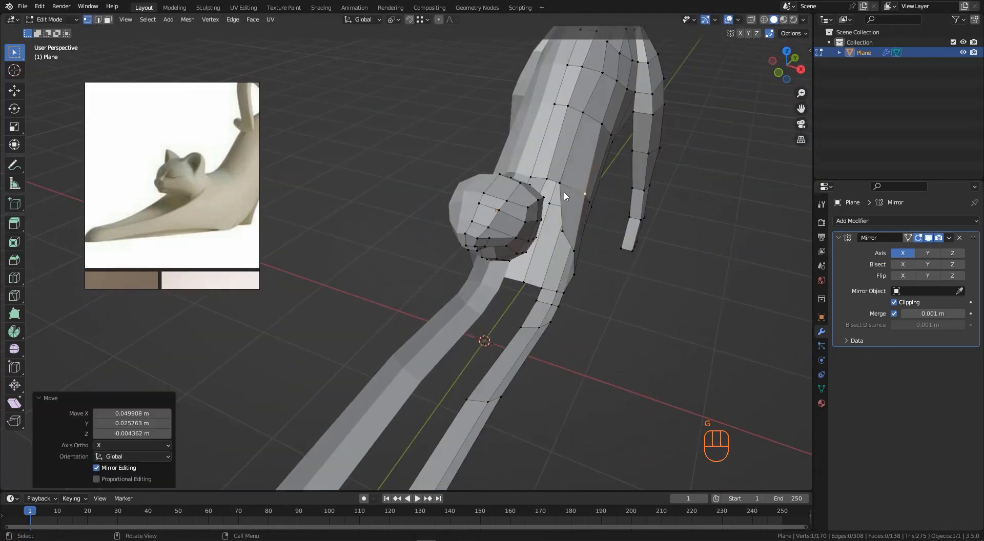
- Move the chest vertex in side view, then extrude a three-vertex chain from it down toward the outstretched paws
{"action": "key", "text": "KP_3"}
{"action": "key", "text": "g"}
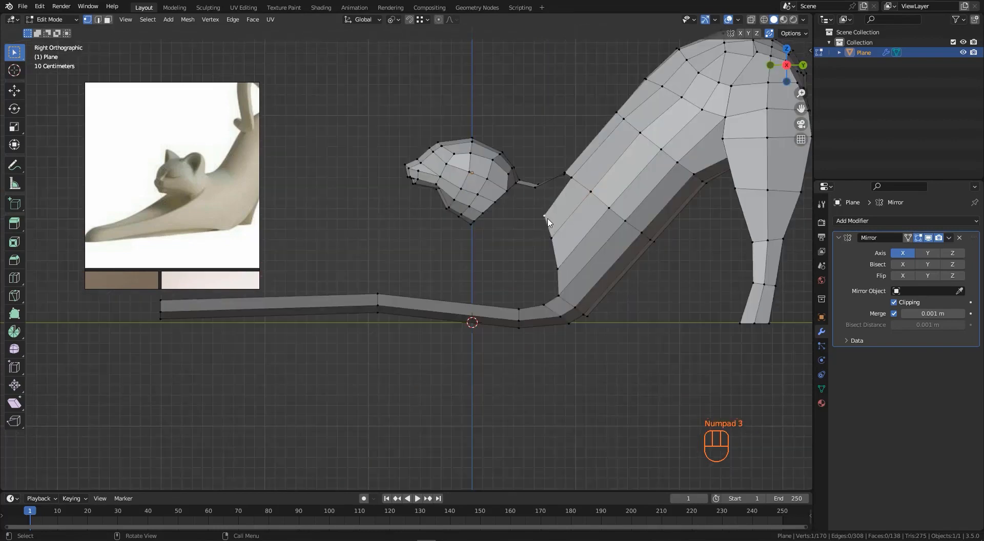
{"action": "left_click", "coordinate": [547, 224]}
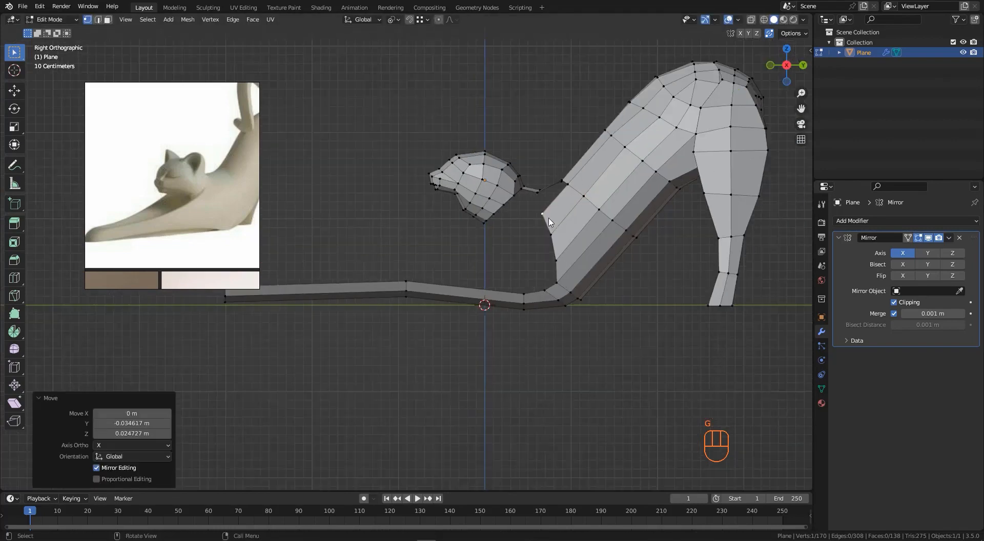
{"action": "middle_click_drag", "start_coordinate": [547, 224], "coordinate": [624, 217], "text": "shift"}
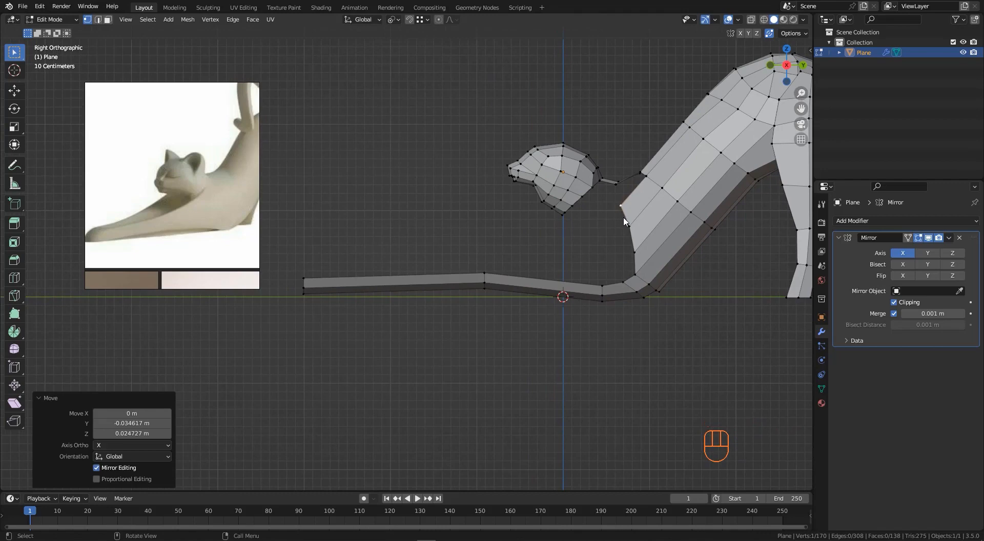
{"action": "key", "text": "e"}
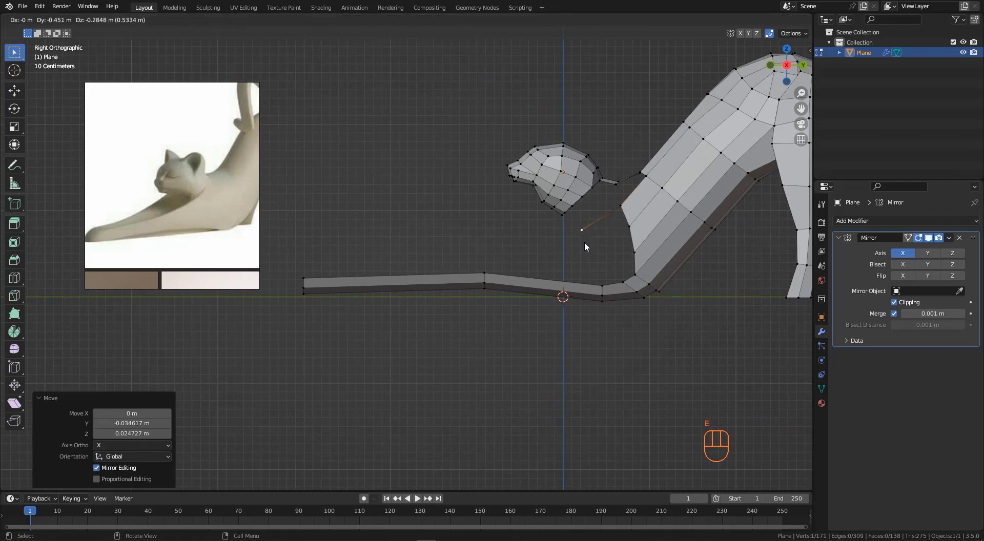
{"action": "left_click", "coordinate": [581, 248]}
{"action": "key", "text": "e"}
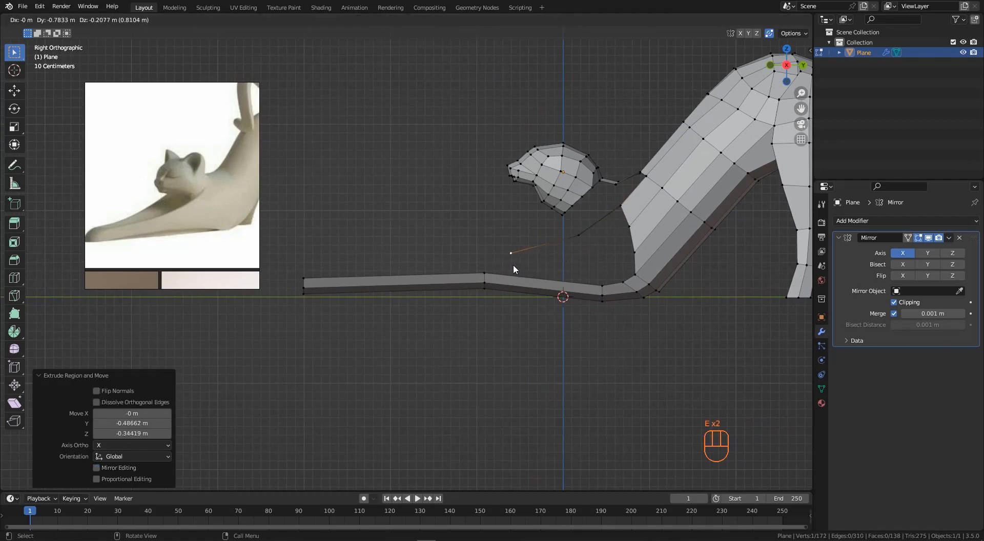
{"action": "left_click", "coordinate": [418, 276]}
{"action": "key", "text": "e"}
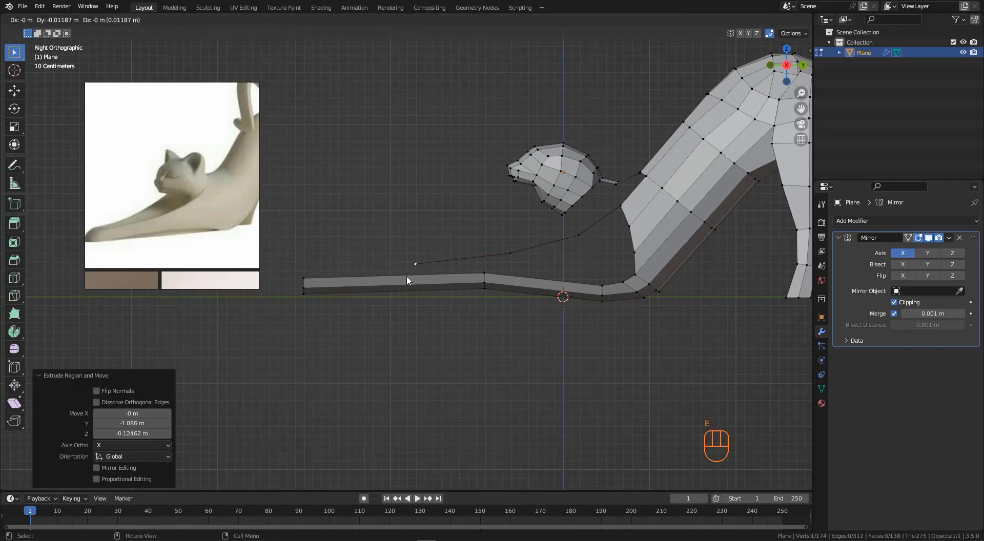
{"action": "left_click", "coordinate": [300, 283]}
{"action": "middle_click_drag", "start_coordinate": [300, 284], "coordinate": [451, 171]}
{"action": "middle_click_drag", "start_coordinate": [390, 229], "coordinate": [397, 226]}
- Slide the chain's end vertex along the paw and fill a face between the new chain and the paw top
{"action": "key", "text": "g"}
{"action": "key", "text": "g"}
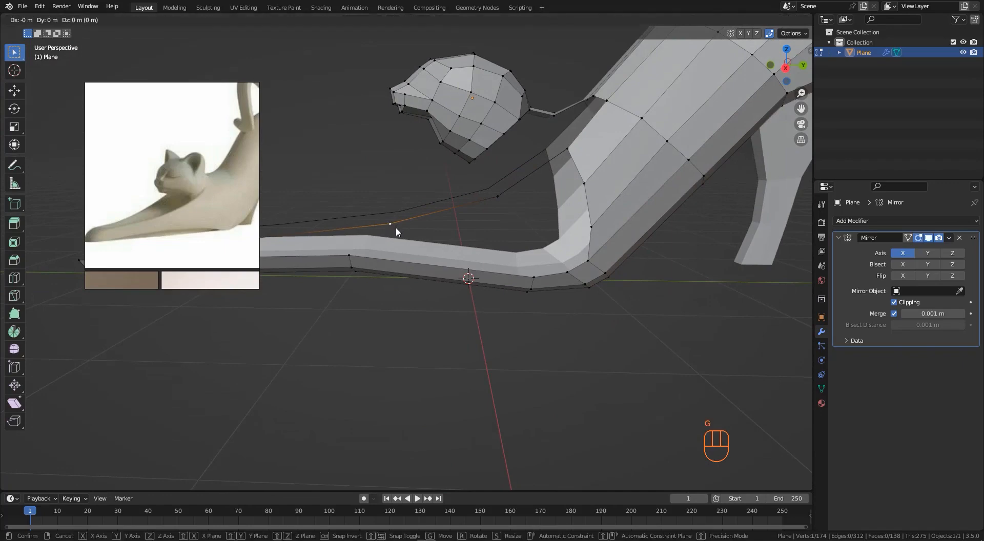
{"action": "left_click", "coordinate": [353, 260]}
{"action": "left_click", "coordinate": [351, 257], "text": "shift"}
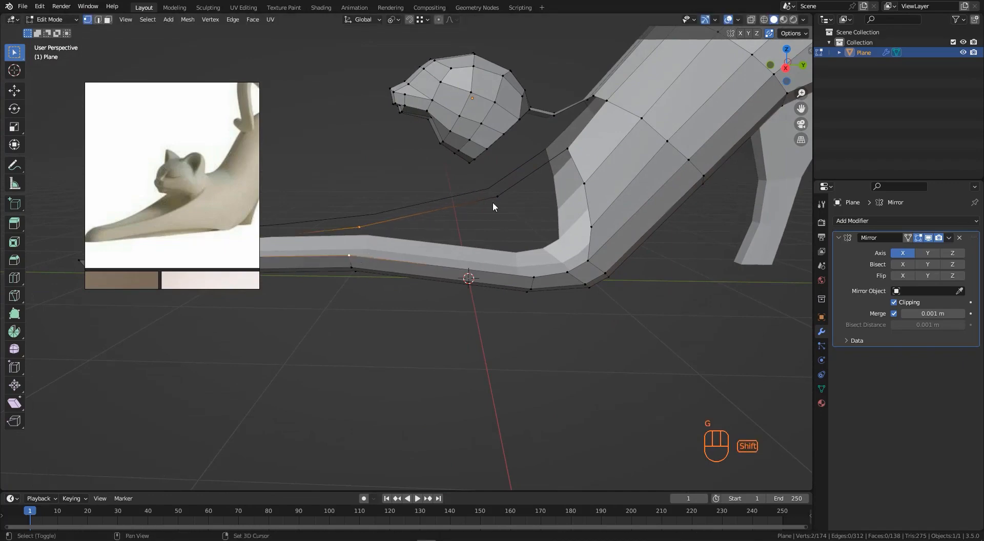
{"action": "key", "text": "d"}
{"action": "key", "text": "f"}
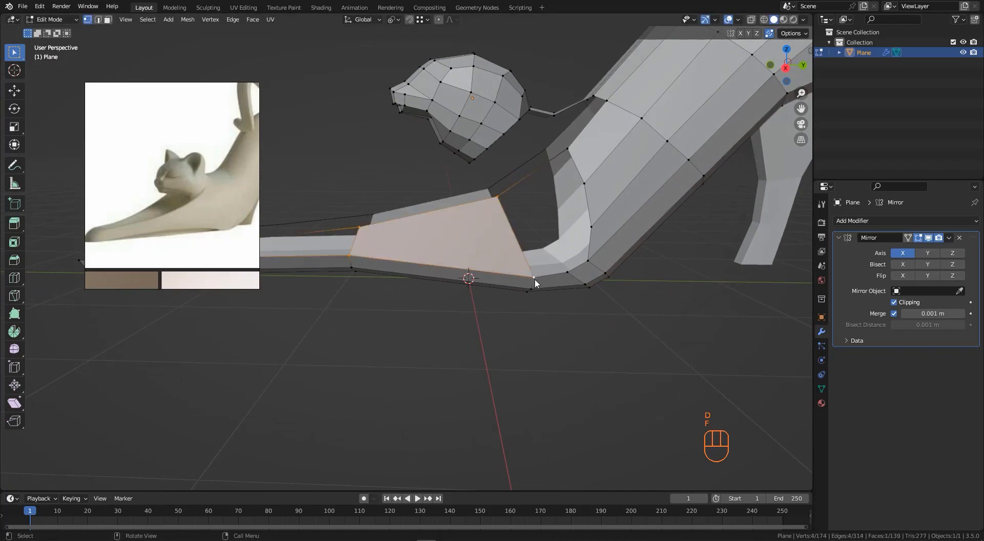
{"action": "scroll", "coordinate": [534, 278], "scroll_direction": "down", "scroll_amount": 5}
{"action": "middle_click_drag", "start_coordinate": [534, 278], "coordinate": [409, 245]}
- Add a loop cut across the front paw and fill another face between the paw and the vertex chain
{"action": "key", "text": "ctrl+r"}
{"action": "left_click", "coordinate": [410, 249]}
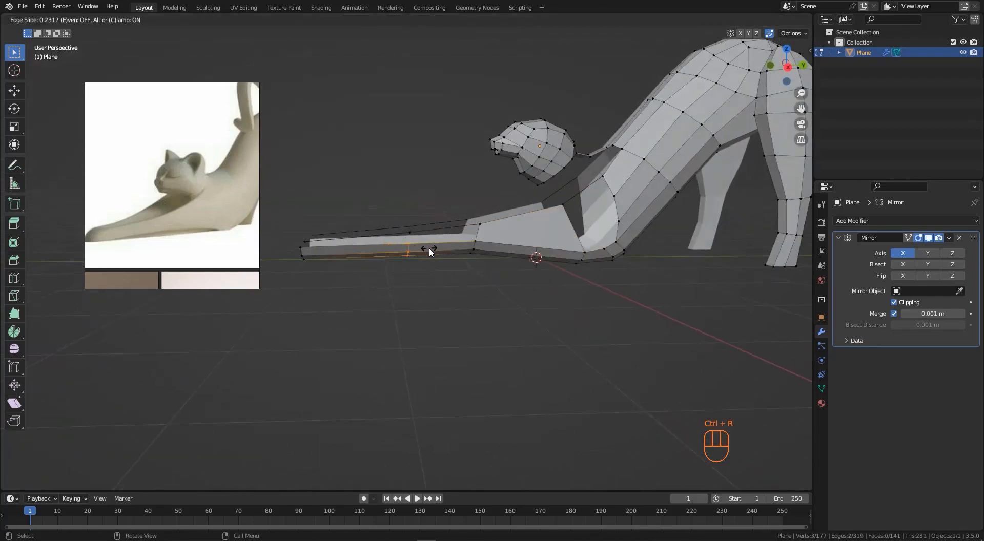
{"action": "left_click", "coordinate": [429, 248]}
{"action": "scroll", "coordinate": [407, 224], "scroll_direction": "up", "scroll_amount": 3}
{"action": "left_click", "coordinate": [415, 243]}
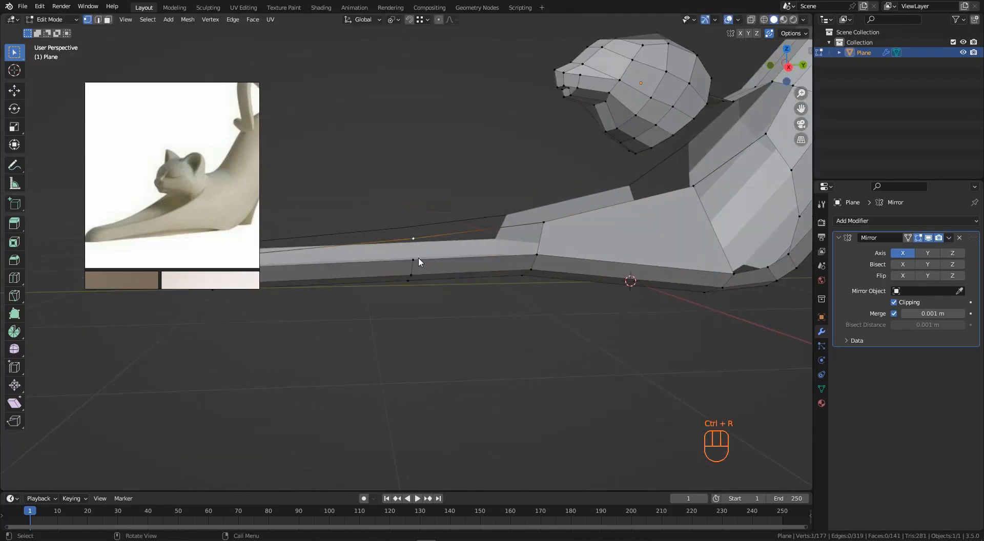
{"action": "left_click", "coordinate": [533, 257], "text": "shift"}
{"action": "left_click", "coordinate": [548, 226], "text": "shift"}
{"action": "key", "text": "f"}
{"action": "scroll", "coordinate": [548, 230], "scroll_direction": "down", "scroll_amount": 4}
{"action": "middle_click_drag", "start_coordinate": [447, 244], "coordinate": [462, 263]}
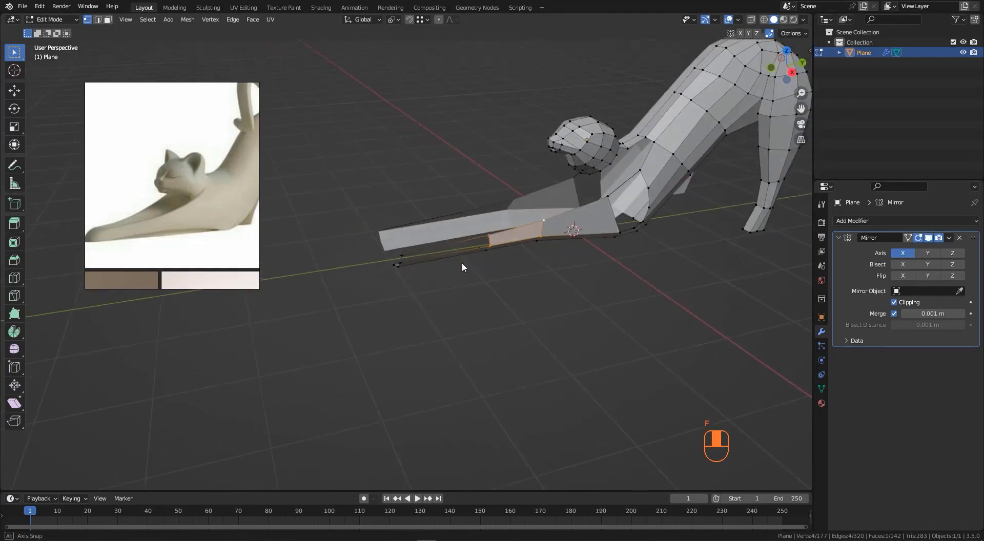
- Fill the remaining gap at the paw tip between the chain end and the paw
{"action": "scroll", "coordinate": [388, 256], "scroll_direction": "up", "scroll_amount": 4}
{"action": "left_click", "coordinate": [387, 274], "text": "shift"}
{"action": "left_click", "coordinate": [574, 235], "text": "shift"}
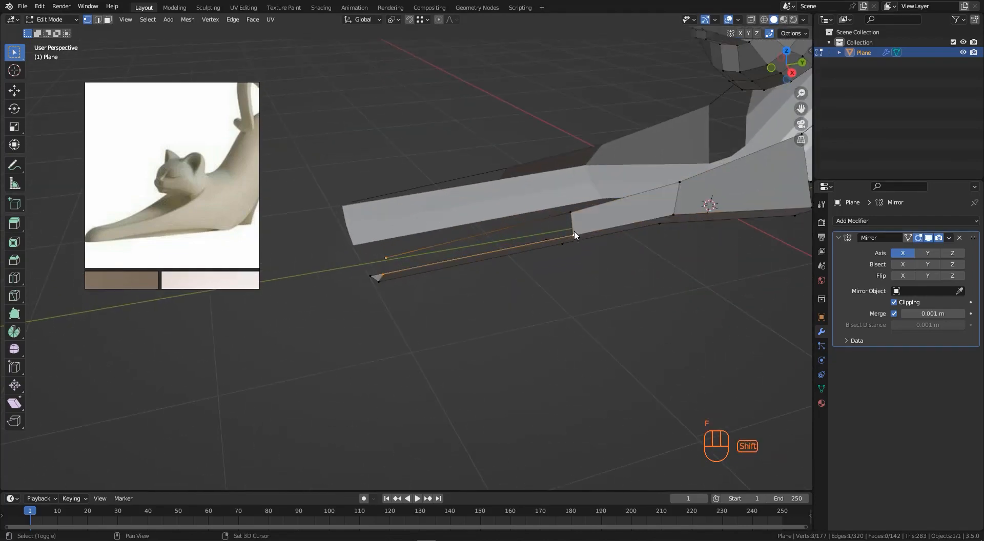
{"action": "key", "text": "f"}
{"action": "middle_click_drag", "start_coordinate": [570, 221], "coordinate": [573, 297]}
- Move several vertices on top of the front paw along X to narrow it
{"action": "left_click", "coordinate": [525, 282], "text": "shift"}
{"action": "key", "text": "g"}
{"action": "key", "text": "x"}
{"action": "left_click", "coordinate": [489, 289]}
{"action": "key", "text": "g"}
{"action": "left_click", "coordinate": [504, 289]}
{"action": "left_click", "coordinate": [463, 308]}
{"action": "key", "text": "g"}
{"action": "key", "text": "x"}
{"action": "left_click", "coordinate": [475, 305]}
{"action": "left_click", "coordinate": [559, 296], "text": "shift"}
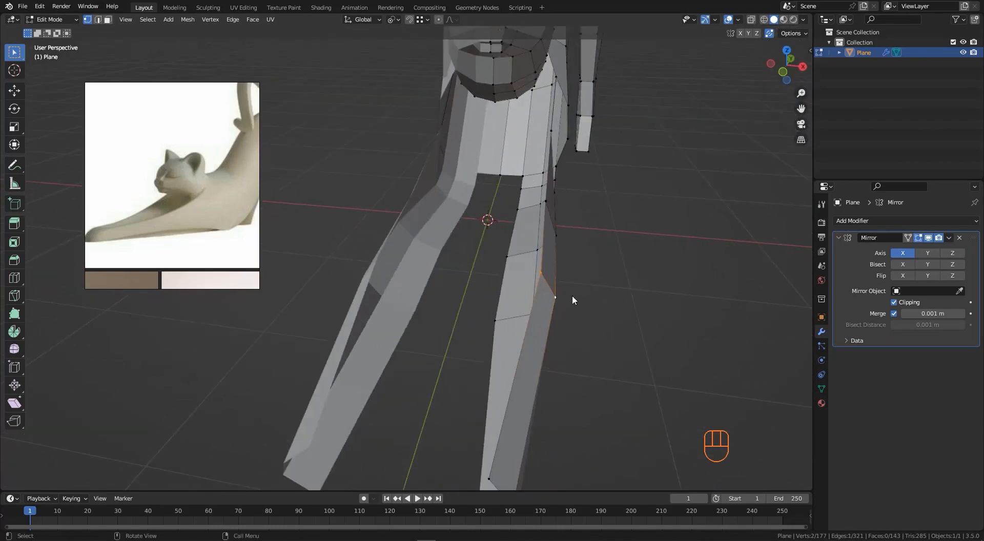
- Move the paw-tip vertices along X toward the centre line so the forelegs taper
{"action": "key", "text": "g"}
{"action": "key", "text": "x"}
{"action": "left_click", "coordinate": [559, 297]}
{"action": "middle_click_drag", "start_coordinate": [556, 248], "coordinate": [551, 303]}
{"action": "left_click_drag", "start_coordinate": [510, 369], "coordinate": [577, 448]}
{"action": "key", "text": "g"}
{"action": "key", "text": "x"}
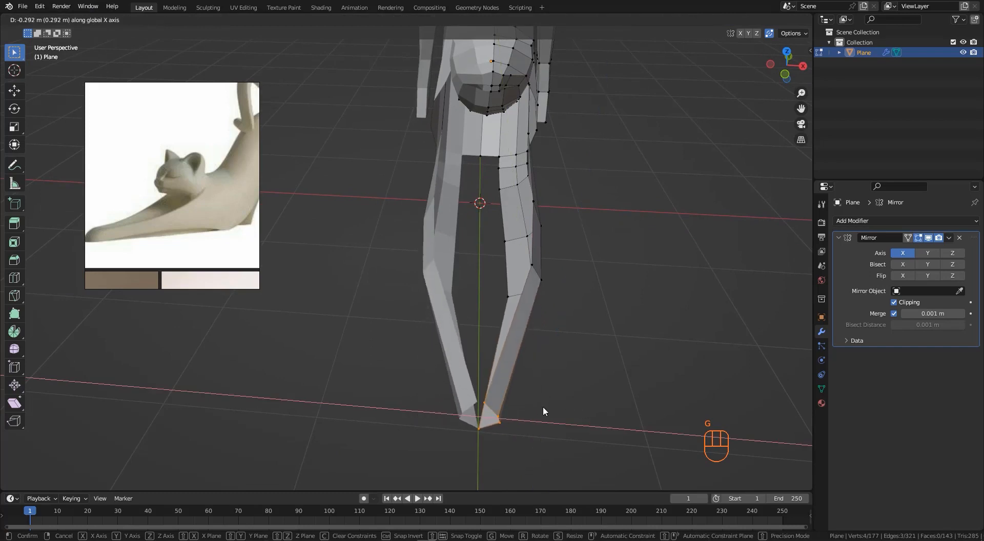
{"action": "left_click", "coordinate": [536, 408]}
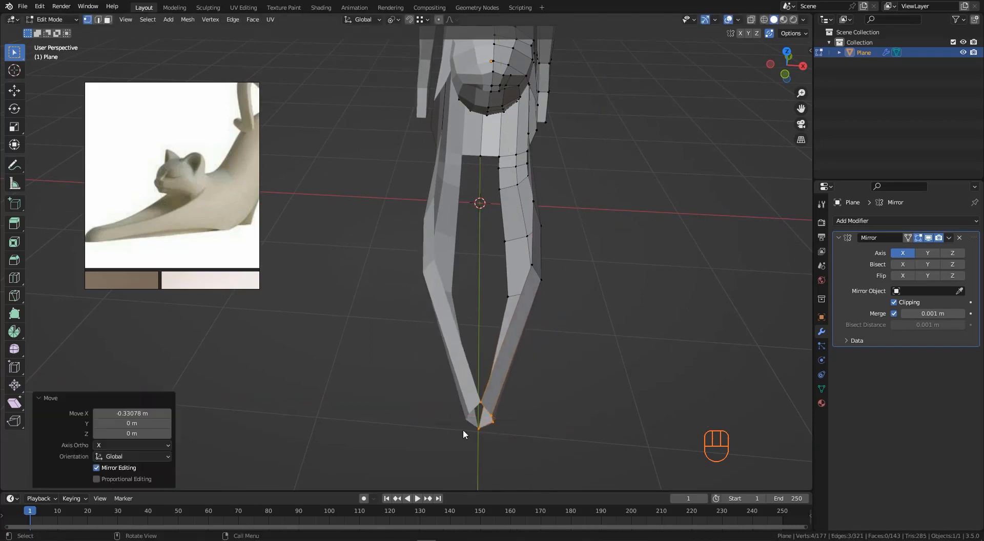
- Scale the selected paw-tip vertices along Y to flatten the tip
{"action": "middle_click_drag", "start_coordinate": [463, 431], "coordinate": [483, 414]}
{"action": "left_click", "coordinate": [532, 393]}
{"action": "middle_click_drag", "start_coordinate": [646, 344], "coordinate": [623, 354]}
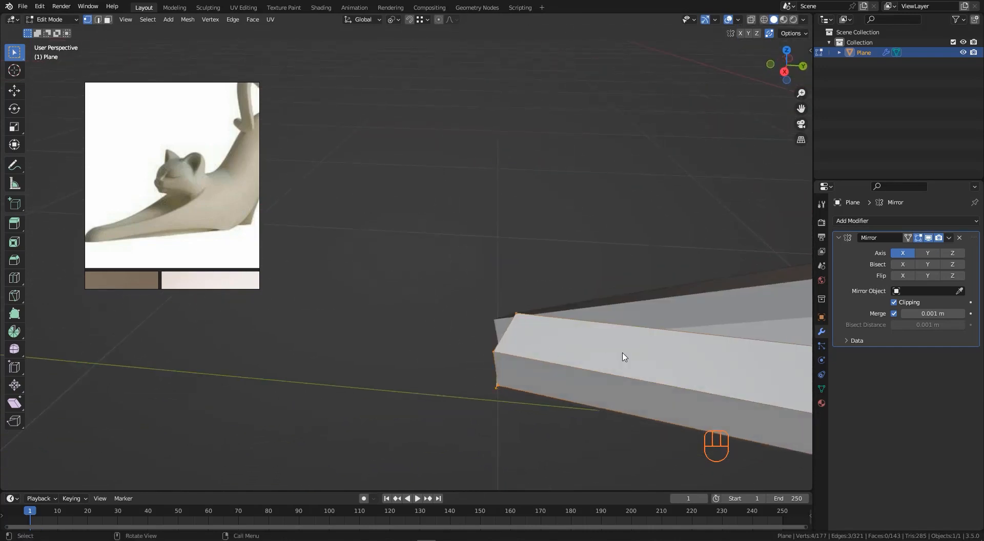
{"action": "key", "text": "g"}
{"action": "key", "text": "y"}
{"action": "right_click", "coordinate": [577, 352]}
{"action": "scroll", "coordinate": [495, 329], "scroll_direction": "down", "scroll_amount": 4}
{"action": "key", "text": "s"}
{"action": "key", "text": "y"}
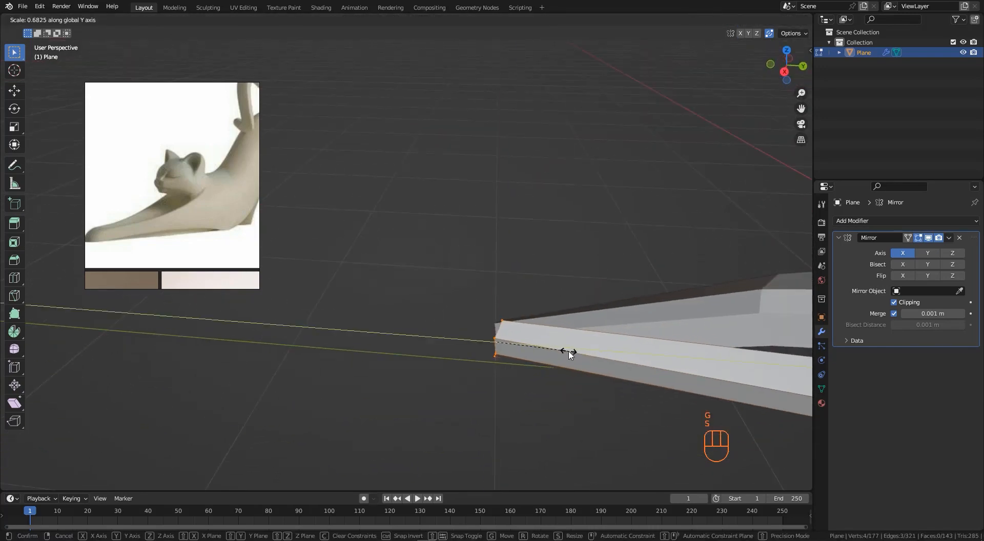
{"action": "key", "text": "Return"}
- Move several paw-tip vertices along Z to adjust the paw height
{"action": "middle_click_drag", "start_coordinate": [569, 354], "coordinate": [473, 307]}
{"action": "key", "text": "g"}
{"action": "key", "text": "z"}
{"action": "left_click", "coordinate": [520, 384]}
{"action": "key", "text": "g"}
{"action": "key", "text": "z"}
{"action": "left_click", "coordinate": [528, 353]}
{"action": "left_click", "coordinate": [496, 313]}
{"action": "key", "text": "g"}
{"action": "key", "text": "z"}
{"action": "left_click", "coordinate": [488, 327]}
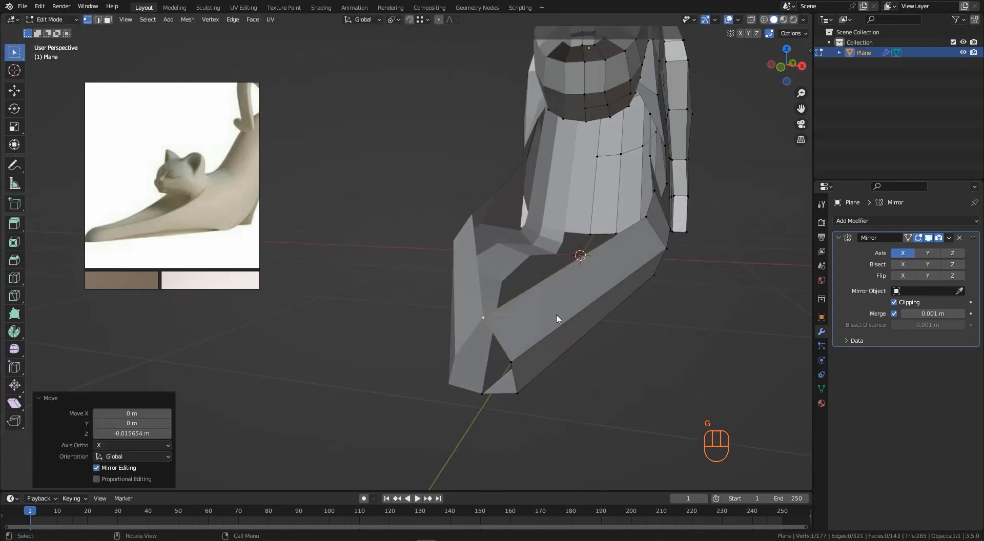
- Move a paw vertex along Y
{"action": "middle_click_drag", "start_coordinate": [556, 315], "coordinate": [496, 323]}
{"action": "key", "text": "g"}
{"action": "key", "text": "y"}
{"action": "left_click", "coordinate": [530, 322]}
- Extrude the paw-tip vertex along X to start the inner side of the paw
{"action": "middle_click_drag", "start_coordinate": [508, 365], "coordinate": [573, 356]}
{"action": "left_click", "coordinate": [547, 372]}
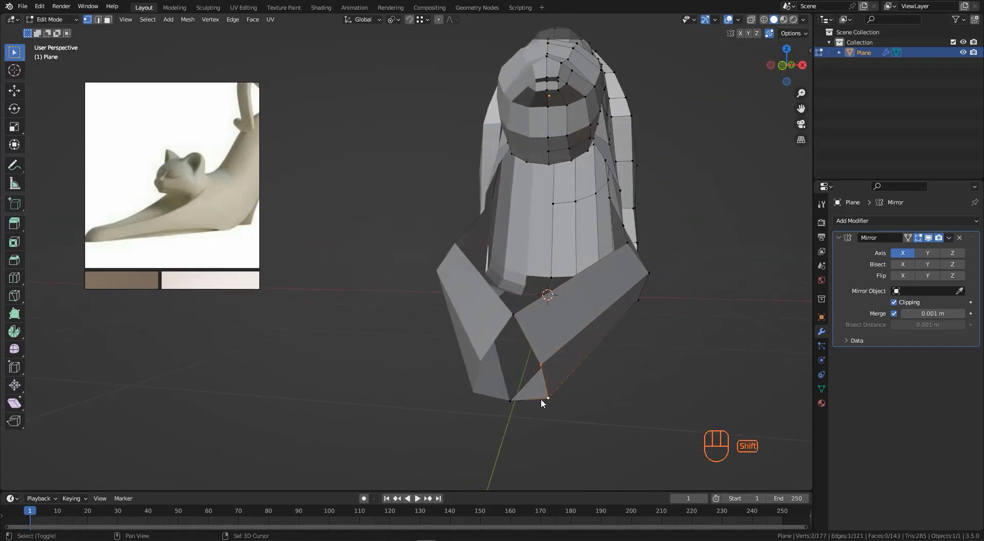
{"action": "middle_click_drag", "start_coordinate": [542, 402], "coordinate": [525, 389]}
{"action": "key", "text": "e"}
{"action": "key", "text": "x"}
{"action": "left_click", "coordinate": [527, 379]}
- Move the extruded vertex along Z and fill the face closing the paw tip
{"action": "scroll", "coordinate": [512, 390], "scroll_direction": "up", "scroll_amount": 2}
{"action": "left_click", "coordinate": [512, 398]}
{"action": "key", "text": "g"}
{"action": "key", "text": "z"}
{"action": "left_click", "coordinate": [511, 410]}
{"action": "left_click", "coordinate": [508, 371]}
{"action": "left_click", "coordinate": [541, 385], "text": "shift"}
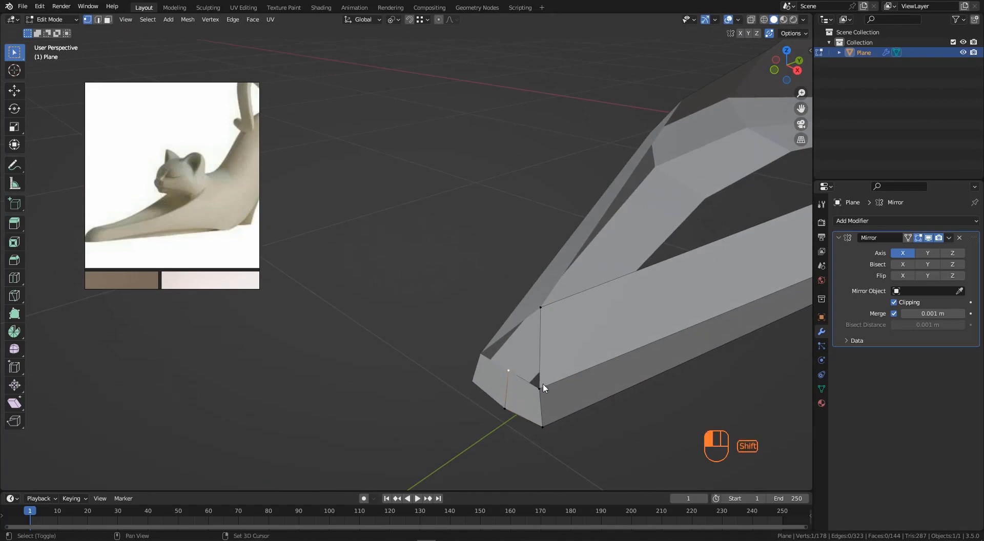
{"action": "left_click", "coordinate": [542, 315], "text": "shift"}
{"action": "key", "text": "f"}
- Move a vertex on the foreleg's inner side to shape it
{"action": "middle_click_drag", "start_coordinate": [520, 327], "coordinate": [463, 311]}
{"action": "scroll", "coordinate": [463, 309], "scroll_direction": "down", "scroll_amount": 4}
{"action": "middle_click_drag", "start_coordinate": [568, 305], "coordinate": [631, 334]}
{"action": "scroll", "coordinate": [615, 318], "scroll_direction": "down", "scroll_amount": 3}
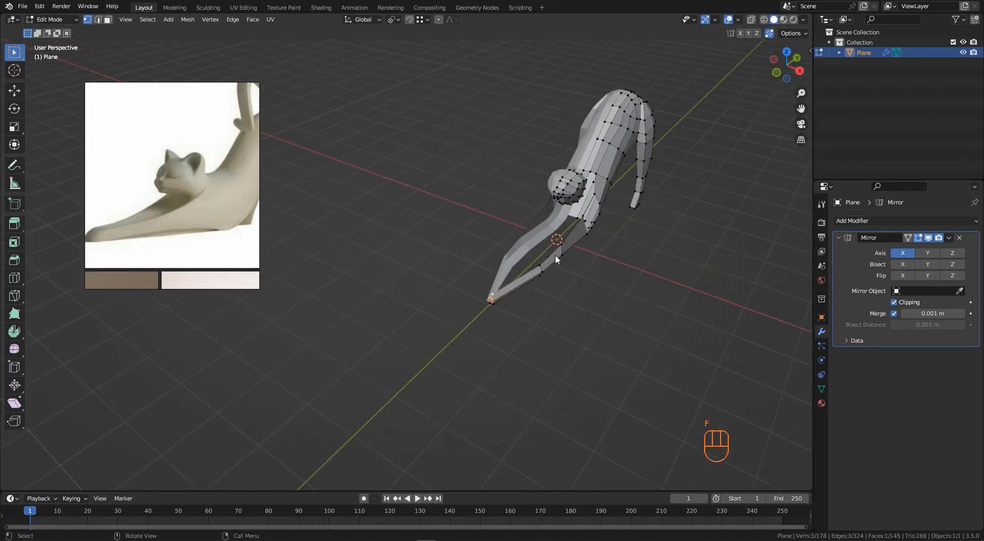
{"action": "middle_click_drag", "start_coordinate": [555, 254], "coordinate": [565, 286]}
{"action": "left_click_drag", "start_coordinate": [565, 285], "coordinate": [564, 285]}
{"action": "mouse_move", "coordinate": [565, 285]}
{"action": "middle_mouse_down"}
{"action": "mouse_move", "coordinate": [632, 284]}
{"action": "mouse_move", "coordinate": [523, 272]}
{"action": "mouse_move", "coordinate": [593, 275]}
{"action": "mouse_move", "coordinate": [522, 224]}
{"action": "mouse_move", "coordinate": [540, 217]}
{"action": "mouse_move", "coordinate": [574, 240]}
{"action": "mouse_move", "coordinate": [516, 223]}
{"action": "mouse_move", "coordinate": [560, 248]}
{"action": "mouse_move", "coordinate": [566, 277]}
{"action": "middle_mouse_up"}
{"action": "key", "text": "g"}
{"action": "left_click", "coordinate": [580, 271]}
- Move a foreleg vertex along X
{"action": "left_click_drag", "start_coordinate": [497, 203], "coordinate": [594, 256]}
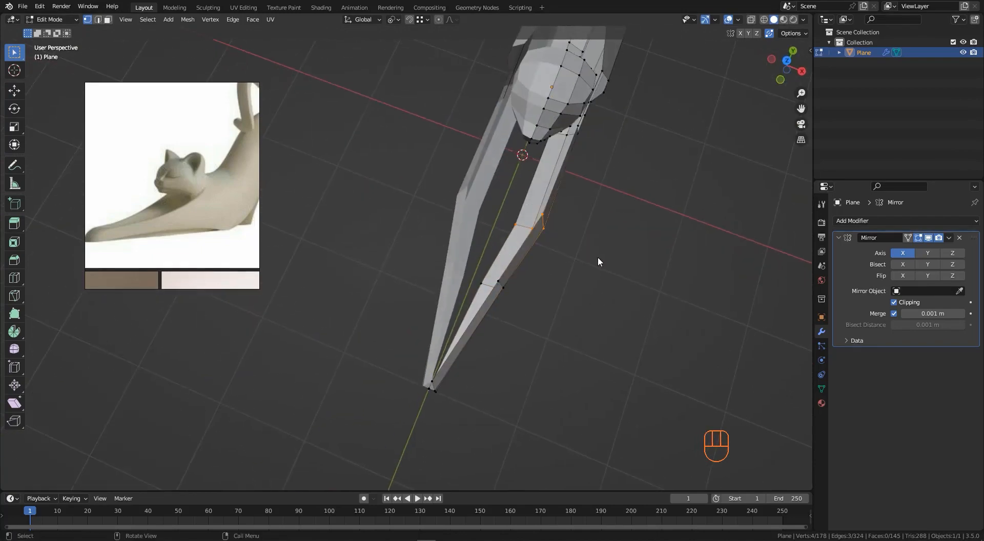
{"action": "middle_click_drag", "start_coordinate": [597, 257], "coordinate": [513, 157]}
{"action": "key", "text": "g"}
{"action": "key", "text": "x"}
{"action": "left_click", "coordinate": [583, 246]}
{"action": "scroll", "coordinate": [626, 194], "scroll_direction": "up", "scroll_amount": 2}
{"action": "middle_click_drag", "start_coordinate": [627, 195], "coordinate": [565, 246]}
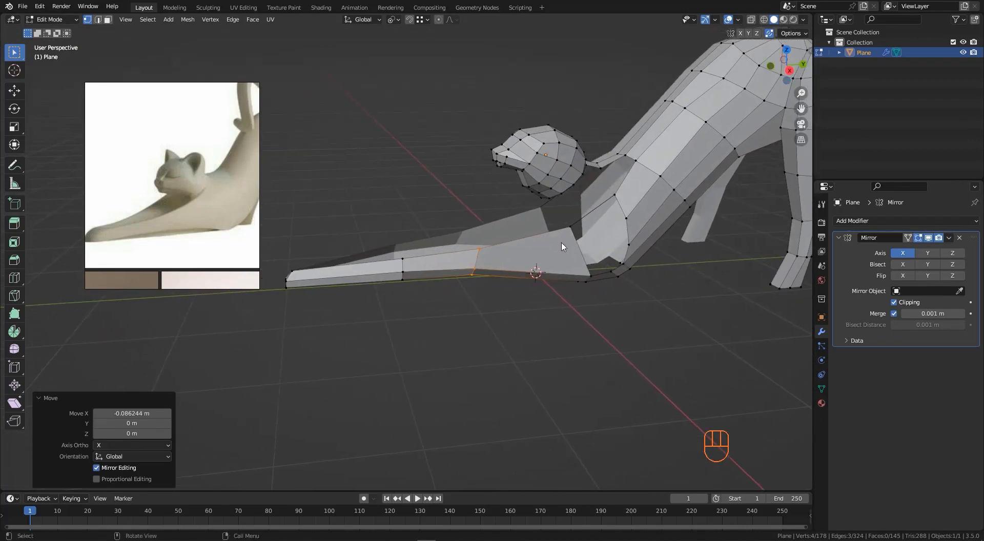
- Add a centred loop cut along the outstretched paw
{"action": "key", "text": "ctrl+r"}
{"action": "left_click", "coordinate": [568, 251]}
{"action": "right_click", "coordinate": [570, 252]}
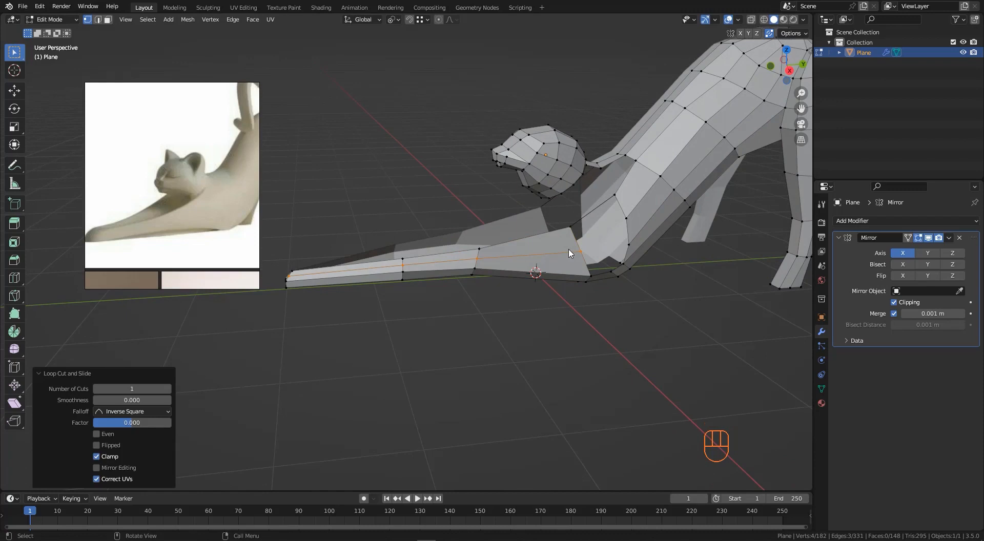
- Select the vertices around the gap between chest and foreleg and fill the face
{"action": "middle_click_drag", "start_coordinate": [613, 241], "coordinate": [604, 233]}
{"action": "scroll", "coordinate": [605, 234], "scroll_direction": "up", "scroll_amount": 1}
{"action": "left_click", "coordinate": [561, 229]}
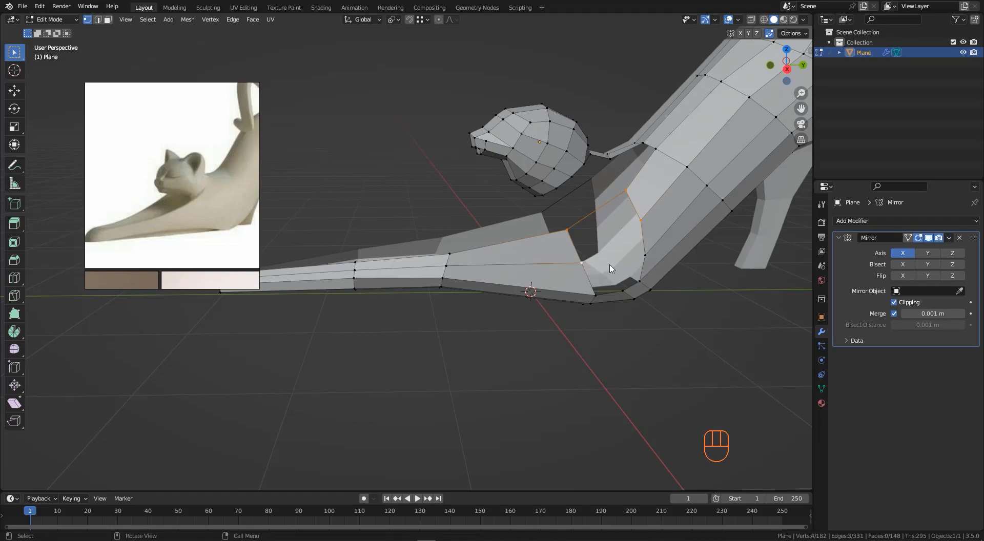
{"action": "key", "text": "f"}
{"action": "middle_click_drag", "start_coordinate": [673, 238], "coordinate": [557, 277]}
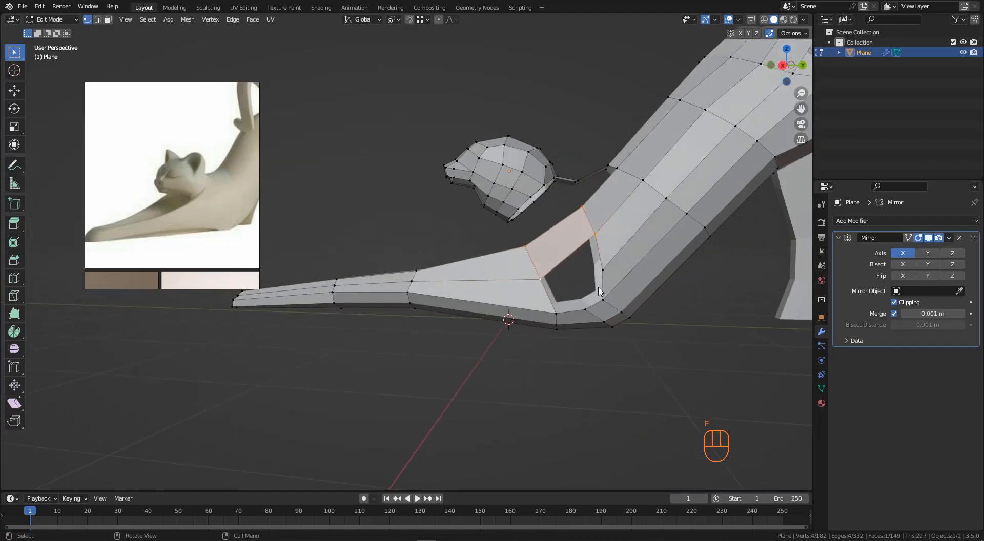
- Add a centred loop cut across the chest face above the foreleg gap
{"action": "scroll", "coordinate": [588, 286], "scroll_direction": "up", "scroll_amount": 2}
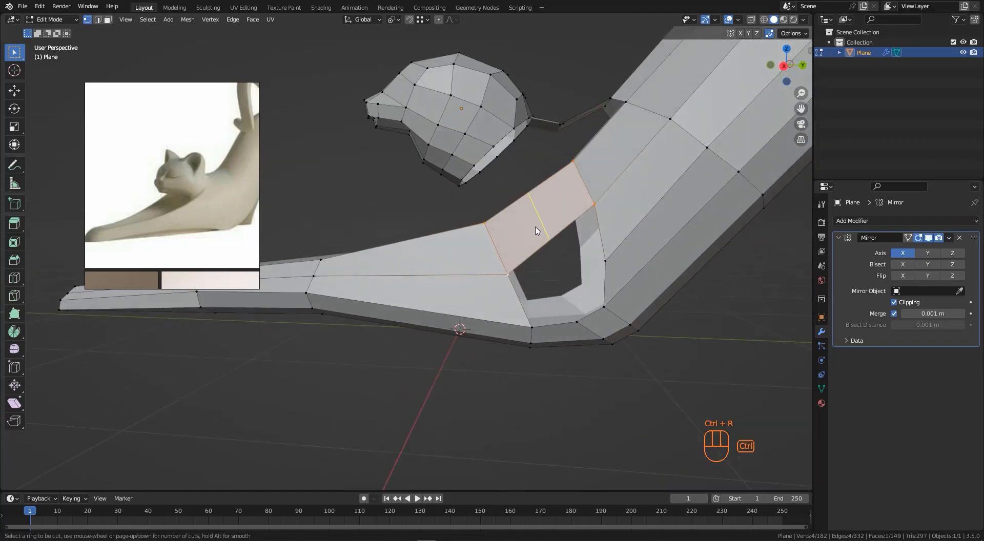
{"action": "left_click", "coordinate": [536, 231]}
{"action": "right_click", "coordinate": [534, 226]}
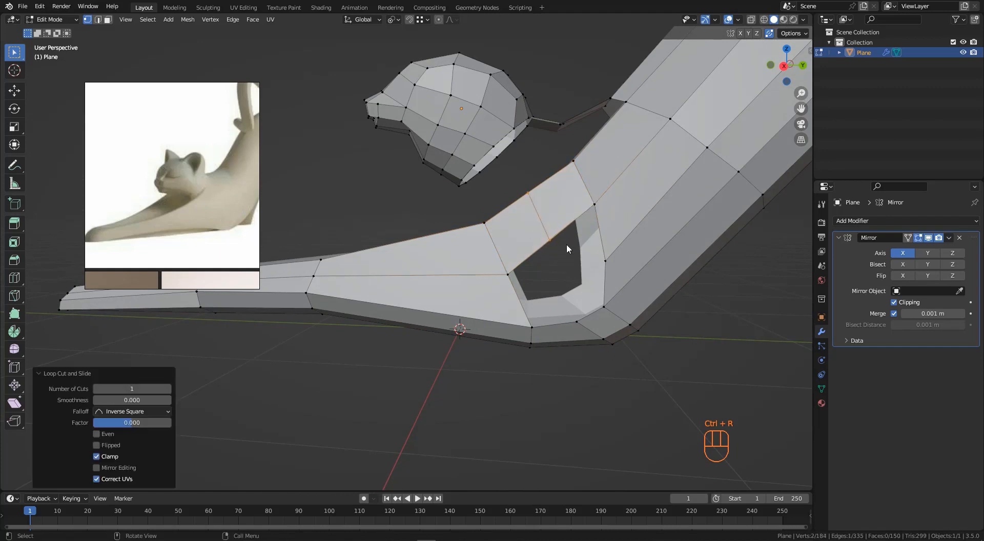
- Select the vertices around the remaining gap between chest and foreleg and fill it with a face
{"action": "left_click", "coordinate": [608, 275], "text": "alt"}
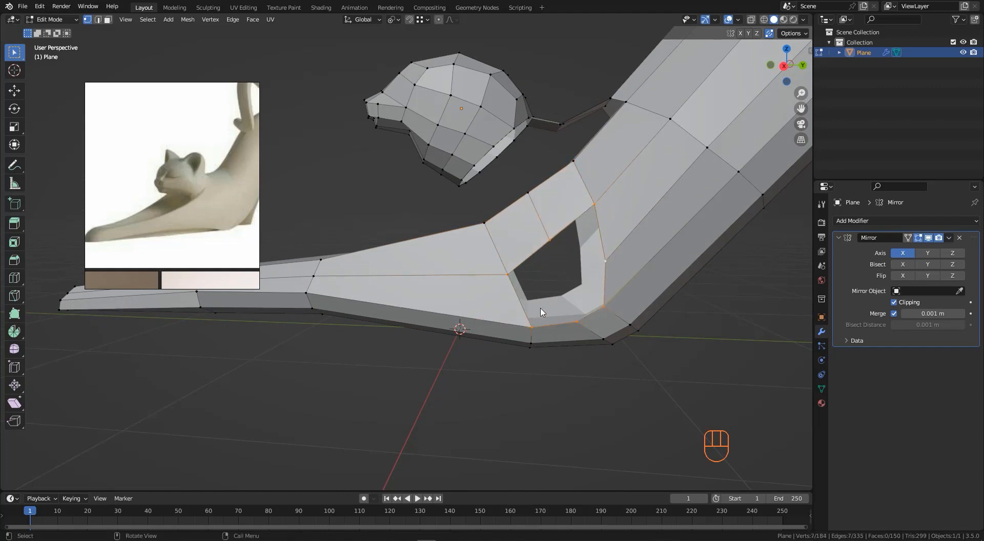
{"action": "middle_click_drag", "start_coordinate": [543, 313], "coordinate": [515, 266]}
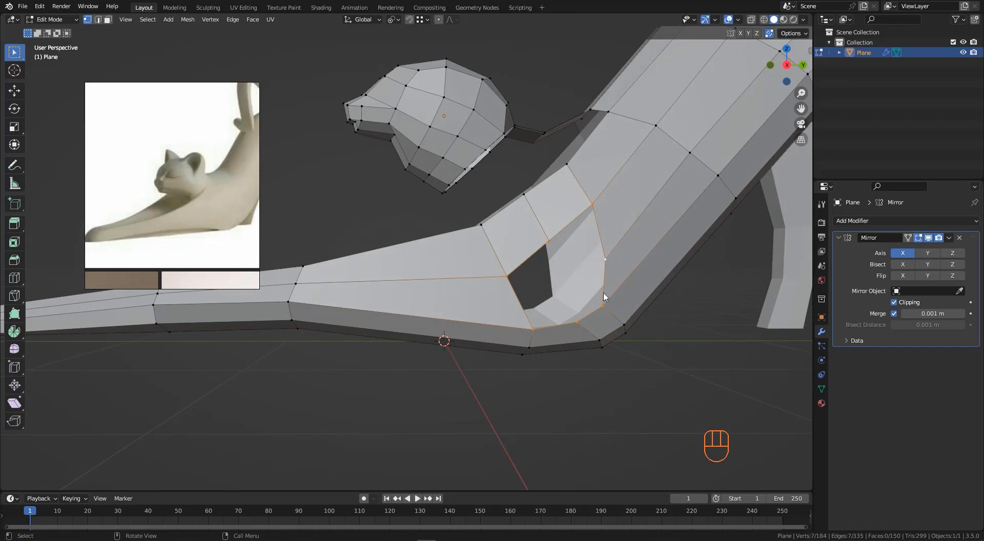
{"action": "key", "text": "f"}
{"action": "middle_click_drag", "start_coordinate": [605, 295], "coordinate": [581, 321]}
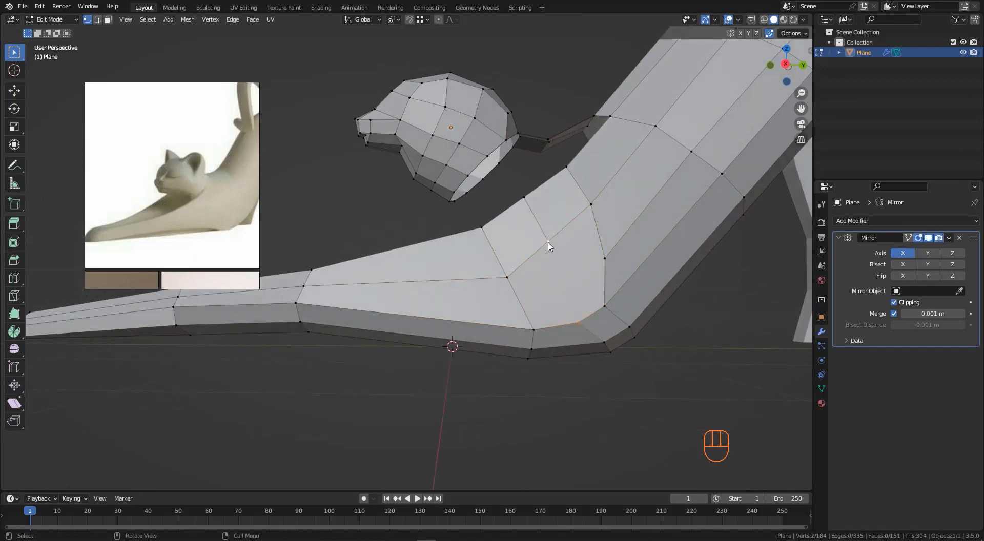
- Move a vertex on the foreleg's underside along X toward the mirror plane
{"action": "scroll", "coordinate": [550, 277], "scroll_direction": "down", "scroll_amount": 2}
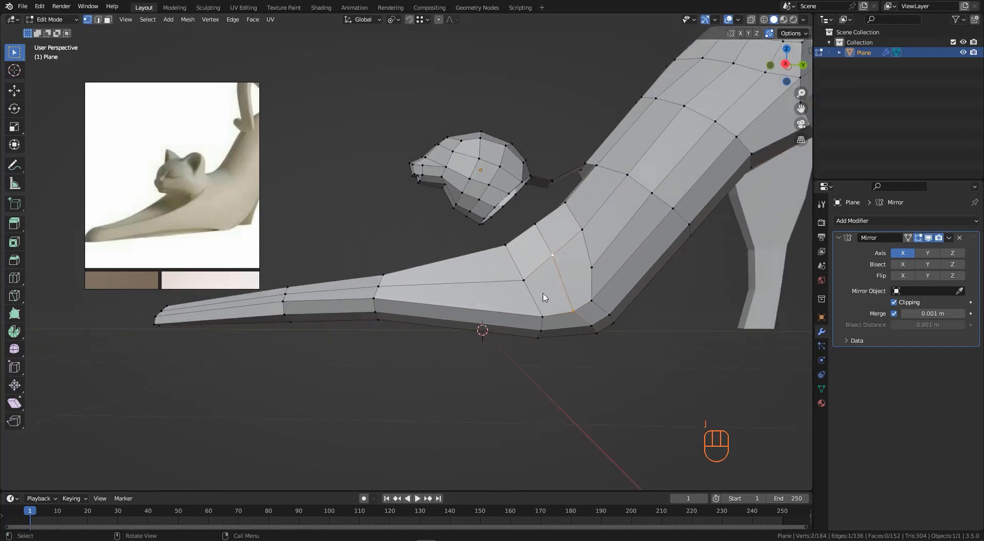
{"action": "middle_click_drag", "start_coordinate": [544, 292], "coordinate": [578, 332]}
{"action": "scroll", "coordinate": [507, 303], "scroll_direction": "down", "scroll_amount": 3}
{"action": "middle_click_drag", "start_coordinate": [465, 343], "coordinate": [490, 335], "text": "shift"}
{"action": "middle_click_drag", "start_coordinate": [542, 310], "coordinate": [546, 320]}
{"action": "scroll", "coordinate": [547, 315], "scroll_direction": "up", "scroll_amount": 1}
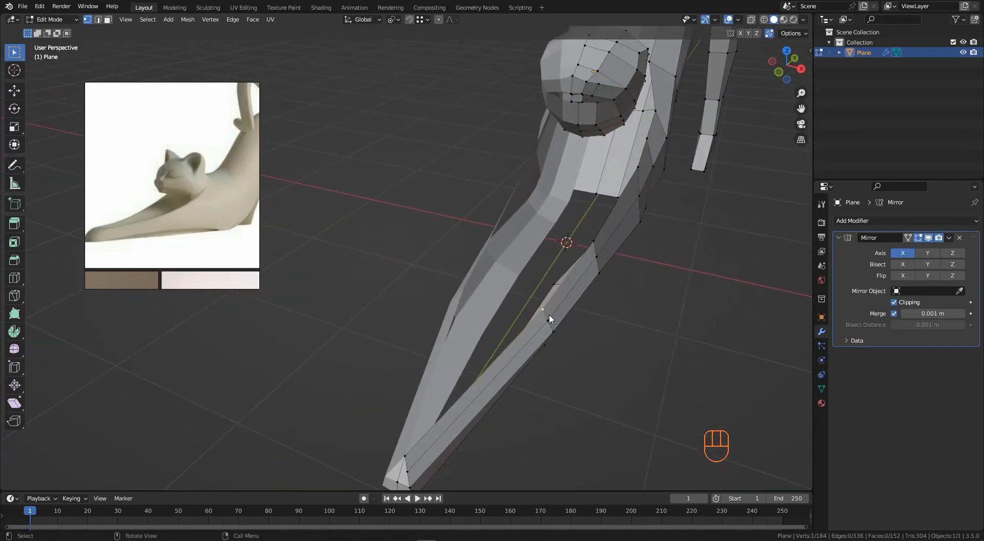
{"action": "key", "text": "g"}
{"action": "key", "text": "x"}
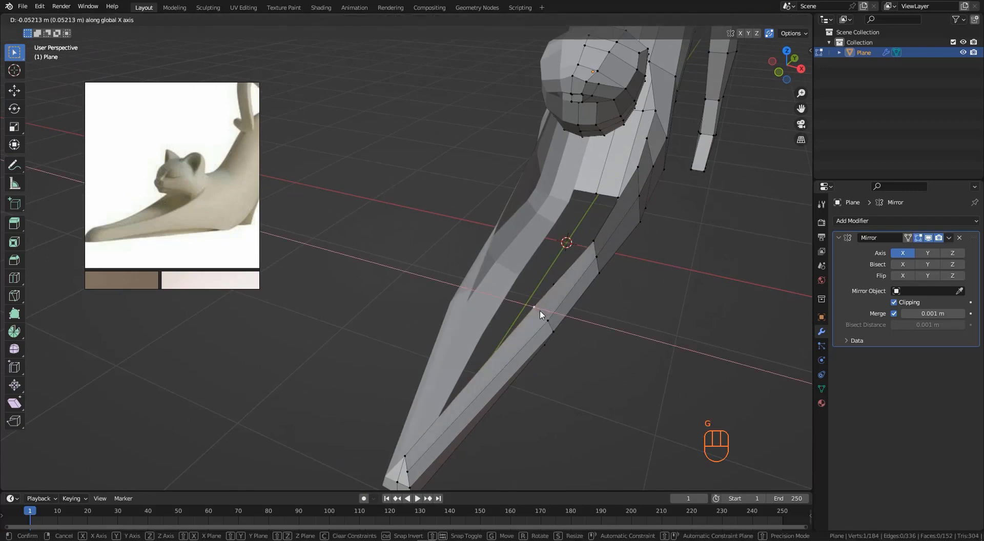
{"action": "left_click", "coordinate": [540, 314]}
- Move two more inner-edge vertices of the foreleg, one freely and one along X
{"action": "left_click", "coordinate": [596, 240]}
{"action": "key", "text": "g"}
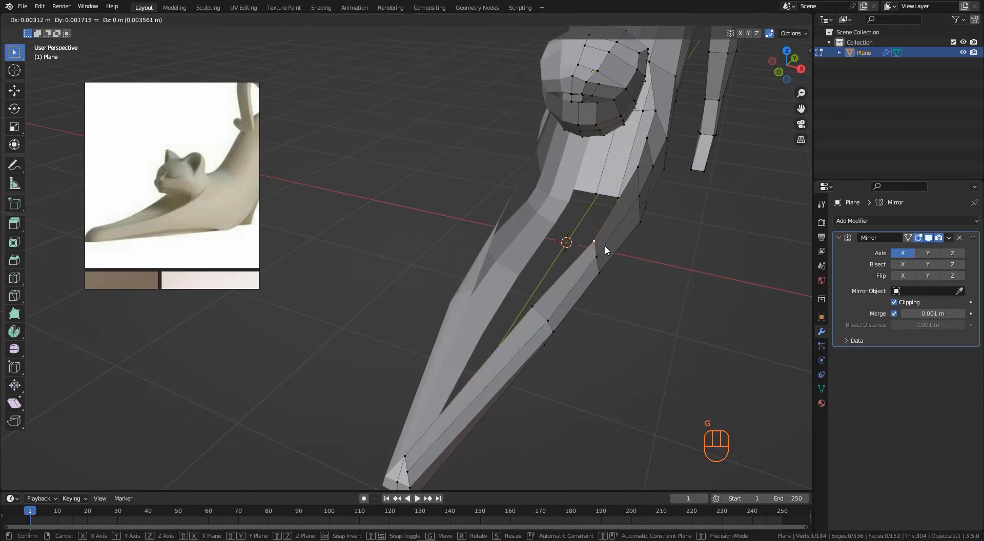
{"action": "left_click", "coordinate": [586, 243]}
{"action": "left_click", "coordinate": [636, 170]}
{"action": "key", "text": "g"}
{"action": "key", "text": "x"}
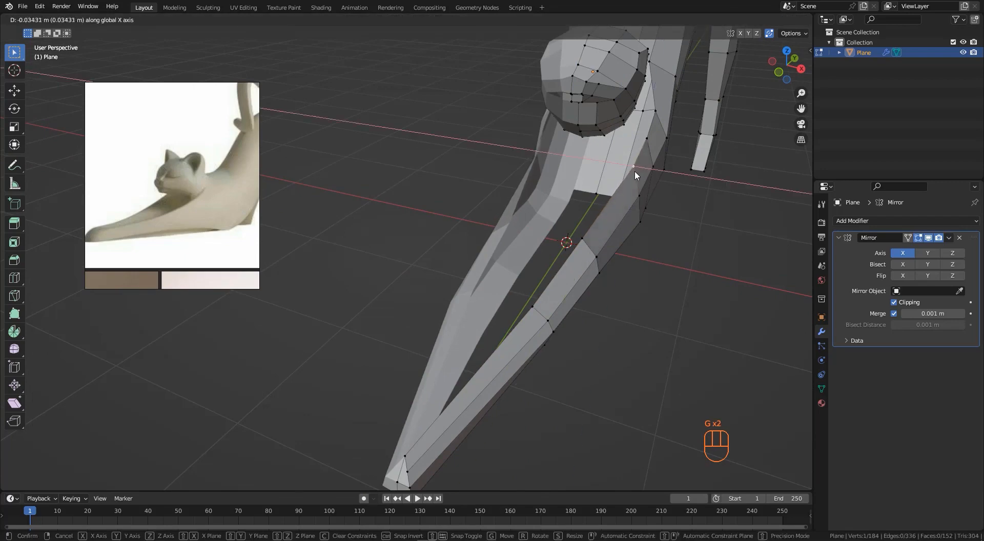
{"action": "left_click", "coordinate": [625, 168]}
- Move the next inner-edge vertex about -0.03 m along X
{"action": "left_click", "coordinate": [645, 147]}
{"action": "key", "text": "g"}
{"action": "key", "text": "x"}
{"action": "left_click", "coordinate": [642, 149]}
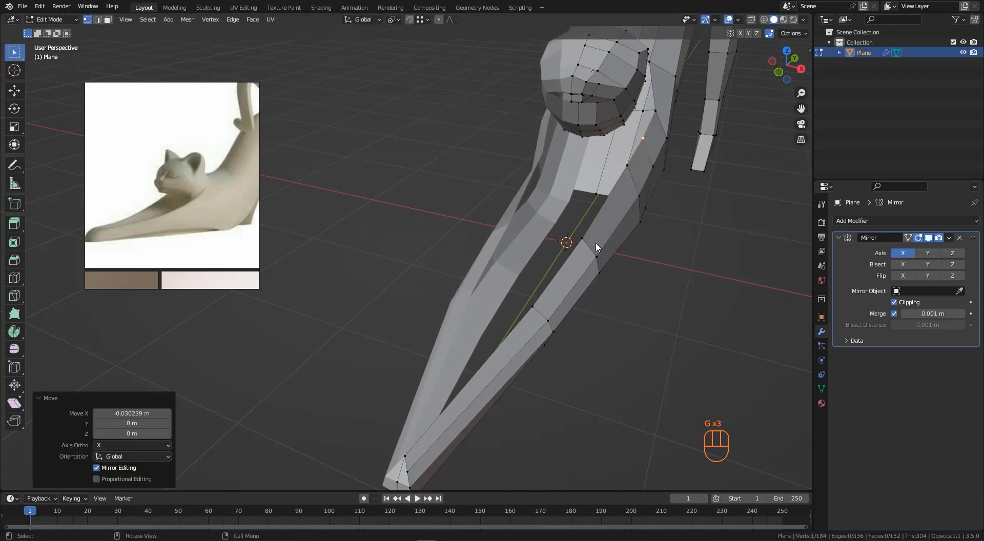
- Extrude an inner-edge vertex about -0.27 m along X to the mirror plane
{"action": "middle_click_drag", "start_coordinate": [596, 242], "coordinate": [579, 311]}
{"action": "left_click", "coordinate": [643, 320]}
{"action": "key", "text": "e"}
{"action": "key", "text": "x"}
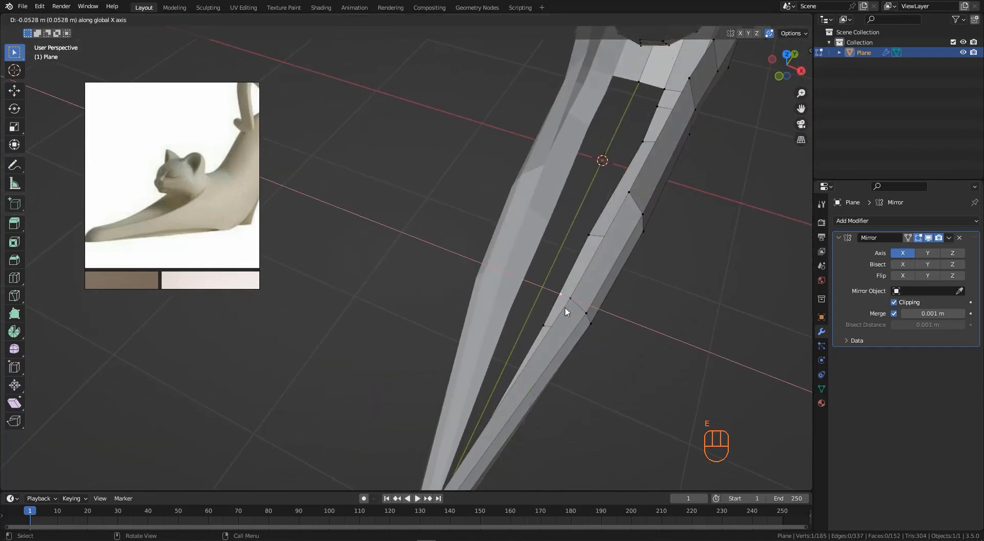
{"action": "left_click", "coordinate": [527, 294]}
- Fill the faces between the extruded vertex and the leg's inner edge
{"action": "middle_click_drag", "start_coordinate": [528, 294], "coordinate": [570, 274]}
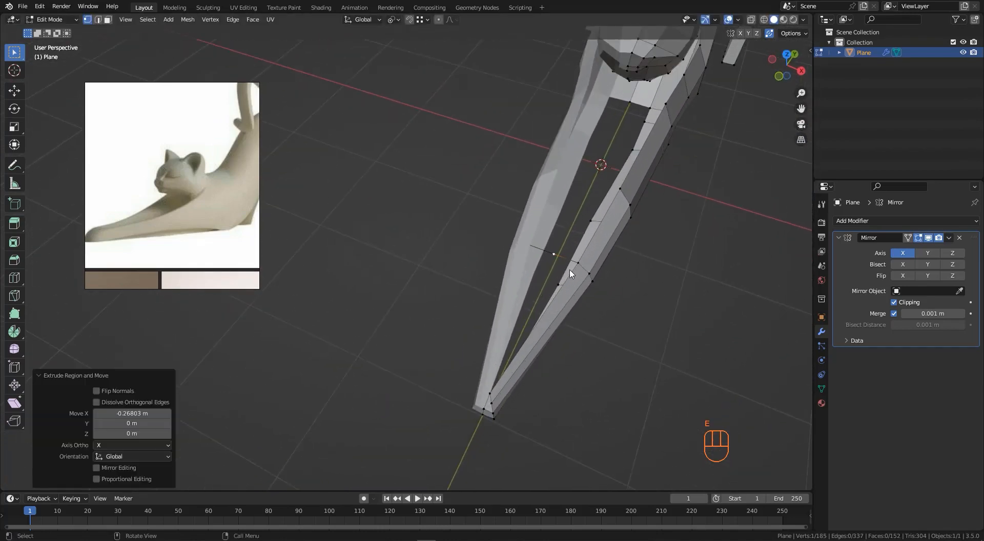
{"action": "left_click", "coordinate": [578, 263], "text": "shift"}
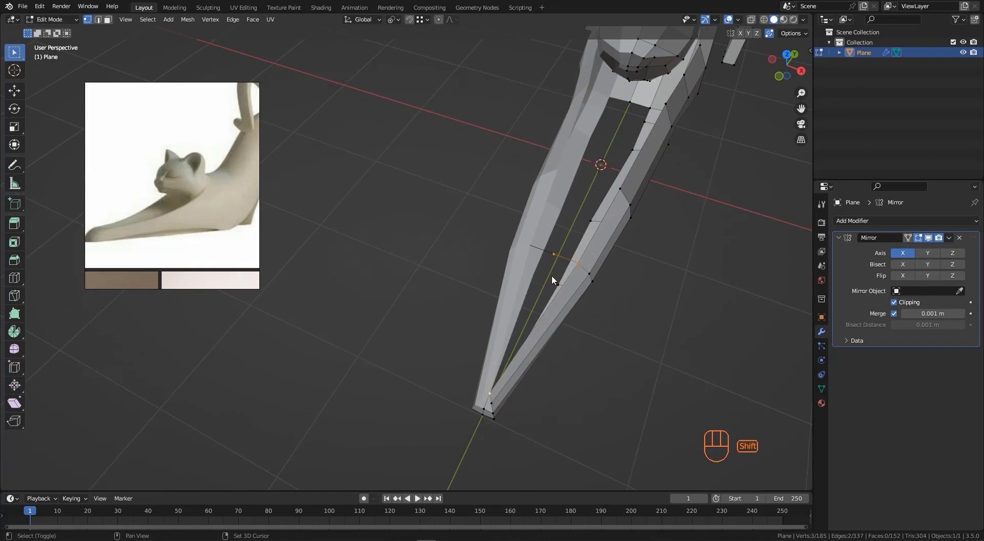
{"action": "key", "text": "f"}
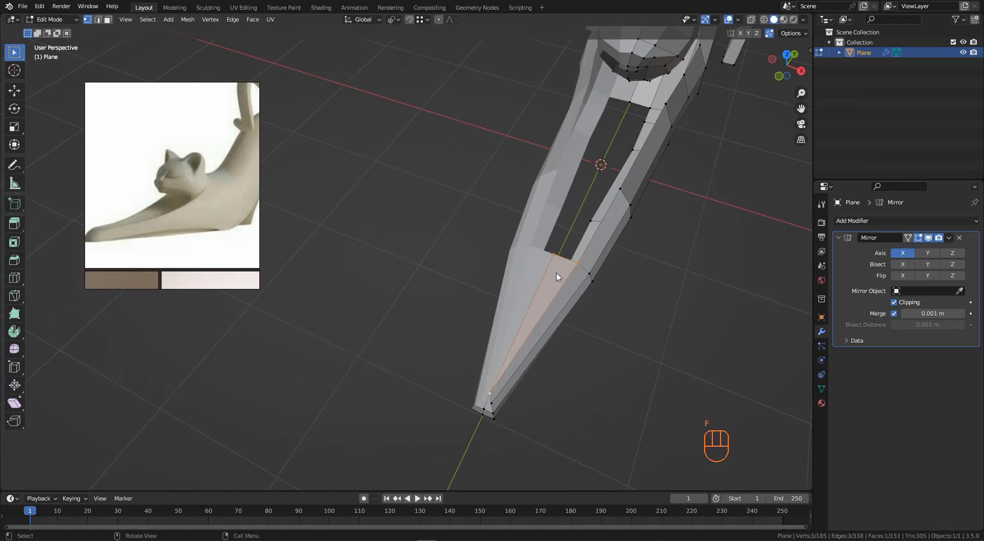
{"action": "middle_click_drag", "start_coordinate": [611, 247], "coordinate": [590, 294]}
{"action": "key", "text": "f"}
- Move the selected vertex about -0.13 m along Z
{"action": "key", "text": "g"}
{"action": "key", "text": "z"}
{"action": "left_click", "coordinate": [570, 269]}
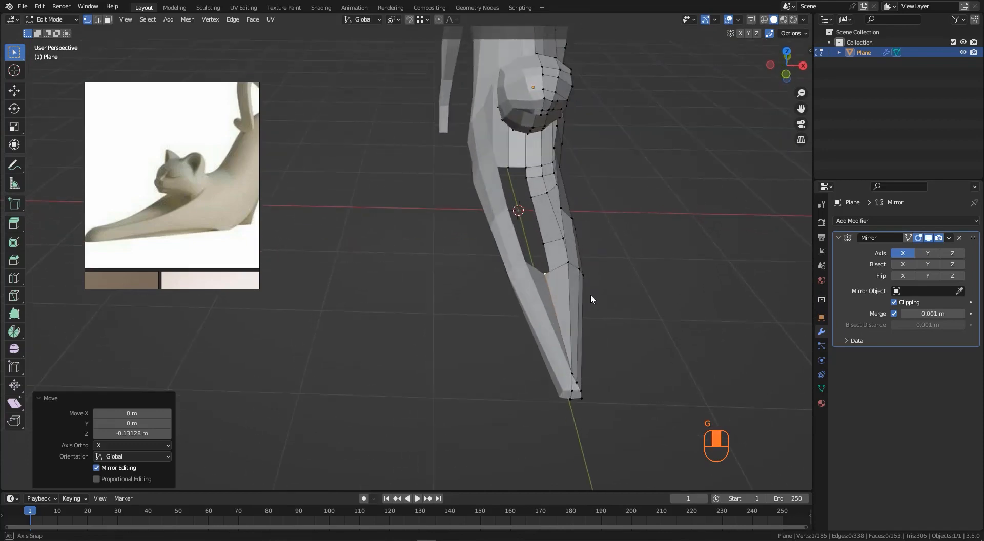
- Extrude the chest's lower edge twice along X toward the mirror plane, about -0.18 m
{"action": "scroll", "coordinate": [564, 256], "scroll_direction": "up", "scroll_amount": 2}
{"action": "middle_click_drag", "start_coordinate": [564, 232], "coordinate": [545, 234]}
{"action": "scroll", "coordinate": [570, 201], "scroll_direction": "up", "scroll_amount": 1}
{"action": "left_click", "coordinate": [576, 193]}
{"action": "middle_click_drag", "start_coordinate": [576, 192], "coordinate": [565, 347]}
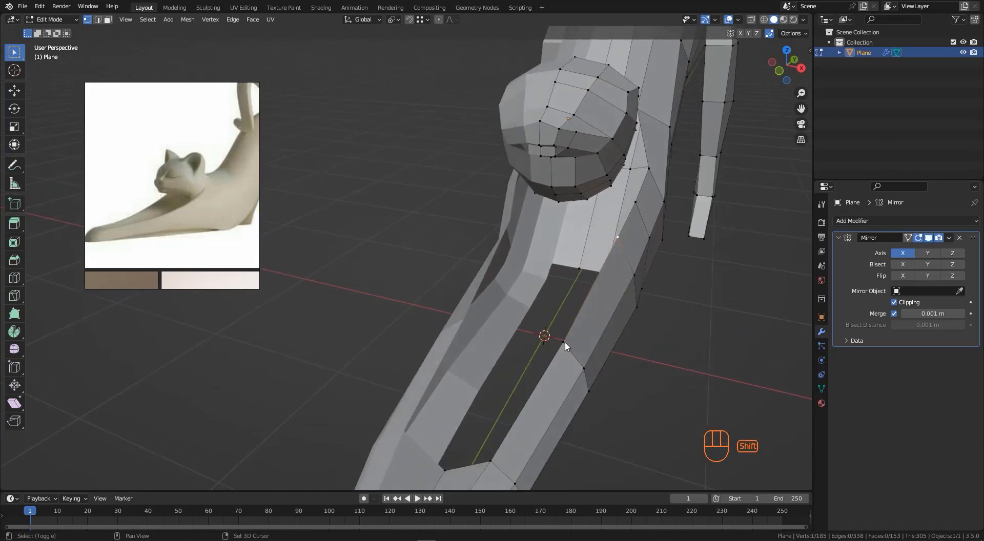
{"action": "middle_click_drag", "start_coordinate": [615, 255], "coordinate": [563, 263]}
{"action": "key", "text": "e"}
{"action": "left_click", "coordinate": [586, 266]}
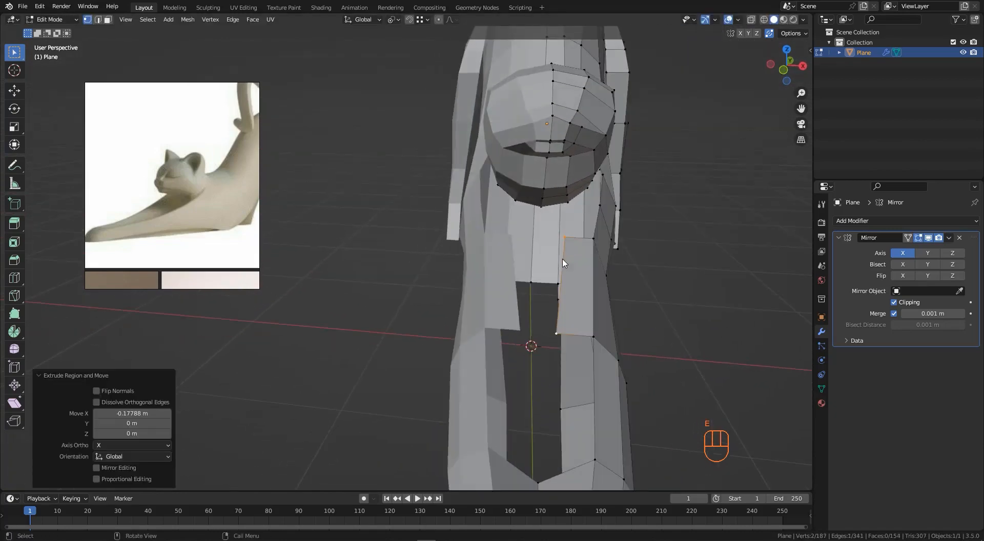
{"action": "key", "text": "e"}
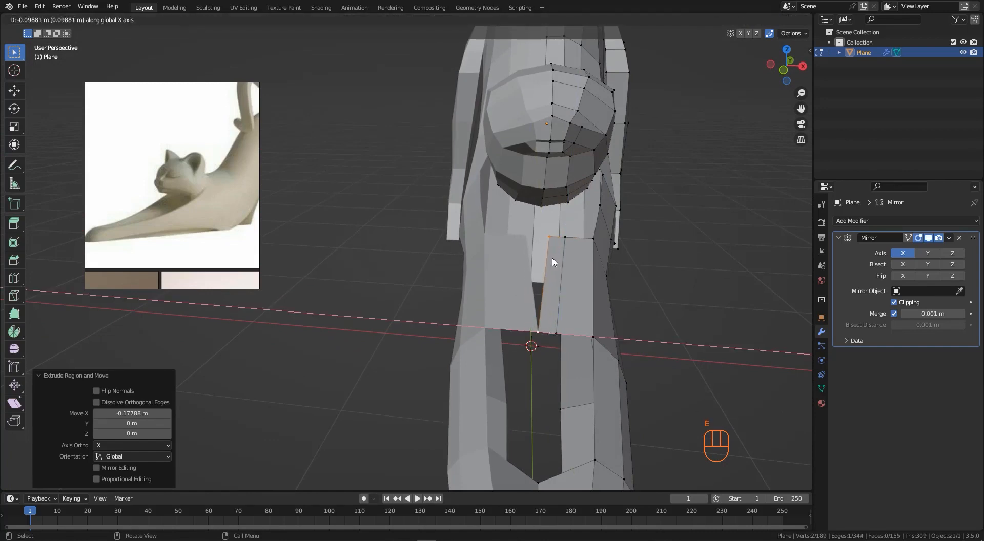
{"action": "left_click", "coordinate": [518, 264]}
- Move the extruded vertex about -0.17 m along Z
{"action": "middle_click_drag", "start_coordinate": [586, 287], "coordinate": [533, 297]}
{"action": "key", "text": "g"}
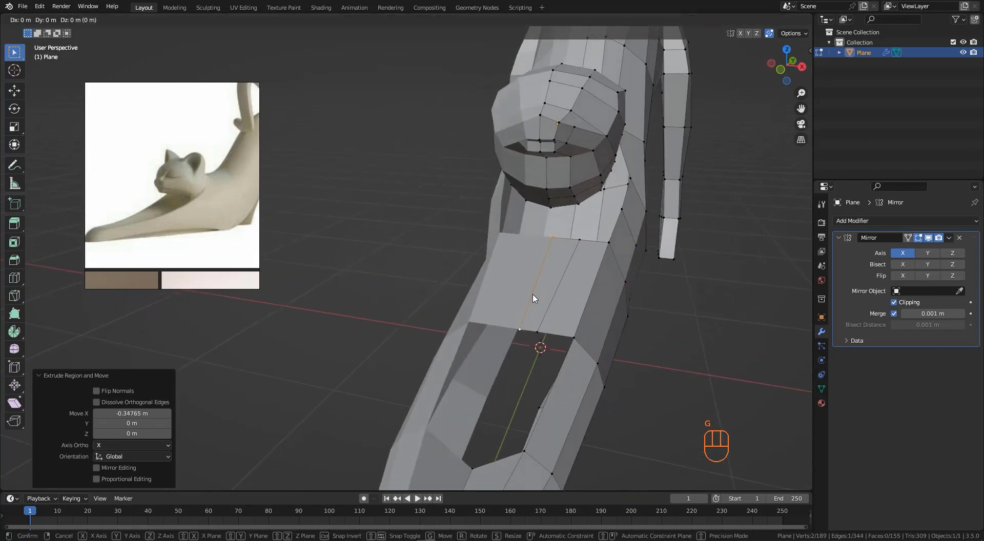
{"action": "key", "text": "z"}
{"action": "left_click", "coordinate": [533, 324]}
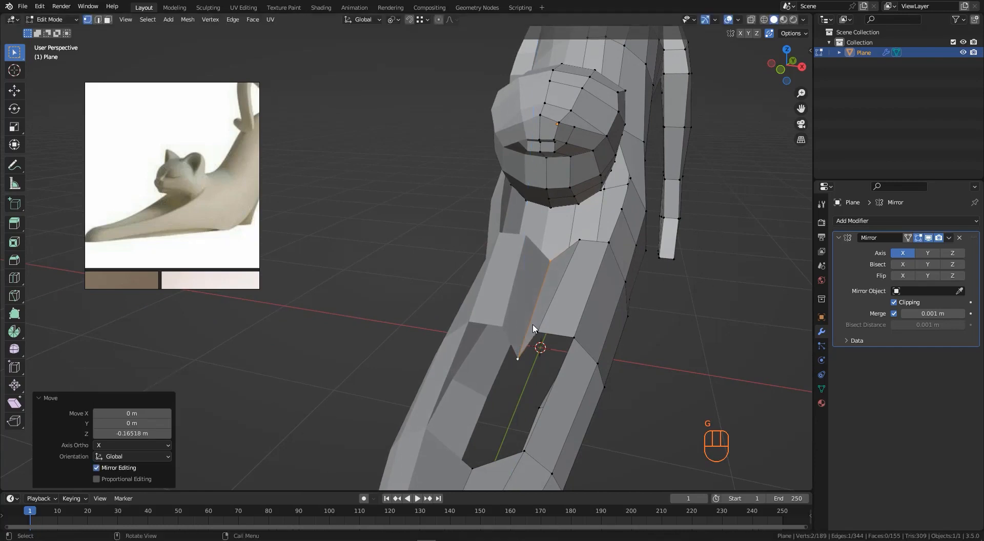
- Move a chest vertex about -0.08 m along Z
{"action": "left_click", "coordinate": [541, 329], "text": "shift"}
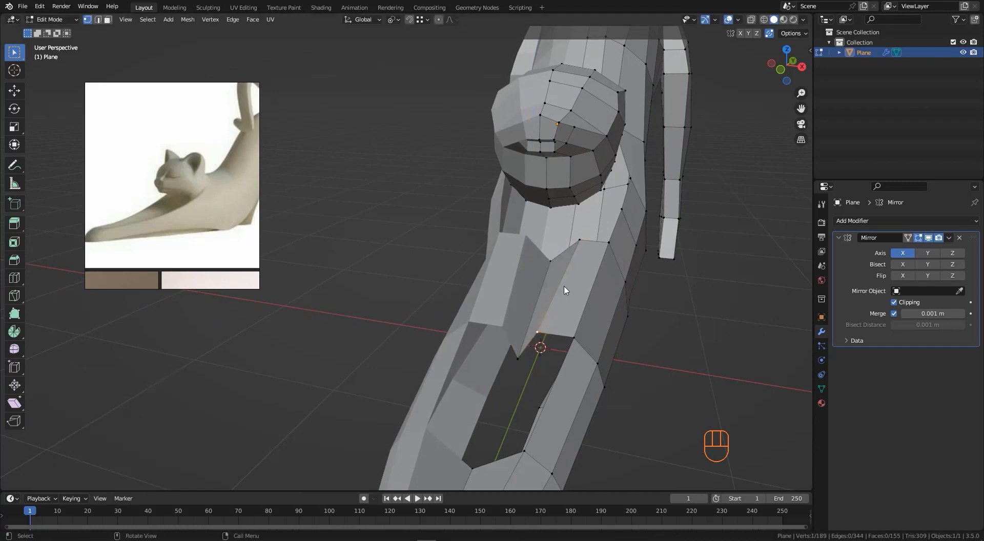
{"action": "key", "text": "g"}
{"action": "key", "text": "z"}
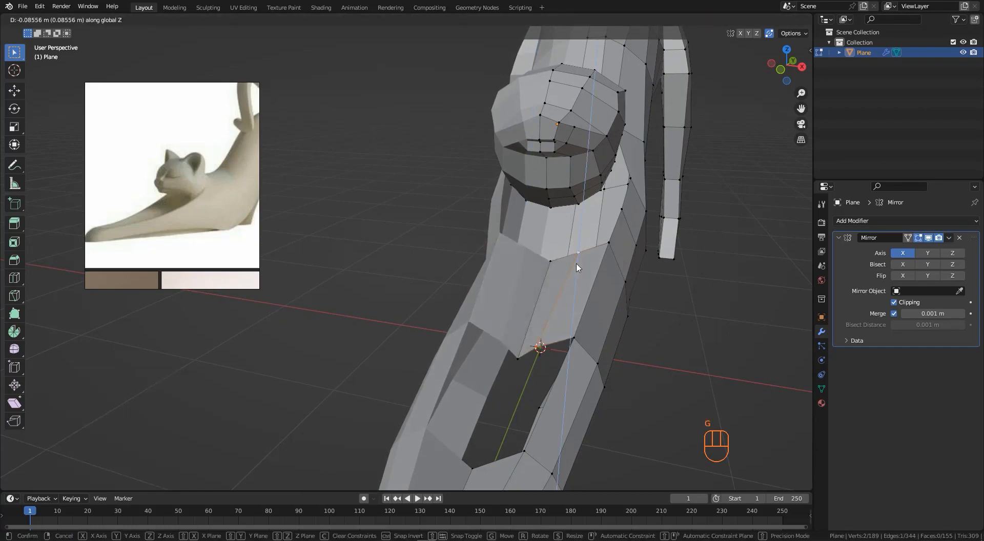
{"action": "left_click", "coordinate": [576, 266]}
- Select two chest vertices and move them about -0.22 m along Z
{"action": "middle_click_drag", "start_coordinate": [576, 266], "coordinate": [581, 286]}
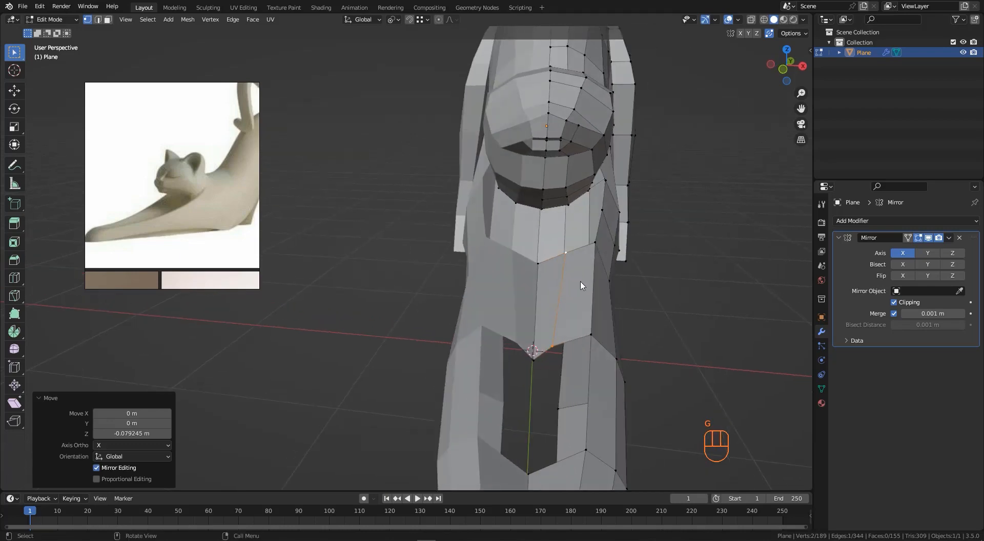
{"action": "left_click", "coordinate": [529, 357]}
{"action": "left_click", "coordinate": [541, 270], "text": "shift"}
{"action": "key", "text": "g"}
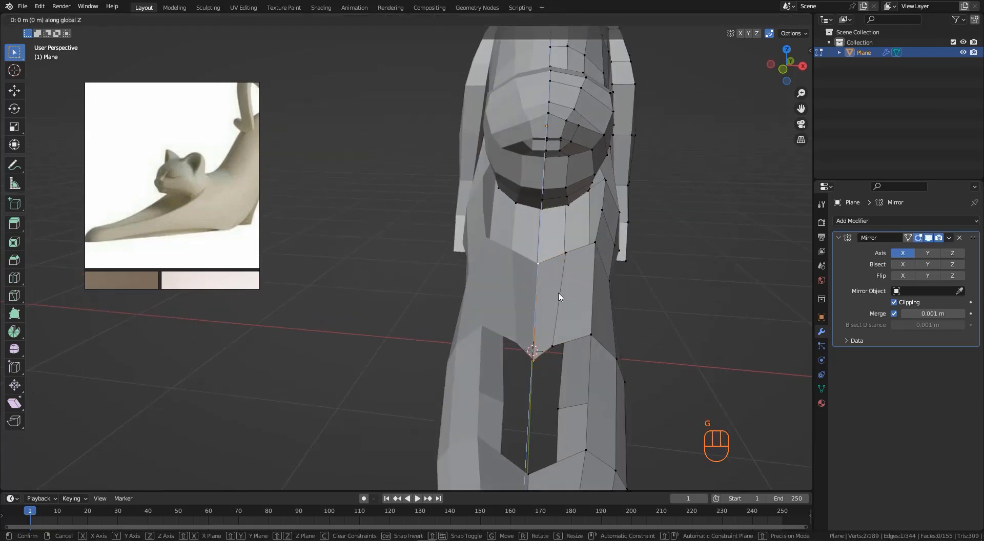
{"action": "key", "text": "z"}
{"action": "left_click", "coordinate": [562, 329]}
- Scale the selected vertices to 0 along Z to flatten them
{"action": "middle_click_drag", "start_coordinate": [601, 339], "coordinate": [748, 394]}
{"action": "type", "text": "sz"}
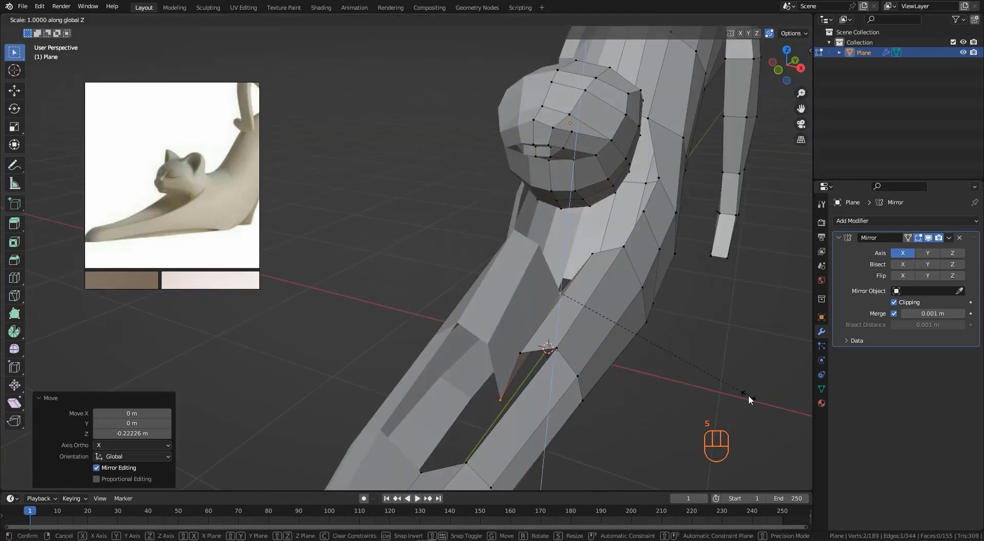
{"action": "type", "text": "0"}
{"action": "key", "text": "Return"}
- Move the flattened vertices about -0.13 m along Z
{"action": "middle_click_drag", "start_coordinate": [474, 378], "coordinate": [539, 349]}
{"action": "key", "text": "g"}
{"action": "left_click", "coordinate": [537, 370]}
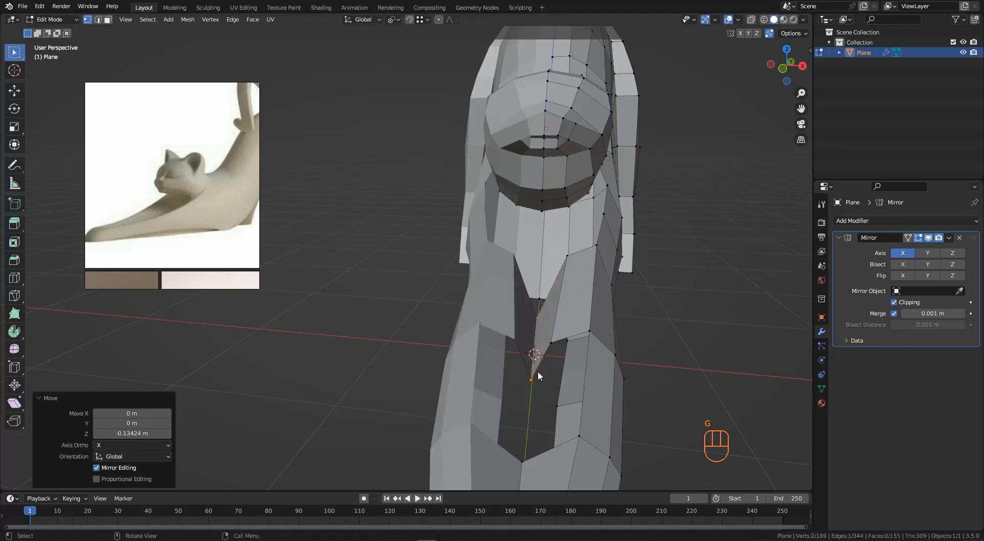
- In right side view with wireframe, move the selected vertices about -0.05 m along Z
{"action": "key", "text": "KP_3"}
{"action": "key", "text": "z"}
{"action": "scroll", "coordinate": [500, 330], "scroll_direction": "up", "scroll_amount": 3}
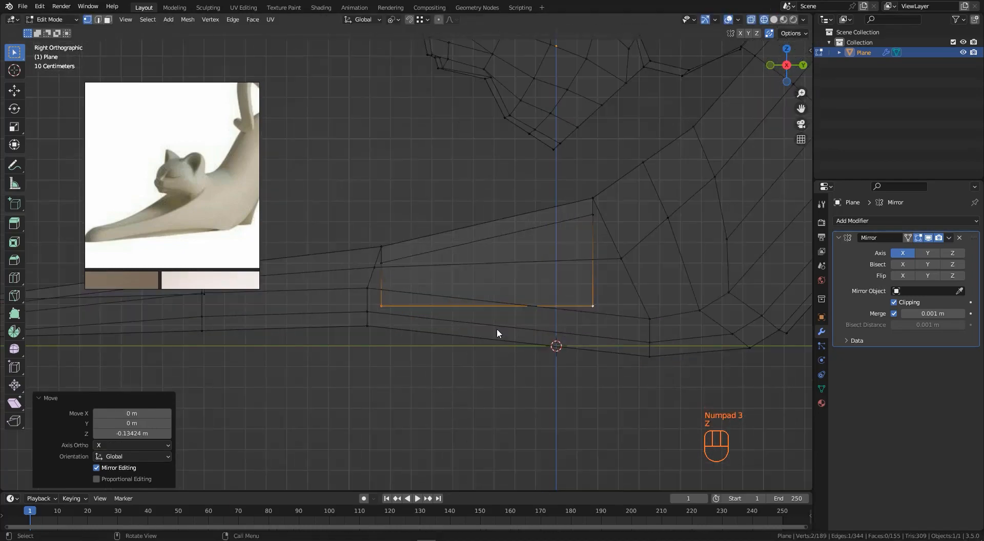
{"action": "key", "text": "g"}
{"action": "left_click", "coordinate": [502, 330]}
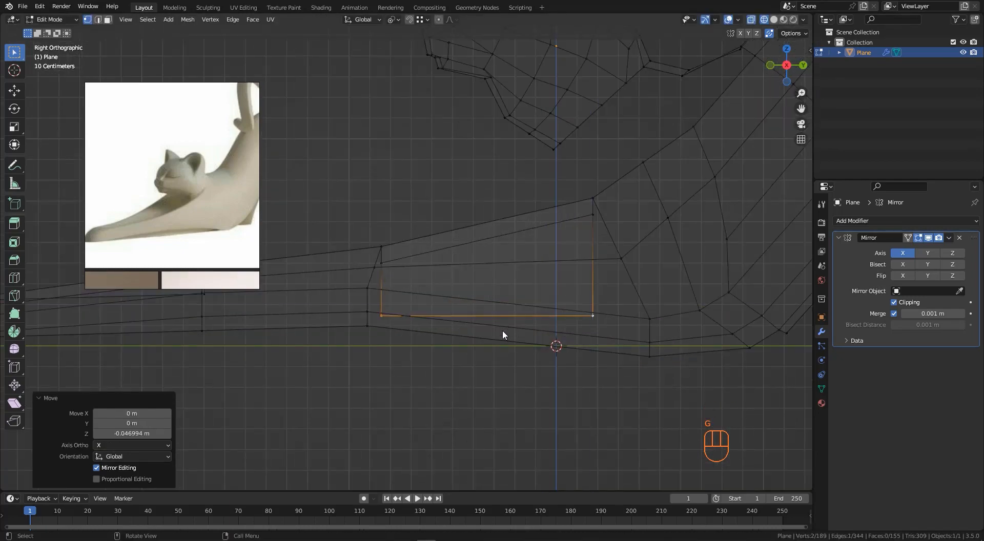
{"action": "mouse_move", "coordinate": [502, 330]}
{"action": "middle_mouse_down"}
{"action": "mouse_move", "coordinate": [444, 259]}
{"action": "mouse_move", "coordinate": [543, 281]}
{"action": "mouse_move", "coordinate": [492, 307]}
{"action": "mouse_move", "coordinate": [449, 296]}
{"action": "mouse_move", "coordinate": [490, 285]}
{"action": "middle_mouse_up"}
{"action": "key", "text": "z"}
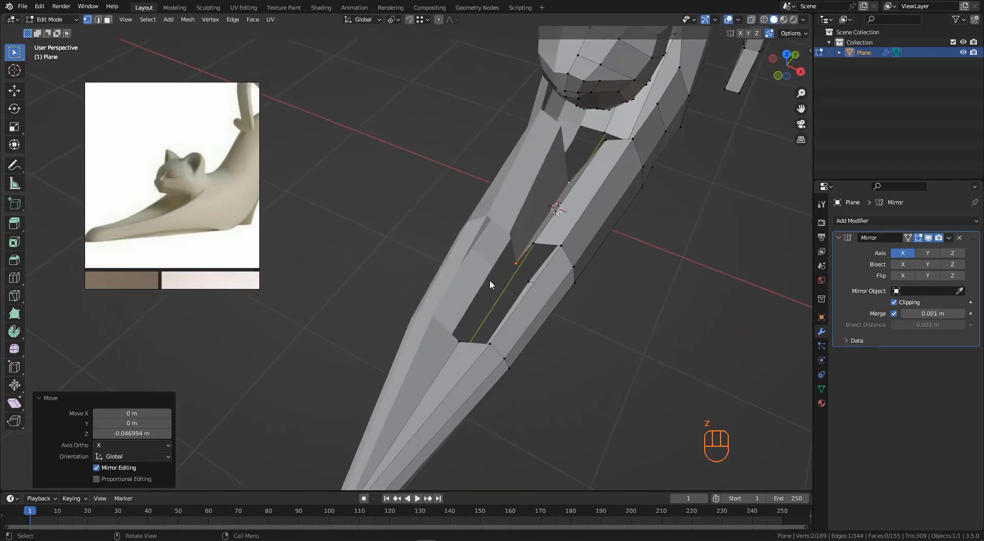
- Add a centred loop cut along the inner side of the foreleg
{"action": "left_click", "coordinate": [462, 346]}
{"action": "middle_click_drag", "start_coordinate": [461, 346], "coordinate": [449, 267]}
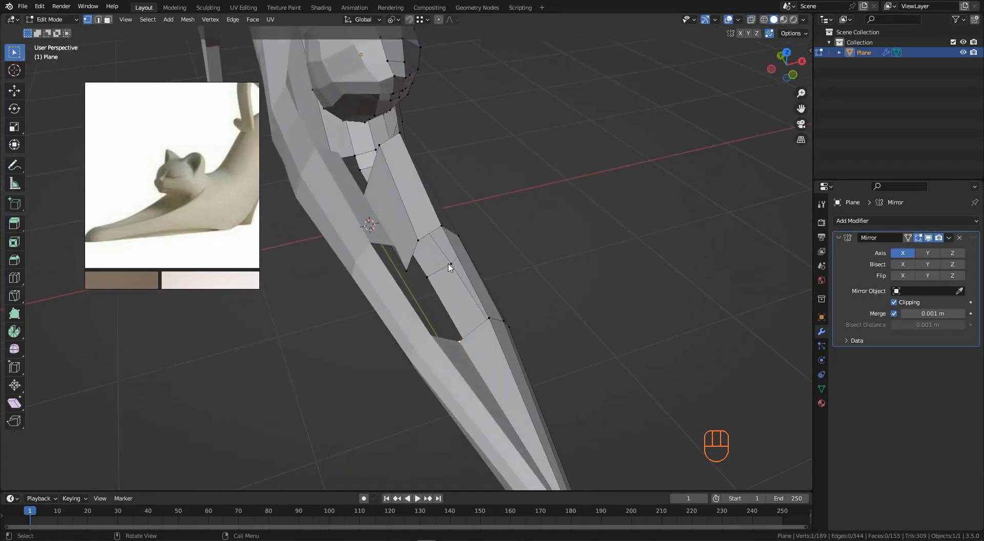
{"action": "left_click", "coordinate": [477, 336]}
{"action": "right_click", "coordinate": [477, 334]}
- Select vertices around the leg's inner gap and fill two faces to close it
{"action": "left_click", "coordinate": [488, 320]}
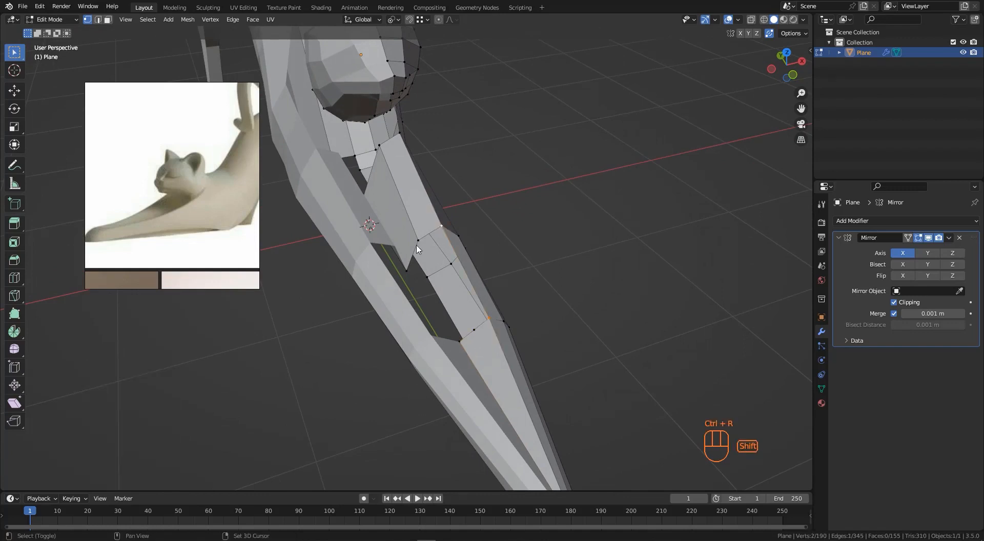
{"action": "key", "text": "f"}
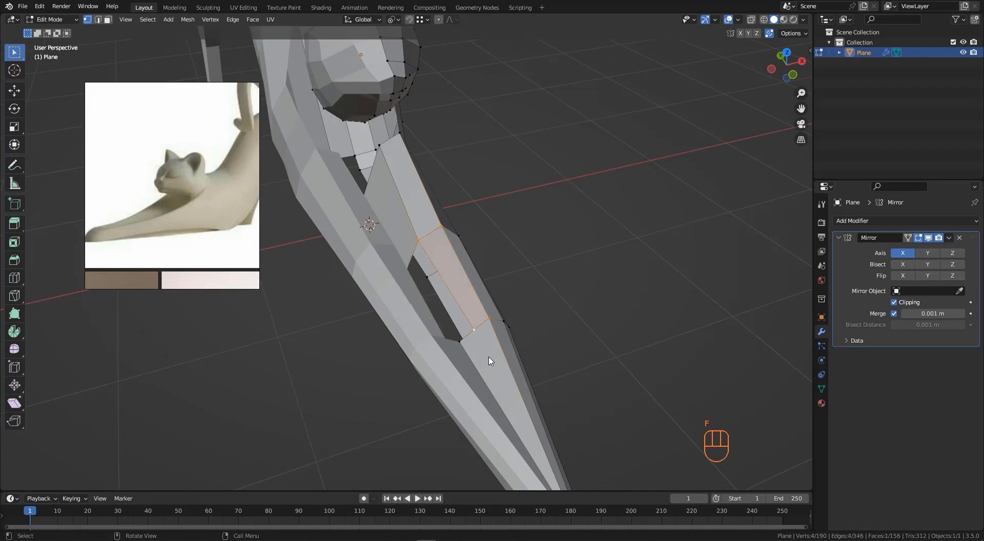
{"action": "middle_click_drag", "start_coordinate": [471, 335], "coordinate": [418, 272]}
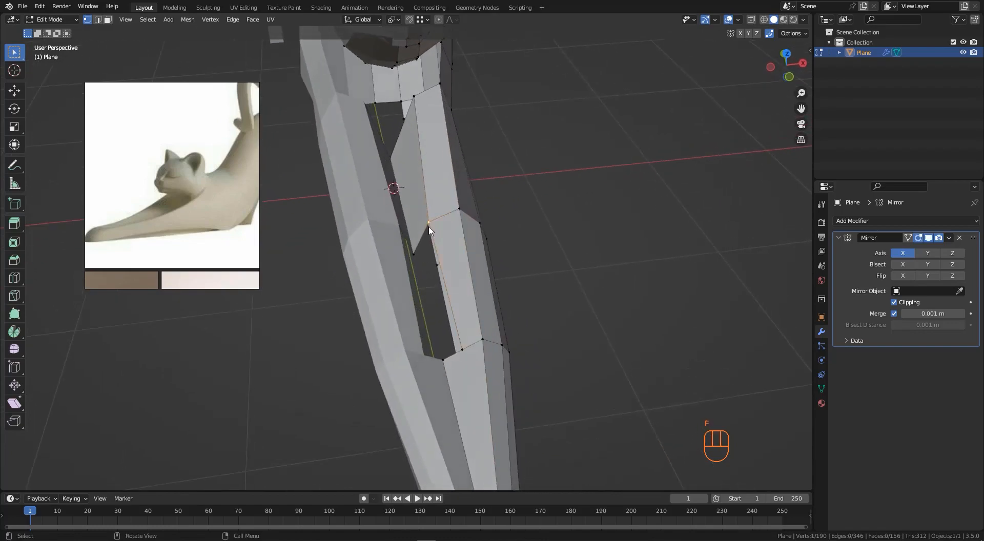
{"action": "key", "text": "f"}
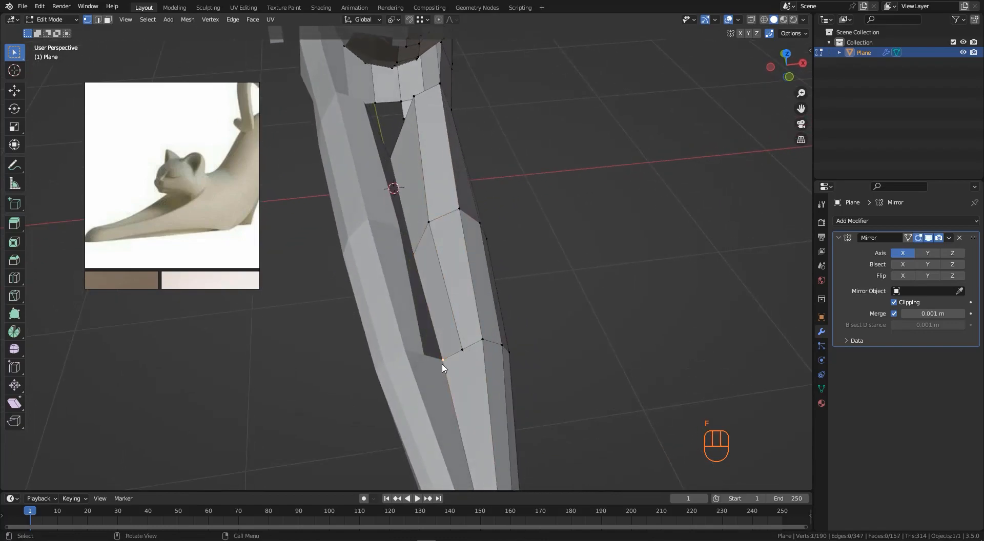
- Select the vertices under the head on the chest and move them along Z
{"action": "middle_click_drag", "start_coordinate": [443, 368], "coordinate": [540, 290]}
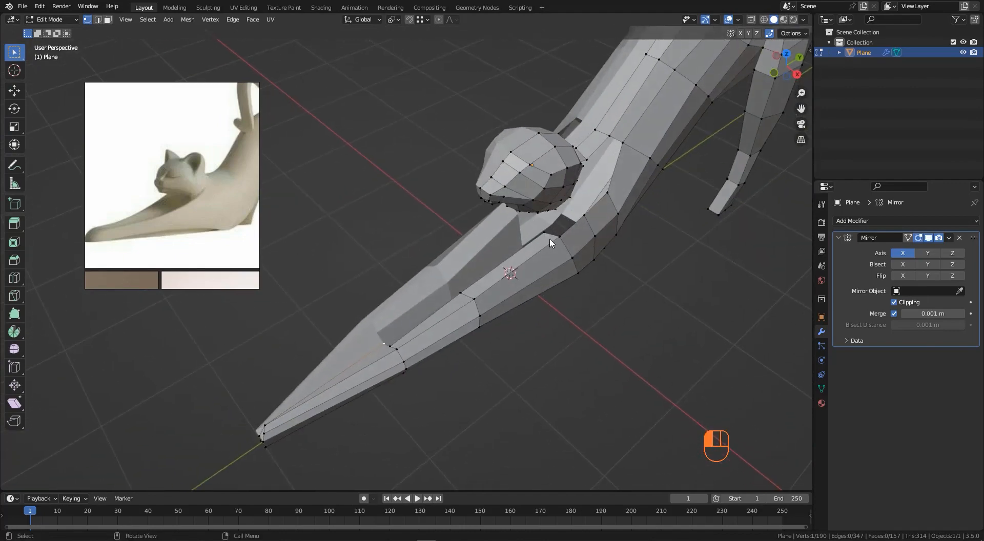
{"action": "middle_click_drag", "start_coordinate": [551, 243], "coordinate": [607, 303]}
{"action": "key", "text": "g"}
{"action": "key", "text": "z"}
{"action": "left_click", "coordinate": [559, 347]}
- Select vertices between the head's underside and the chest and fill faces to close the gap
{"action": "left_click", "coordinate": [569, 313], "text": "shift"}
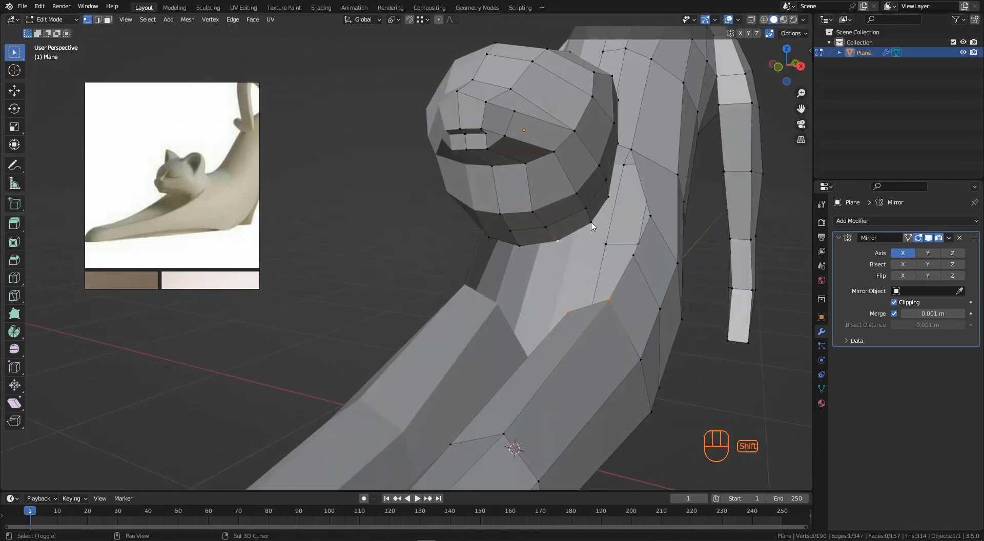
{"action": "key", "text": "f"}
{"action": "middle_click_drag", "start_coordinate": [613, 273], "coordinate": [579, 270]}
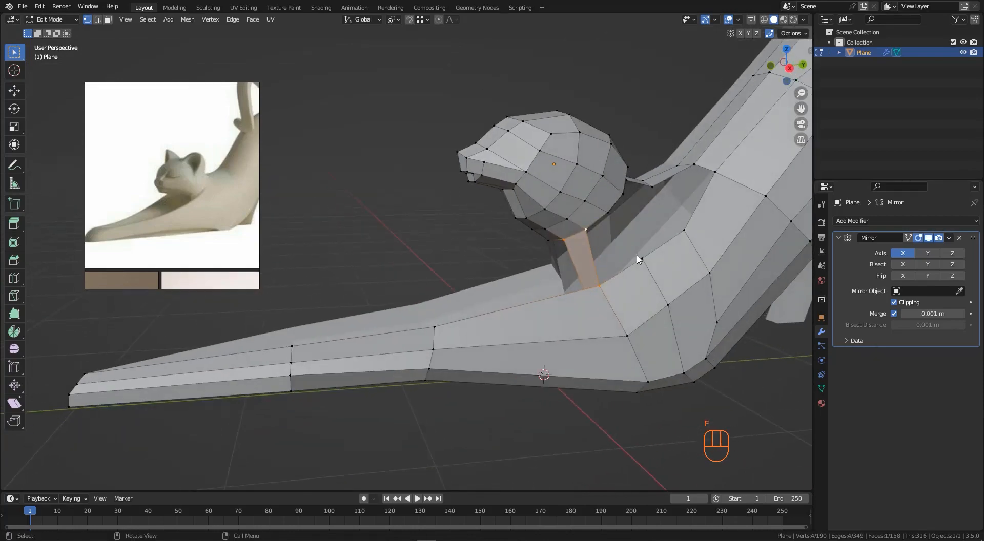
{"action": "left_click", "coordinate": [586, 240]}
{"action": "key", "text": "f"}
{"action": "key", "text": "f"}
- Add a loop cut across the chest below the head and fill a face beside it
{"action": "middle_click_drag", "start_coordinate": [657, 286], "coordinate": [589, 325]}
{"action": "key", "text": "ctrl+r"}
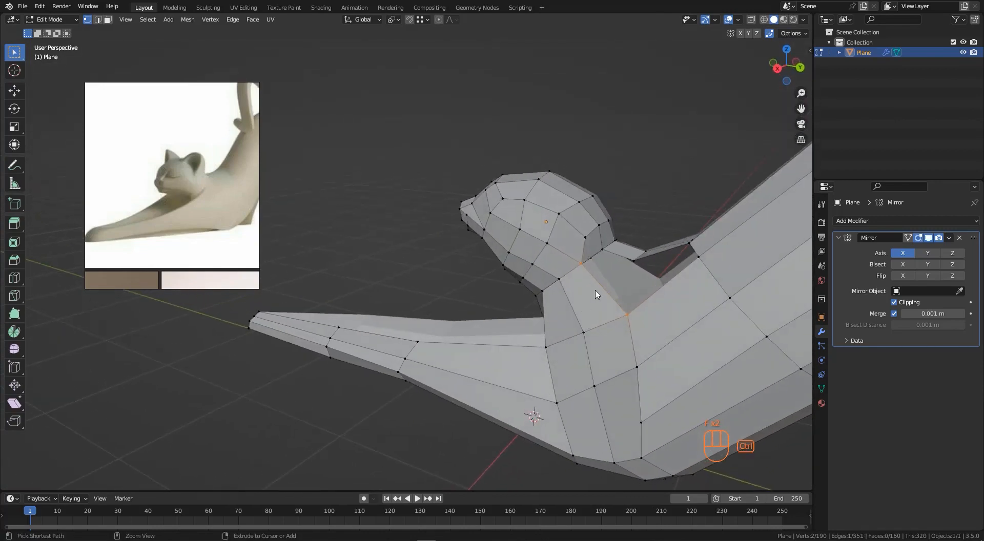
{"action": "left_click", "coordinate": [594, 290]}
{"action": "left_click", "coordinate": [595, 293]}
{"action": "middle_click_drag", "start_coordinate": [631, 270], "coordinate": [679, 308]}
{"action": "left_click", "coordinate": [583, 266]}
{"action": "key", "text": "f"}
{"action": "left_click", "coordinate": [677, 308]}
{"action": "right_click", "coordinate": [676, 308]}
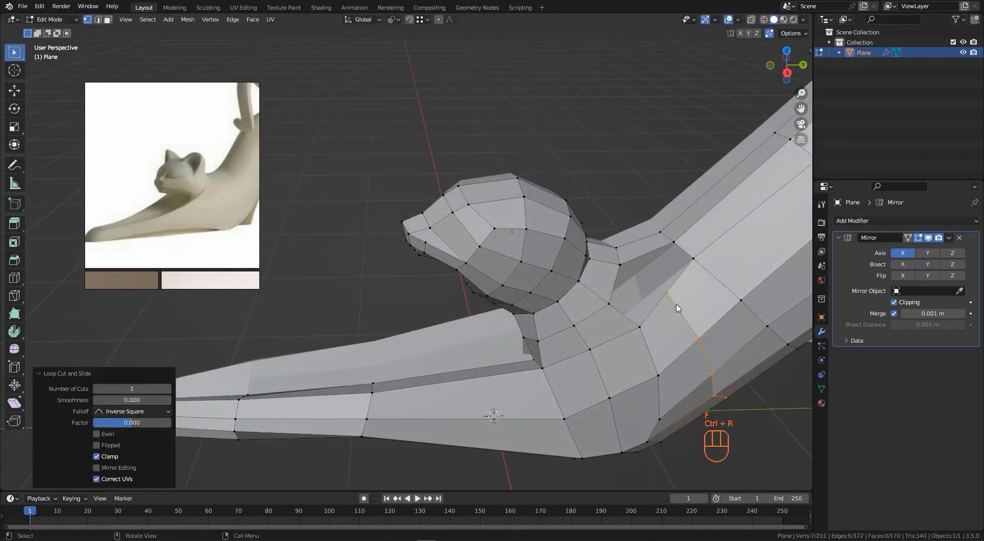
- Select the chest vertices, extrude a vertex and fill a triangular face at the front of the neck
{"action": "left_click", "coordinate": [610, 305]}
{"action": "key", "text": "f"}
{"action": "middle_click_drag", "start_coordinate": [644, 335], "coordinate": [605, 369]}
{"action": "left_click", "coordinate": [601, 372]}
{"action": "middle_click_drag", "start_coordinate": [641, 344], "coordinate": [568, 374]}
{"action": "key", "text": "e"}
{"action": "left_click", "coordinate": [615, 288]}
{"action": "key", "text": "f"}
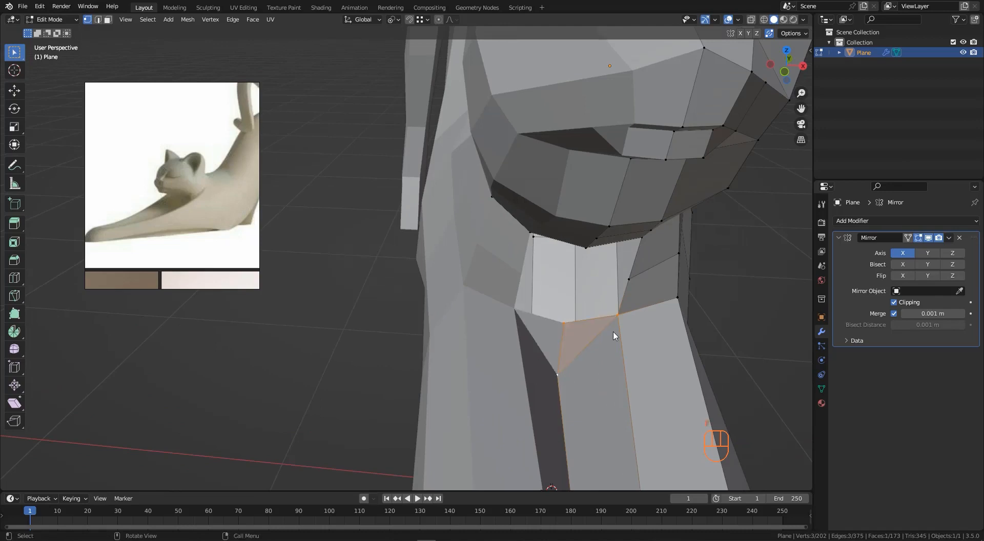
- Add a loop cut on the neck front and fill faces between the new edges and the chest
{"action": "middle_click_drag", "start_coordinate": [613, 335], "coordinate": [619, 270]}
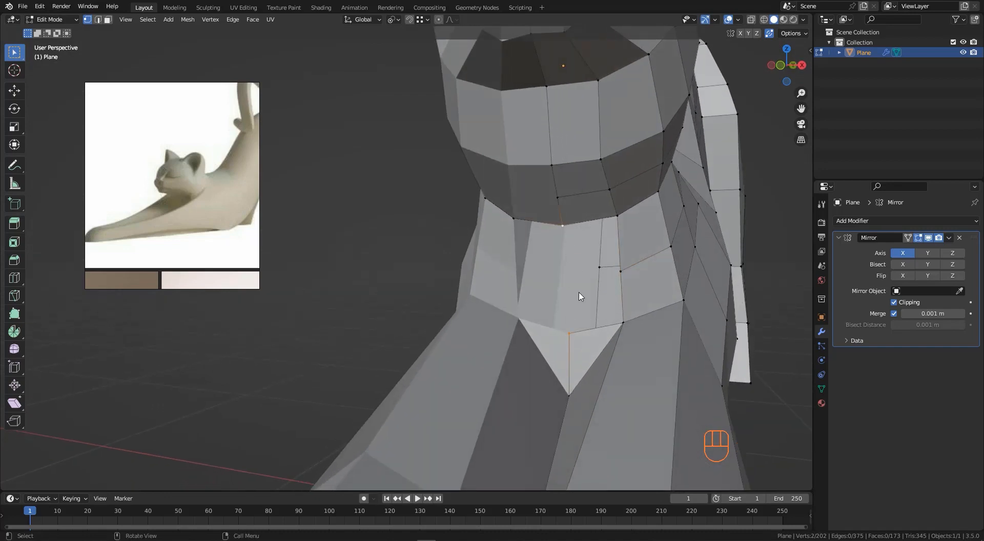
{"action": "middle_click_drag", "start_coordinate": [579, 303], "coordinate": [564, 290]}
{"action": "left_click", "coordinate": [564, 289]}
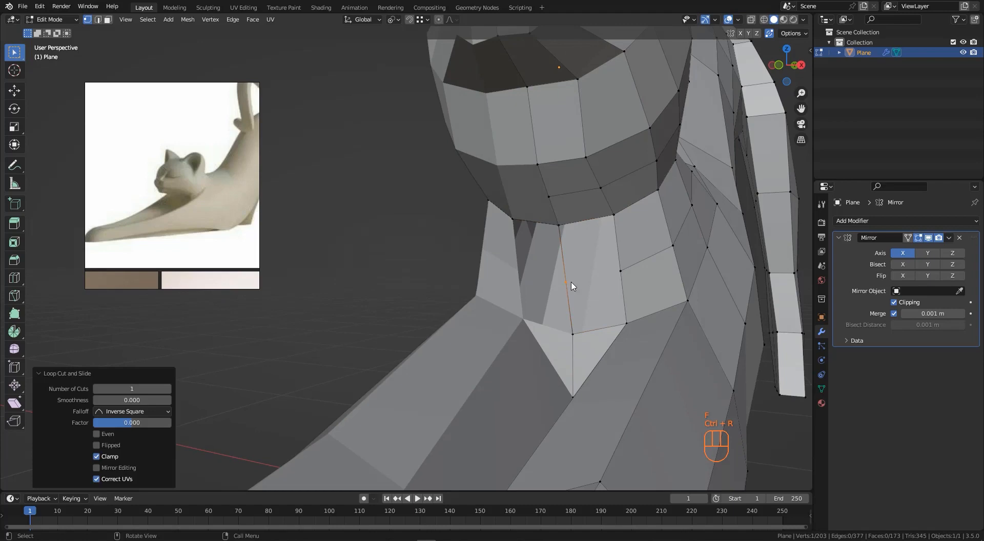
{"action": "left_click", "coordinate": [564, 233]}
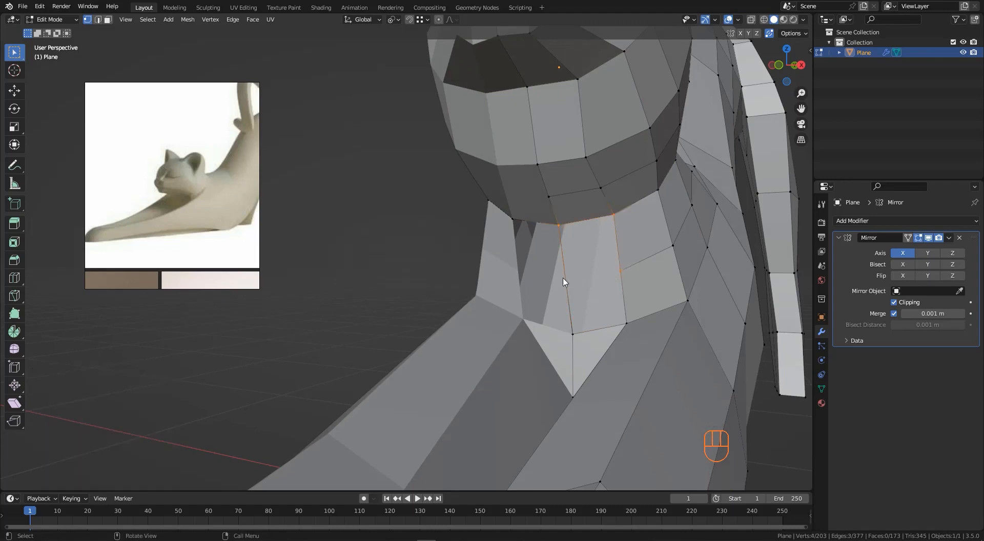
{"action": "key", "text": "f"}
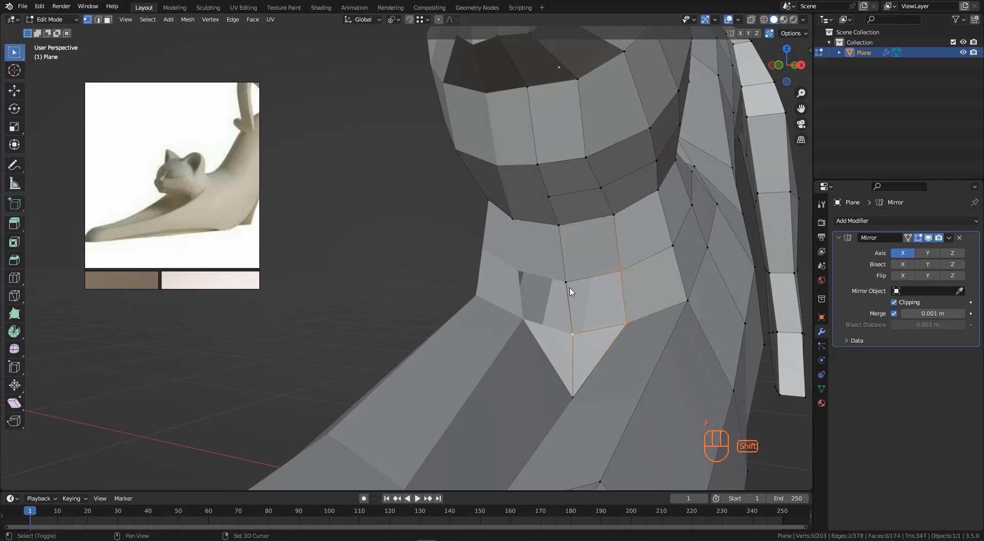
{"action": "key", "text": "f"}
- Start a knife cut from the neck's new face toward the shoulder edge
{"action": "scroll", "coordinate": [570, 295], "scroll_direction": "down", "scroll_amount": 4}
{"action": "mouse_move", "coordinate": [571, 302]}
{"action": "middle_mouse_down"}
{"action": "mouse_move", "coordinate": [583, 348]}
{"action": "mouse_move", "coordinate": [495, 364]}
{"action": "mouse_move", "coordinate": [489, 286]}
{"action": "mouse_move", "coordinate": [516, 262]}
{"action": "mouse_move", "coordinate": [439, 247]}
{"action": "mouse_move", "coordinate": [518, 271]}
{"action": "mouse_move", "coordinate": [521, 257]}
{"action": "mouse_move", "coordinate": [565, 302]}
{"action": "mouse_move", "coordinate": [559, 316]}
{"action": "middle_mouse_up"}
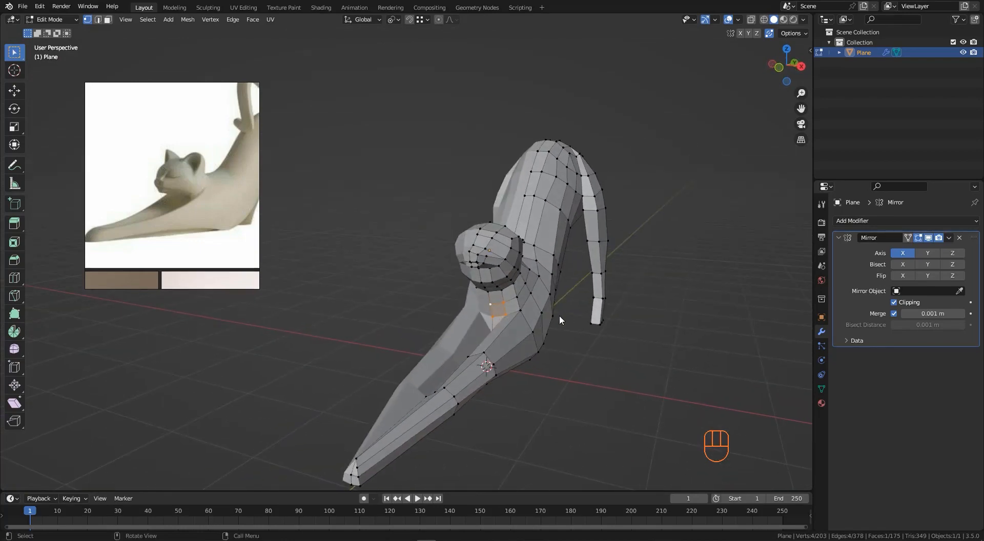
{"action": "scroll", "coordinate": [185, 198], "scroll_direction": "up", "scroll_amount": 3}
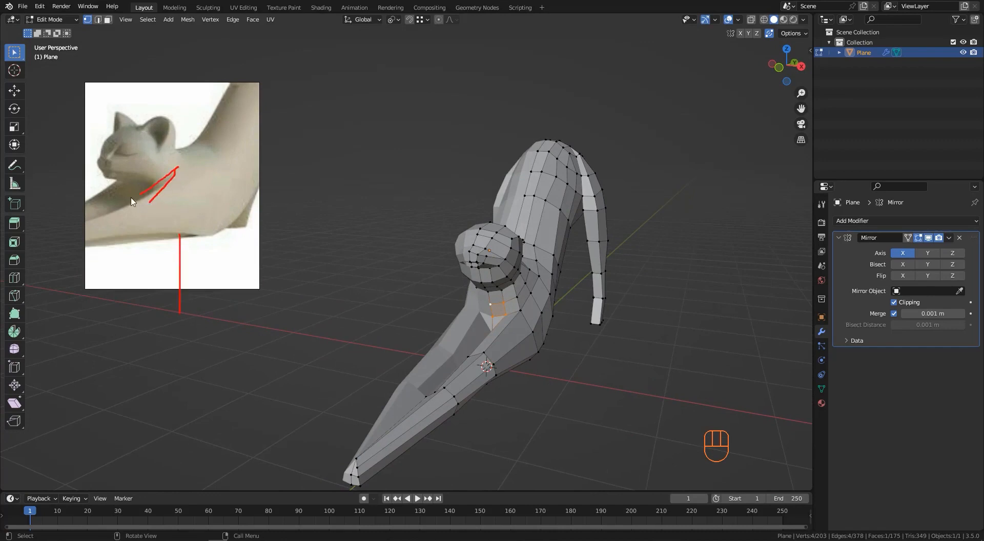
{"action": "middle_click_drag", "start_coordinate": [526, 325], "coordinate": [523, 326]}
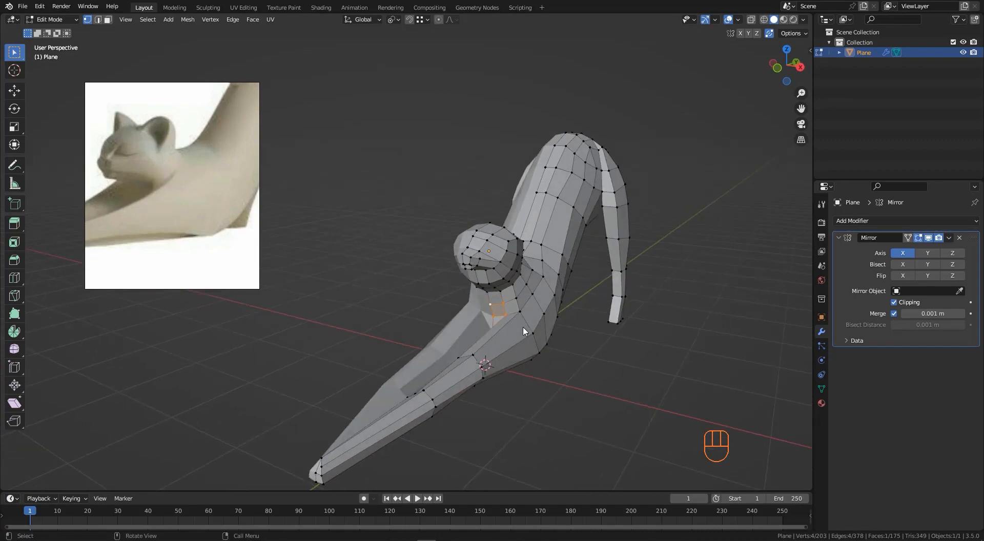
{"action": "scroll", "coordinate": [522, 326], "scroll_direction": "up", "scroll_amount": 6}
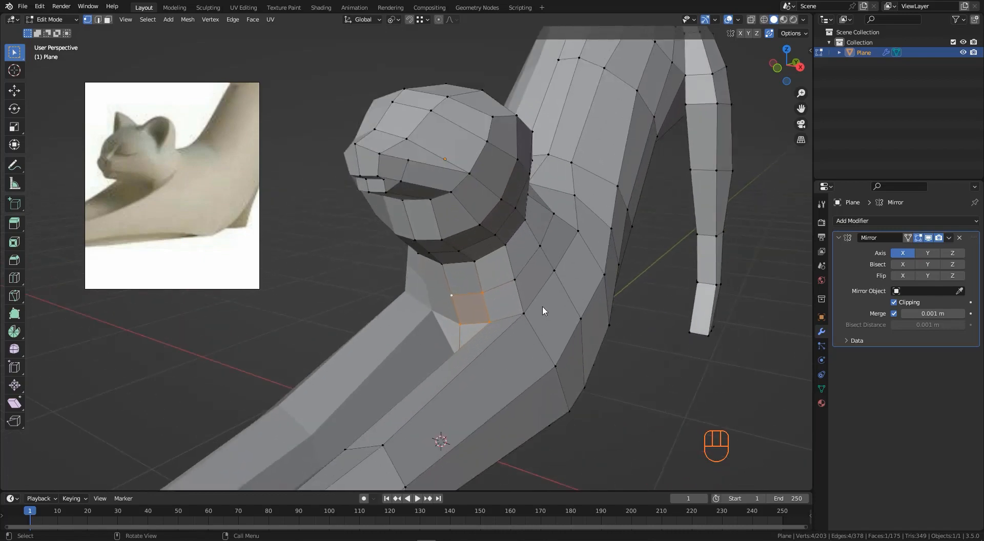
{"action": "scroll", "coordinate": [536, 303], "scroll_direction": "up", "scroll_amount": 2}
{"action": "key", "text": "k"}
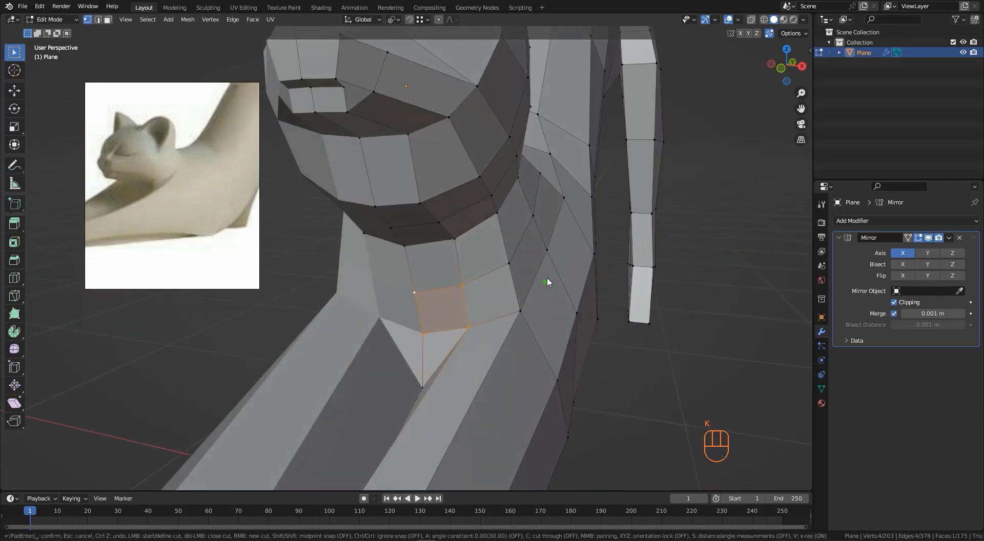
{"action": "left_click", "coordinate": [546, 248]}
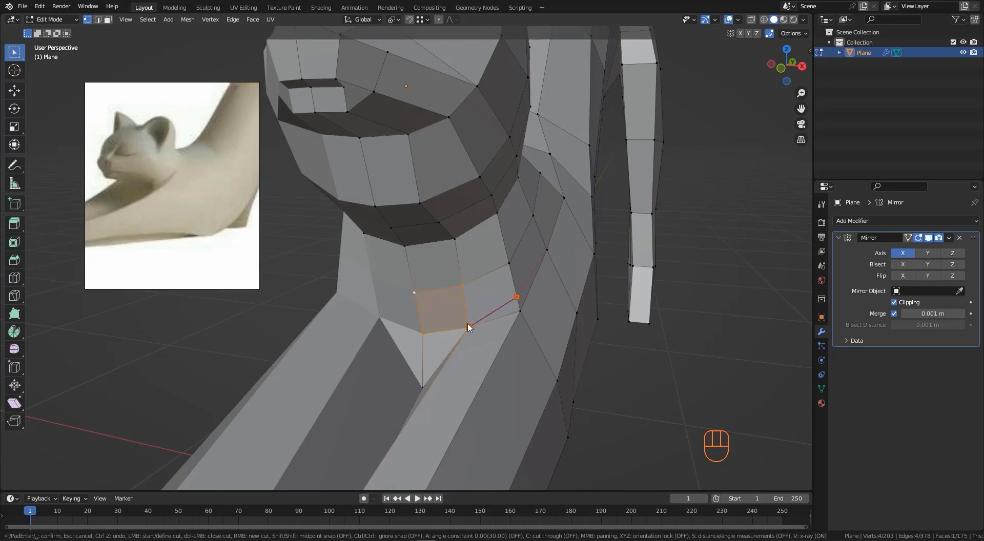
- Finish the knife cut on the neck and slide the new vertex along the X axis toward the chest
{"action": "key", "text": "Return"}
{"action": "middle_click_drag", "start_coordinate": [468, 328], "coordinate": [537, 312]}
{"action": "key", "text": "g"}
{"action": "key", "text": "x"}
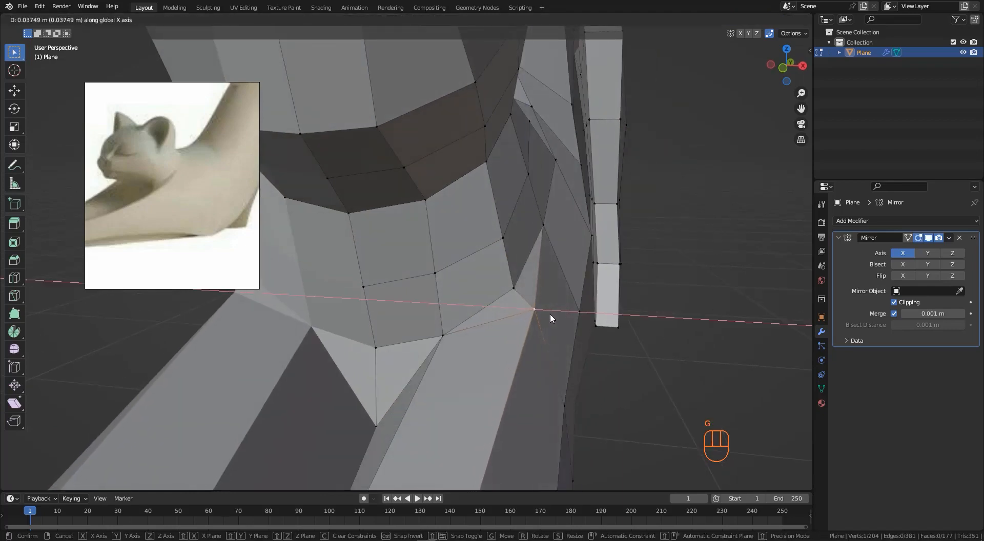
{"action": "left_click", "coordinate": [534, 304]}
{"action": "scroll", "coordinate": [534, 302], "scroll_direction": "down", "scroll_amount": 3}
{"action": "middle_click_drag", "start_coordinate": [534, 308], "coordinate": [567, 308]}
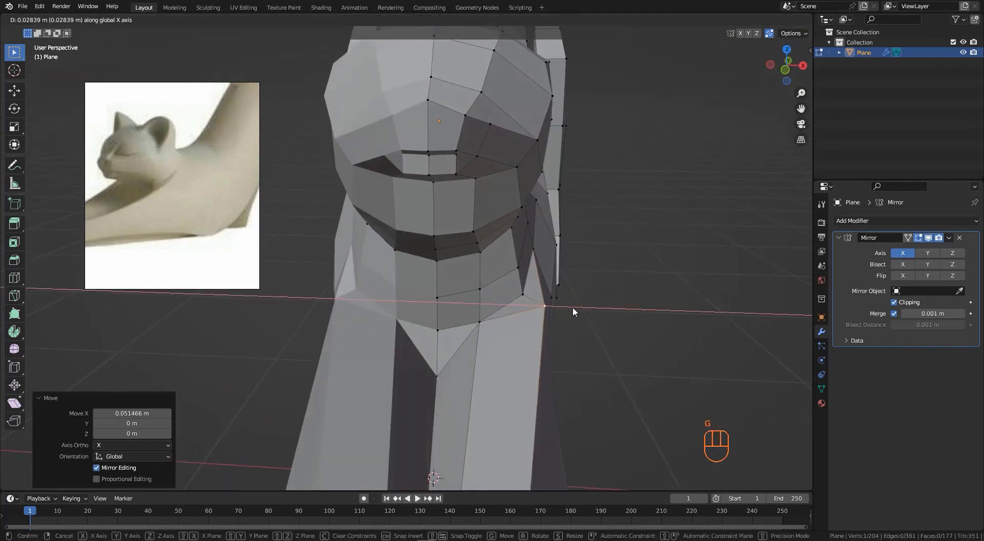
{"action": "key", "text": "g"}
- Move the neighbouring chest vertices along the X axis to even out the neck-to-shoulder surface
{"action": "key", "text": "g"}
{"action": "key", "text": "x"}
{"action": "left_click", "coordinate": [515, 297]}
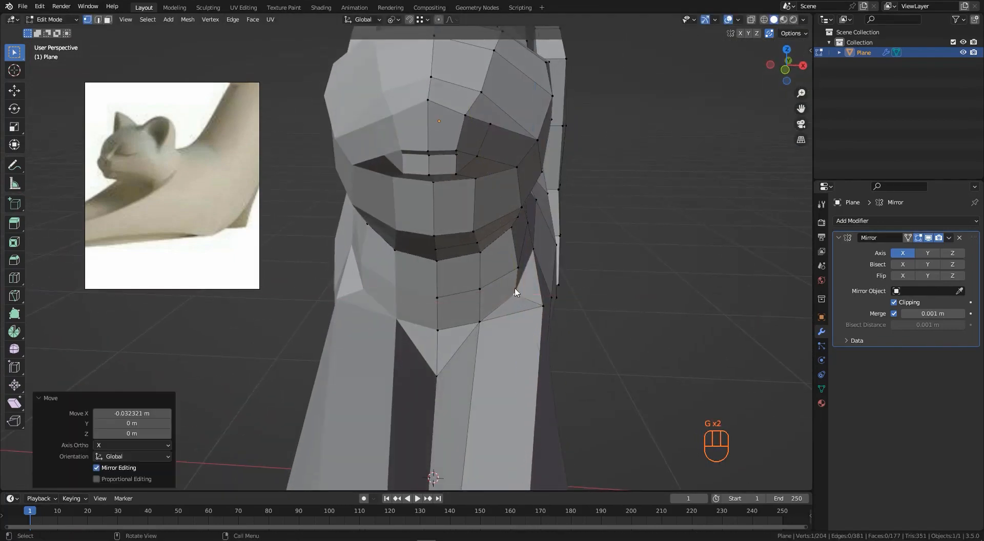
{"action": "left_click", "coordinate": [515, 268]}
{"action": "key", "text": "g"}
{"action": "key", "text": "x"}
{"action": "left_click", "coordinate": [508, 272]}
{"action": "middle_click_drag", "start_coordinate": [561, 283], "coordinate": [512, 287]}
{"action": "middle_click_drag", "start_coordinate": [549, 321], "coordinate": [644, 327]}
{"action": "key", "text": "g"}
{"action": "left_click", "coordinate": [573, 327]}
{"action": "middle_click_drag", "start_coordinate": [560, 269], "coordinate": [532, 264]}
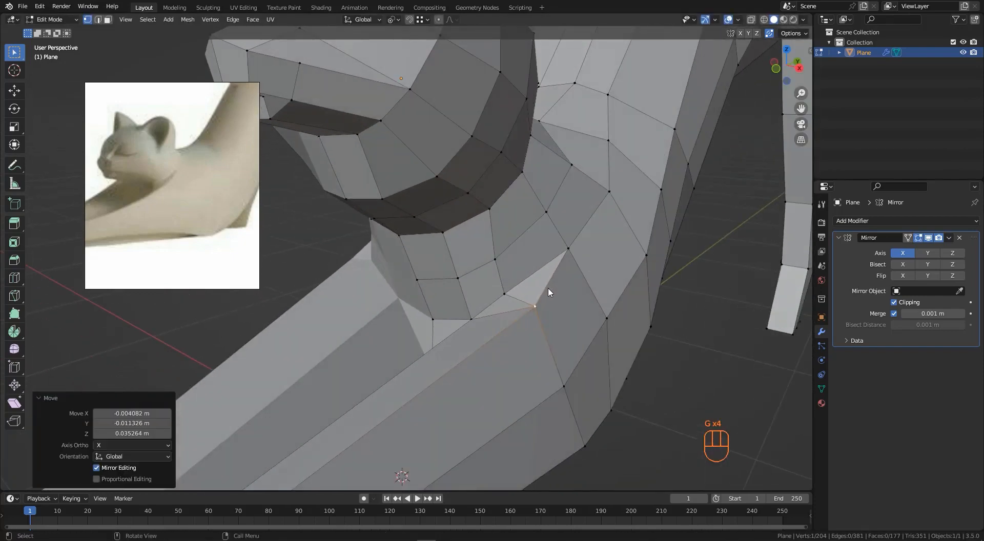
- Knife-cut a line from the chest vertex up to the shoulder and dissolve the selected edges
{"action": "key", "text": "k"}
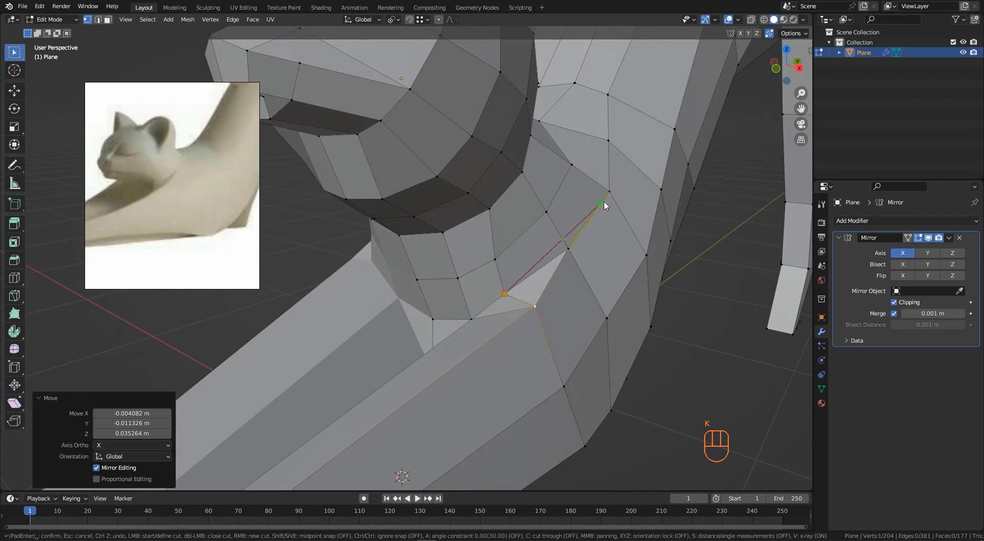
{"action": "key", "text": "Return"}
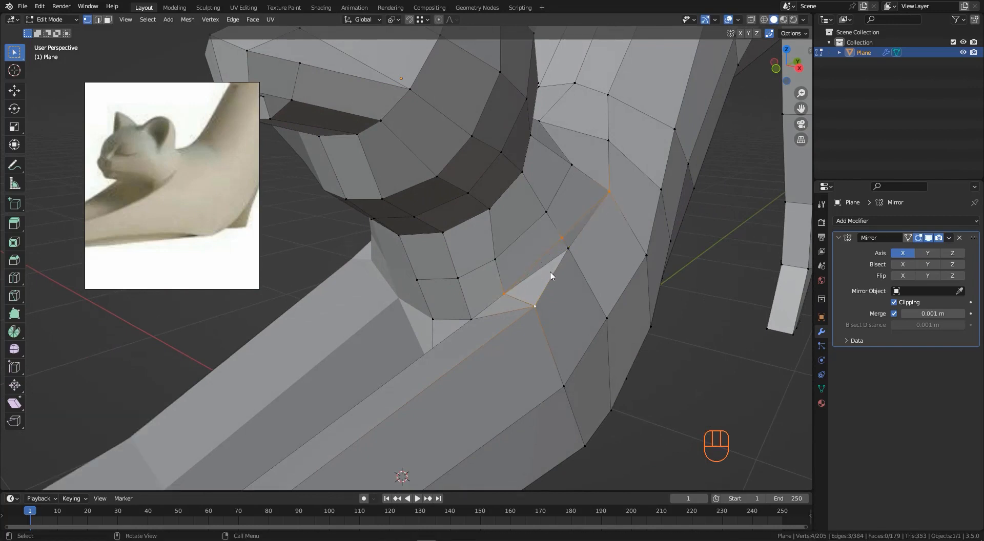
{"action": "key", "text": "ctrl+x"}
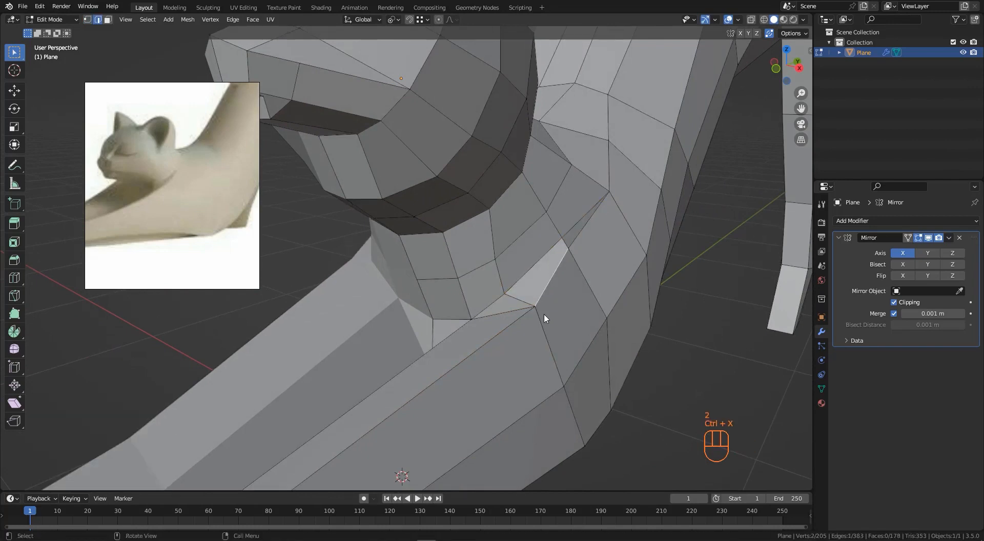
- Switch to vertex selection and reposition the vertices at the base of the neck
{"action": "key", "text": "1"}
{"action": "left_click", "coordinate": [539, 311]}
{"action": "middle_click_drag", "start_coordinate": [619, 309], "coordinate": [604, 266]}
{"action": "key", "text": "g"}
{"action": "left_click", "coordinate": [617, 233]}
{"action": "key", "text": "g"}
{"action": "left_click", "coordinate": [613, 261]}
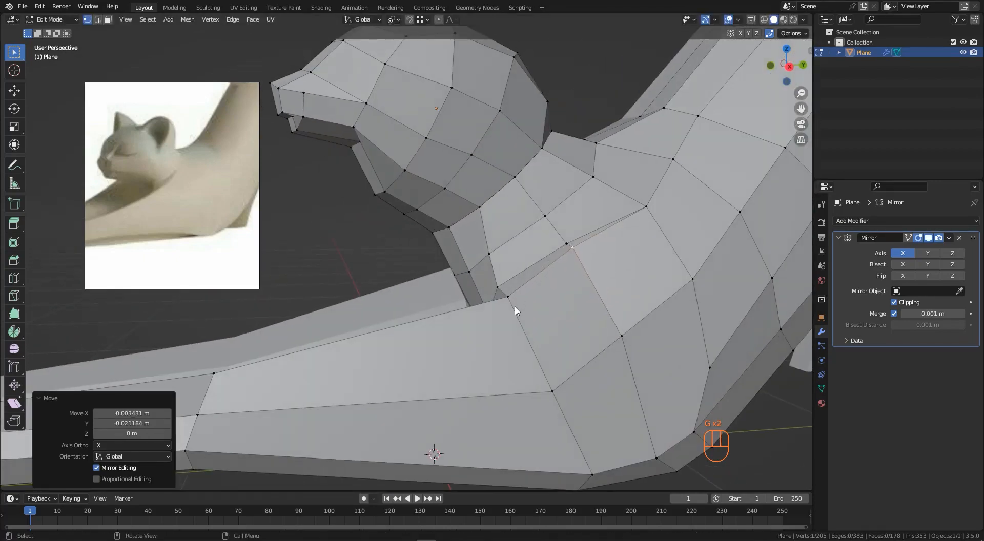
- Move the vertices on the side of the chest and shoulder to refine the body contour
{"action": "left_click", "coordinate": [513, 306]}
{"action": "key", "text": "g"}
{"action": "left_click", "coordinate": [506, 302]}
{"action": "left_click", "coordinate": [585, 250]}
{"action": "key", "text": "g"}
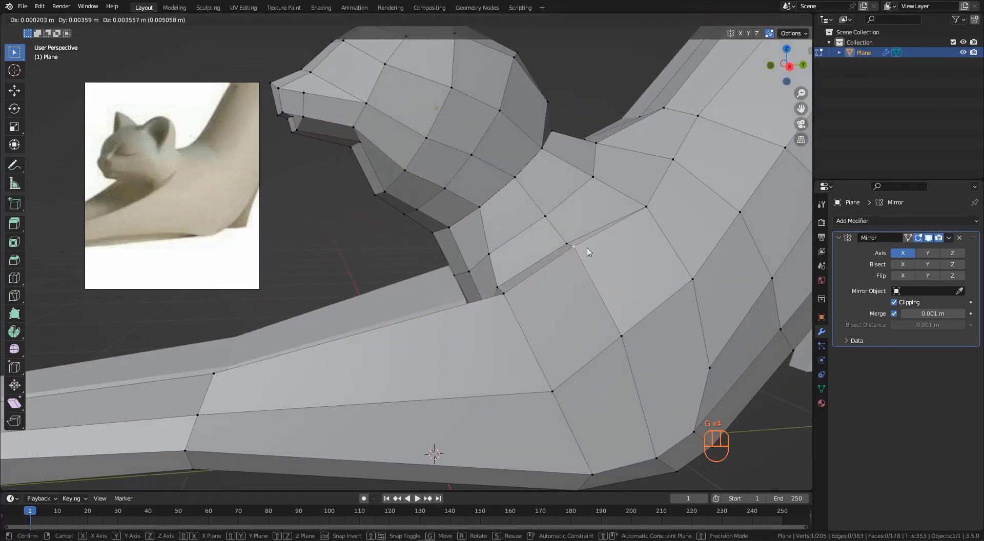
{"action": "left_click", "coordinate": [587, 253]}
{"action": "middle_click_drag", "start_coordinate": [588, 252], "coordinate": [533, 219]}
{"action": "key", "text": "g"}
{"action": "left_click", "coordinate": [528, 290]}
{"action": "key", "text": "g"}
{"action": "left_click", "coordinate": [525, 268]}
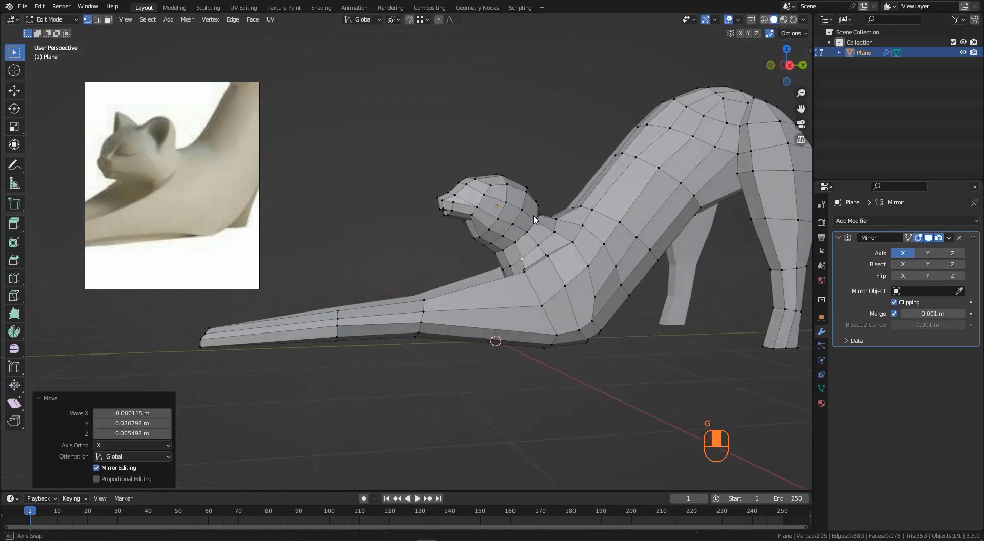
- Slide a vertex on the side of the body below the shoulder along its edge
{"action": "scroll", "coordinate": [533, 219], "scroll_direction": "down", "scroll_amount": 6}
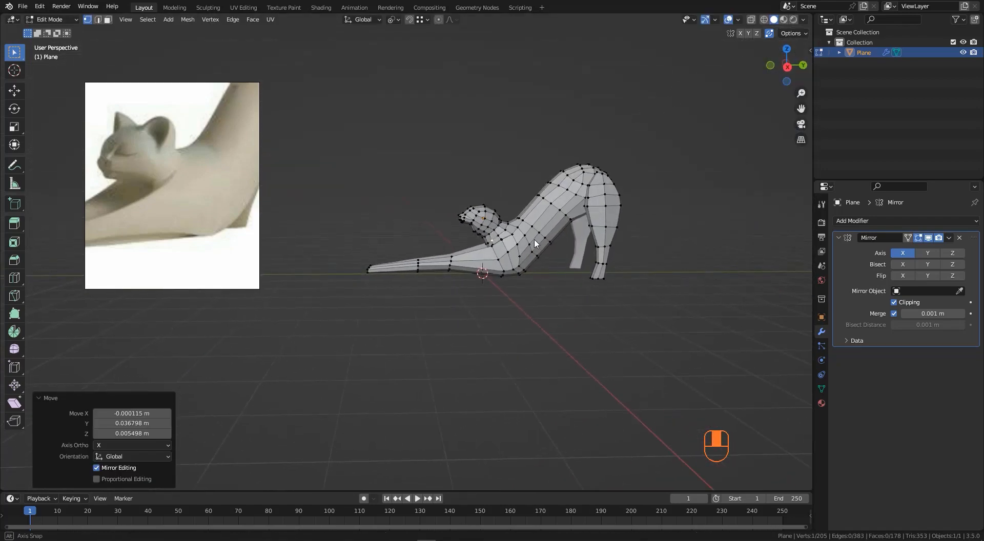
{"action": "scroll", "coordinate": [208, 198], "scroll_direction": "down", "scroll_amount": 4}
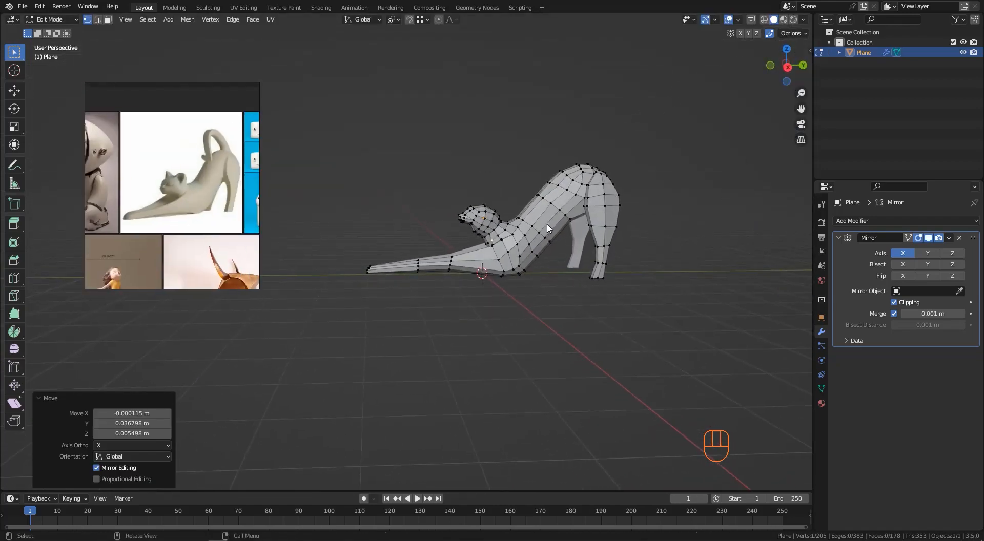
{"action": "middle_click_drag", "start_coordinate": [547, 228], "coordinate": [531, 149]}
{"action": "scroll", "coordinate": [484, 280], "scroll_direction": "up", "scroll_amount": 4}
{"action": "key", "text": "g"}
- Slide another vertex and extrude a new vertex on the underside of the chest
{"action": "key", "text": "g"}
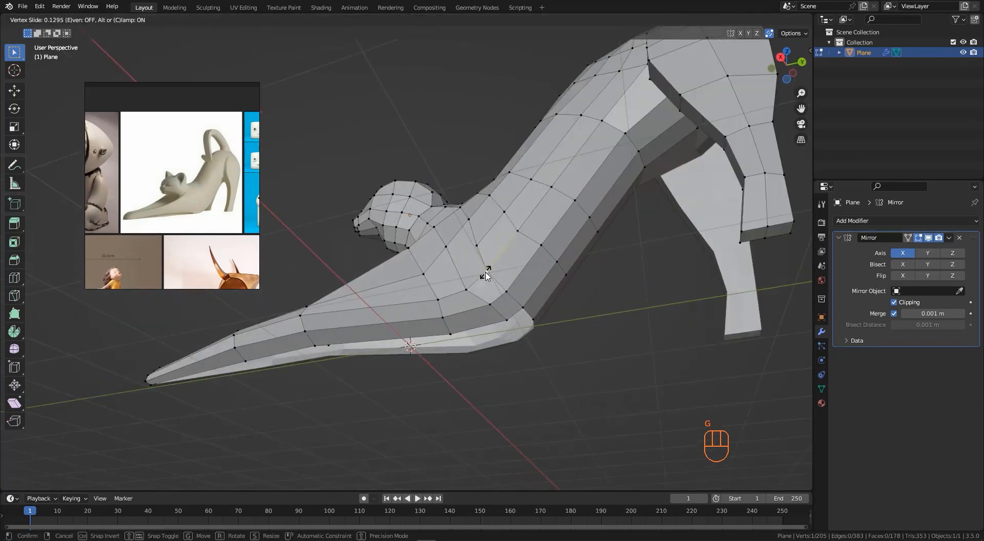
{"action": "left_click", "coordinate": [494, 267]}
{"action": "key", "text": "g"}
{"action": "key", "text": "g"}
{"action": "left_click", "coordinate": [516, 290]}
{"action": "middle_click_drag", "start_coordinate": [516, 290], "coordinate": [486, 300]}
{"action": "left_click", "coordinate": [509, 306], "text": "shift"}
{"action": "key", "text": "e"}
{"action": "left_click", "coordinate": [488, 293]}
{"action": "left_click", "coordinate": [490, 306], "text": "shift"}
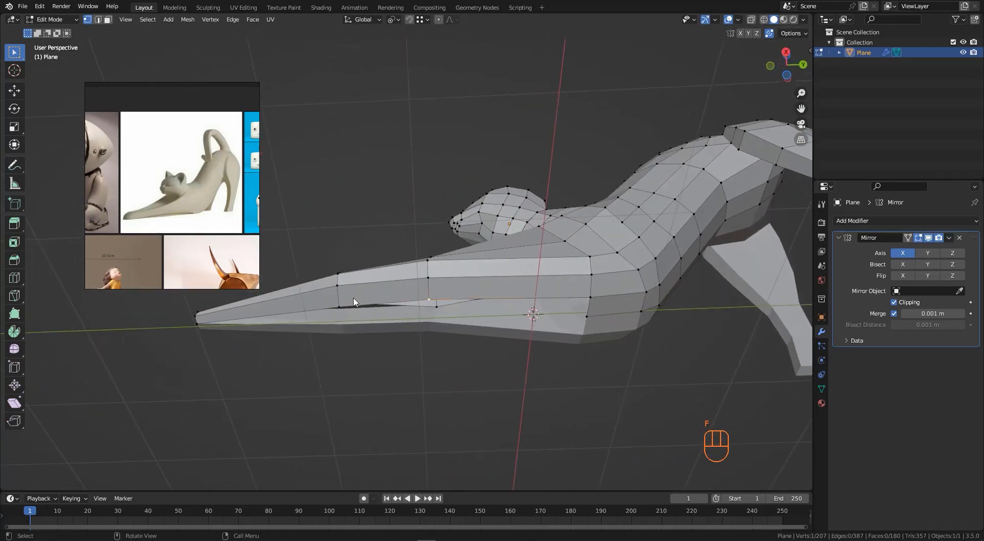
- Extrude a second vertex along the underside of the chest toward the front legs
{"action": "middle_click_drag", "start_coordinate": [339, 311], "coordinate": [452, 302]}
{"action": "key", "text": "e"}
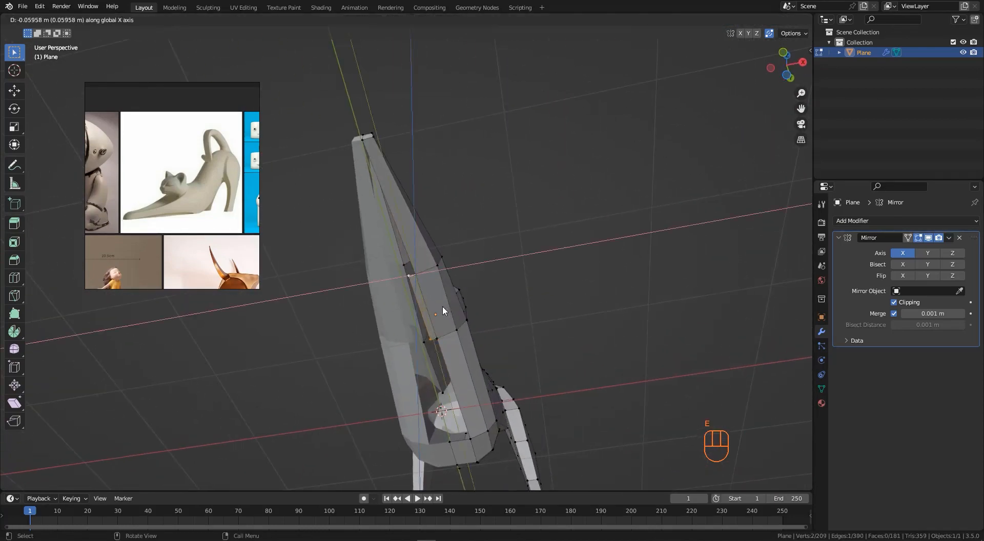
{"action": "left_click", "coordinate": [420, 311]}
{"action": "scroll", "coordinate": [452, 352], "scroll_direction": "up", "scroll_amount": 2}
{"action": "left_click", "coordinate": [431, 331]}
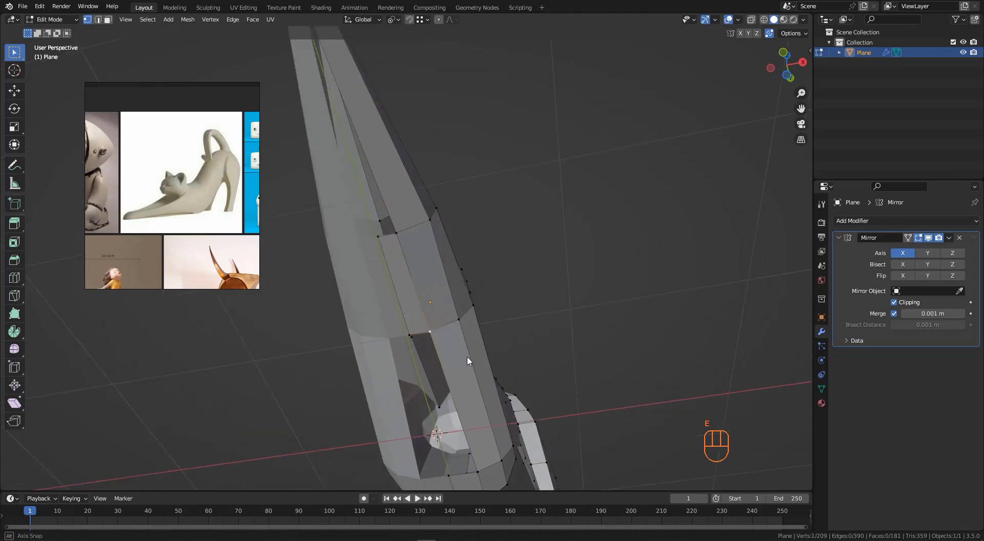
- Fill two faces between the extruded vertices and the surrounding underside edges
{"action": "middle_click_drag", "start_coordinate": [467, 356], "coordinate": [384, 348]}
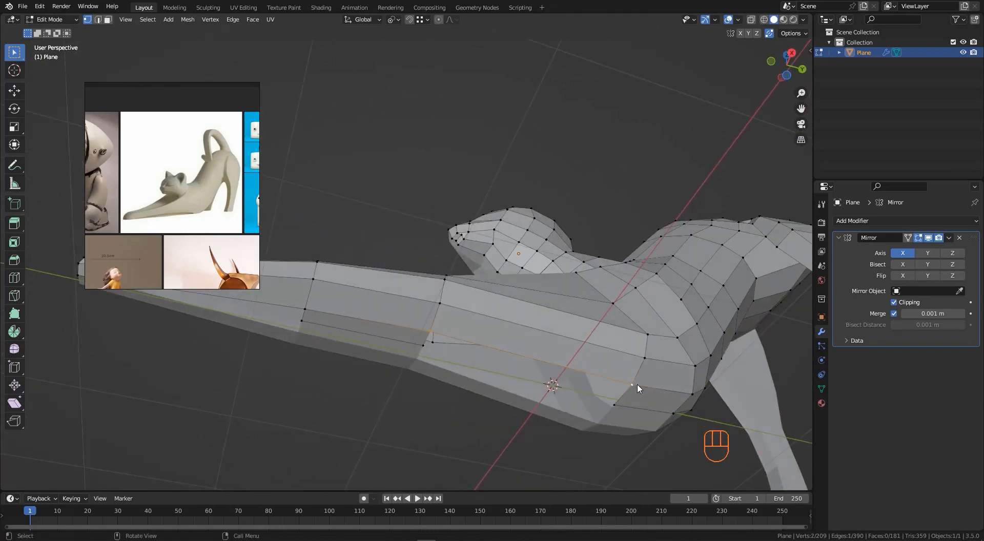
{"action": "key", "text": "f"}
{"action": "middle_click_drag", "start_coordinate": [638, 383], "coordinate": [506, 340]}
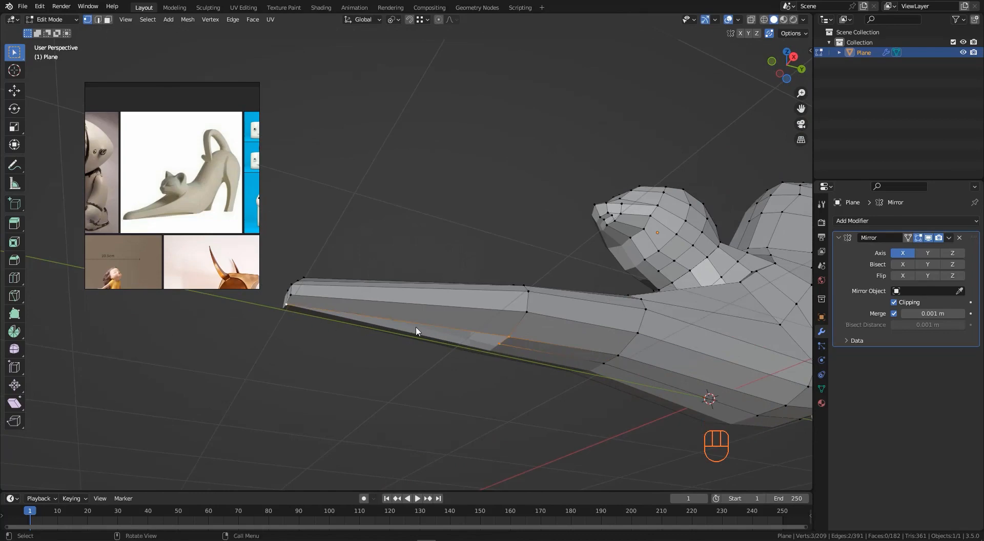
{"action": "key", "text": "f"}
{"action": "middle_click_drag", "start_coordinate": [510, 333], "coordinate": [524, 350]}
- Add a loop cut across the body in the side view
{"action": "key", "text": "KP_3"}
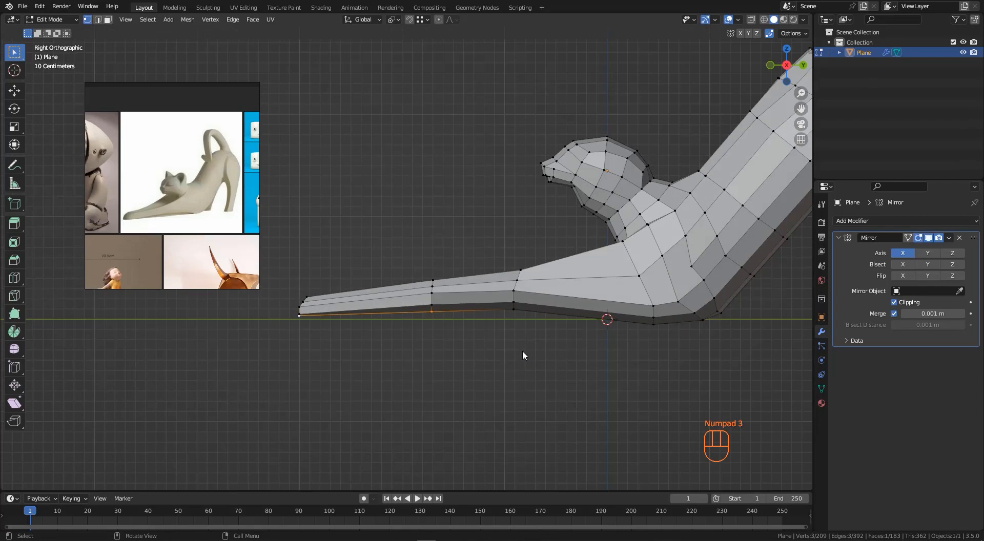
{"action": "scroll", "coordinate": [519, 324], "scroll_direction": "up", "scroll_amount": 1}
{"action": "scroll", "coordinate": [441, 309], "scroll_direction": "down", "scroll_amount": 2}
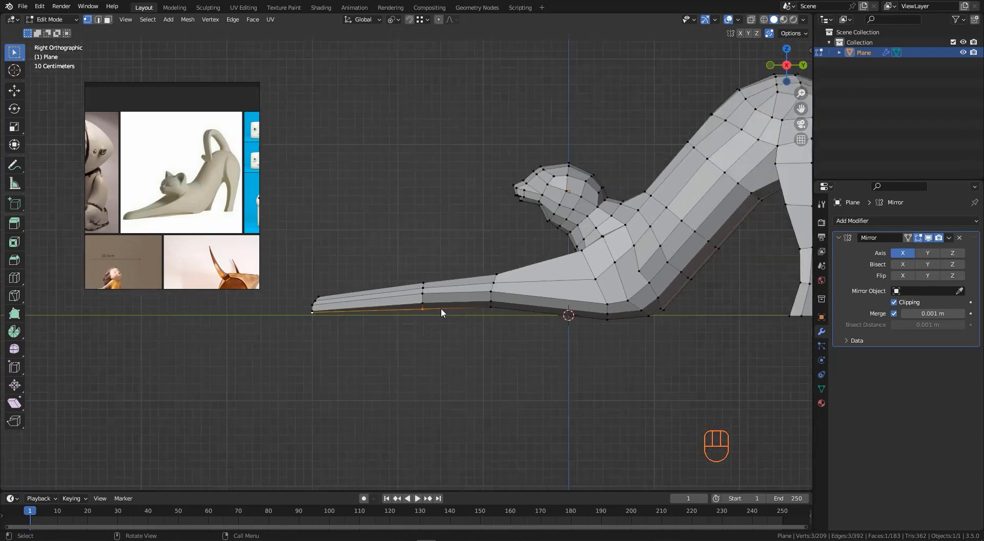
{"action": "scroll", "coordinate": [455, 315], "scroll_direction": "down", "scroll_amount": 2}
{"action": "middle_click_drag", "start_coordinate": [525, 318], "coordinate": [519, 278]}
{"action": "scroll", "coordinate": [522, 270], "scroll_direction": "up", "scroll_amount": 2}
{"action": "left_click", "coordinate": [498, 280]}
{"action": "right_click", "coordinate": [499, 282]}
- Select a vertex on the chest side and slide it along its edge
{"action": "scroll", "coordinate": [405, 260], "scroll_direction": "down", "scroll_amount": 2}
{"action": "middle_click_drag", "start_coordinate": [595, 250], "coordinate": [632, 316]}
{"action": "middle_click_drag", "start_coordinate": [514, 265], "coordinate": [493, 231]}
{"action": "scroll", "coordinate": [574, 249], "scroll_direction": "up", "scroll_amount": 1}
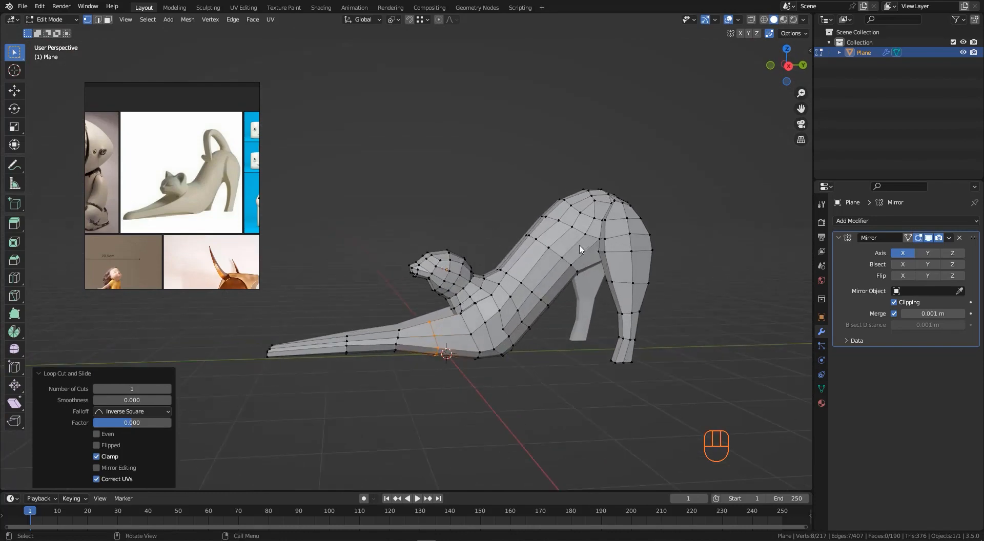
{"action": "mouse_move", "coordinate": [581, 248]}
{"action": "middle_mouse_down"}
{"action": "mouse_move", "coordinate": [563, 254]}
{"action": "mouse_move", "coordinate": [586, 267]}
{"action": "middle_mouse_up"}
{"action": "scroll", "coordinate": [529, 266], "scroll_direction": "up", "scroll_amount": 2}
{"action": "middle_click_drag", "start_coordinate": [529, 265], "coordinate": [575, 267]}
{"action": "scroll", "coordinate": [537, 263], "scroll_direction": "down", "scroll_amount": 3}
{"action": "scroll", "coordinate": [526, 318], "scroll_direction": "up", "scroll_amount": 4}
{"action": "left_click", "coordinate": [524, 319]}
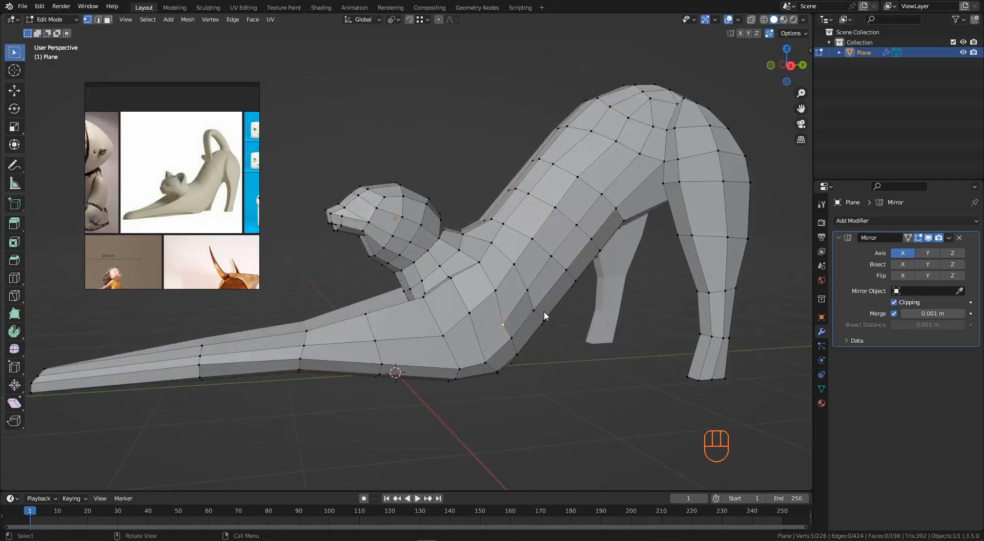
{"action": "middle_click_drag", "start_coordinate": [544, 311], "coordinate": [556, 356]}
{"action": "left_click", "coordinate": [528, 311]}
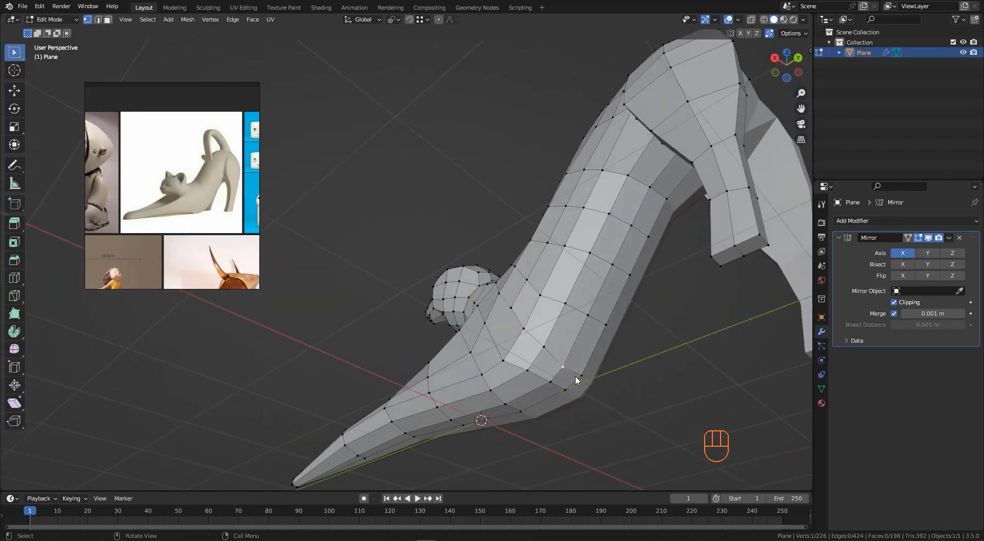
{"action": "left_click", "coordinate": [547, 353]}
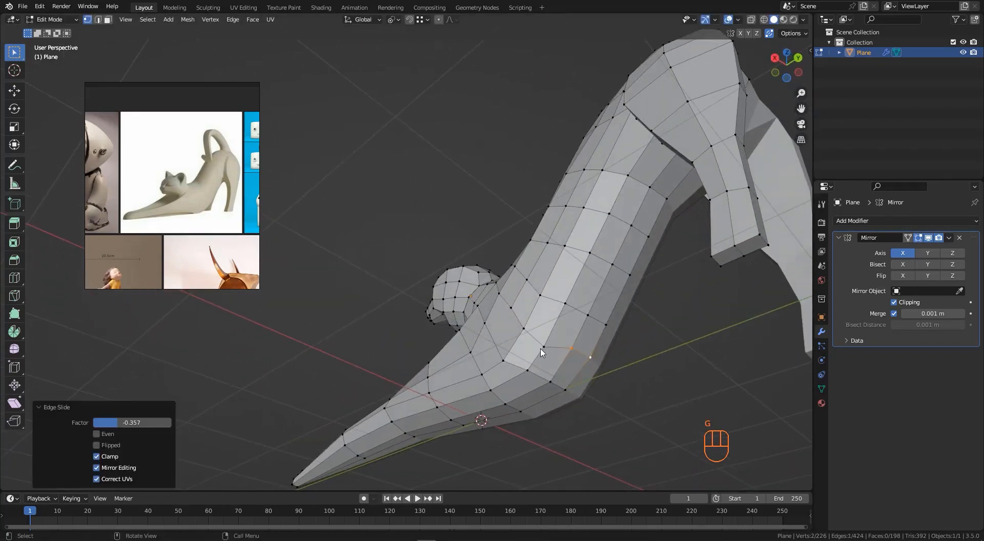
{"action": "key", "text": "g"}
{"action": "left_click", "coordinate": [551, 344]}
- Slide two vertices on the upper back along their edges to smooth the edge flow
{"action": "scroll", "coordinate": [551, 344], "scroll_direction": "down", "scroll_amount": 4}
{"action": "middle_click_drag", "start_coordinate": [551, 345], "coordinate": [635, 256]}
{"action": "key", "text": "g"}
{"action": "key", "text": "g"}
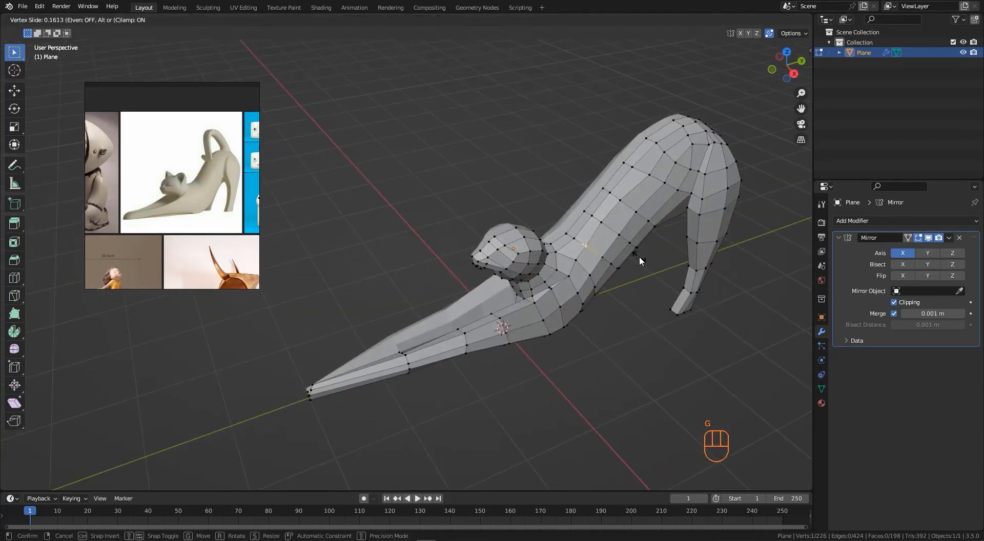
{"action": "left_click", "coordinate": [638, 256]}
{"action": "left_click", "coordinate": [613, 229]}
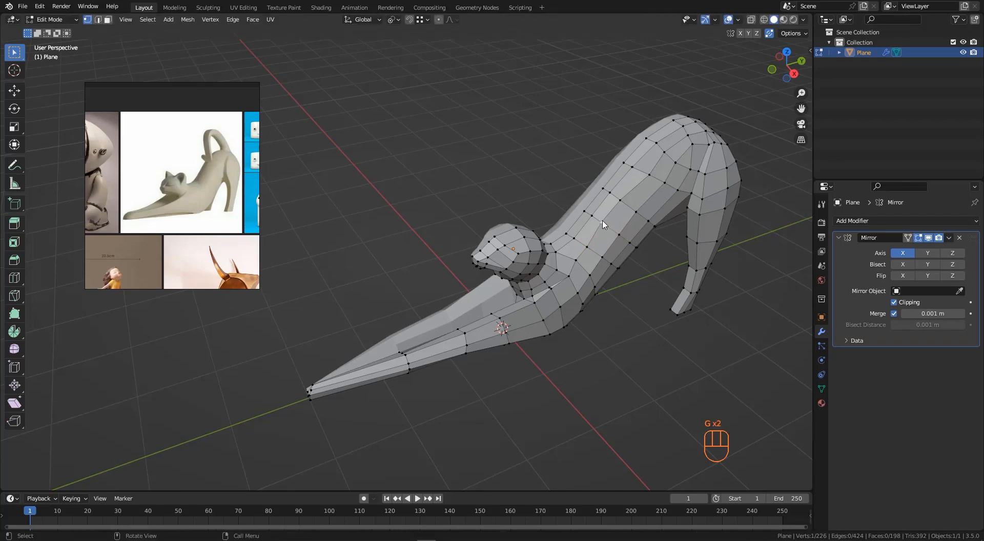
{"action": "key", "text": "g"}
{"action": "key", "text": "g"}
{"action": "left_click", "coordinate": [633, 260]}
- Slide another vertex on the back near the hind leg along its edge
{"action": "scroll", "coordinate": [578, 262], "scroll_direction": "down", "scroll_amount": 2}
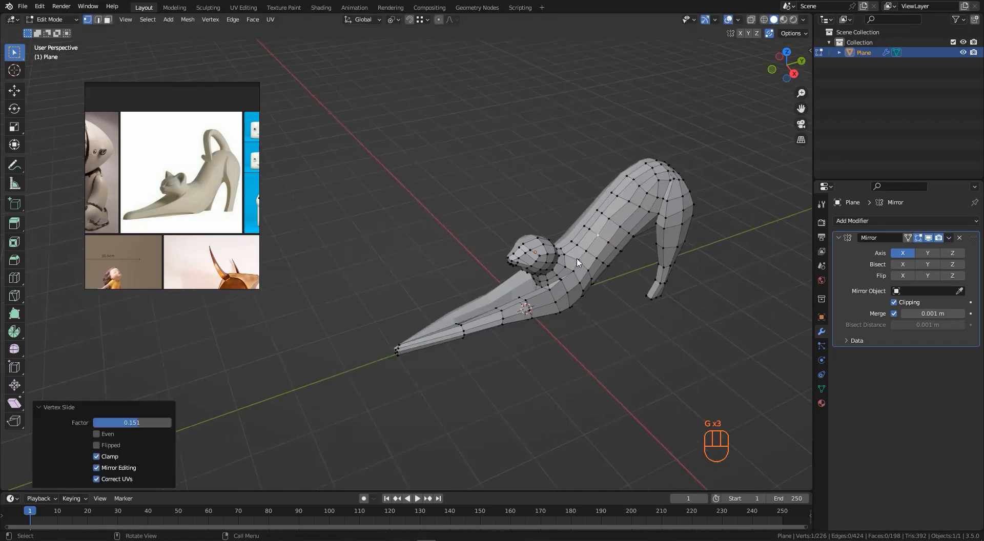
{"action": "middle_click_drag", "start_coordinate": [579, 262], "coordinate": [537, 276]}
{"action": "scroll", "coordinate": [672, 246], "scroll_direction": "up", "scroll_amount": 3}
{"action": "middle_click_drag", "start_coordinate": [673, 246], "coordinate": [635, 249]}
{"action": "scroll", "coordinate": [635, 248], "scroll_direction": "up", "scroll_amount": 3}
{"action": "left_click", "coordinate": [608, 259]}
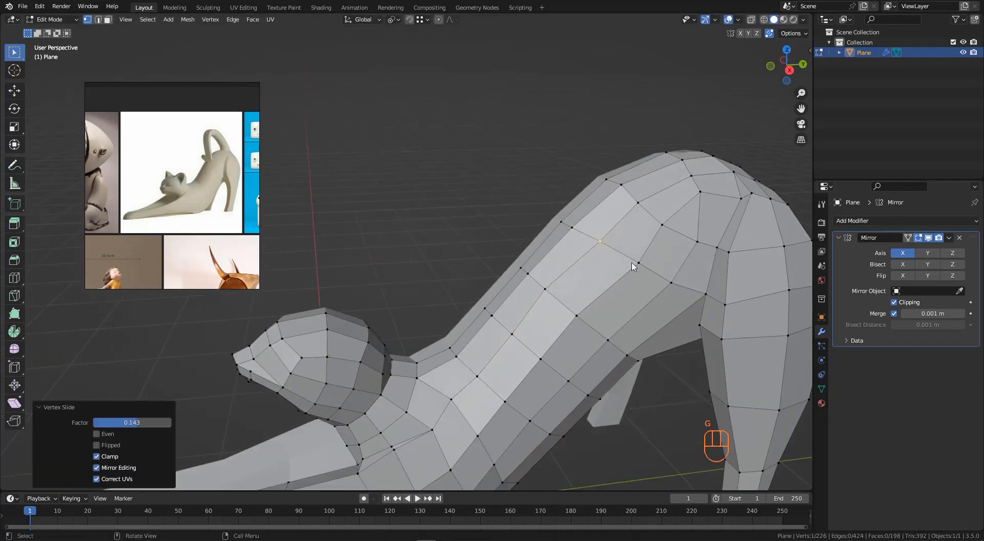
{"action": "left_click", "coordinate": [639, 265]}
{"action": "key", "text": "g"}
{"action": "left_click", "coordinate": [634, 261]}
{"action": "scroll", "coordinate": [615, 249], "scroll_direction": "down", "scroll_amount": 5}
{"action": "middle_click_drag", "start_coordinate": [562, 247], "coordinate": [645, 385]}
{"action": "scroll", "coordinate": [607, 252], "scroll_direction": "up", "scroll_amount": 2}
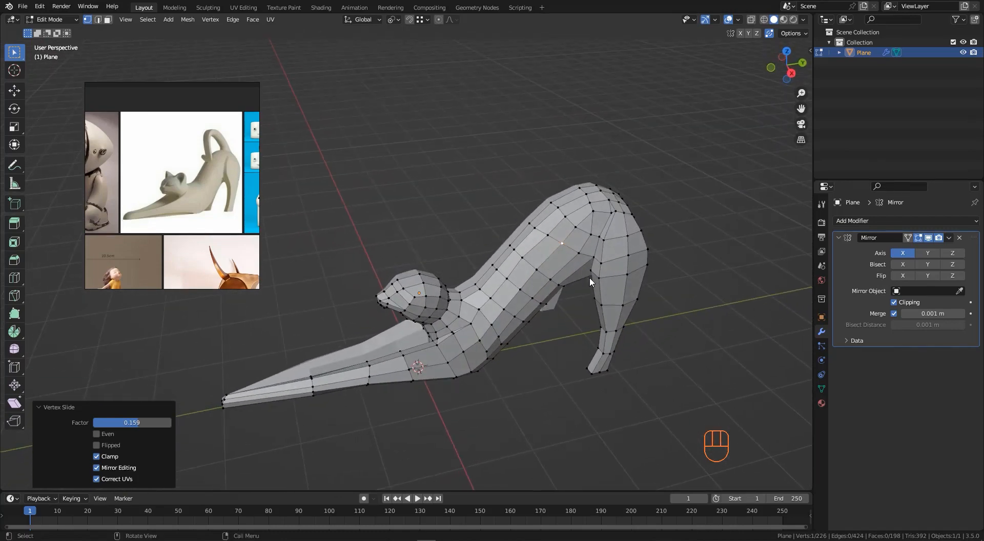
- Select a vertex where the back meets the hind leg, slide it, and dissolve the selection
{"action": "key", "text": "alt+a"}
{"action": "scroll", "coordinate": [589, 251], "scroll_direction": "up", "scroll_amount": 3}
{"action": "scroll", "coordinate": [595, 269], "scroll_direction": "up", "scroll_amount": 2}
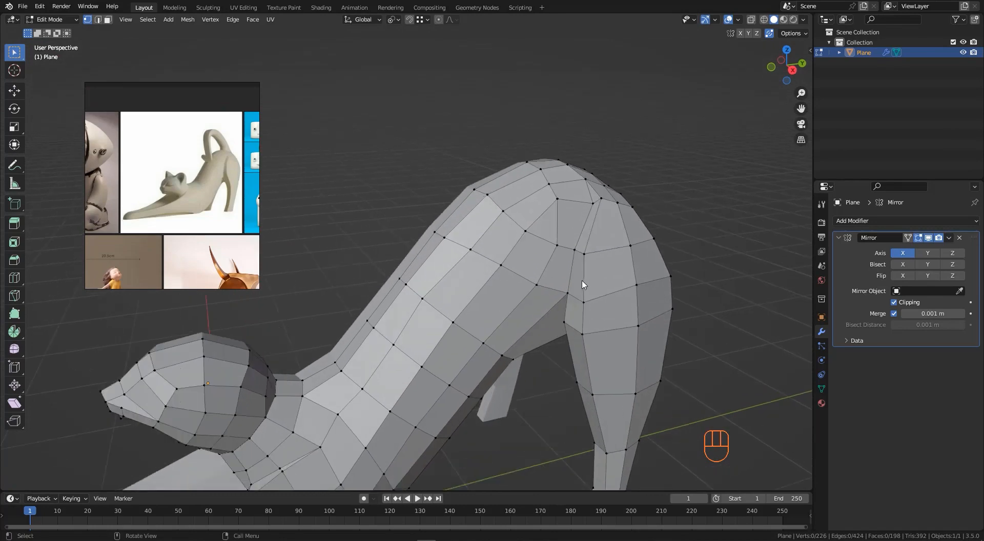
{"action": "middle_click_drag", "start_coordinate": [564, 247], "coordinate": [566, 244]}
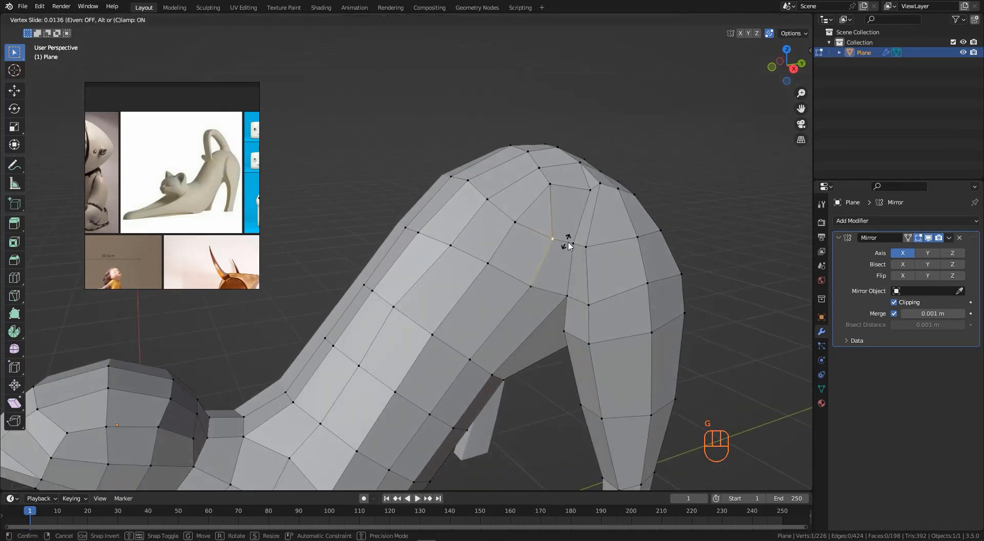
{"action": "left_click", "coordinate": [599, 254]}
{"action": "scroll", "coordinate": [557, 224], "scroll_direction": "down", "scroll_amount": 1}
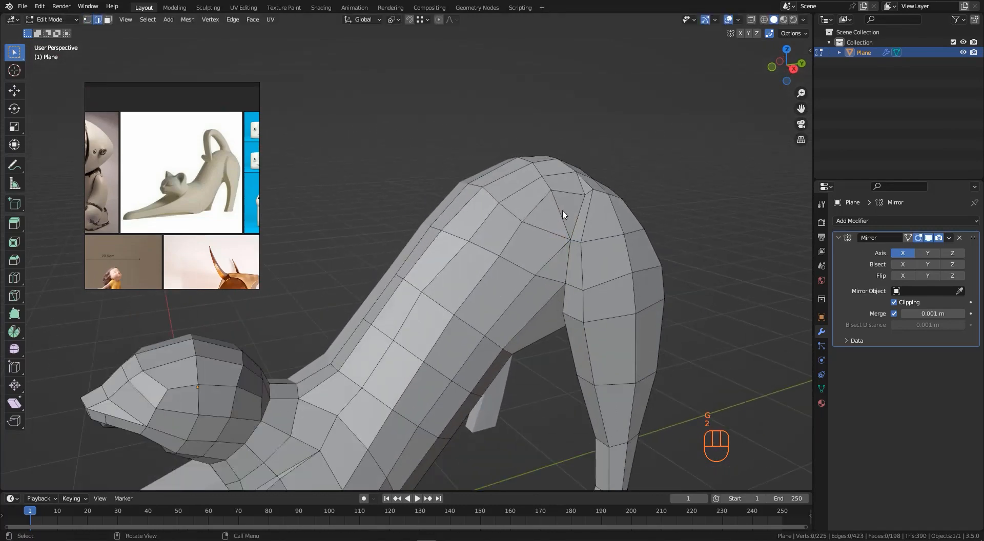
{"action": "key", "text": "ctrl+x"}
{"action": "scroll", "coordinate": [549, 238], "scroll_direction": "down", "scroll_amount": 2}
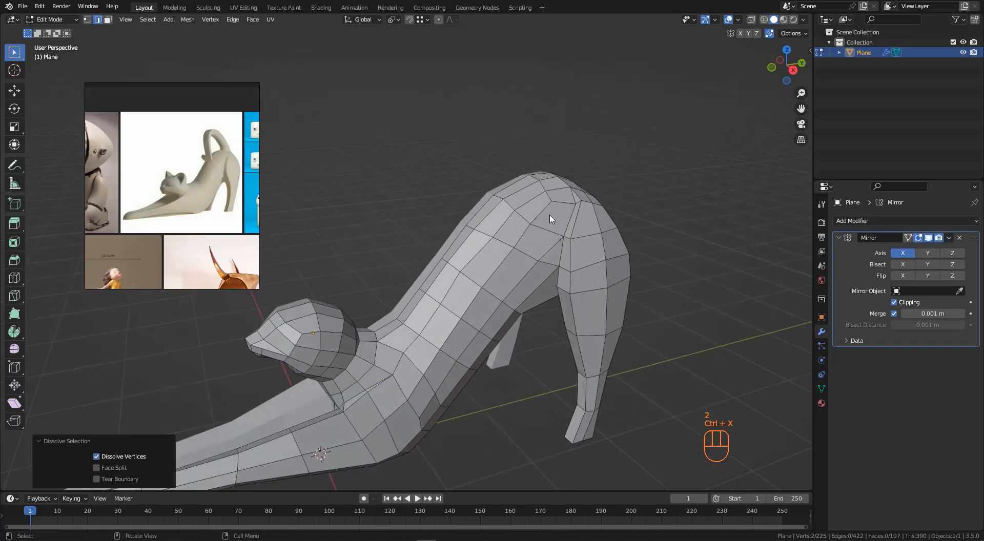
- Delete the faces on the underside where the hind legs join the body
{"action": "scroll", "coordinate": [563, 249], "scroll_direction": "up", "scroll_amount": 3}
{"action": "scroll", "coordinate": [564, 266], "scroll_direction": "up", "scroll_amount": 3}
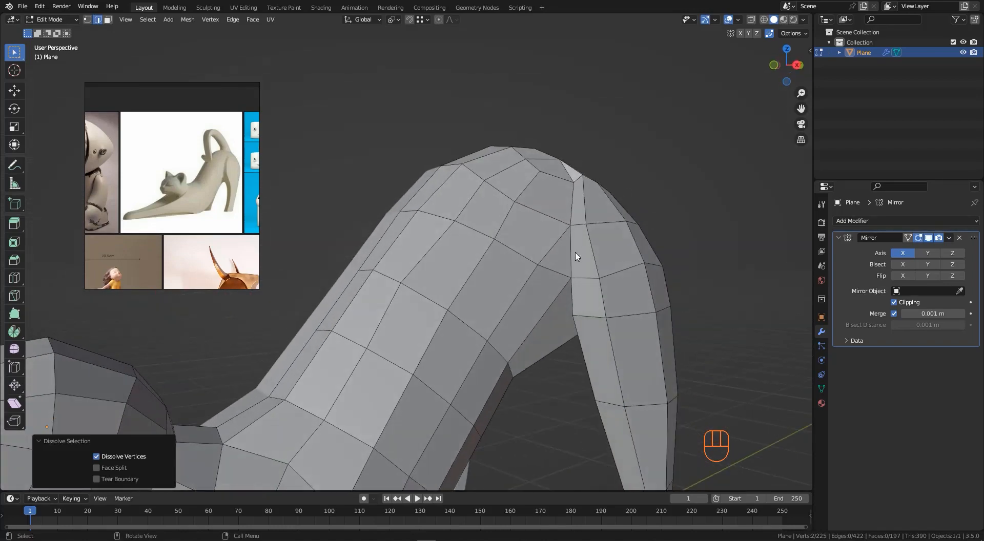
{"action": "left_click", "coordinate": [575, 270]}
{"action": "middle_click_drag", "start_coordinate": [576, 270], "coordinate": [580, 201]}
{"action": "scroll", "coordinate": [579, 260], "scroll_direction": "down", "scroll_amount": 4}
{"action": "scroll", "coordinate": [542, 279], "scroll_direction": "down", "scroll_amount": 3}
{"action": "scroll", "coordinate": [569, 239], "scroll_direction": "up", "scroll_amount": 4}
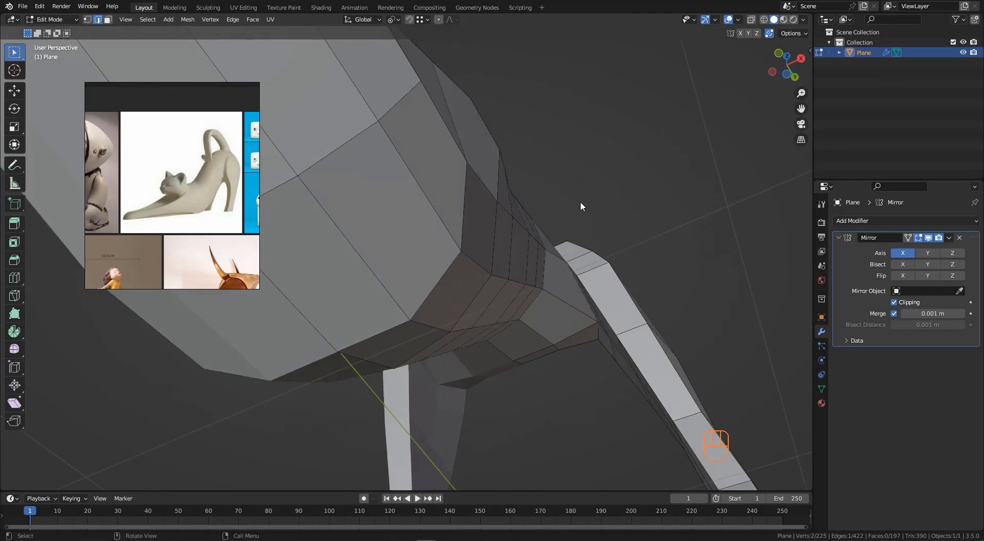
{"action": "key", "text": "3"}
{"action": "left_click", "coordinate": [568, 278]}
{"action": "middle_click_drag", "start_coordinate": [567, 279], "coordinate": [617, 260]}
{"action": "left_click", "coordinate": [569, 296]}
{"action": "key", "text": "x"}
{"action": "left_click", "coordinate": [617, 261]}
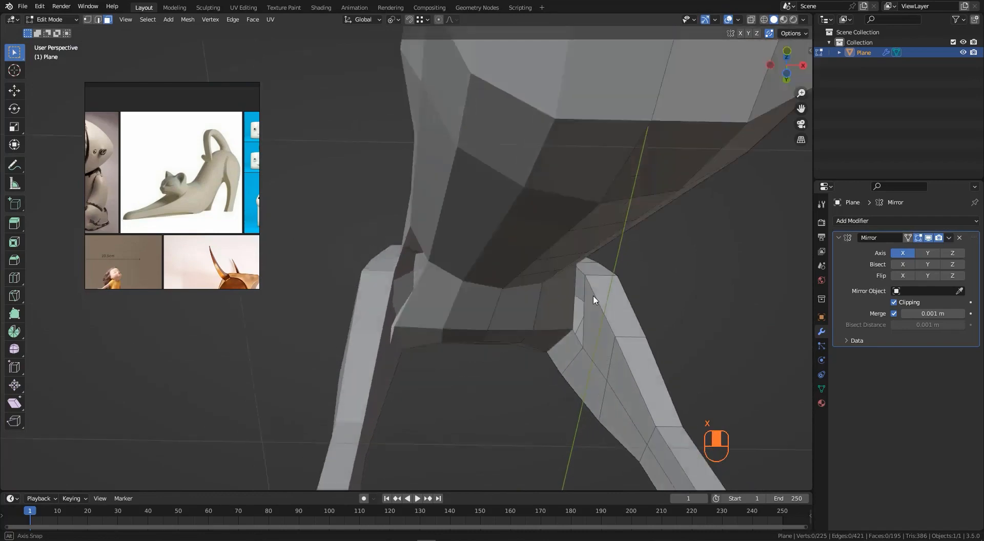
- Select the row of vertices where the hind leg meets the back and edge-slide them along the leg
{"action": "middle_click_drag", "start_coordinate": [594, 300], "coordinate": [571, 293]}
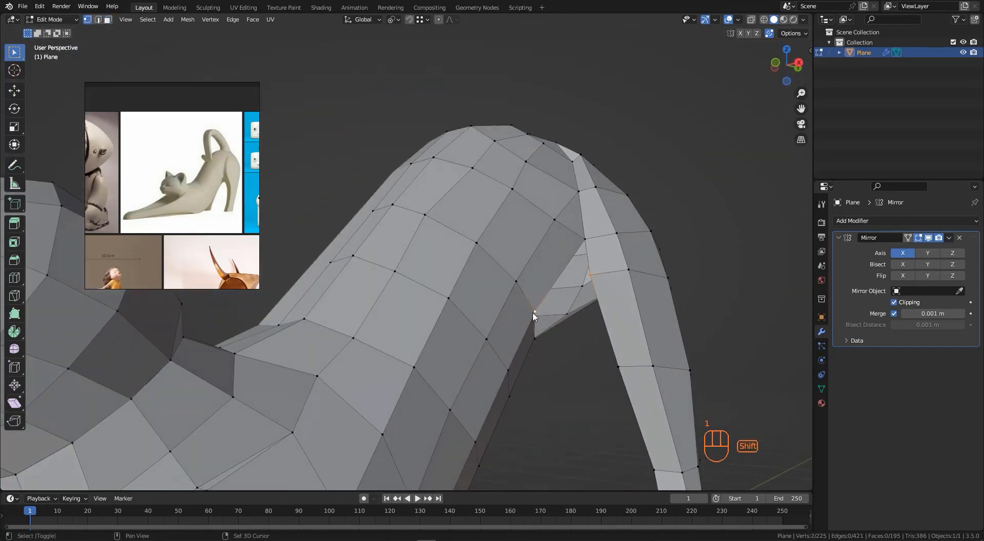
{"action": "left_click", "coordinate": [587, 242], "text": "ctrl"}
{"action": "key", "text": "f"}
{"action": "middle_click_drag", "start_coordinate": [597, 267], "coordinate": [504, 250]}
{"action": "left_click", "coordinate": [611, 234], "text": "shift"}
{"action": "middle_click_drag", "start_coordinate": [677, 237], "coordinate": [782, 235]}
{"action": "left_click", "coordinate": [608, 237], "text": "shift"}
{"action": "left_click", "coordinate": [634, 243], "text": "shift"}
{"action": "scroll", "coordinate": [636, 237], "scroll_direction": "up", "scroll_amount": 5}
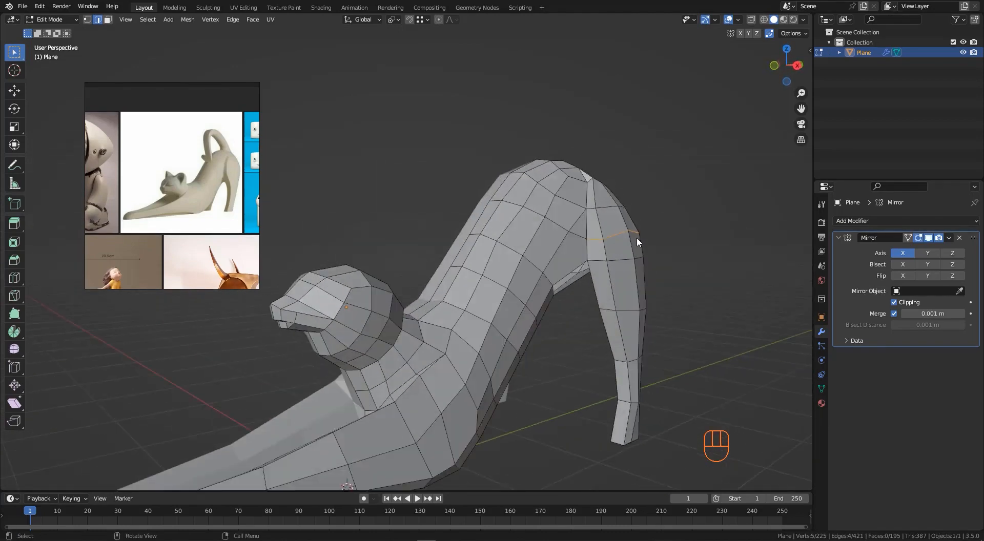
{"action": "key", "text": "g"}
{"action": "key", "text": "g"}
{"action": "left_click", "coordinate": [630, 308]}
{"action": "middle_click_drag", "start_coordinate": [630, 308], "coordinate": [689, 211]}
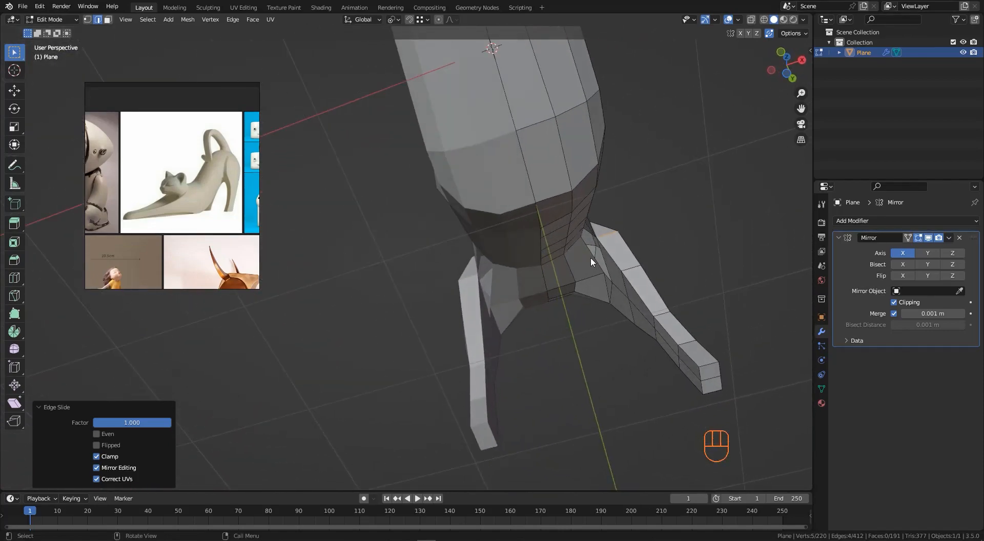
- Fill the opening on the underside of the body with a new face
{"action": "middle_click_drag", "start_coordinate": [593, 258], "coordinate": [593, 167]}
{"action": "scroll", "coordinate": [586, 255], "scroll_direction": "up", "scroll_amount": 3}
{"action": "mouse_move", "coordinate": [598, 241]}
{"action": "middle_mouse_down"}
{"action": "mouse_move", "coordinate": [609, 272]}
{"action": "mouse_move", "coordinate": [603, 231]}
{"action": "mouse_move", "coordinate": [596, 257]}
{"action": "middle_mouse_up"}
{"action": "key", "text": "f"}
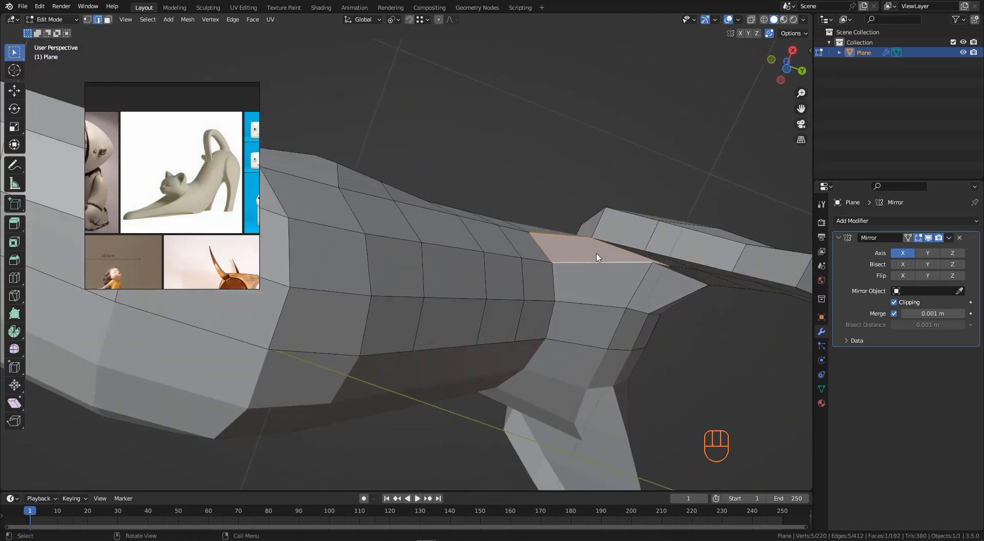
- Add a loop cut across the new underside face and connect its vertices with a new edge
{"action": "key", "text": "ctrl+r"}
{"action": "left_click", "coordinate": [608, 266]}
{"action": "right_click", "coordinate": [608, 267]}
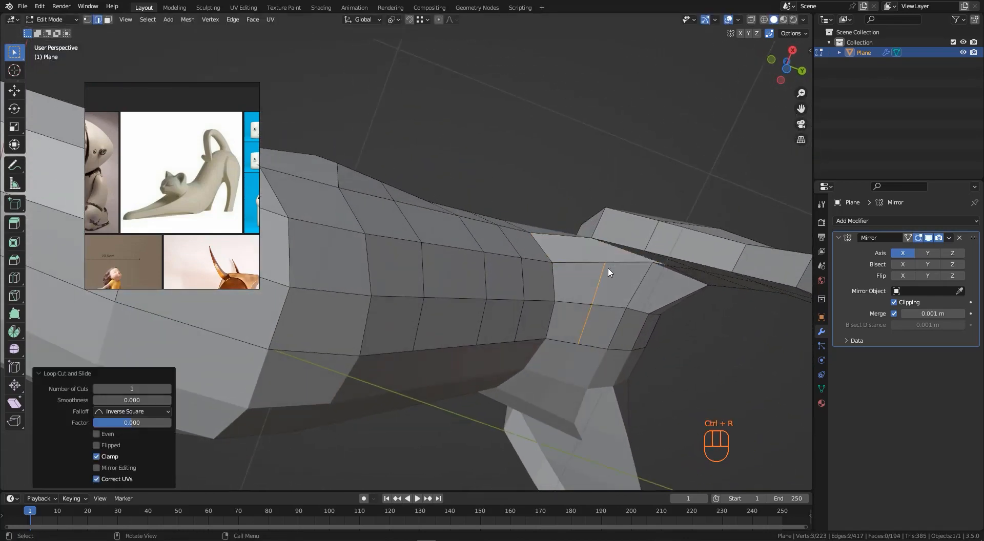
{"action": "key", "text": "1"}
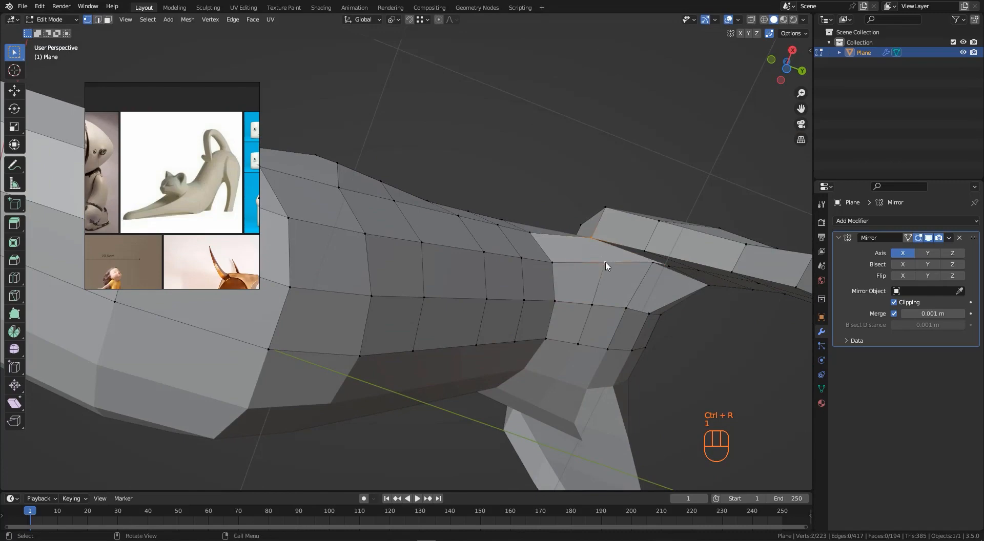
{"action": "key", "text": "j"}
{"action": "middle_click_drag", "start_coordinate": [606, 266], "coordinate": [596, 224]}
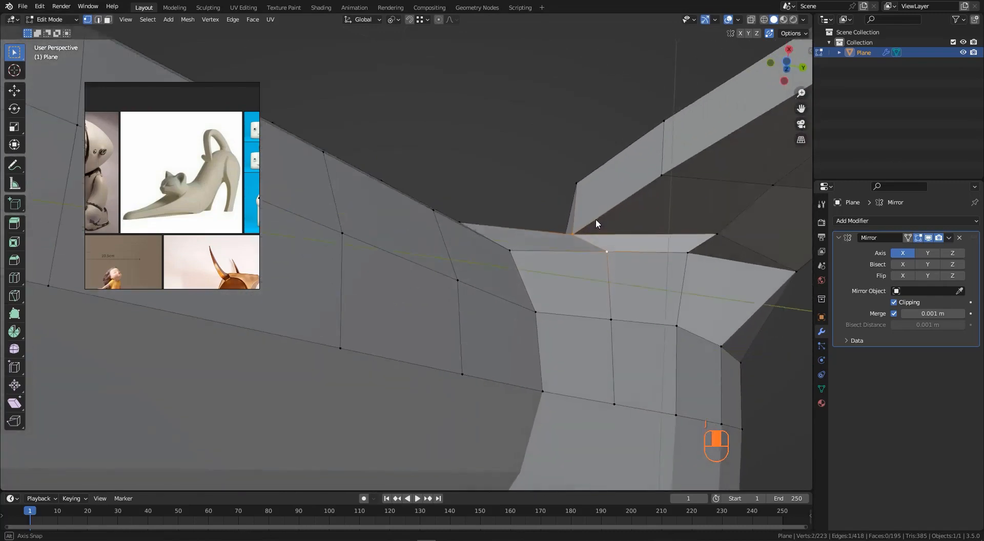
- Select a vertex on the underside near the hind leg and vertex-slide it along its edge
{"action": "left_click", "coordinate": [687, 257]}
{"action": "middle_click_drag", "start_coordinate": [687, 258], "coordinate": [2, 274]}
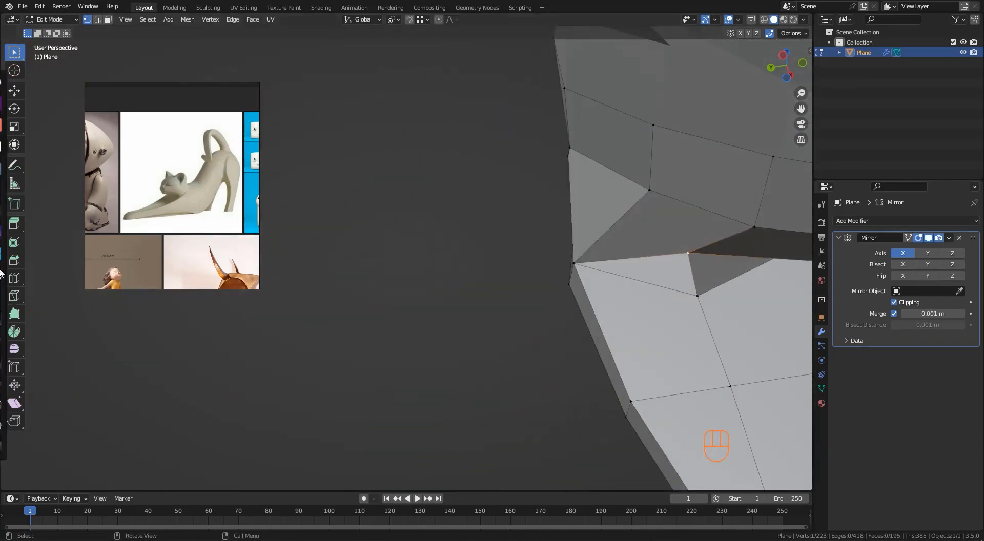
{"action": "middle_click_drag", "start_coordinate": [478, 319], "coordinate": [533, 219]}
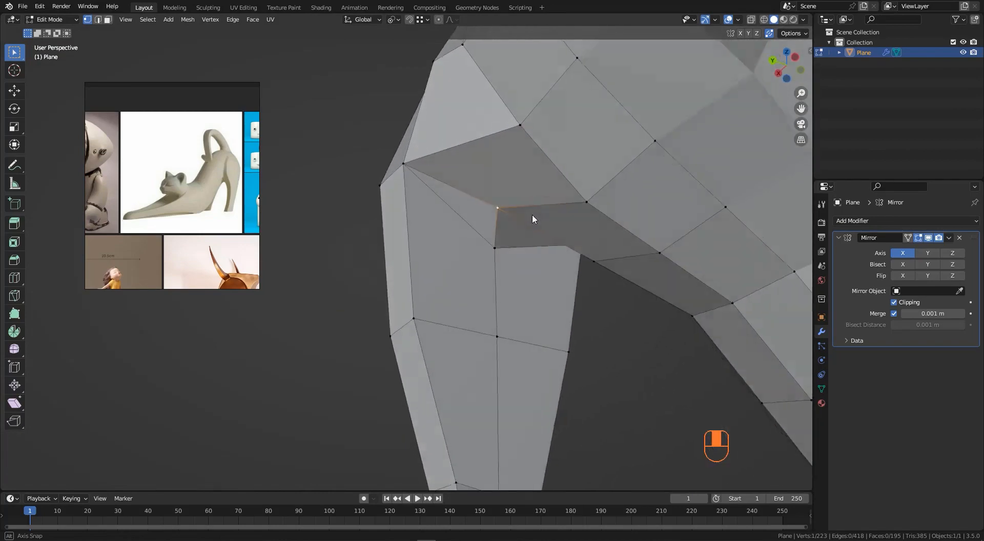
{"action": "key", "text": "shift+v"}
{"action": "left_click", "coordinate": [500, 288]}
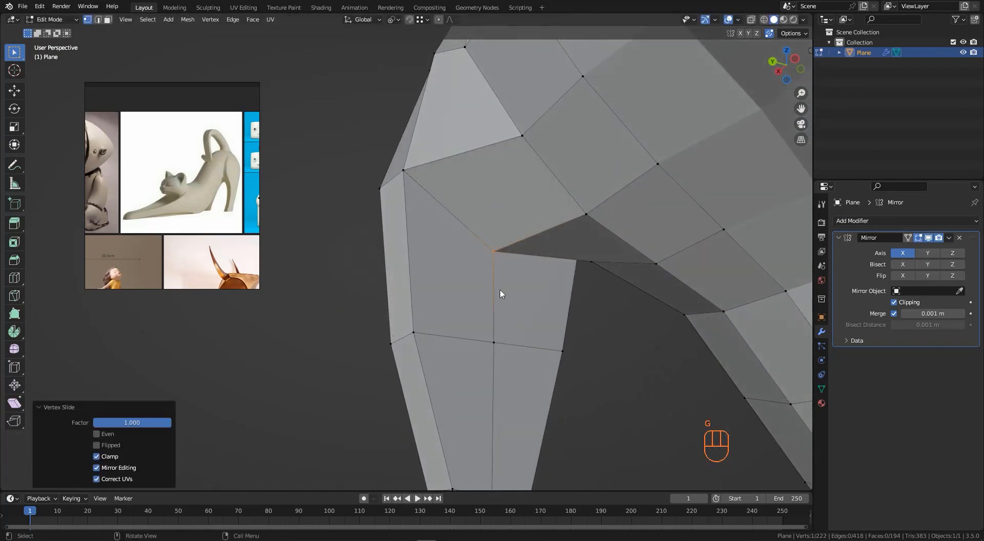
{"action": "middle_click_drag", "start_coordinate": [500, 288], "coordinate": [493, 197]}
- Slide another underside vertex a short way along its edge
{"action": "key", "text": "g"}
{"action": "middle_click_drag", "start_coordinate": [612, 210], "coordinate": [617, 199]}
{"action": "left_click", "coordinate": [593, 218]}
{"action": "left_click", "coordinate": [561, 162]}
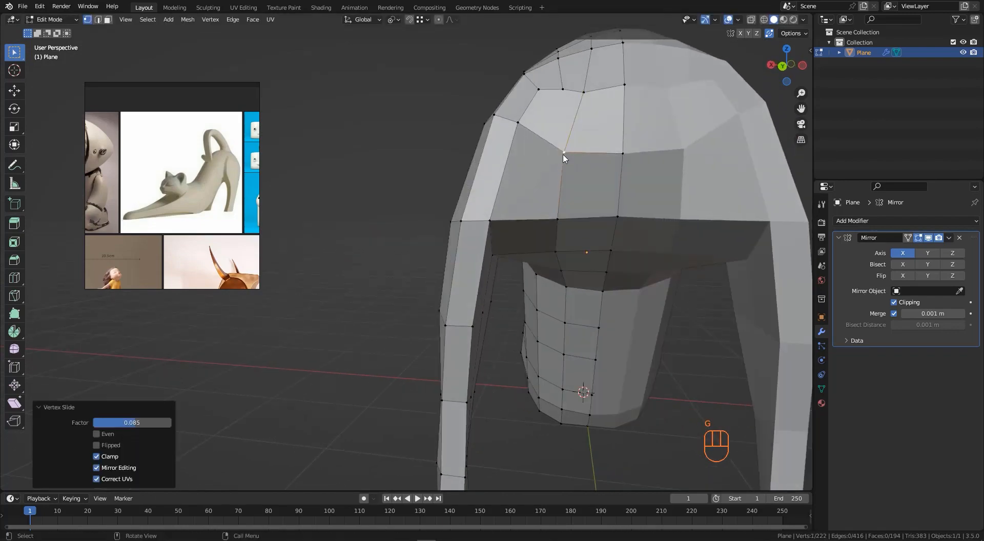
{"action": "middle_click_drag", "start_coordinate": [562, 159], "coordinate": [607, 328]}
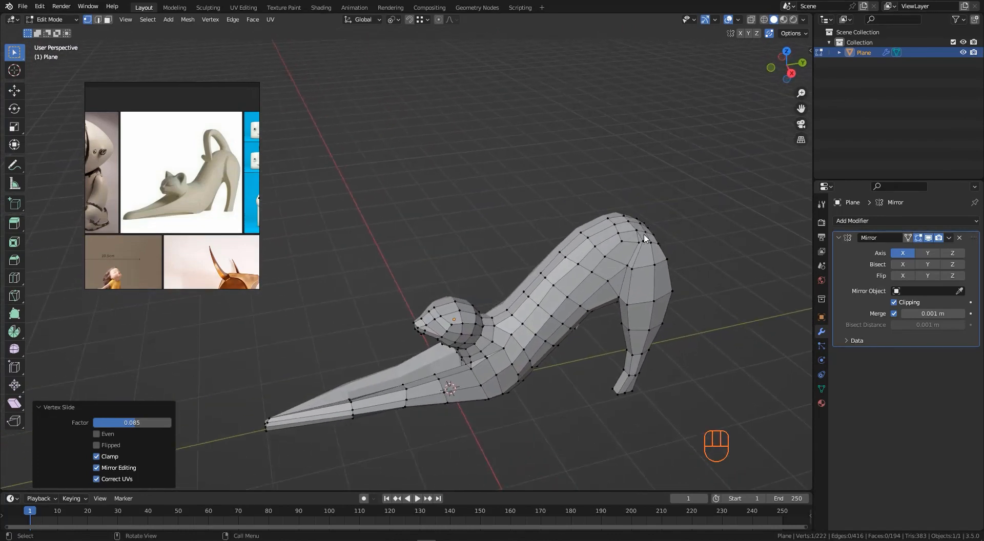
- Select a vertex on the back above the hind leg and move it to smooth the curve
{"action": "scroll", "coordinate": [627, 249], "scroll_direction": "up", "scroll_amount": 6}
{"action": "left_click", "coordinate": [637, 236]}
{"action": "middle_click_drag", "start_coordinate": [637, 236], "coordinate": [573, 266]}
{"action": "key", "text": "g"}
{"action": "left_click", "coordinate": [633, 250]}
- Move another vertex on the upper back and leave Edit Mode
{"action": "scroll", "coordinate": [633, 250], "scroll_direction": "down", "scroll_amount": 4}
{"action": "scroll", "coordinate": [624, 240], "scroll_direction": "up", "scroll_amount": 3}
{"action": "left_click", "coordinate": [631, 242], "text": "shift"}
{"action": "key", "text": "g"}
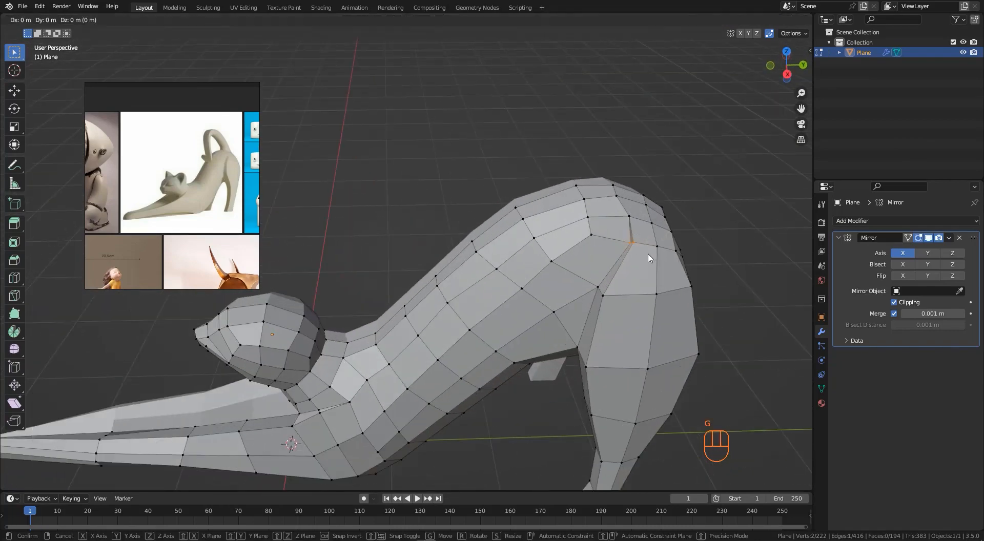
{"action": "left_click", "coordinate": [644, 260]}
{"action": "middle_click_drag", "start_coordinate": [644, 260], "coordinate": [559, 285]}
{"action": "key", "text": "Tab"}
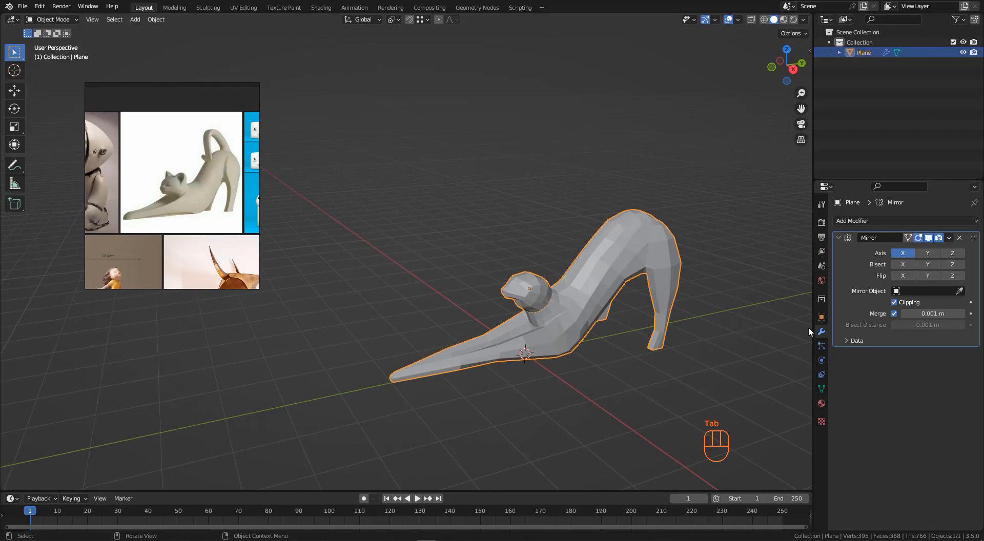
- Turn on wireframe display for the cat object in its viewport display properties
{"action": "left_click", "coordinate": [822, 317]}
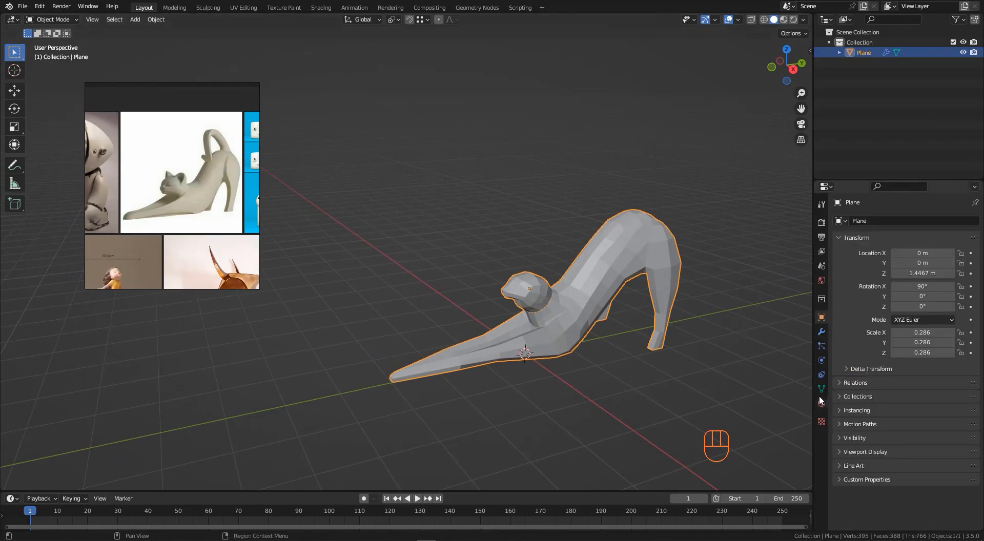
{"action": "left_click", "coordinate": [840, 451]}
{"action": "scroll", "coordinate": [855, 462], "scroll_direction": "down", "scroll_amount": 3}
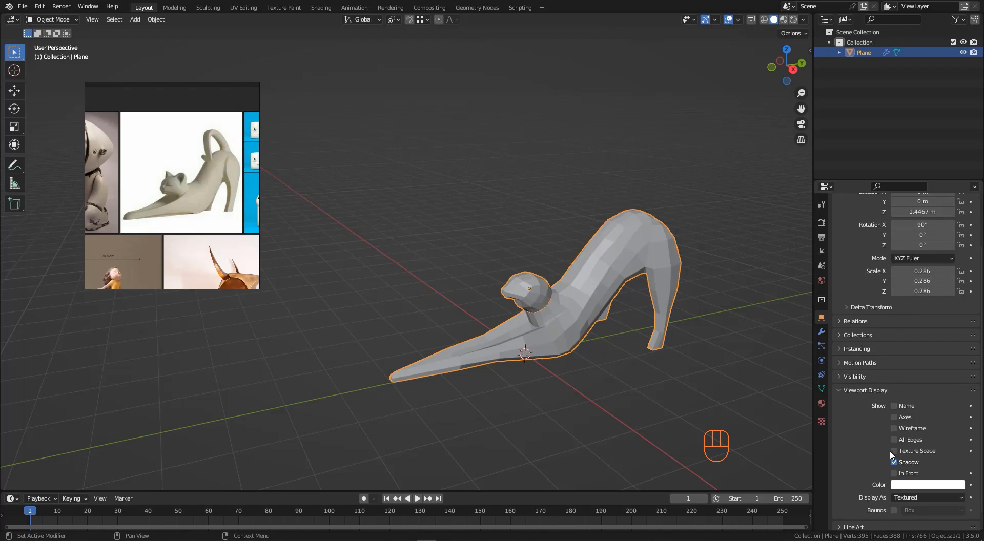
{"action": "left_click", "coordinate": [895, 429]}
{"action": "scroll", "coordinate": [555, 292], "scroll_direction": "down", "scroll_amount": 1}
{"action": "middle_click_drag", "start_coordinate": [560, 294], "coordinate": [555, 291]}
{"action": "scroll", "coordinate": [638, 261], "scroll_direction": "up", "scroll_amount": 3}
{"action": "middle_click_drag", "start_coordinate": [638, 265], "coordinate": [553, 305]}
{"action": "scroll", "coordinate": [543, 295], "scroll_direction": "down", "scroll_amount": 2}
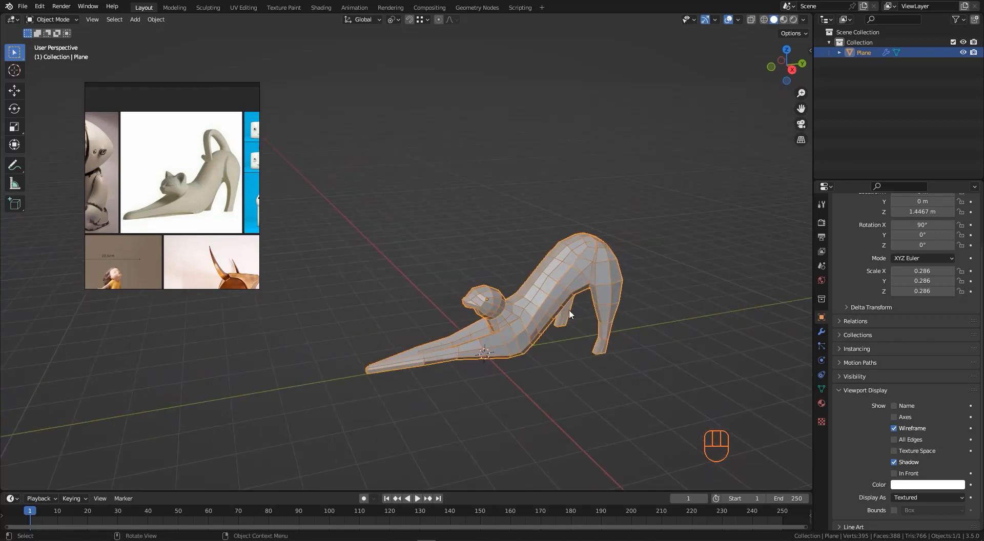
{"action": "middle_click_drag", "start_coordinate": [592, 296], "coordinate": [583, 286]}
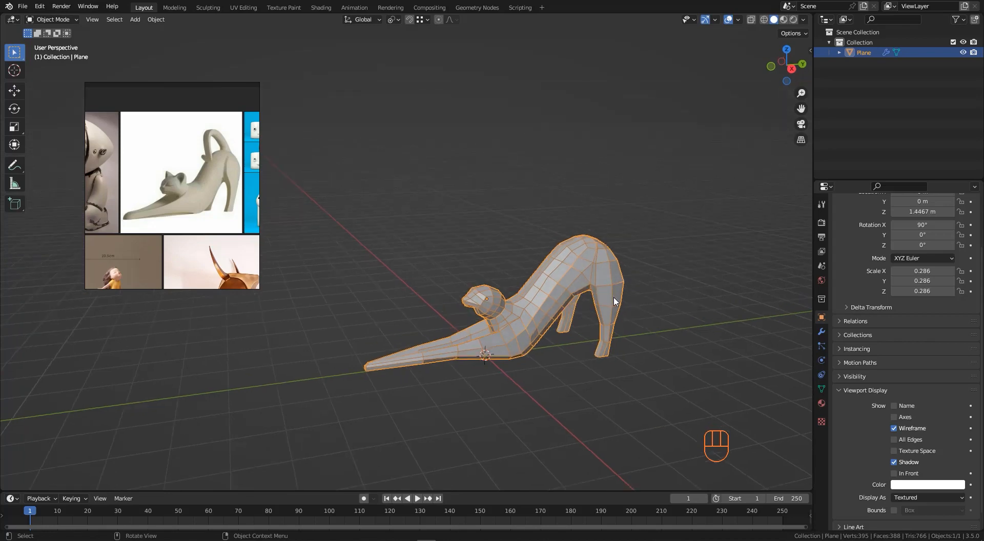
{"action": "key", "text": "Tab"}
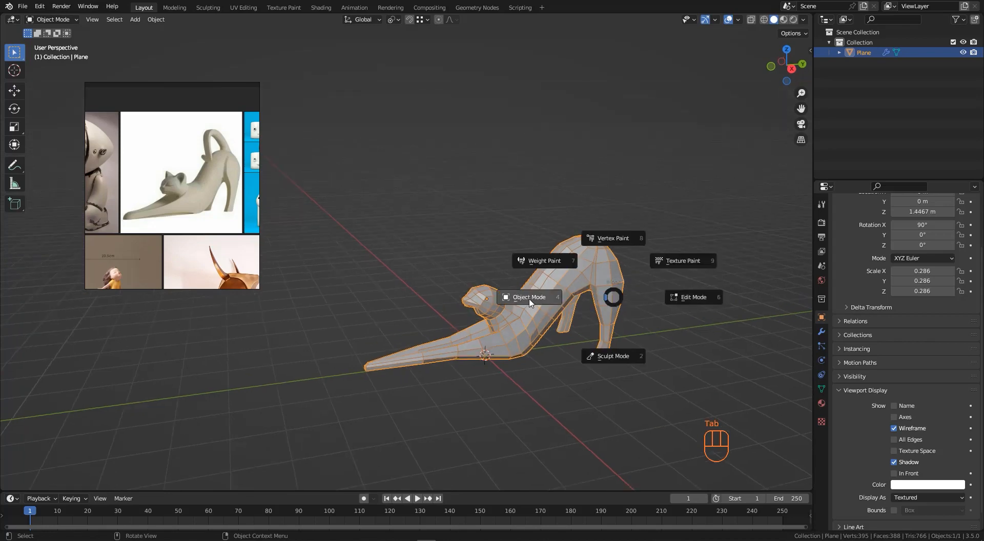
{"action": "key", "text": "Escape"}
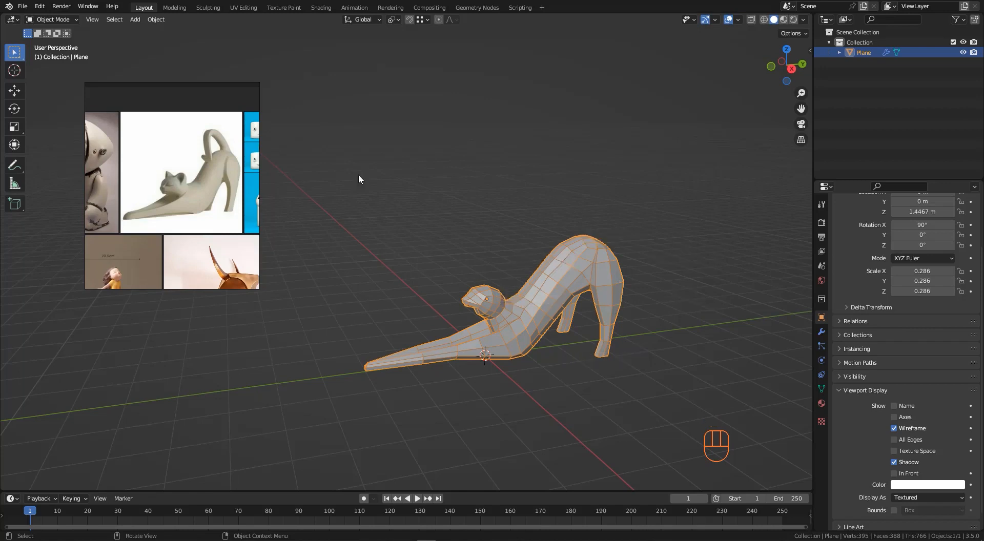
- Switch to Sculpt Mode and pick the Elastic Deform brush
{"action": "left_click", "coordinate": [53, 20]}
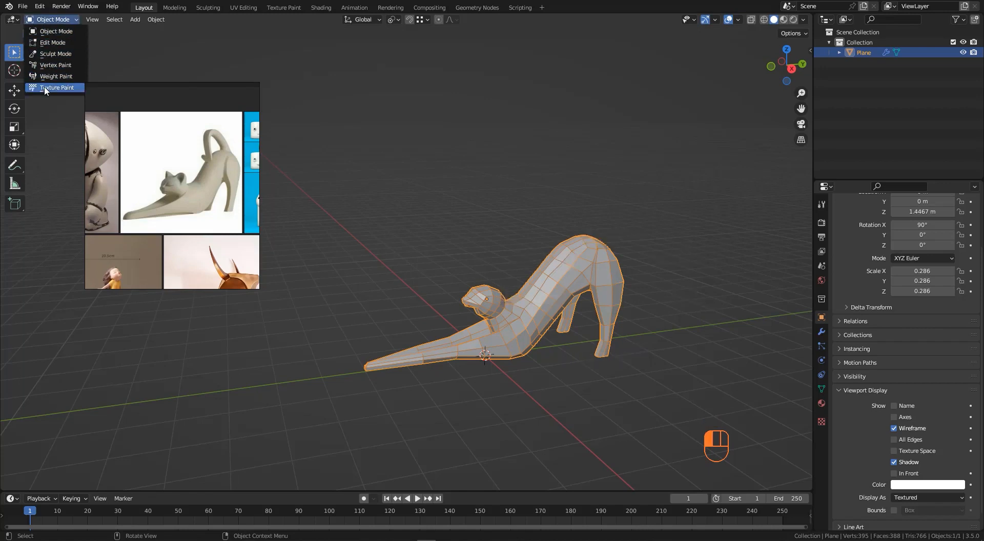
{"action": "left_click", "coordinate": [53, 53]}
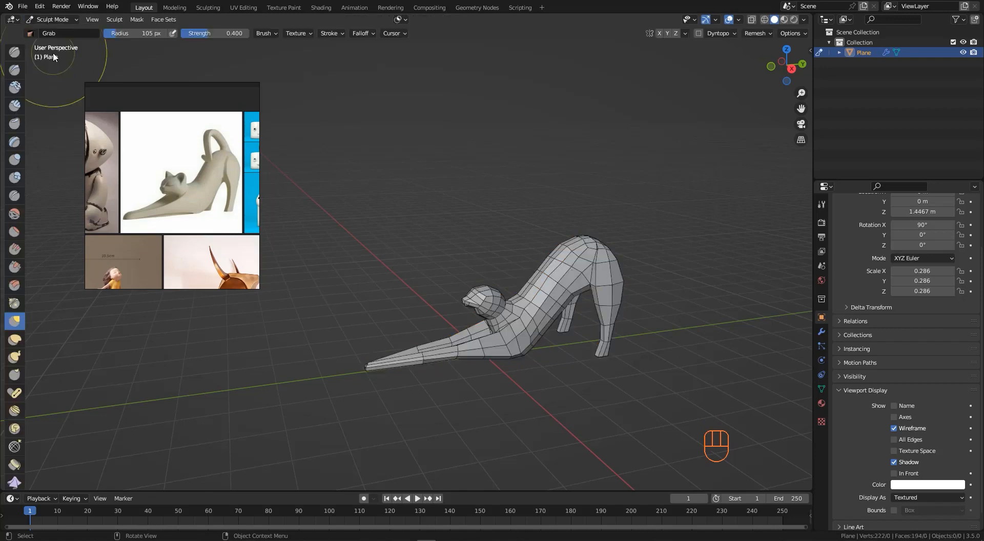
{"action": "left_click", "coordinate": [14, 339]}
{"action": "scroll", "coordinate": [554, 287], "scroll_direction": "up", "scroll_amount": 3}
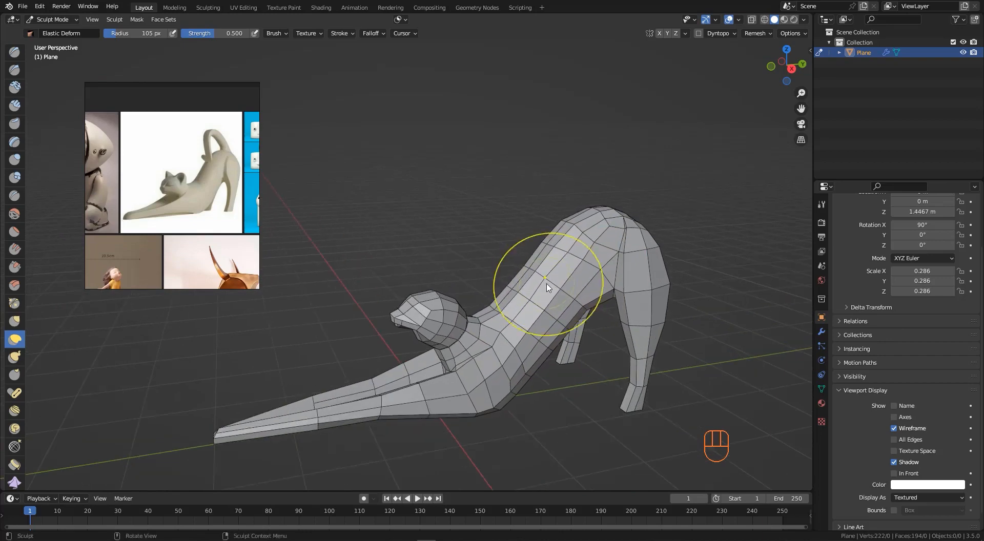
- Reshape the arched back and the belly with Elastic Deform strokes
{"action": "mouse_move", "coordinate": [546, 283]}
{"action": "middle_mouse_down"}
{"action": "mouse_move", "coordinate": [521, 251]}
{"action": "mouse_move", "coordinate": [540, 260]}
{"action": "middle_mouse_up"}
{"action": "scroll", "coordinate": [543, 282], "scroll_direction": "down", "scroll_amount": 1}
{"action": "mouse_move", "coordinate": [540, 283]}
{"action": "left_mouse_down"}
{"action": "mouse_move", "coordinate": [536, 290]}
{"action": "mouse_move", "coordinate": [547, 291]}
{"action": "left_mouse_up"}
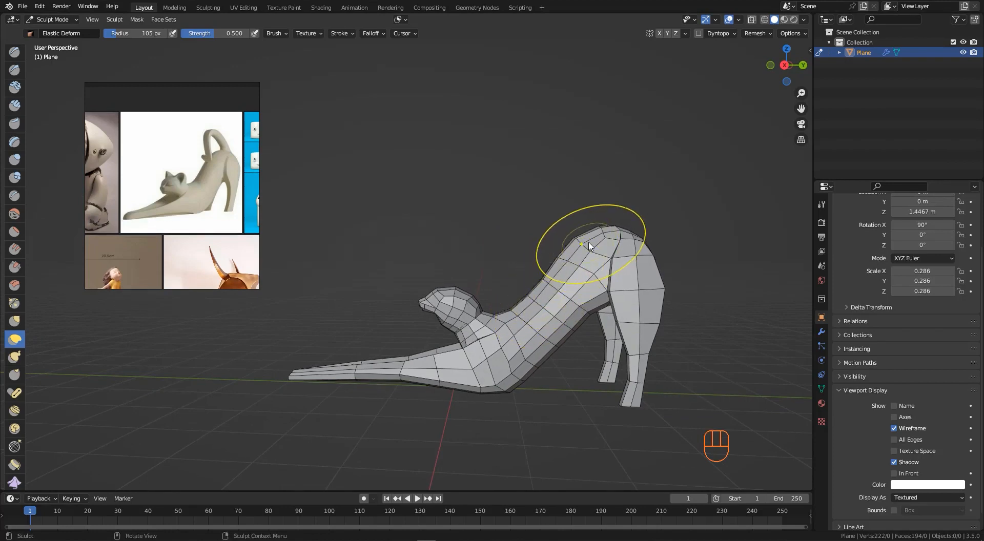
{"action": "mouse_move", "coordinate": [558, 327]}
{"action": "middle_mouse_down"}
{"action": "mouse_move", "coordinate": [570, 317]}
{"action": "mouse_move", "coordinate": [543, 363]}
{"action": "middle_mouse_up"}
{"action": "mouse_move", "coordinate": [544, 365]}
{"action": "left_mouse_down"}
{"action": "mouse_move", "coordinate": [539, 389]}
{"action": "mouse_move", "coordinate": [517, 394]}
{"action": "mouse_move", "coordinate": [540, 372]}
{"action": "left_mouse_up"}
- Reduce the brush radius to 73 px and push the belly and front leg outline into shape in side view
{"action": "key", "text": "f"}
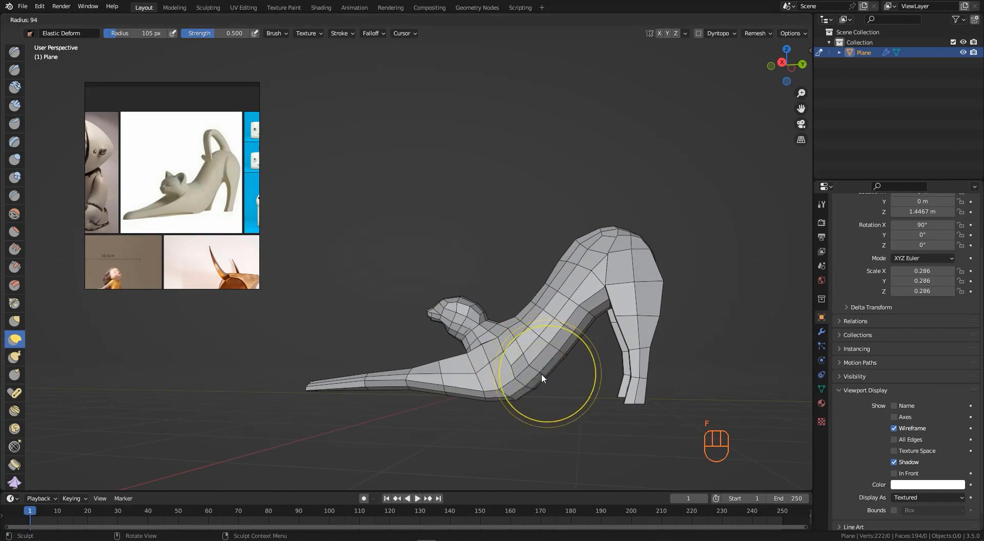
{"action": "left_click", "coordinate": [539, 371]}
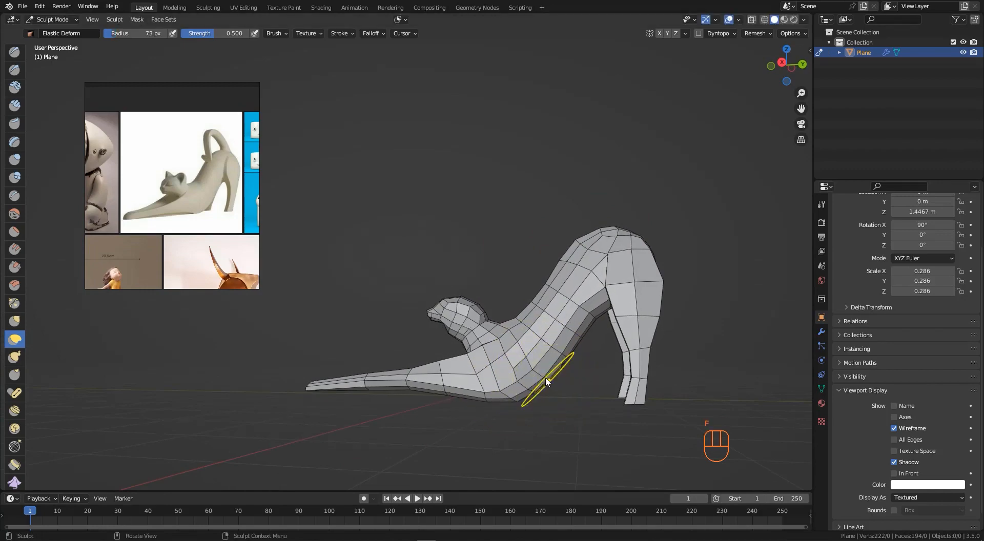
{"action": "key", "text": "KP_3"}
{"action": "scroll", "coordinate": [535, 366], "scroll_direction": "up", "scroll_amount": 2}
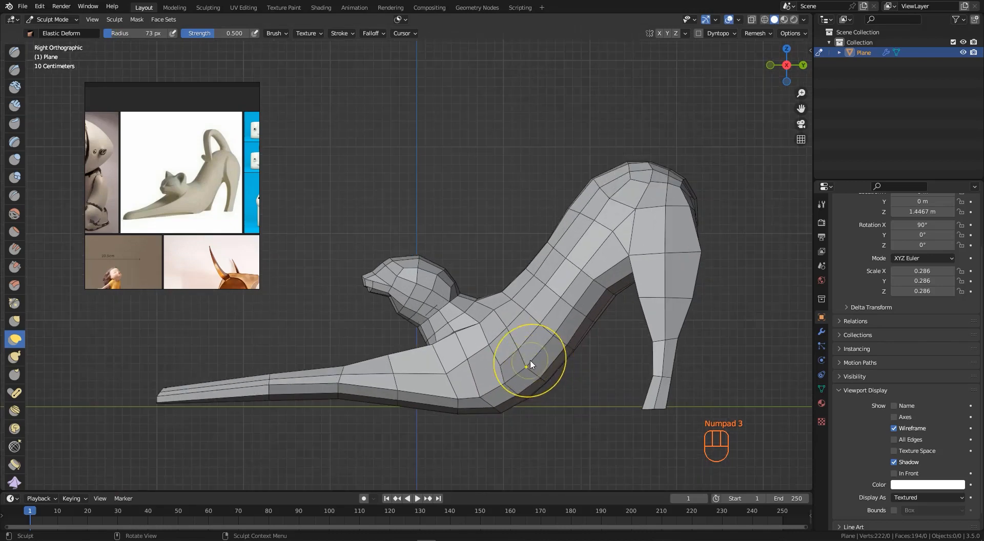
{"action": "left_click_drag", "start_coordinate": [531, 364], "coordinate": [535, 380]}
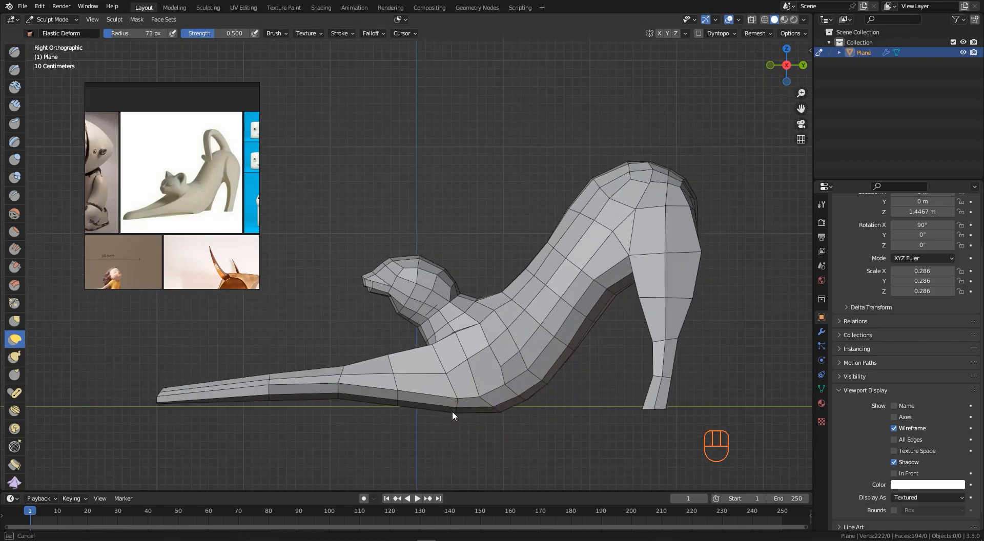
{"action": "mouse_move", "coordinate": [452, 412]}
{"action": "left_mouse_down"}
{"action": "mouse_move", "coordinate": [491, 408]}
{"action": "mouse_move", "coordinate": [461, 410]}
{"action": "left_mouse_up"}
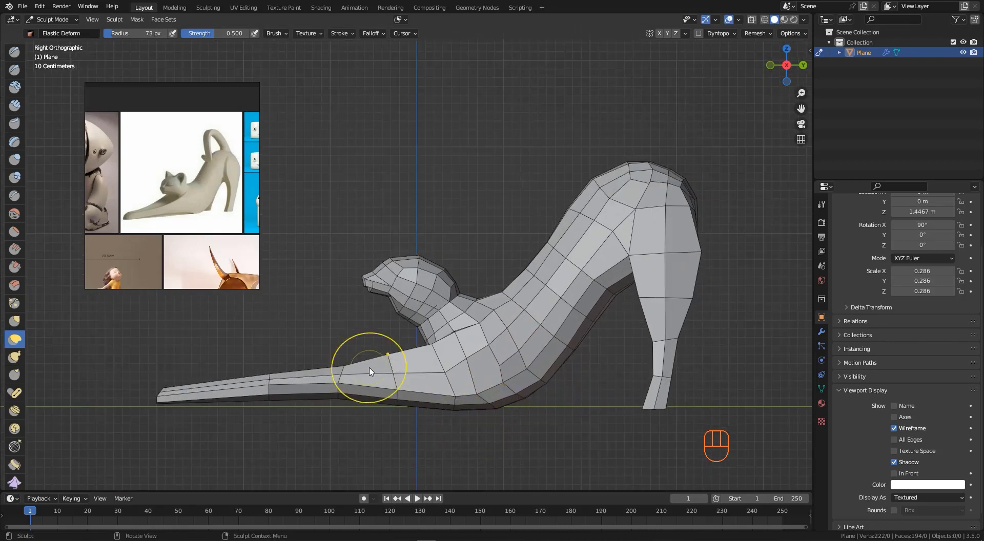
{"action": "left_click_drag", "start_coordinate": [387, 365], "coordinate": [394, 374]}
{"action": "mouse_move", "coordinate": [341, 397]}
{"action": "left_mouse_down"}
{"action": "mouse_move", "coordinate": [282, 405]}
{"action": "mouse_move", "coordinate": [297, 405]}
{"action": "left_mouse_up"}
{"action": "left_click_drag", "start_coordinate": [335, 399], "coordinate": [335, 404]}
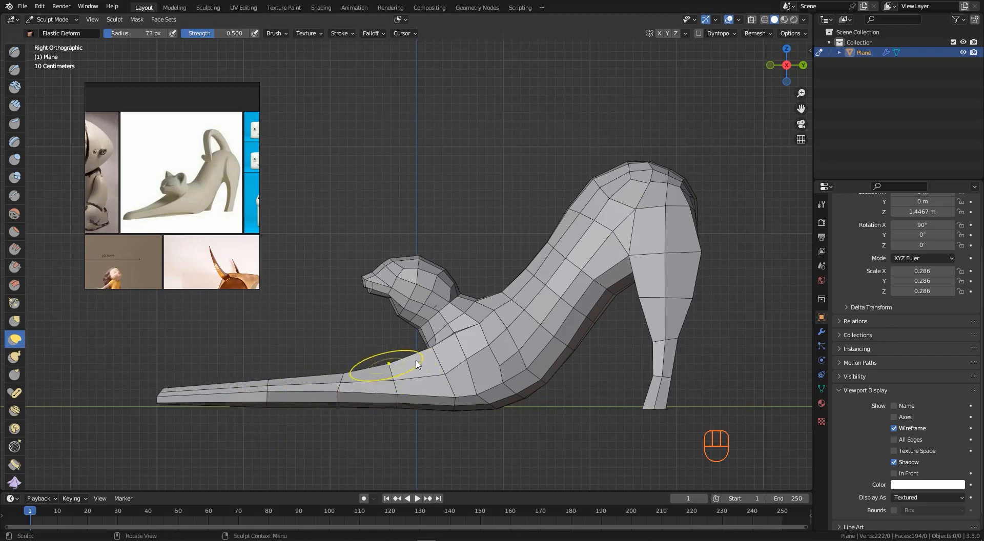
- Shape the top of the head and the chin with Elastic Deform strokes
{"action": "scroll", "coordinate": [420, 261], "scroll_direction": "up", "scroll_amount": 2}
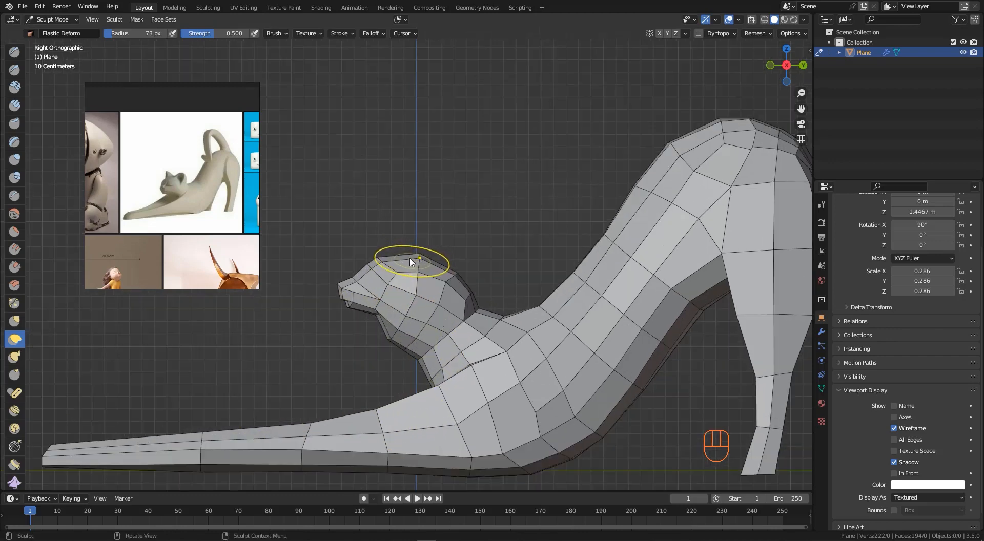
{"action": "mouse_move", "coordinate": [384, 261]}
{"action": "left_mouse_down"}
{"action": "mouse_move", "coordinate": [373, 246]}
{"action": "mouse_move", "coordinate": [411, 253]}
{"action": "mouse_move", "coordinate": [412, 223]}
{"action": "left_mouse_up"}
{"action": "left_click_drag", "start_coordinate": [351, 279], "coordinate": [343, 317]}
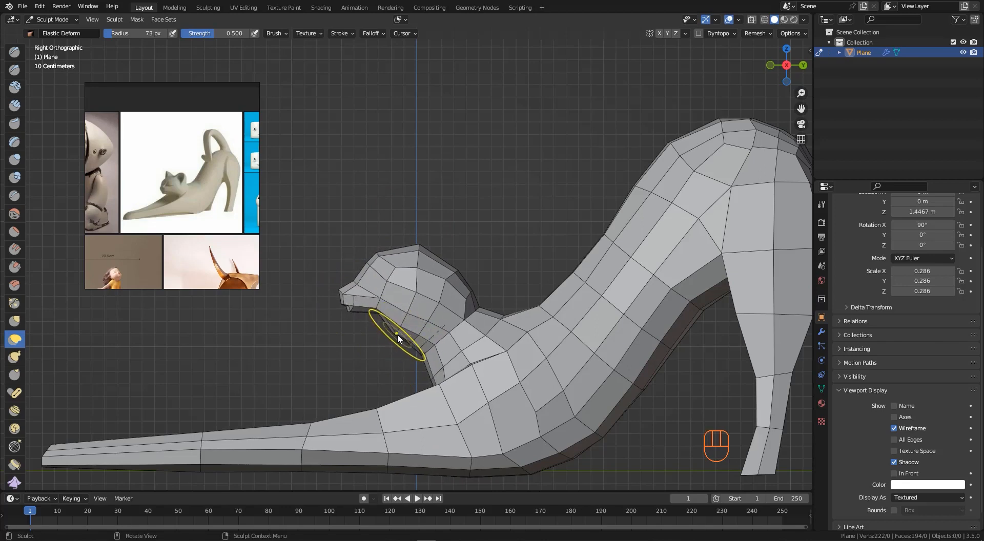